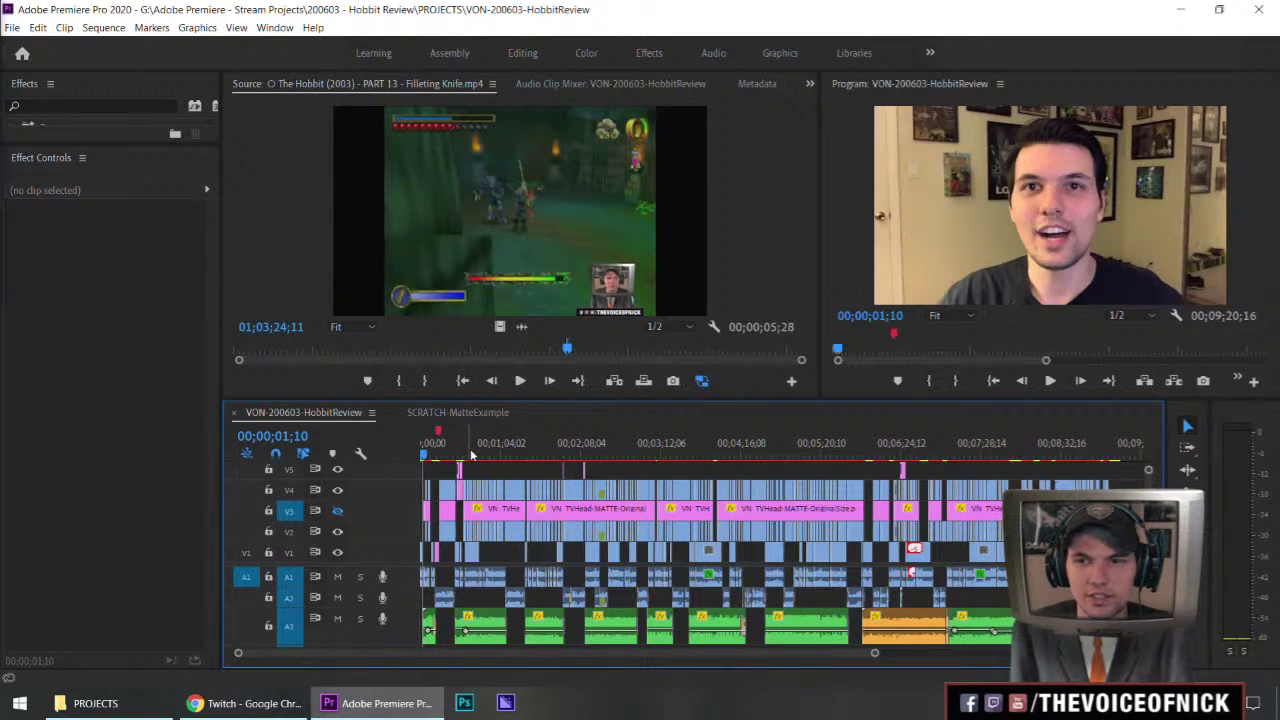
Play and scrub through the opening of the VON-200603-HobbitReview sequence to examine its footage.
key(equal)
key(equal)
key(equal)
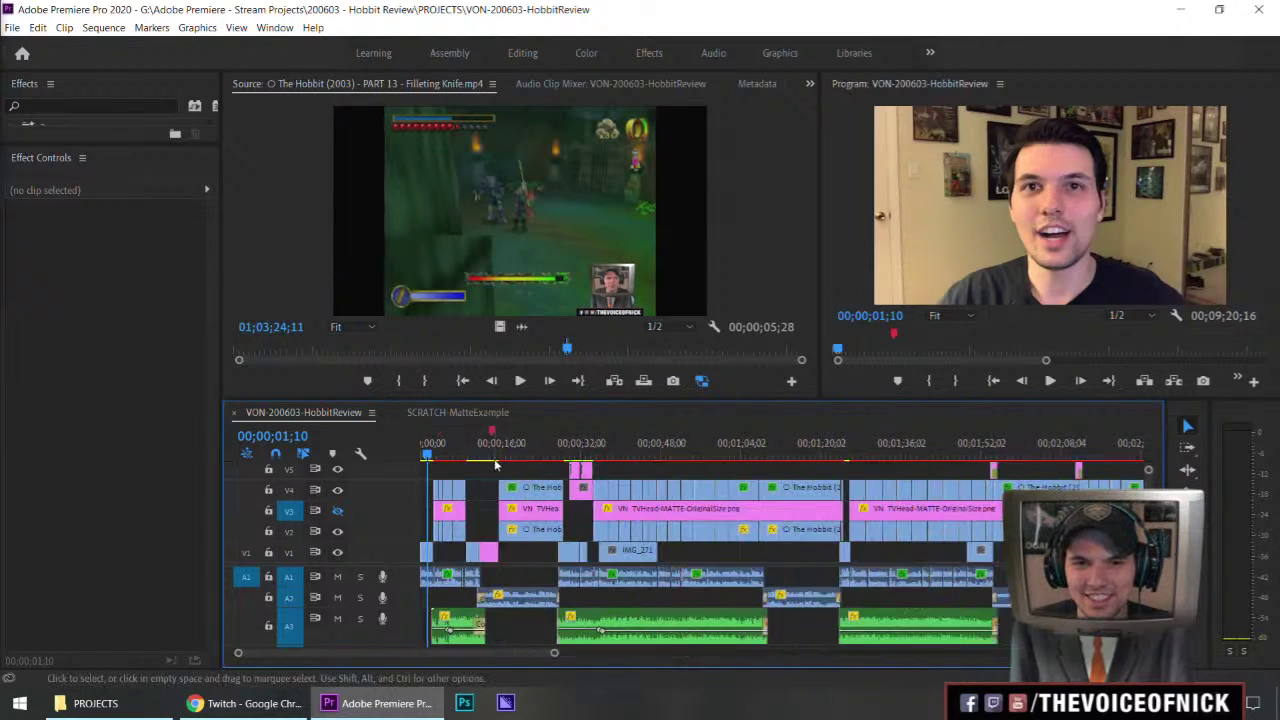
click(562, 436)
drag(550, 458, 531, 458)
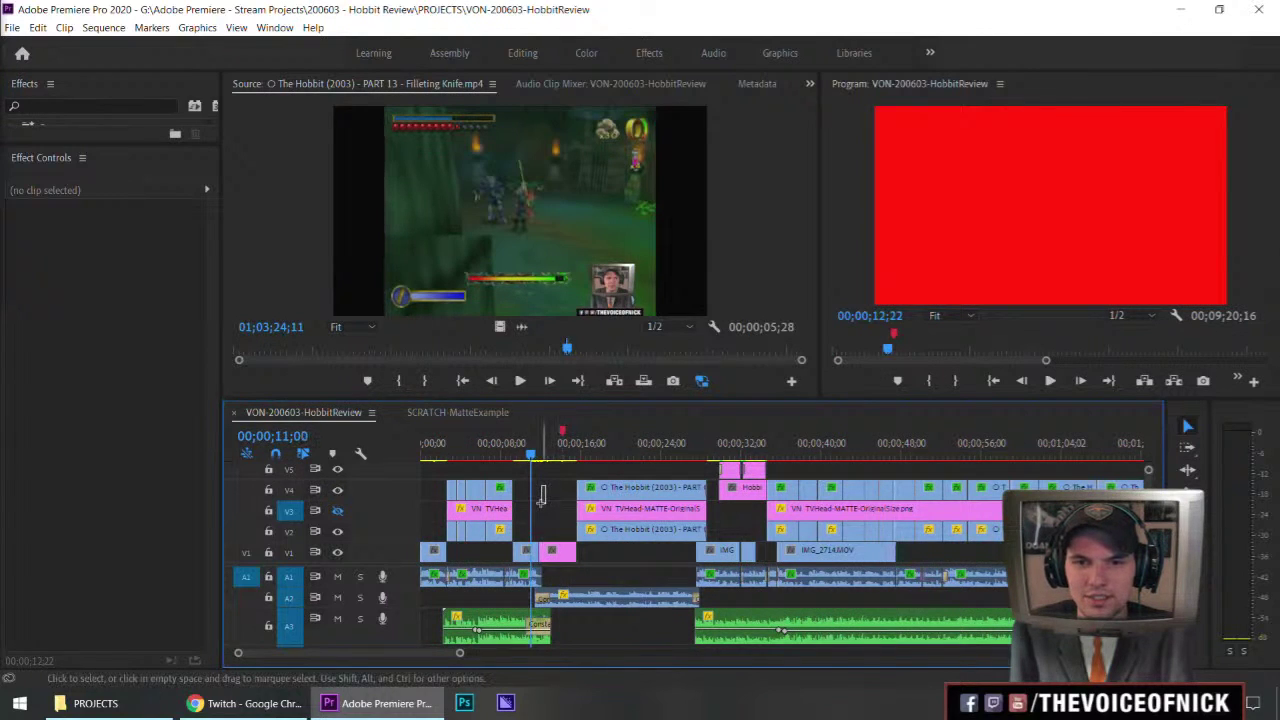
key(space)
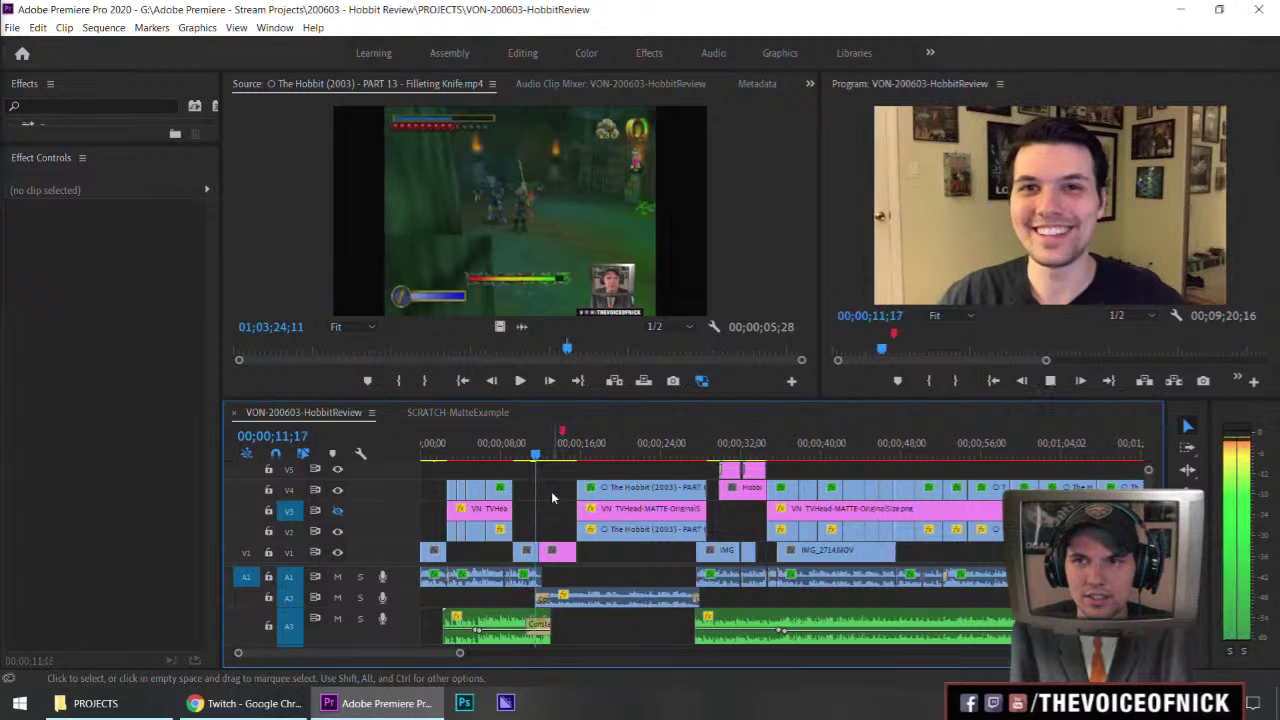
key(equal)
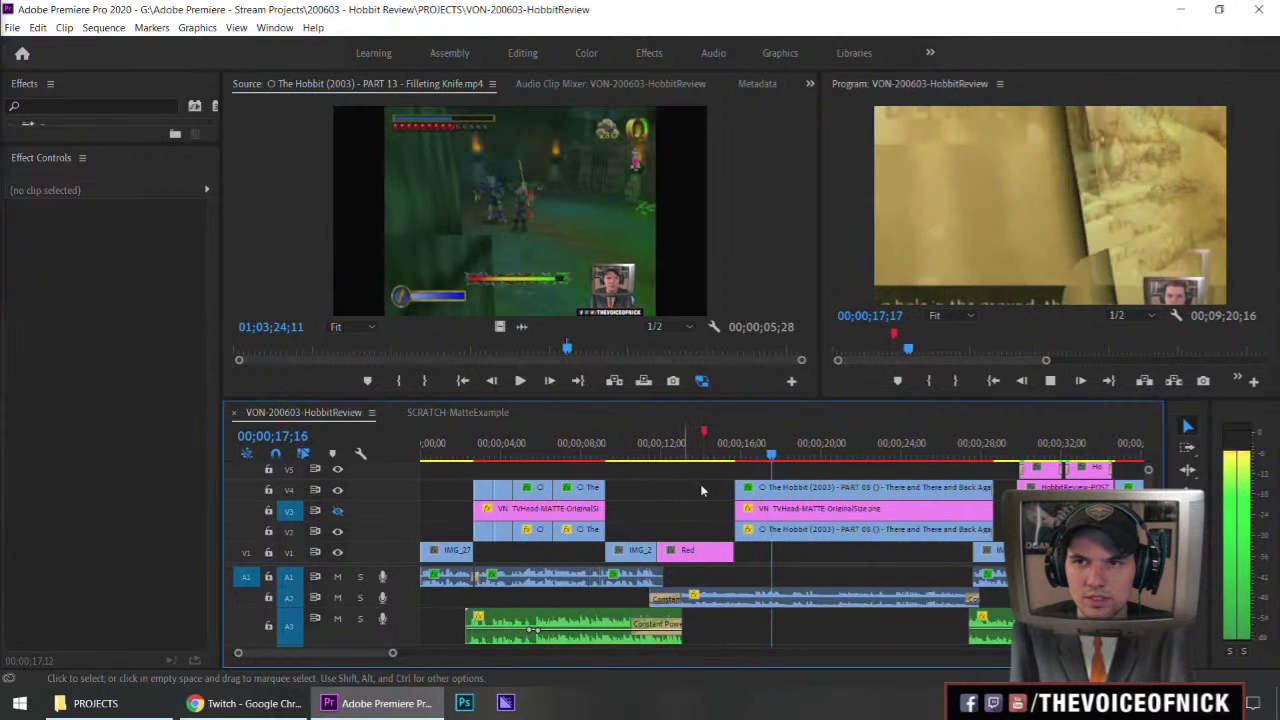
key(space)
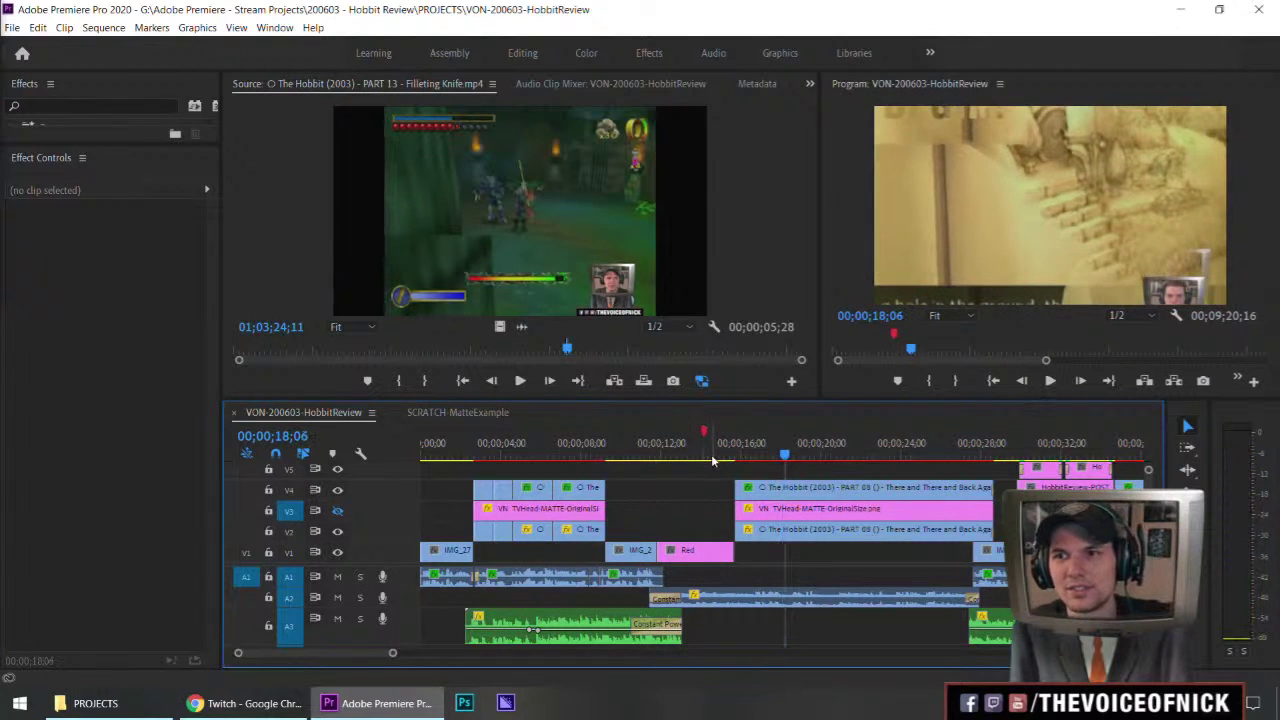
drag(785, 456, 771, 458)
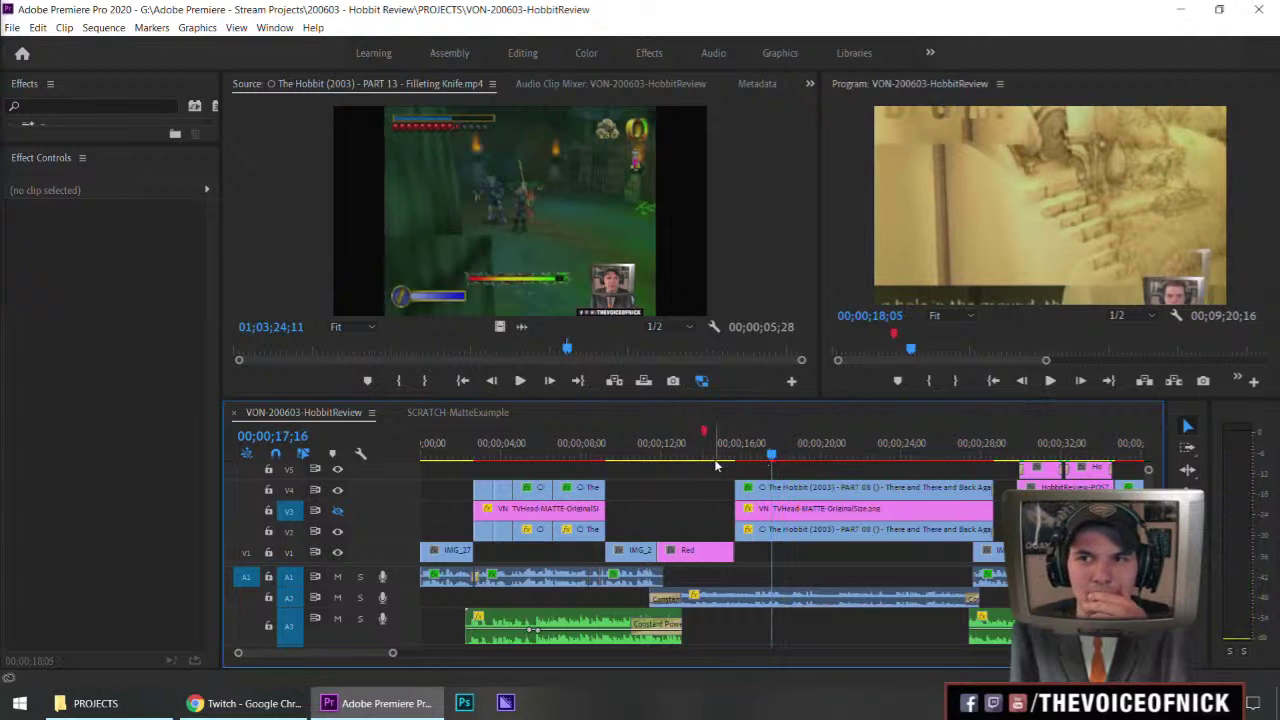
drag(731, 458, 545, 453)
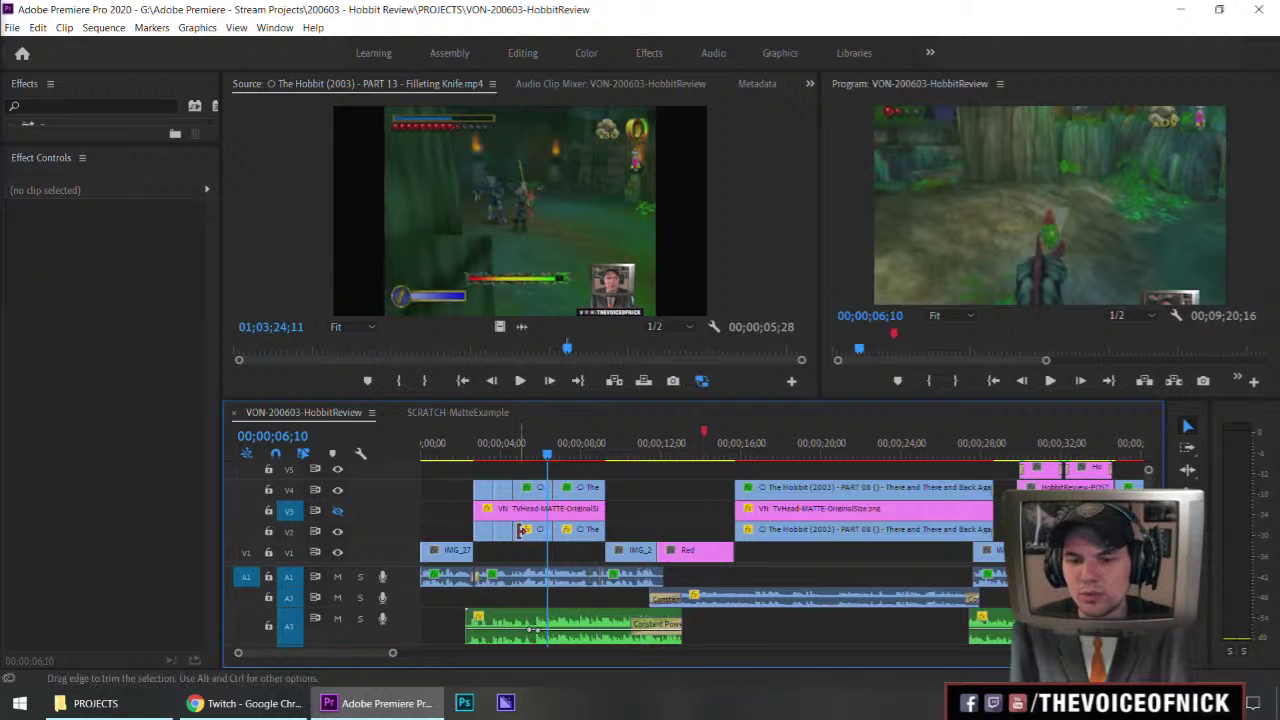
key(minus)
key(minus)
key(minus)
key(minus)
key(equal)
key(equal)
key(equal)
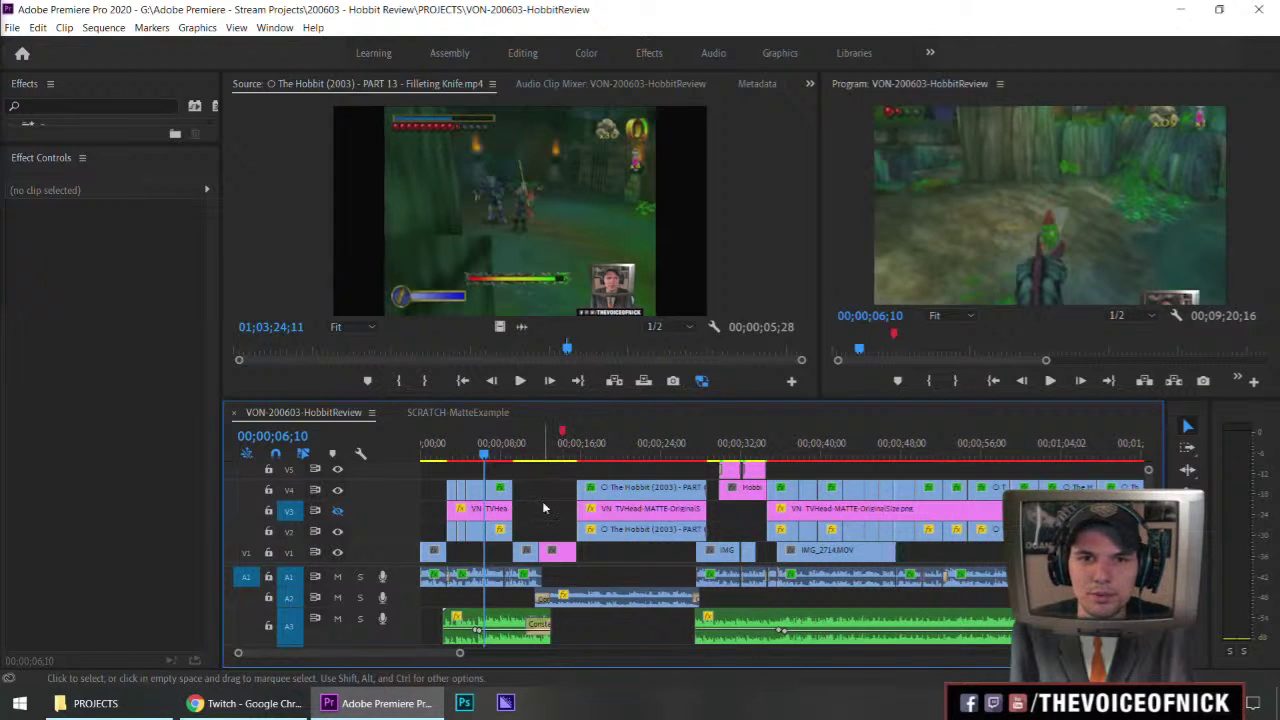
Launch Photoshop in the background and return to the Premiere Pro project.
click(466, 704)
mouse_move(250, 700)
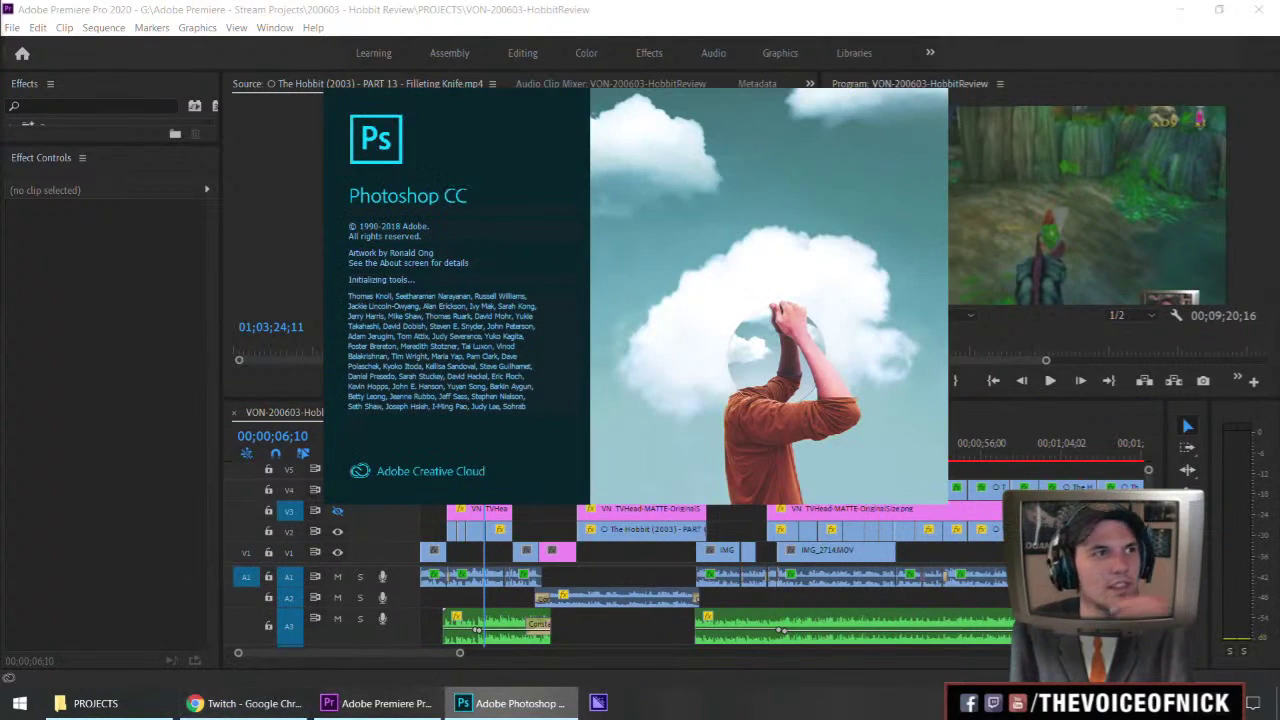
click(275, 220)
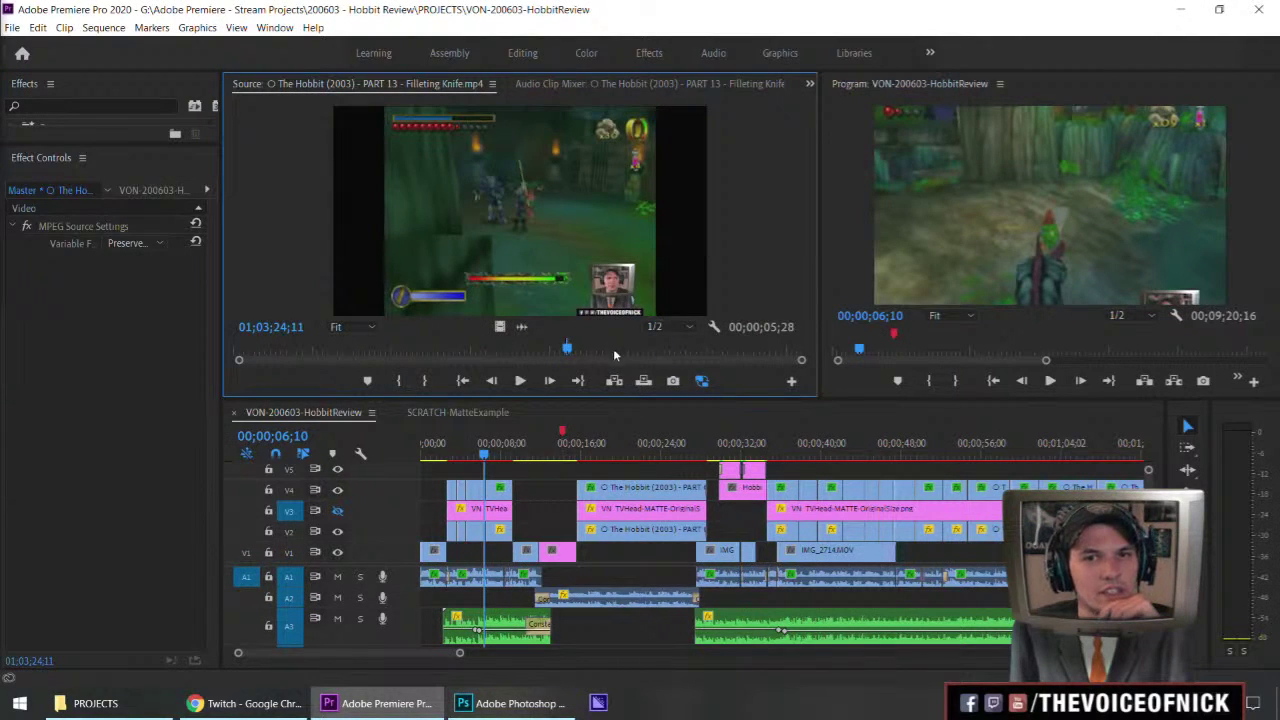
Export the sequence frame at 00;00;37;22, showing the hobbit with the glowing sword, as a PNG still to the project's IMAGES\STILLS folder.
click(499, 453)
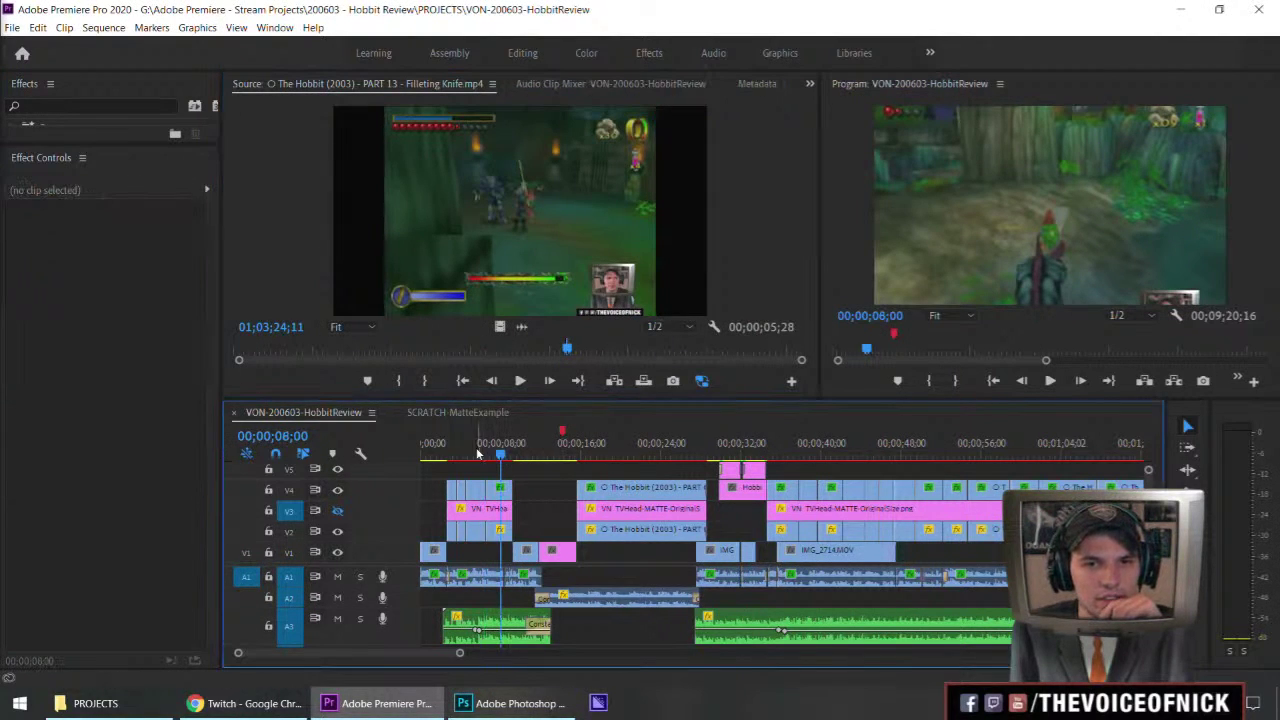
drag(455, 450, 460, 455)
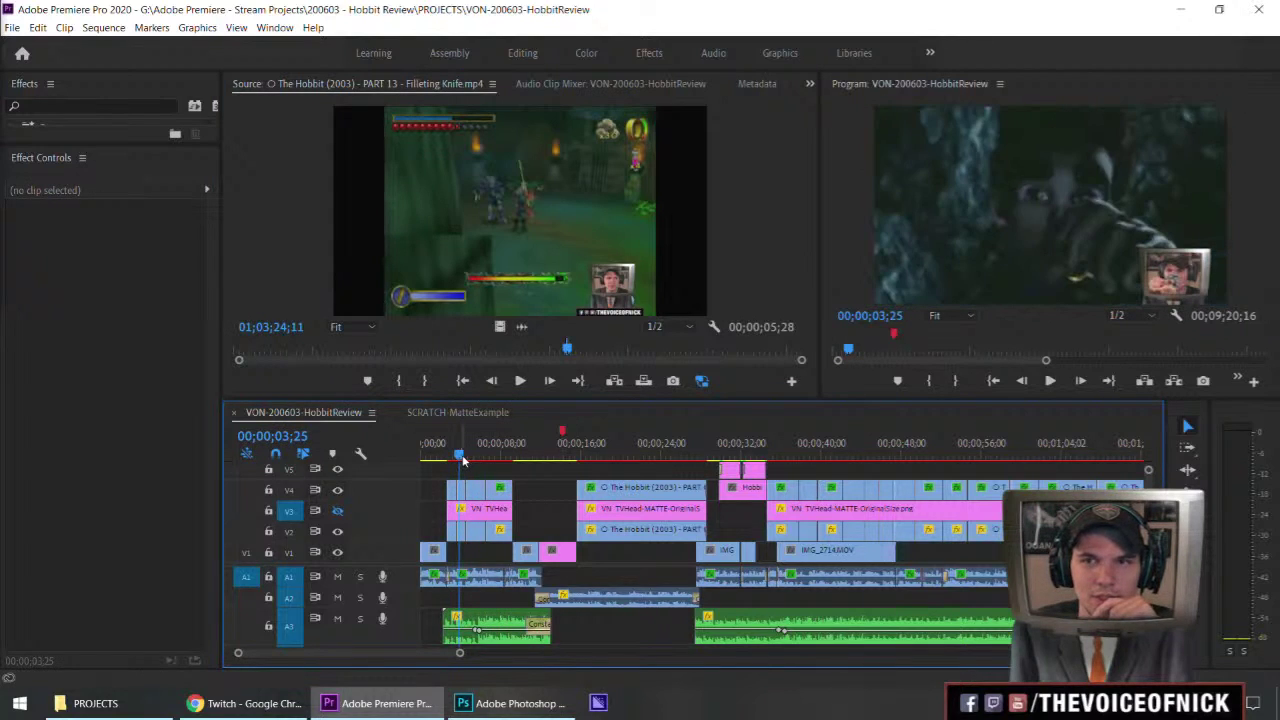
click(464, 456)
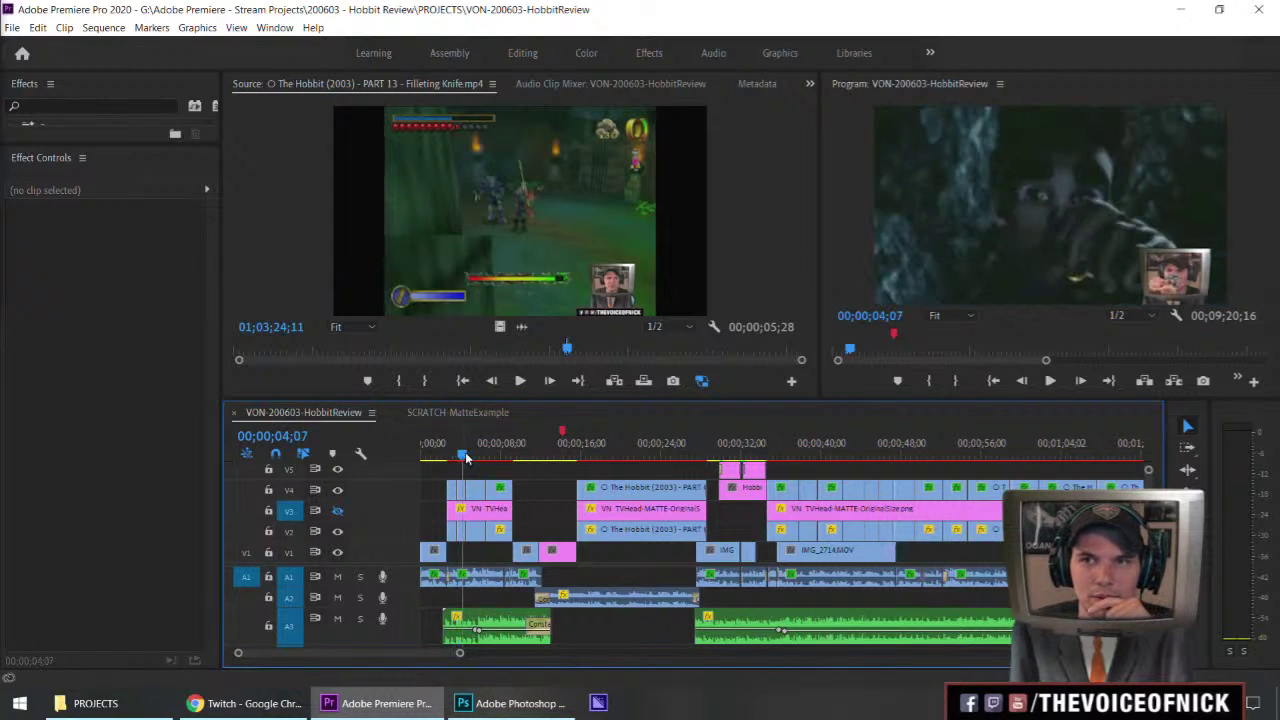
drag(464, 456, 501, 452)
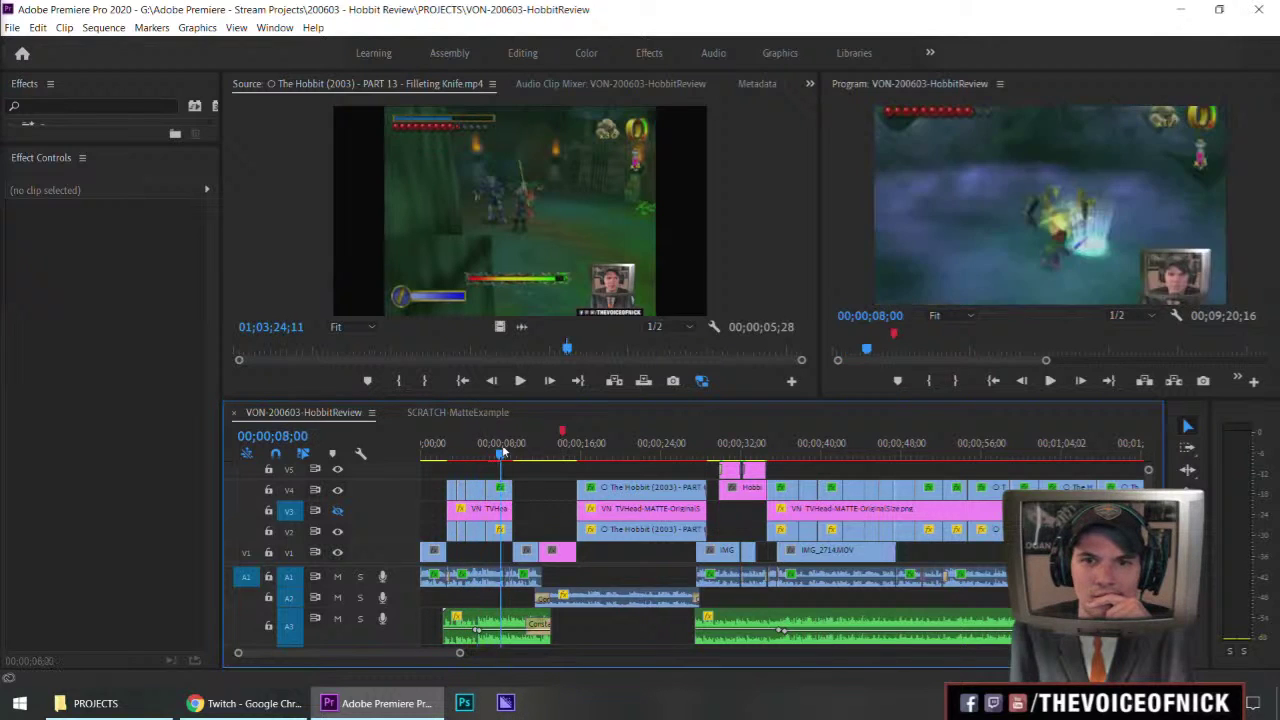
drag(588, 452, 757, 455)
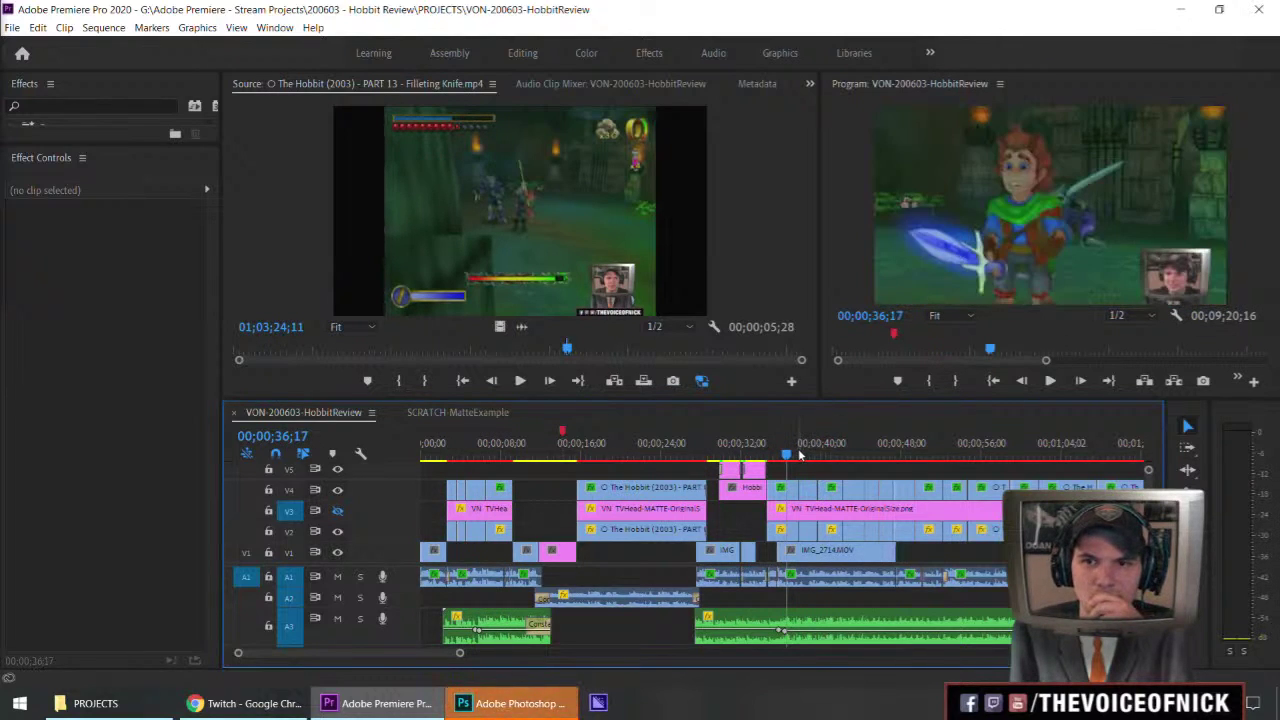
click(787, 457)
drag(785, 458, 796, 464)
click(1198, 383)
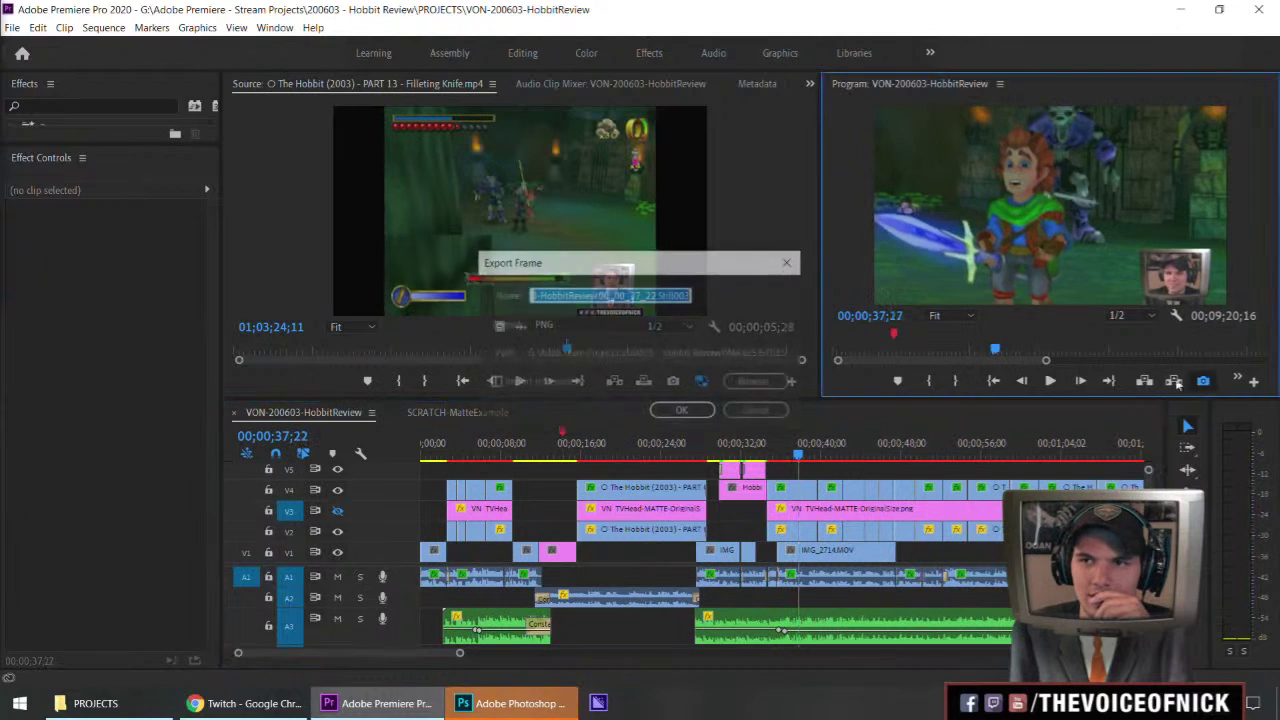
click(751, 378)
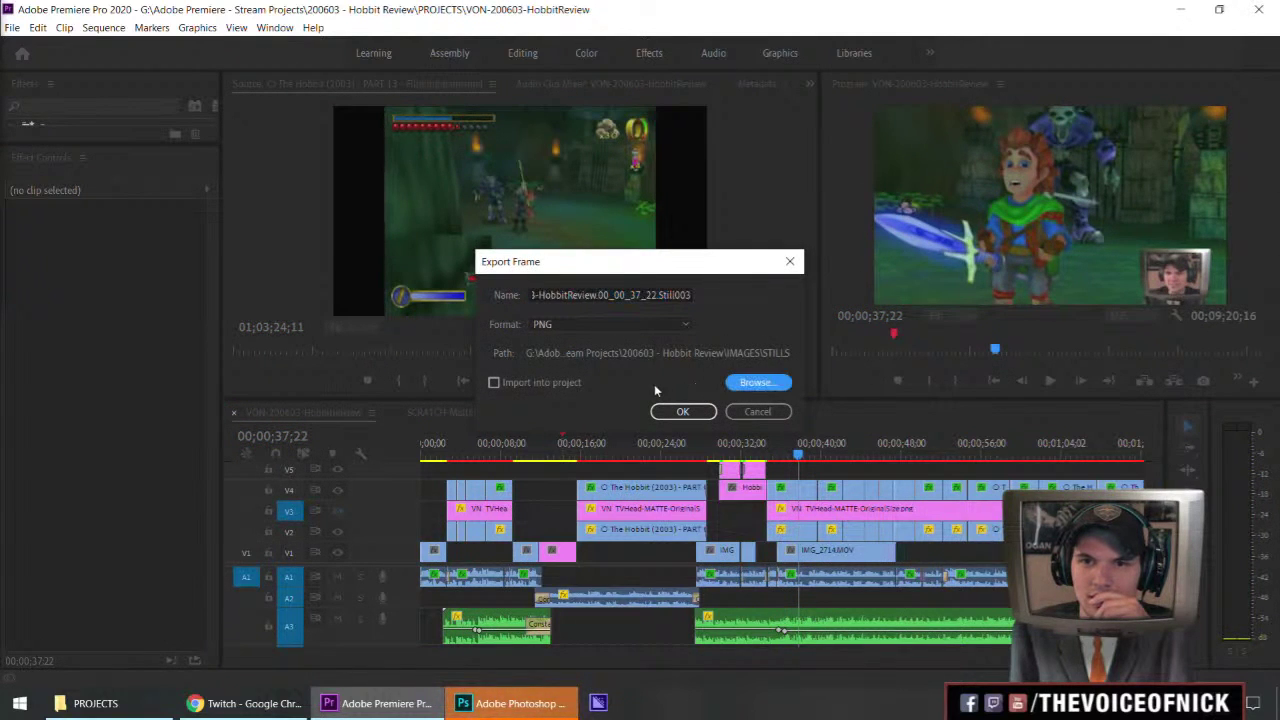
click(683, 411)
Switch to Photoshop and open VON-200501_CapsuleToys-Thumb.psd from the IMAGES folder of 200501 - Capsule Toys.
click(513, 703)
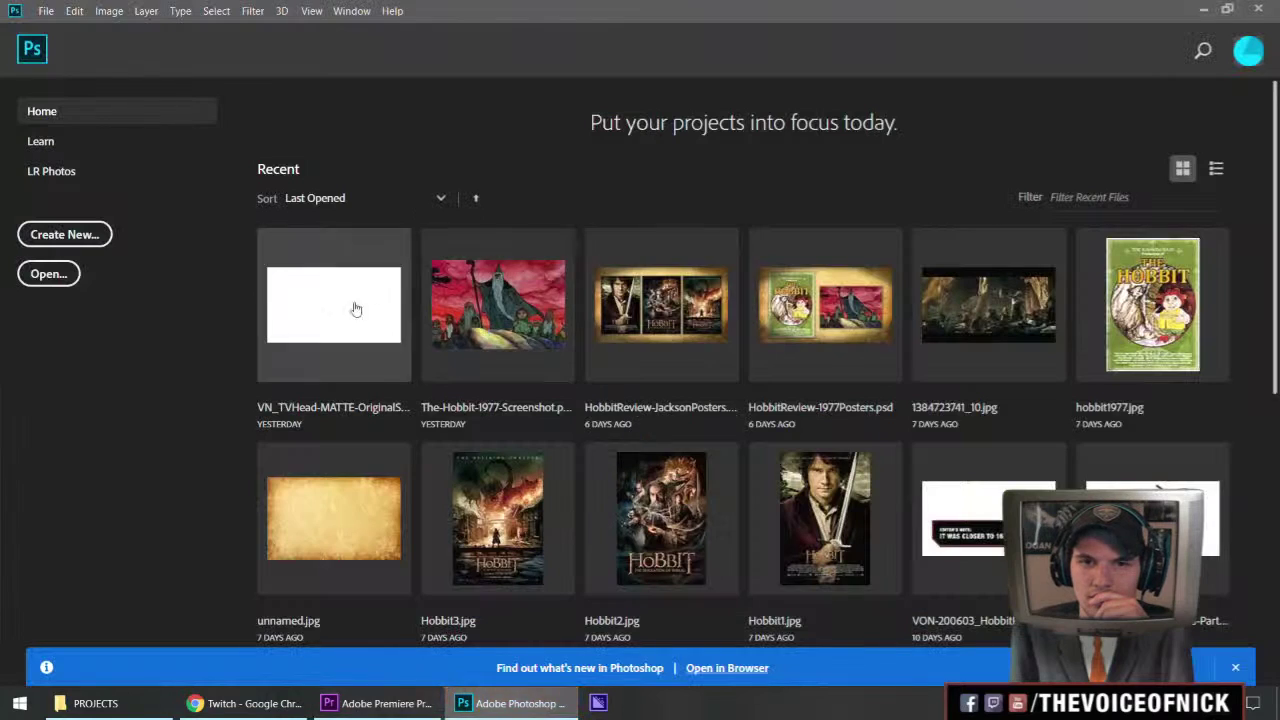
click(68, 274)
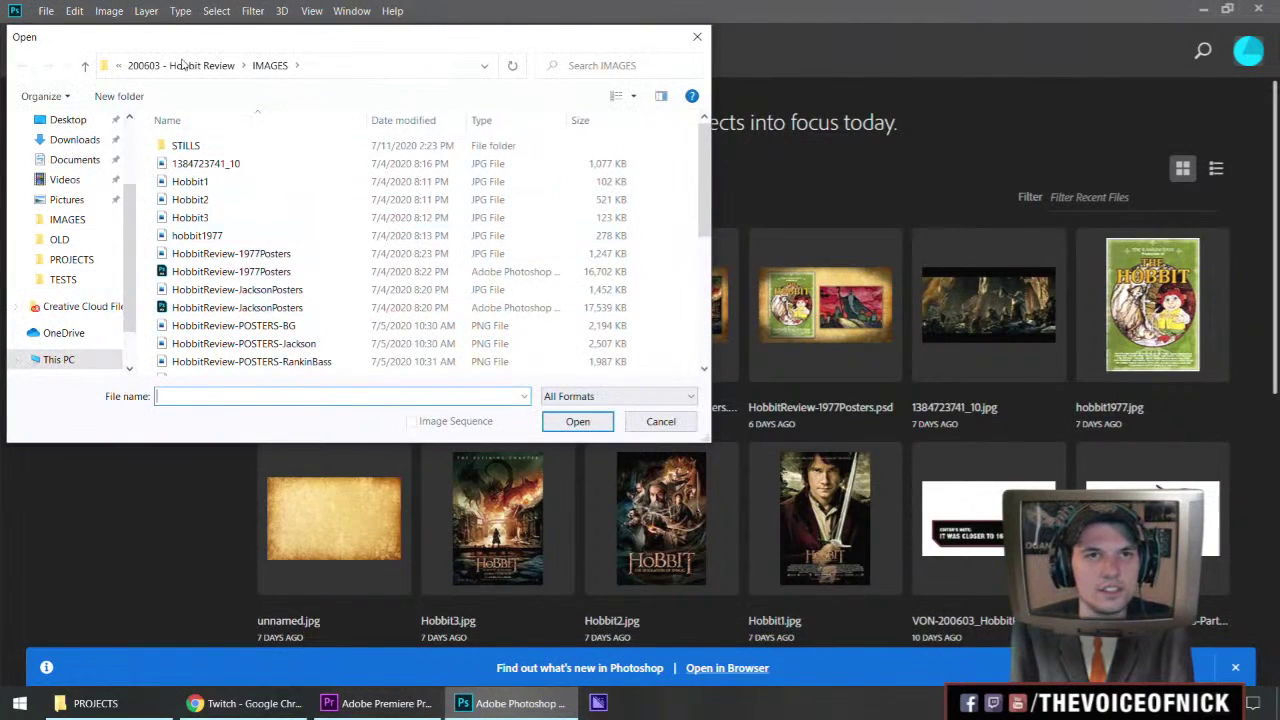
click(185, 65)
click(210, 65)
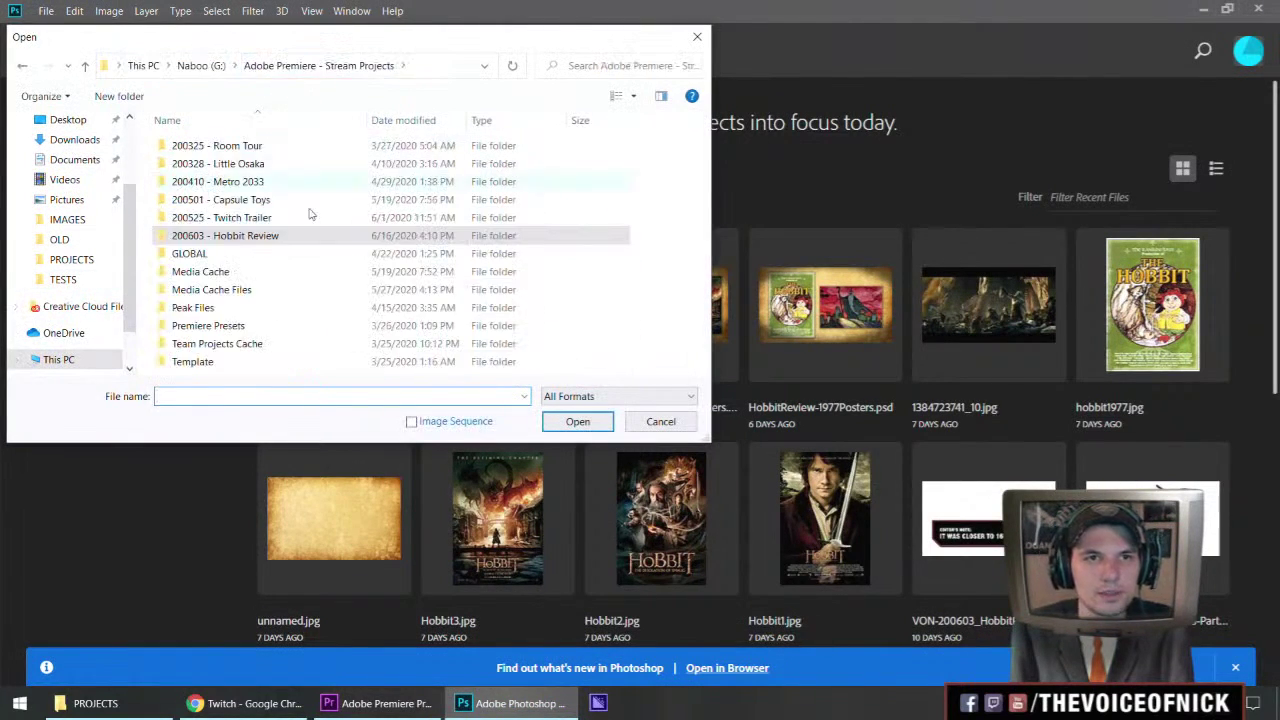
double_click(251, 199)
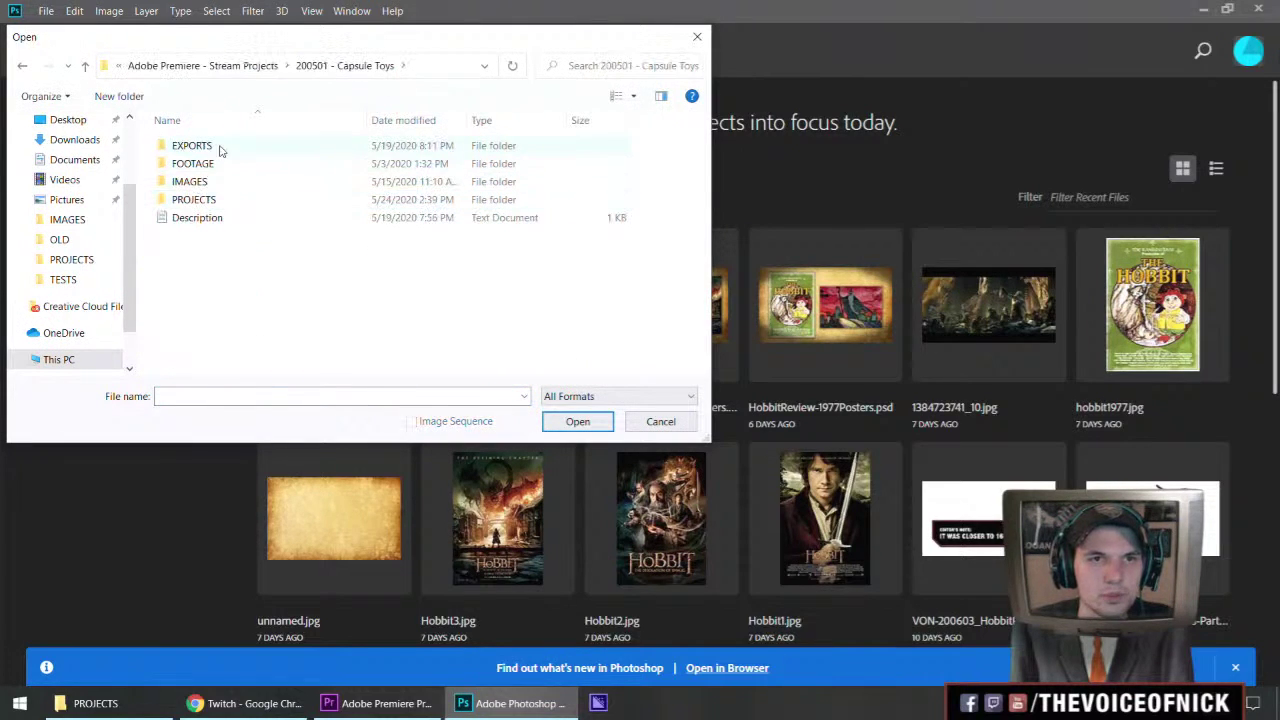
double_click(213, 183)
double_click(300, 172)
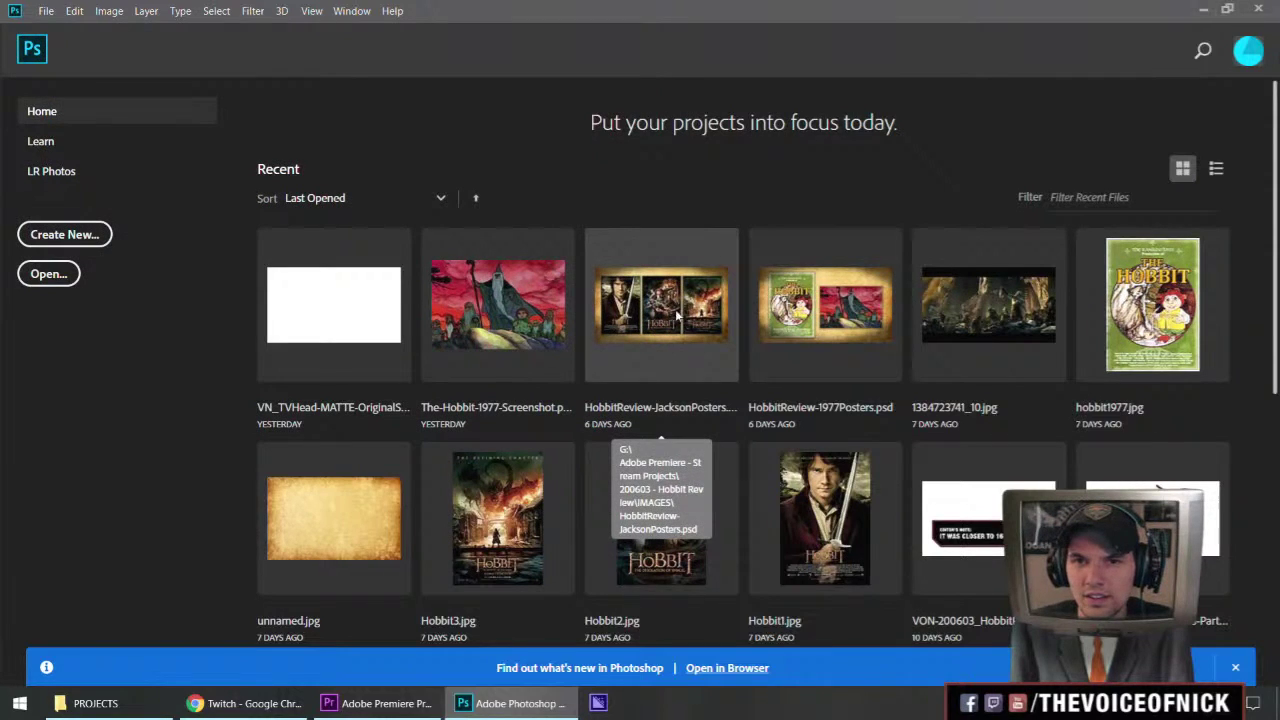
Look over the Japanese Capsule Toys thumbnail and close its document.
click(676, 310)
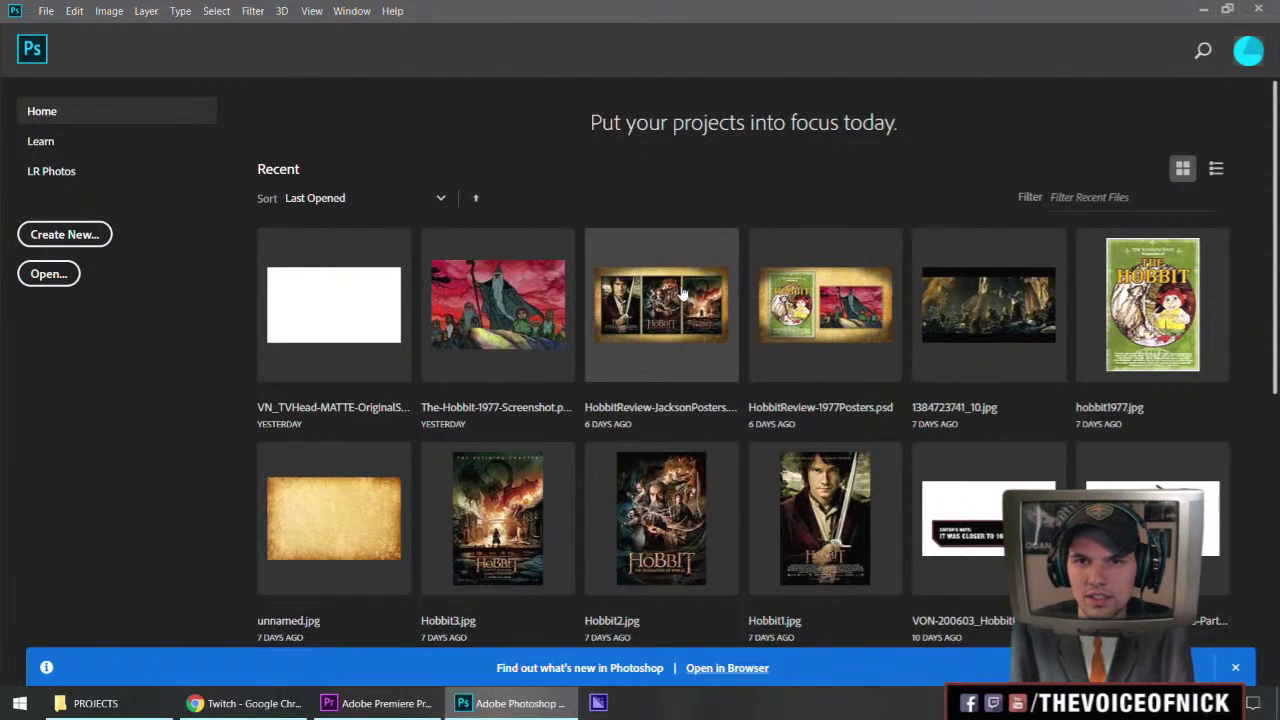
scroll(1214, 614, down, 3)
scroll(1214, 614, up, 3)
key(ctrl+w)
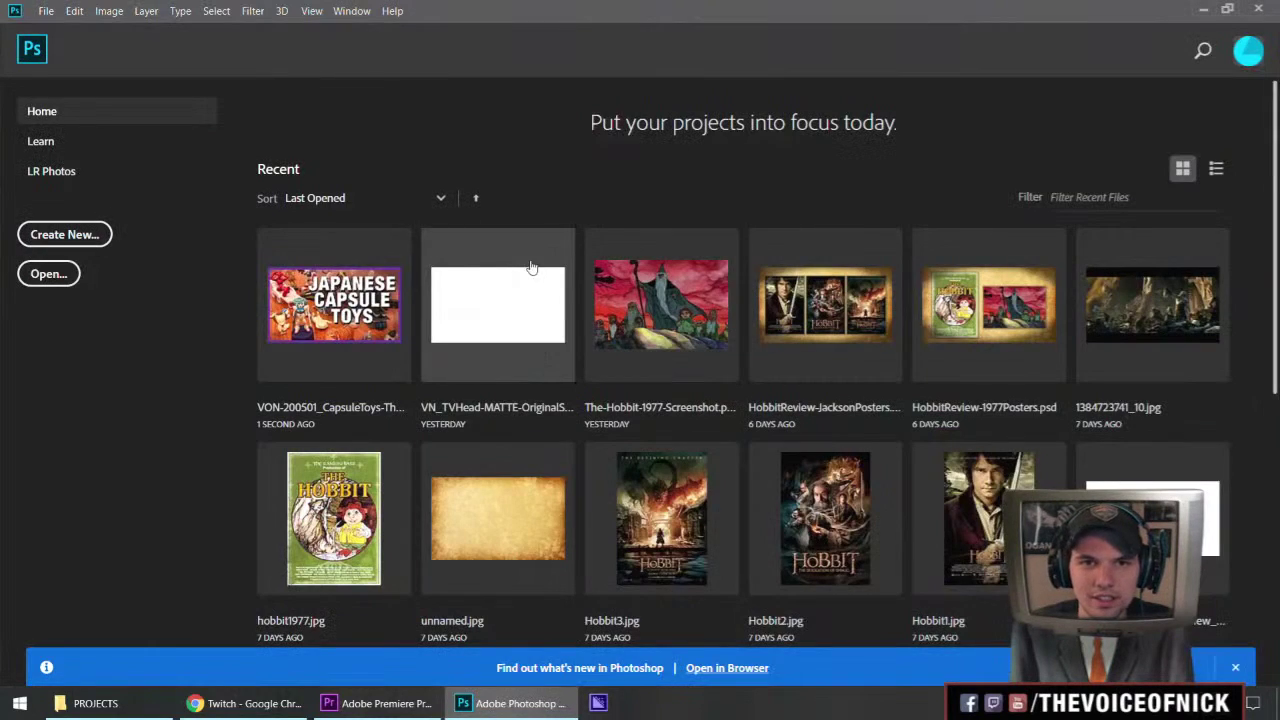
Open VON-200328_LittleOsaka-Part02-BeardPapa.psd from the IMAGES folder of 200328 - Little Osaka, and close it.
click(45, 276)
click(195, 65)
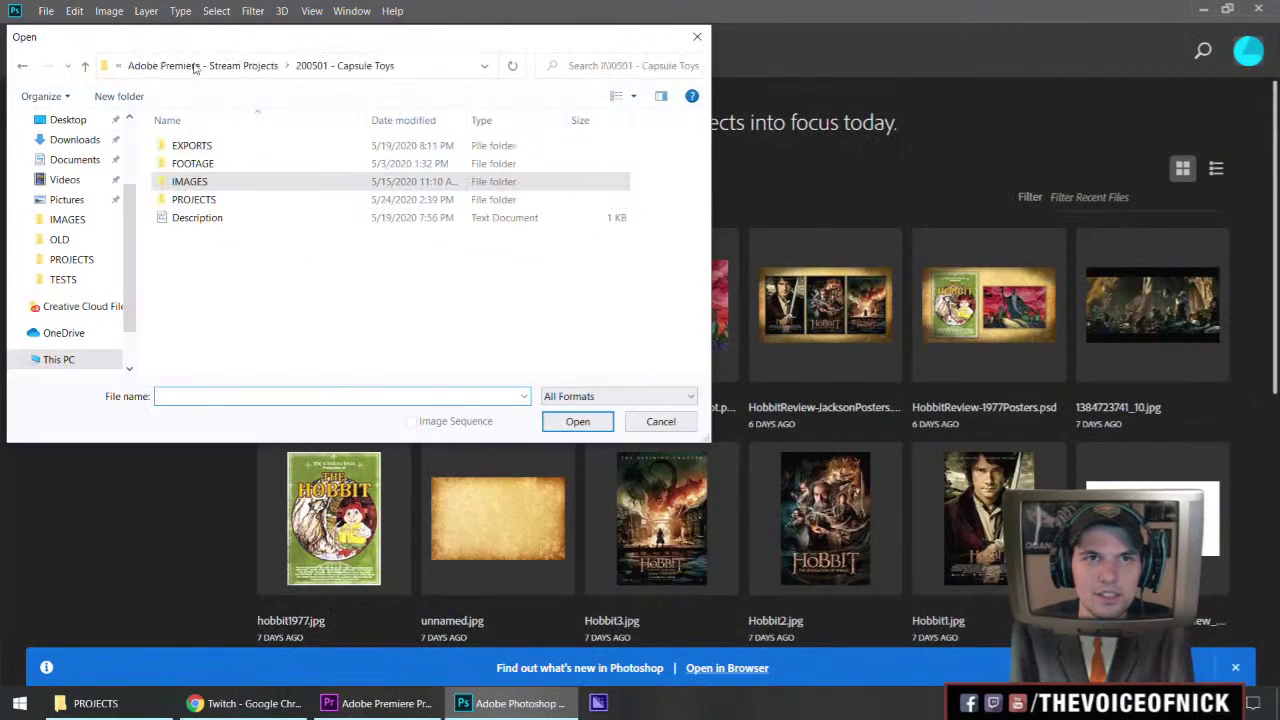
click(252, 65)
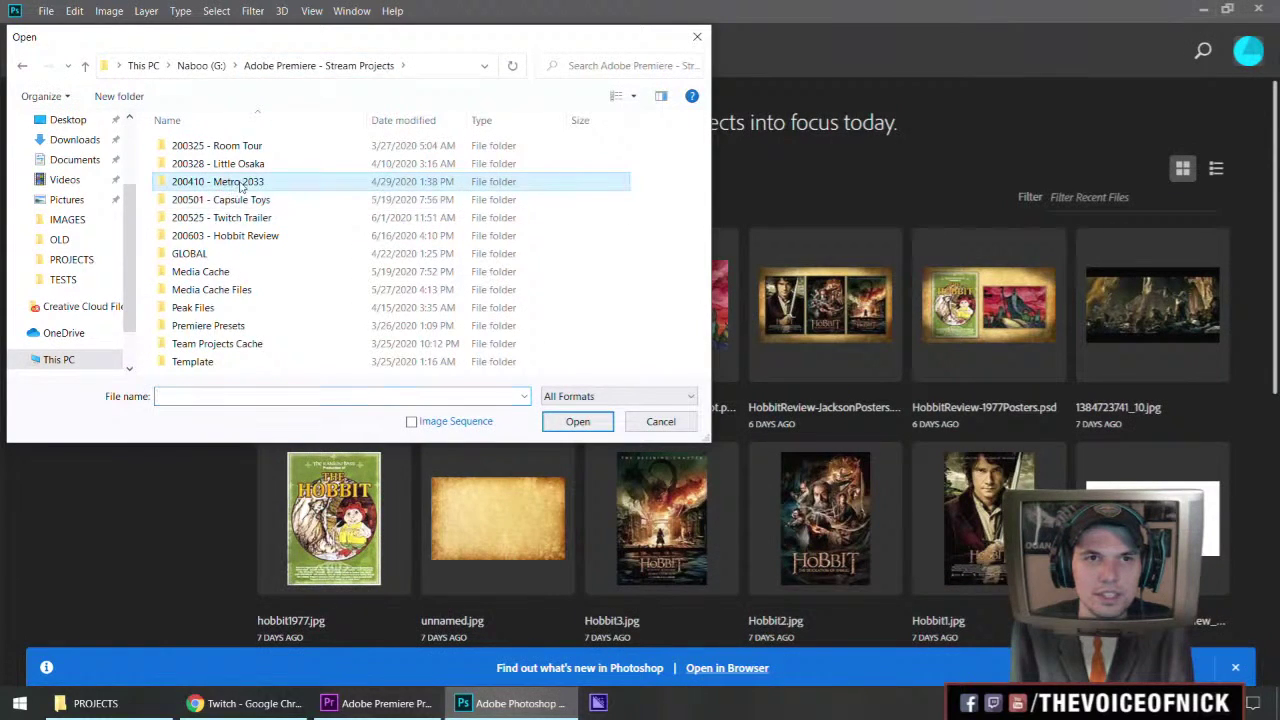
double_click(262, 164)
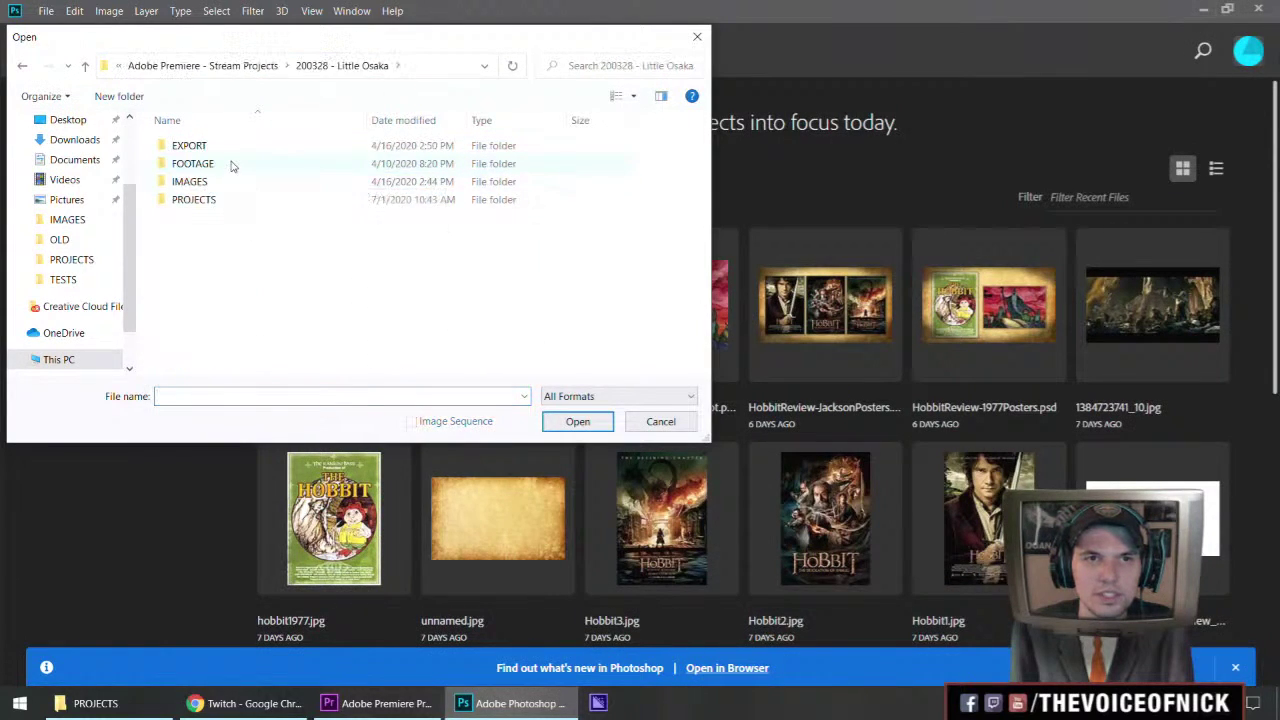
double_click(203, 182)
double_click(322, 256)
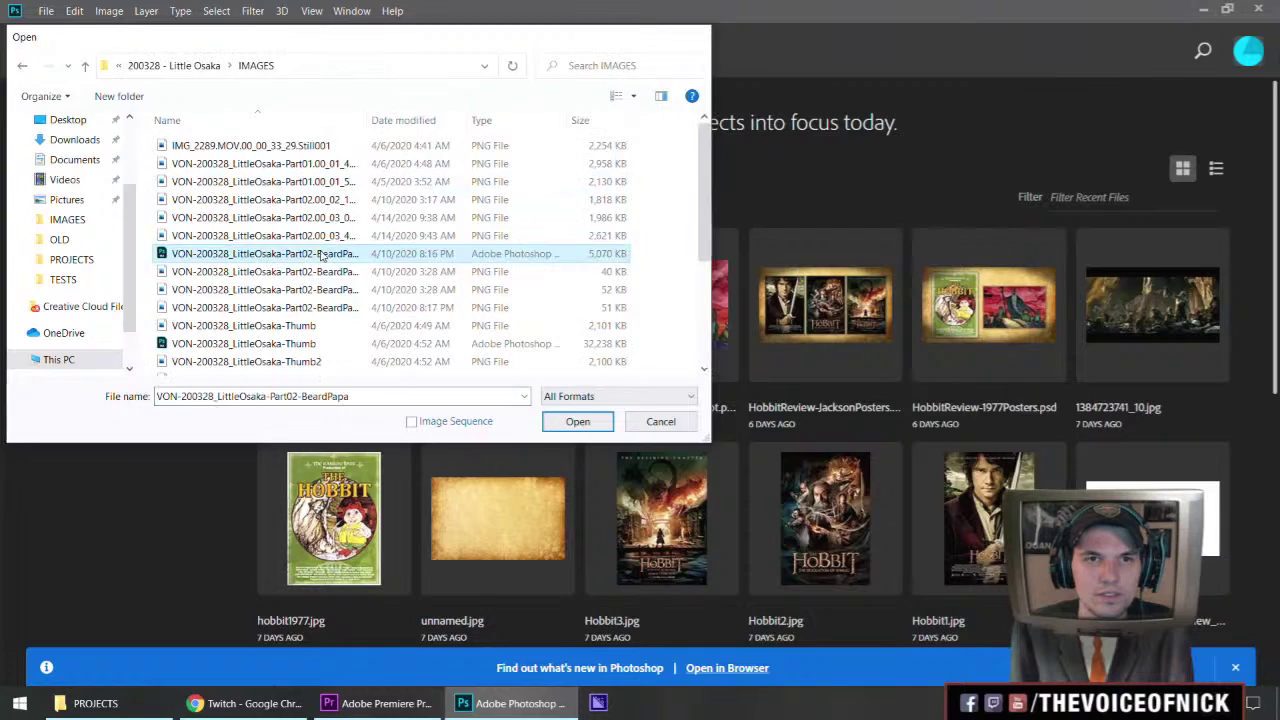
key(ctrl+w)
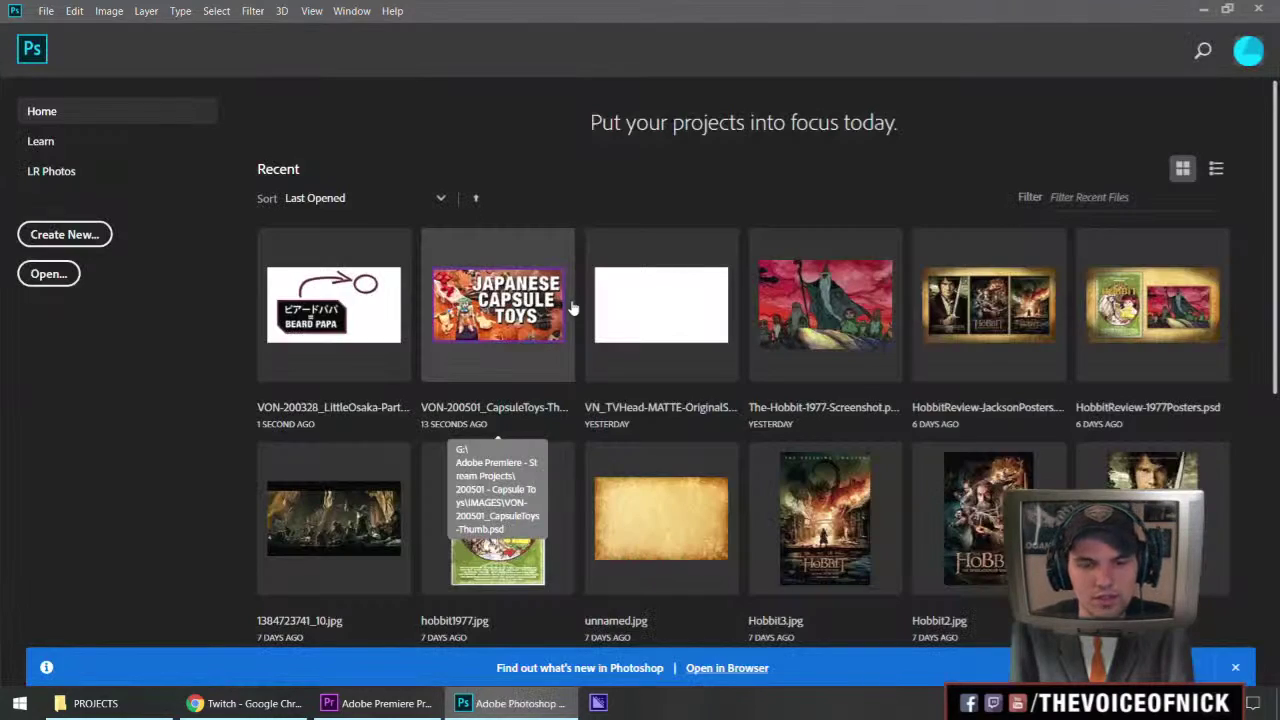
Open VON-200328_LittleOsaka-Thumb-Part2.psd to look at the Part 2 thumbnail design, and close it.
key(ctrl+o)
scroll(290, 315, down, 3)
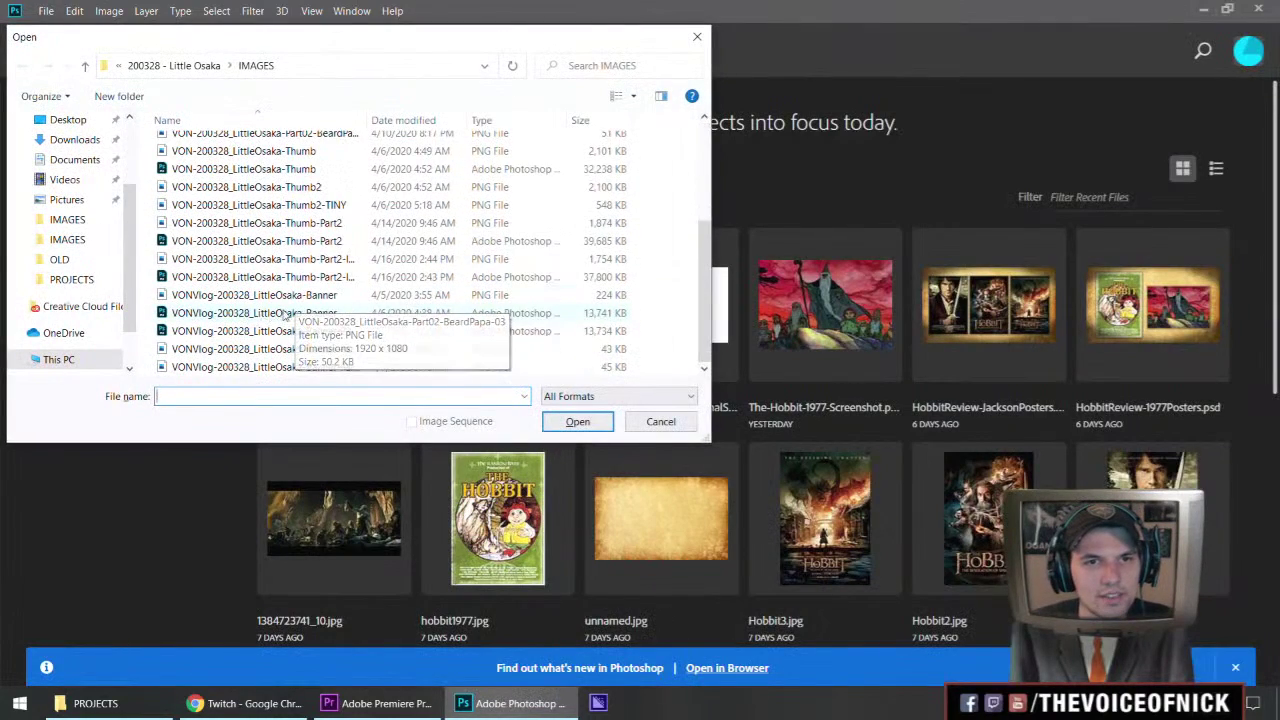
double_click(295, 241)
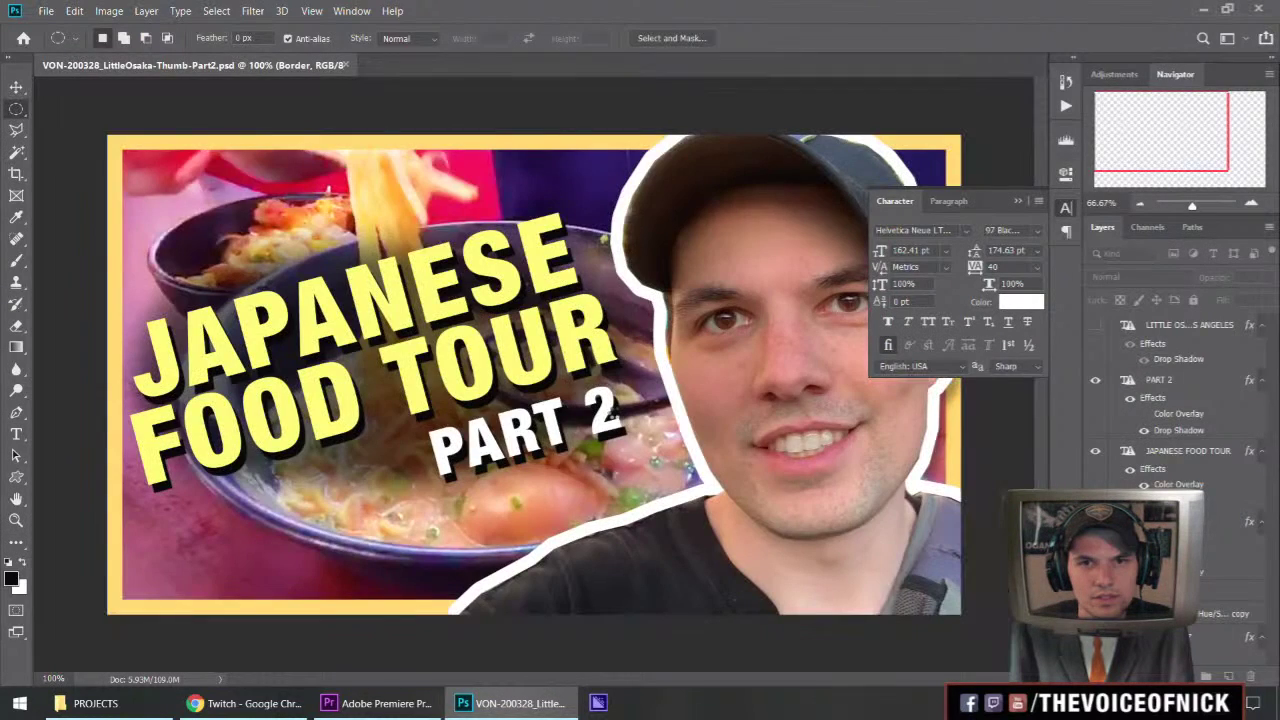
key(ctrl+w)
Open VON-200328_LittleOsaka-Thumb.psd from the Little Osaka IMAGES folder and view the whole Part 1 thumbnail.
key(ctrl+o)
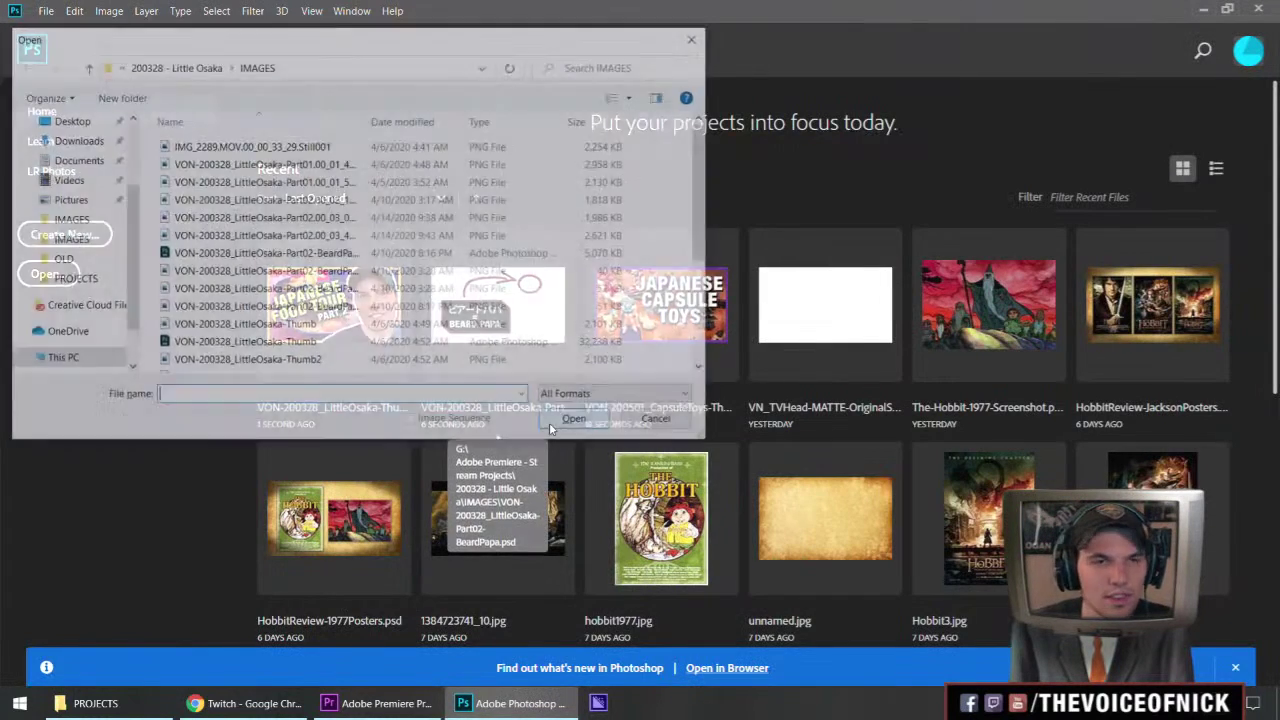
scroll(313, 251, down, 2)
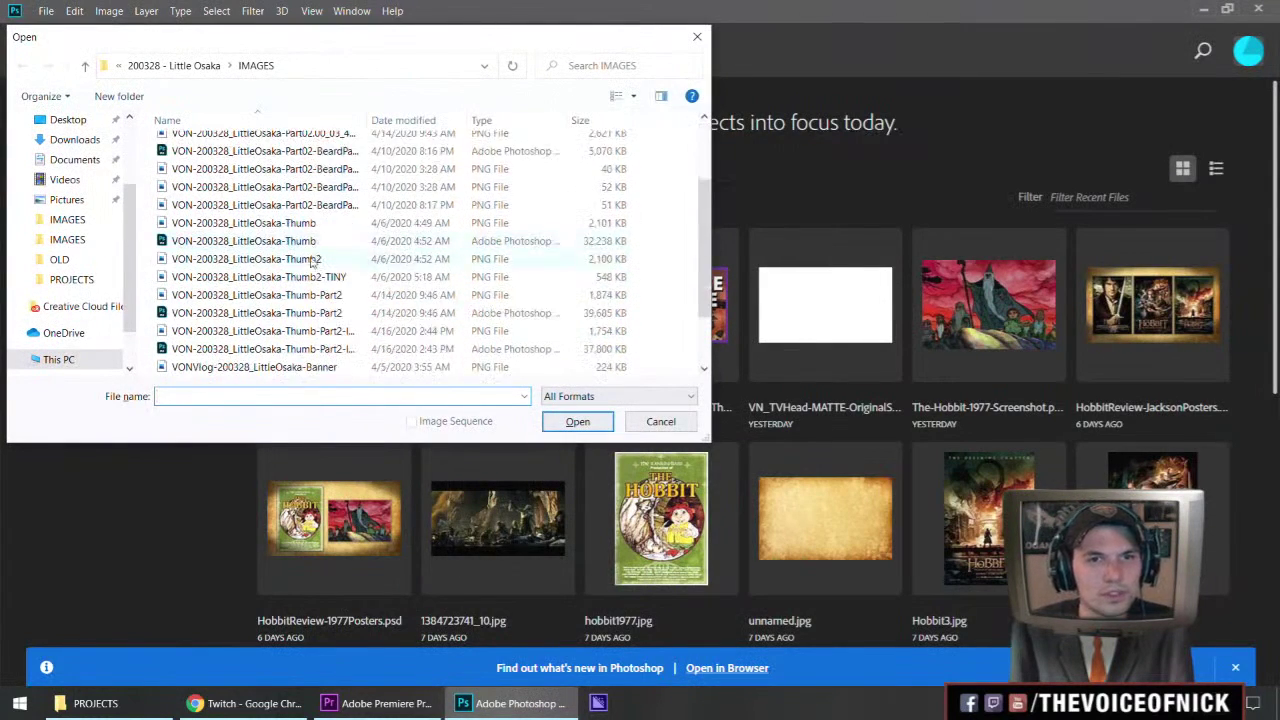
double_click(313, 243)
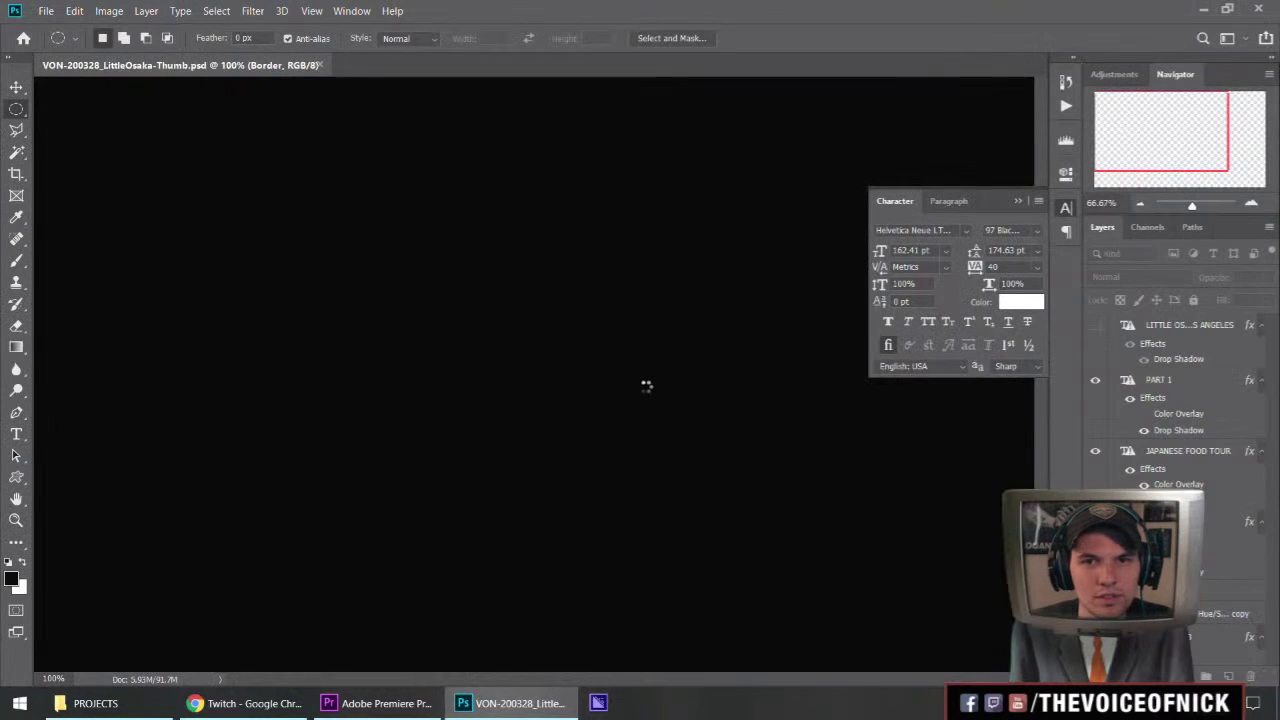
key(ctrl+0)
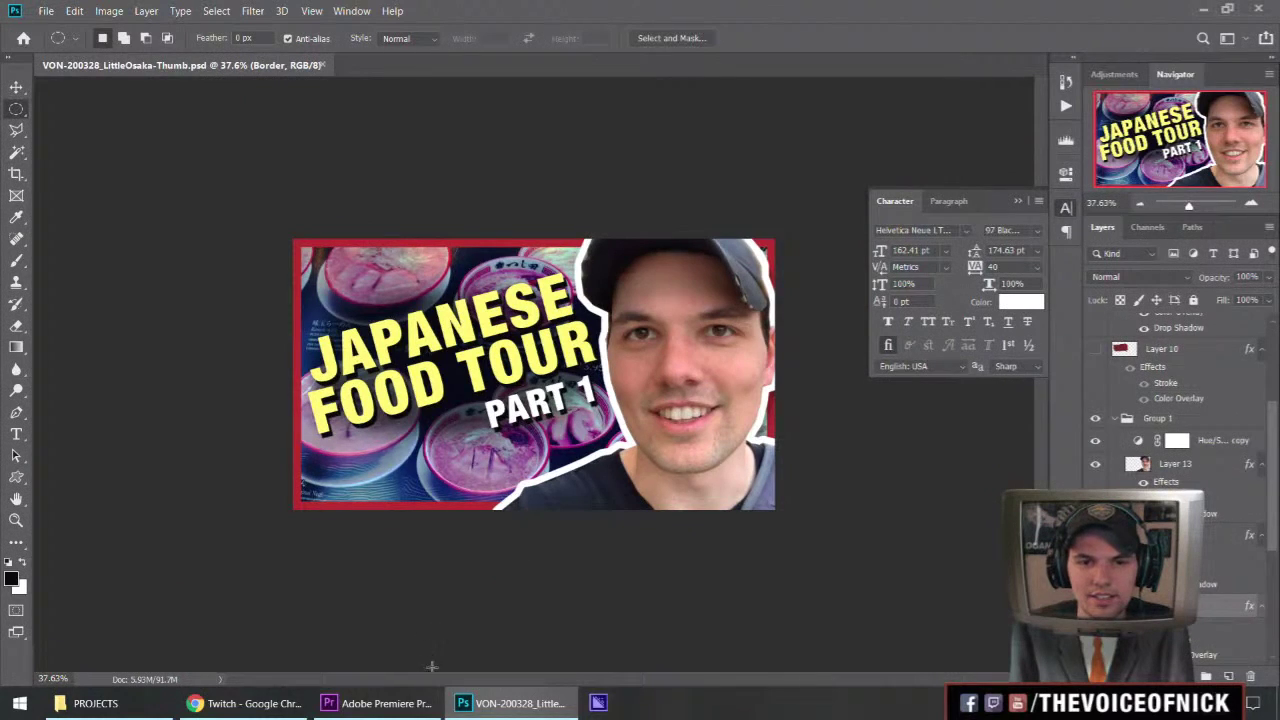
Select the food photo background layer, Layer 15, in the Little Osaka thumbnail.
scroll(1176, 480, down, 5)
click(1180, 559)
click(1180, 582)
key(ctrl+t)
key(Escape)
Open a second file explorer window on the STILLS folder inside 200603 - Hobbit Review's IMAGES folder.
click(115, 705)
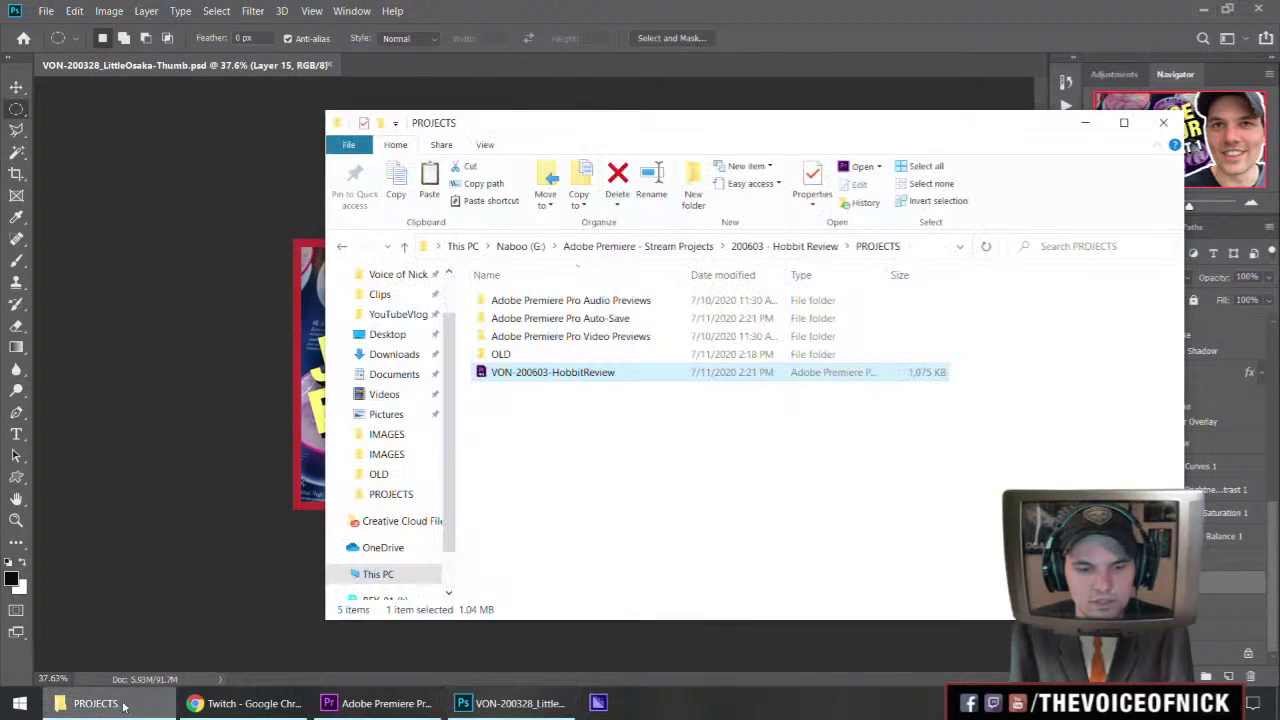
key(ctrl+n)
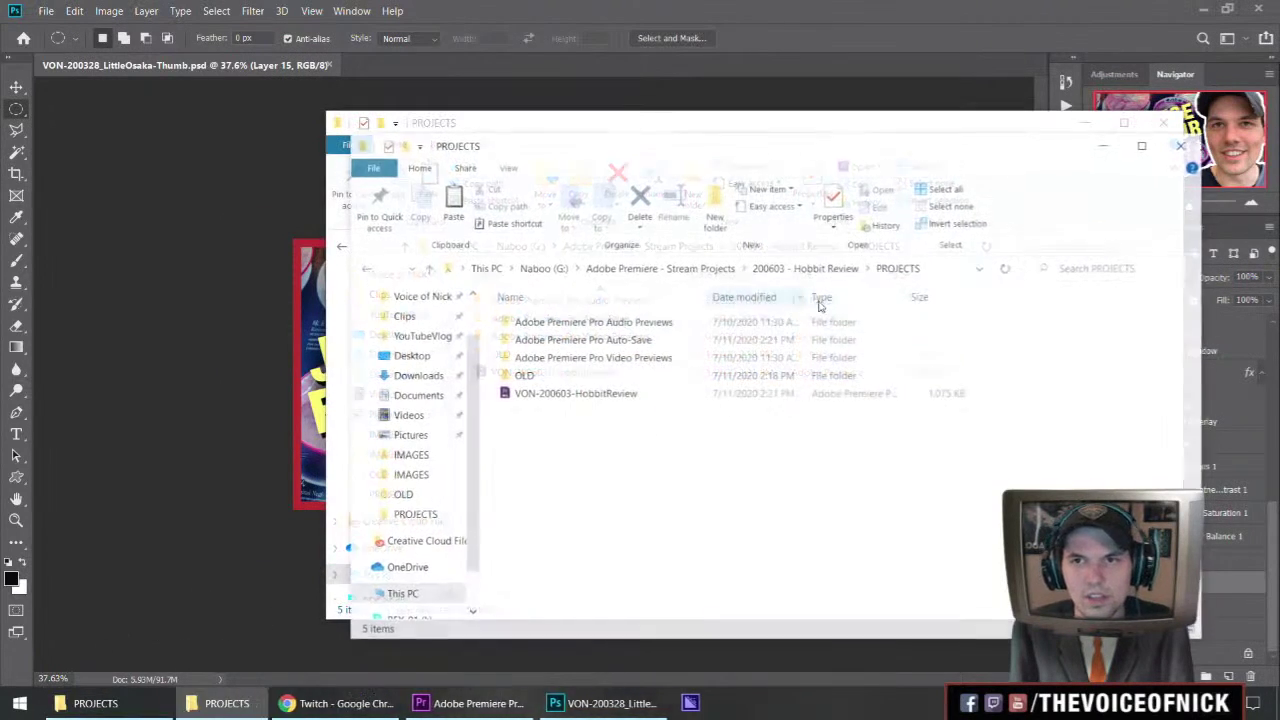
click(800, 268)
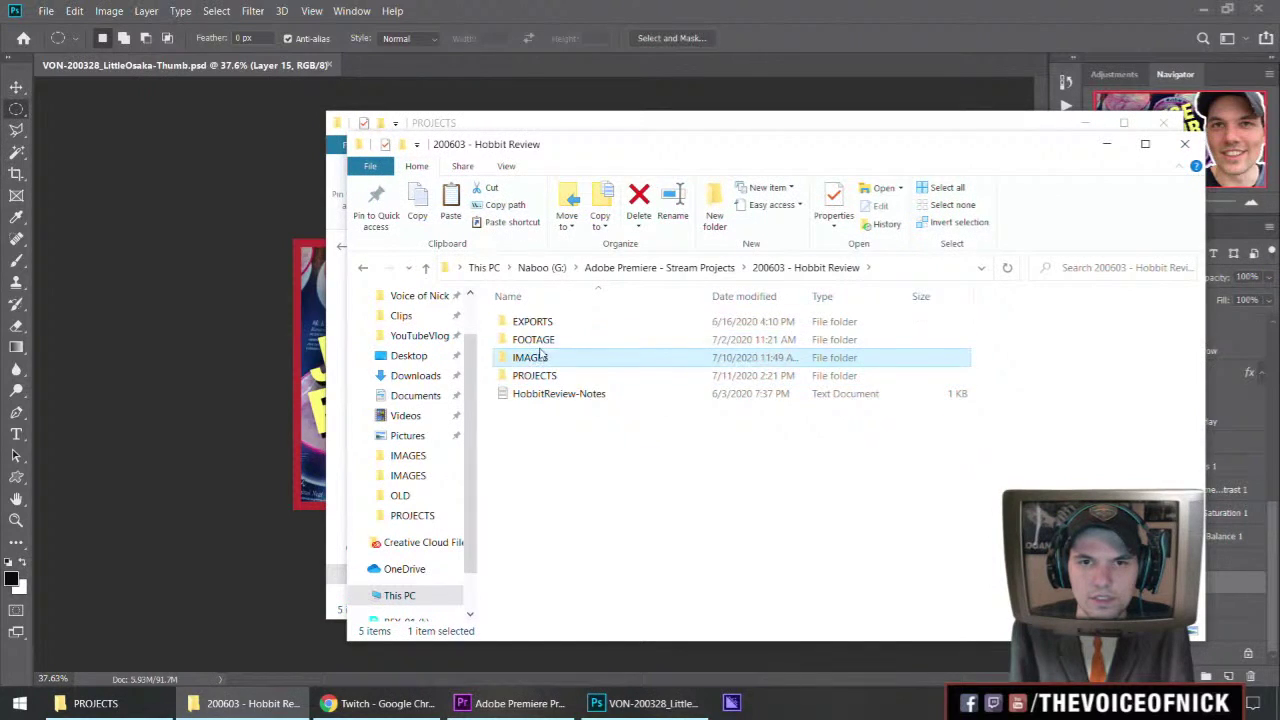
double_click(541, 357)
click(566, 342)
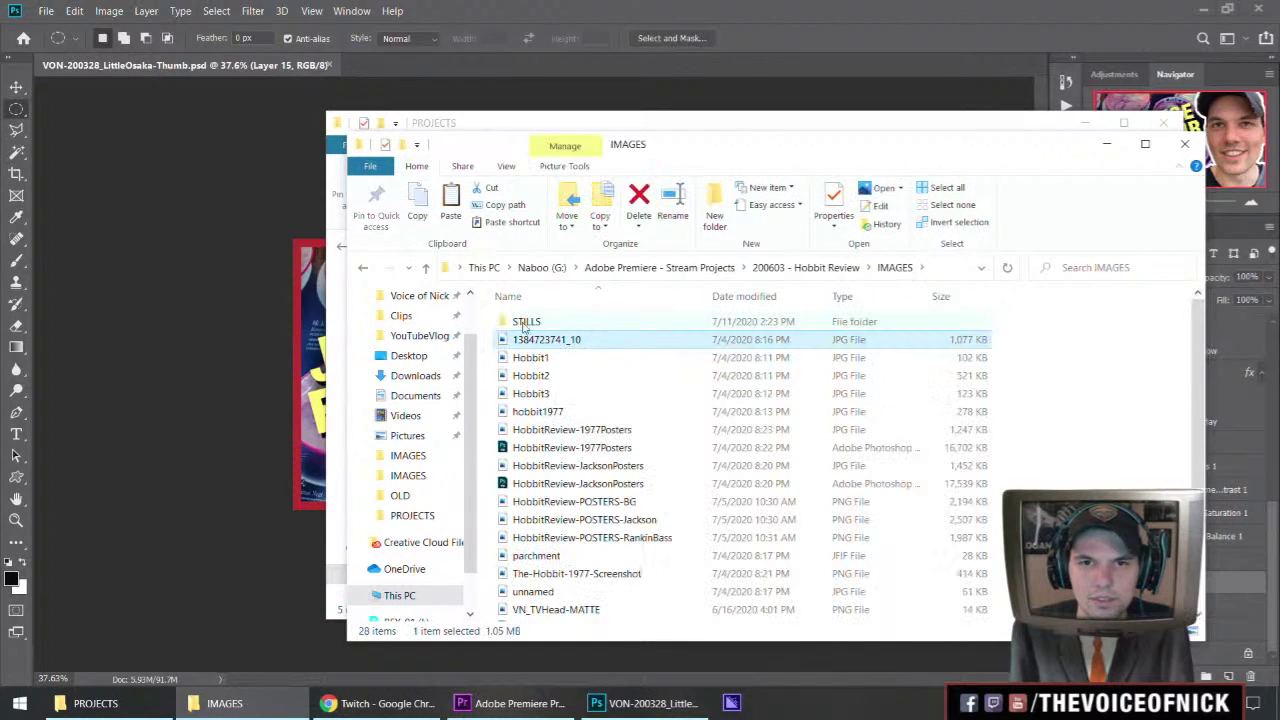
double_click(527, 324)
Place the newest still, VON-200603-HobbitReview.00_00_37_22.Still003, over the thumbnail's food photo and enlarge it past the canvas edges.
click(730, 296)
click(630, 323)
drag(622, 326, 286, 363)
drag(775, 375, 829, 385)
key(Return)
key(v)
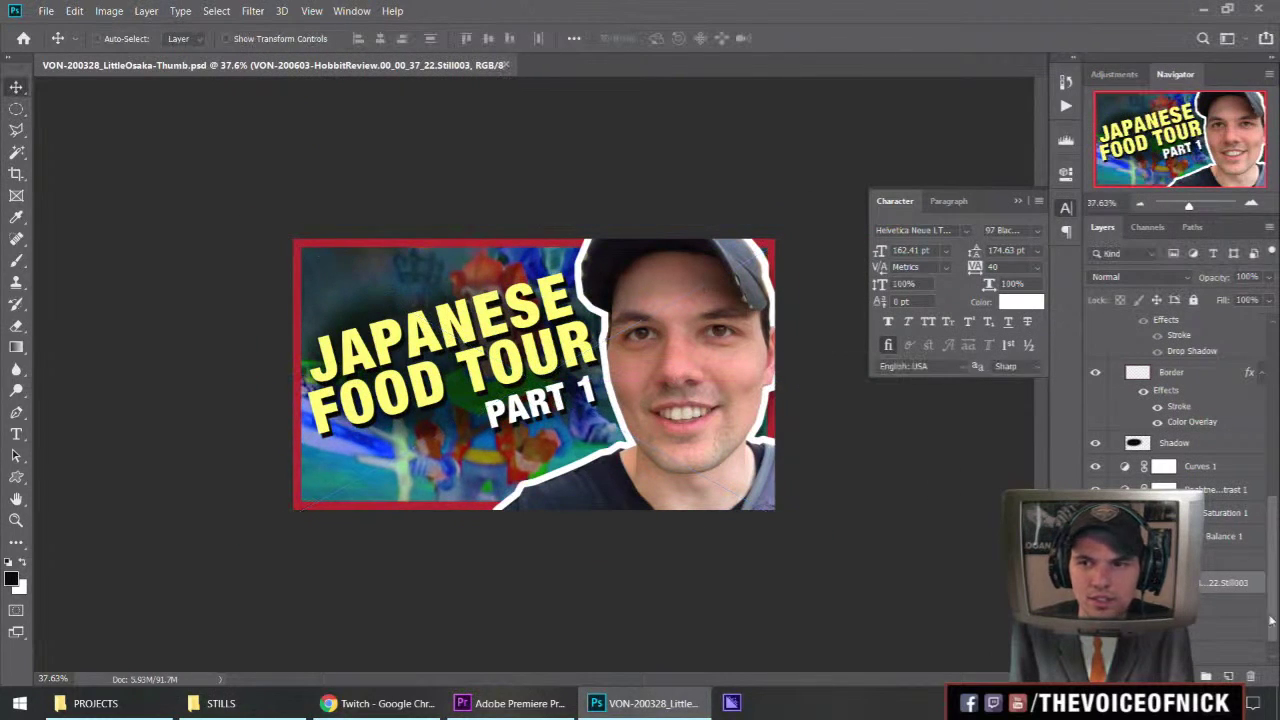
Switch to Premiere Pro and export the smiling face frame at 00;00;11;03 as a PNG into the STILLS folder.
click(515, 703)
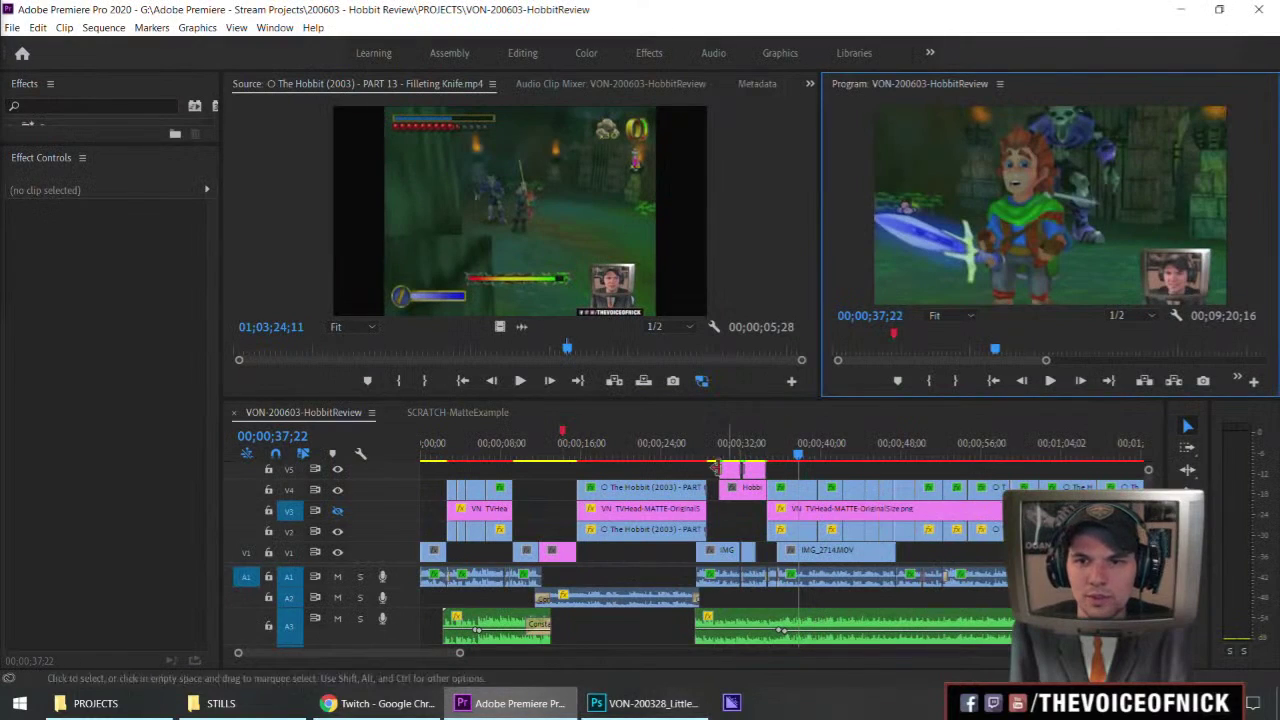
drag(560, 458, 535, 460)
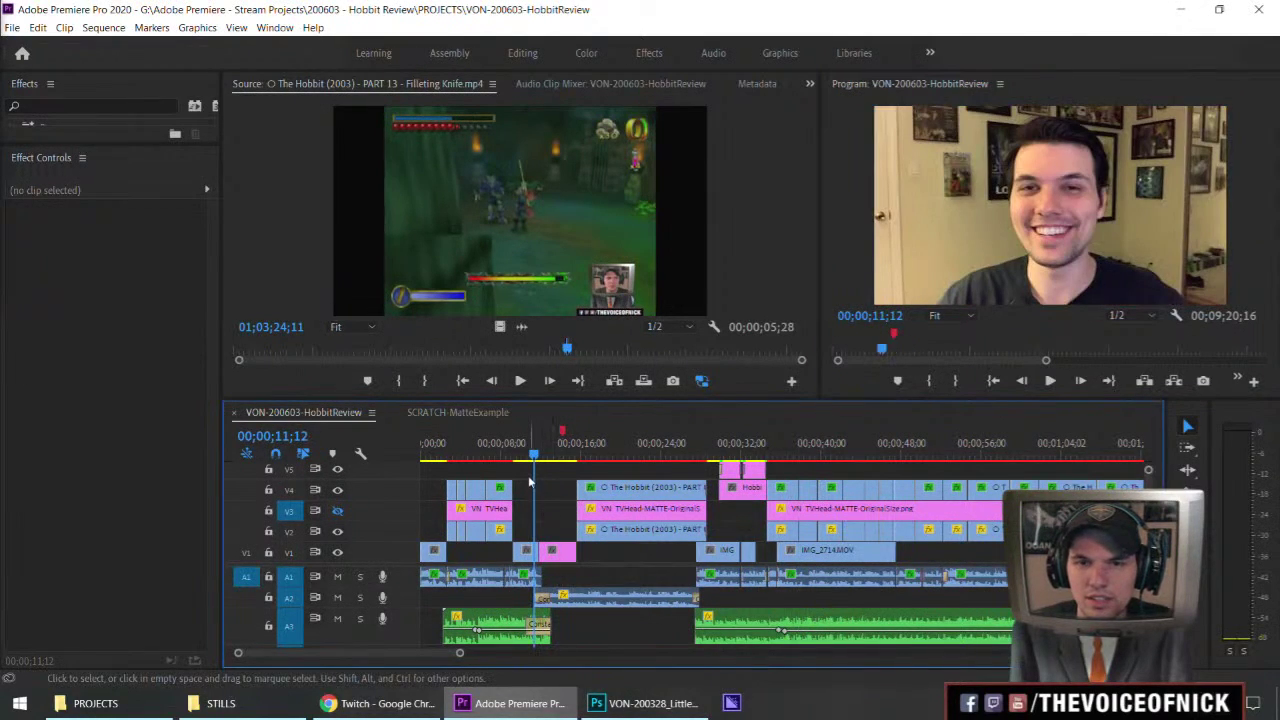
key(=)
key(=)
key(=)
key(=)
drag(803, 455, 748, 477)
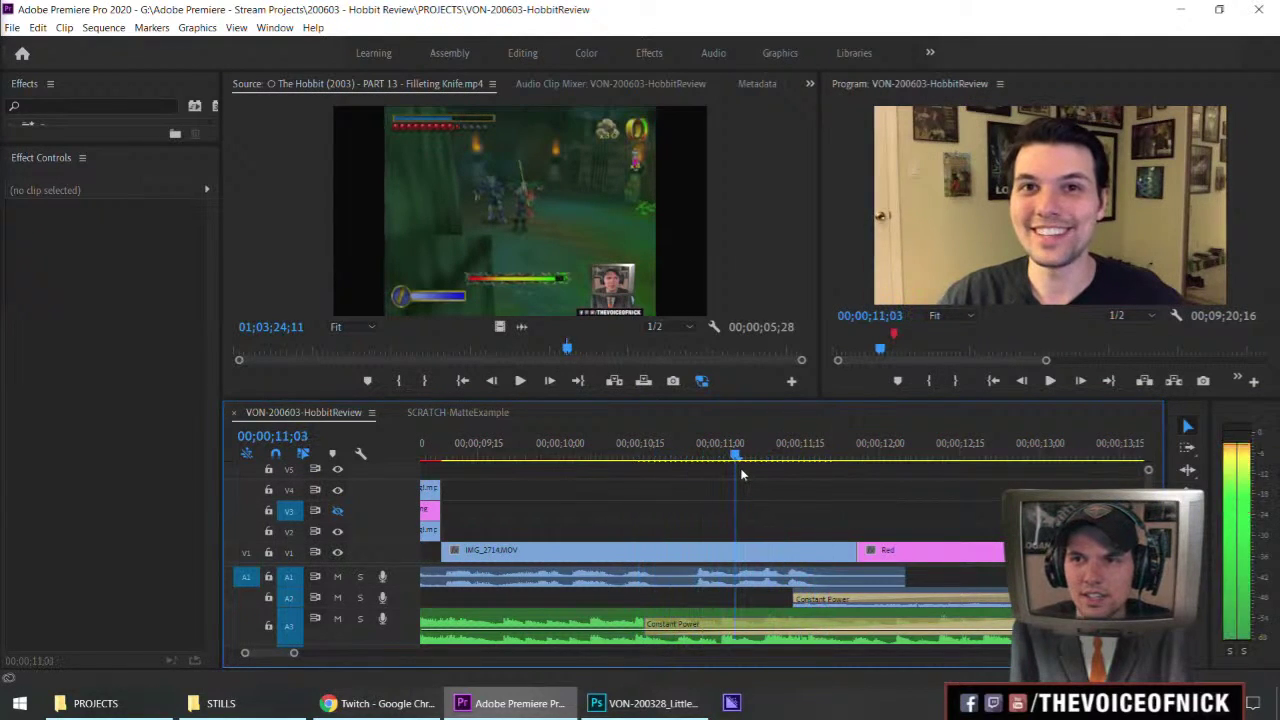
click(1203, 380)
click(684, 411)
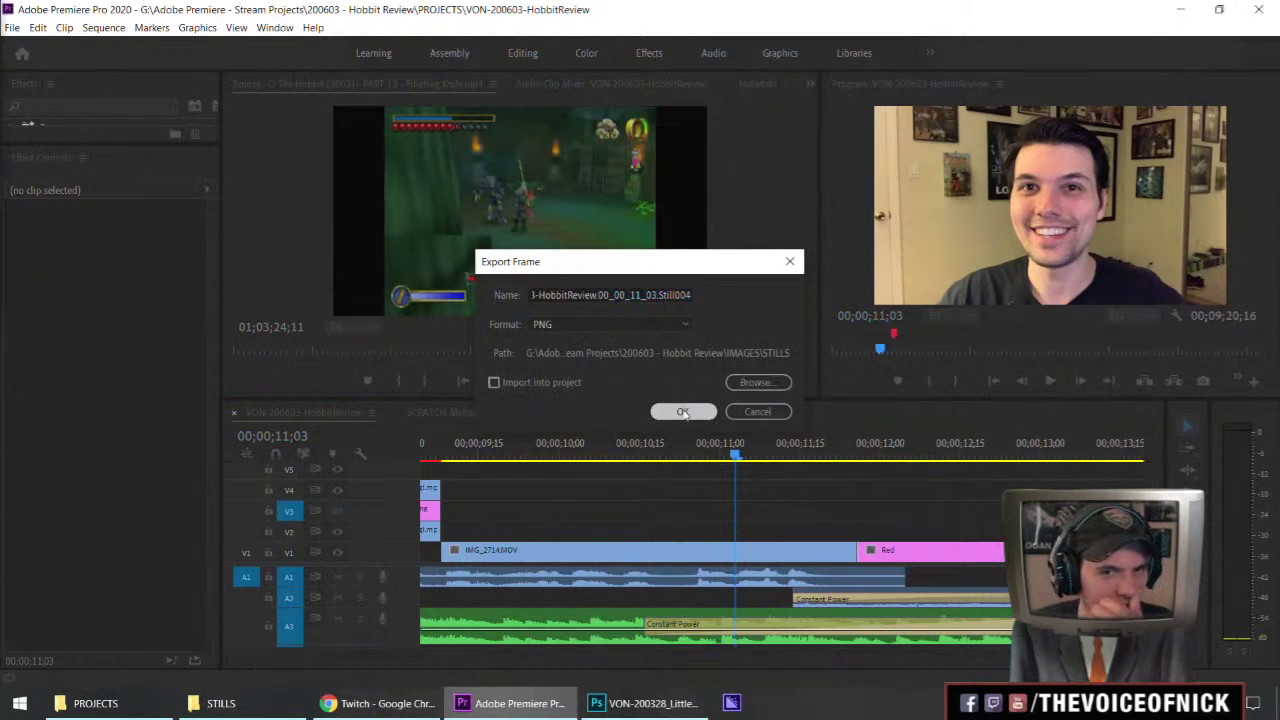
Switch to Photoshop and open VON-200603-HobbitReview.00_00_11_03.Still004.png from the Hobbit Review STILLS folder.
click(648, 703)
key(ctrl+o)
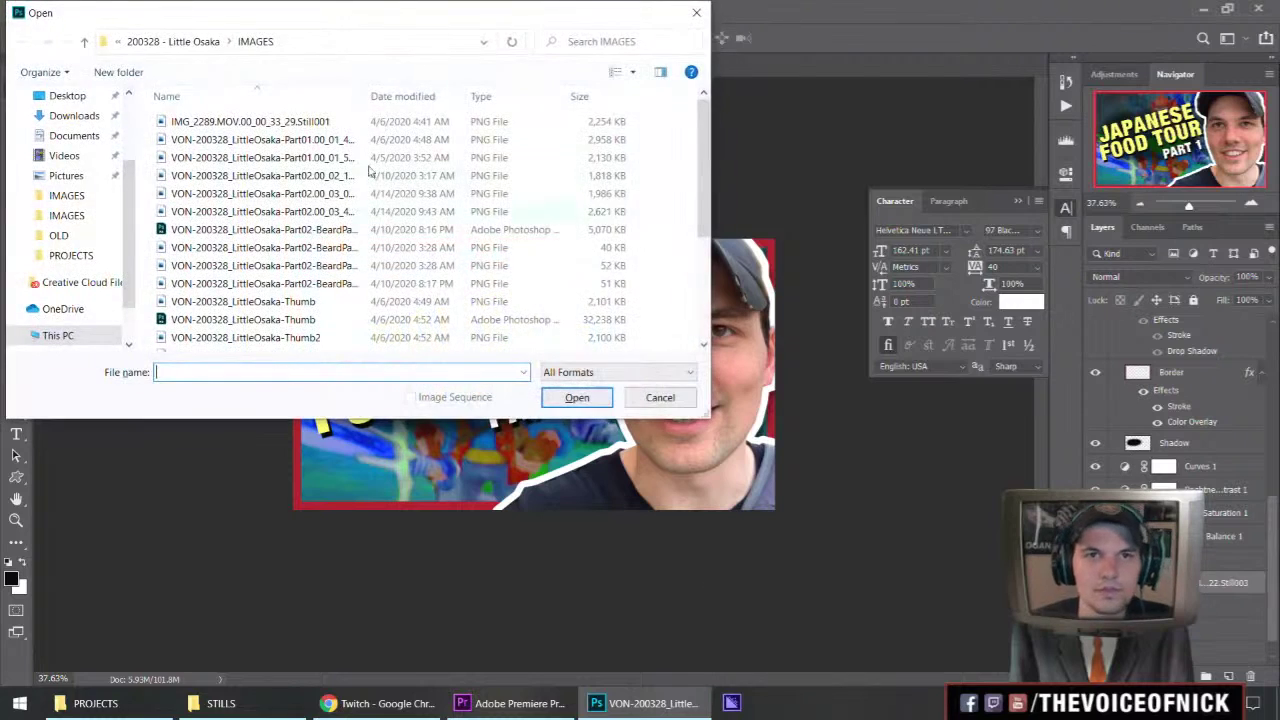
scroll(275, 160, down, 3)
scroll(275, 162, up, 3)
click(205, 42)
click(256, 42)
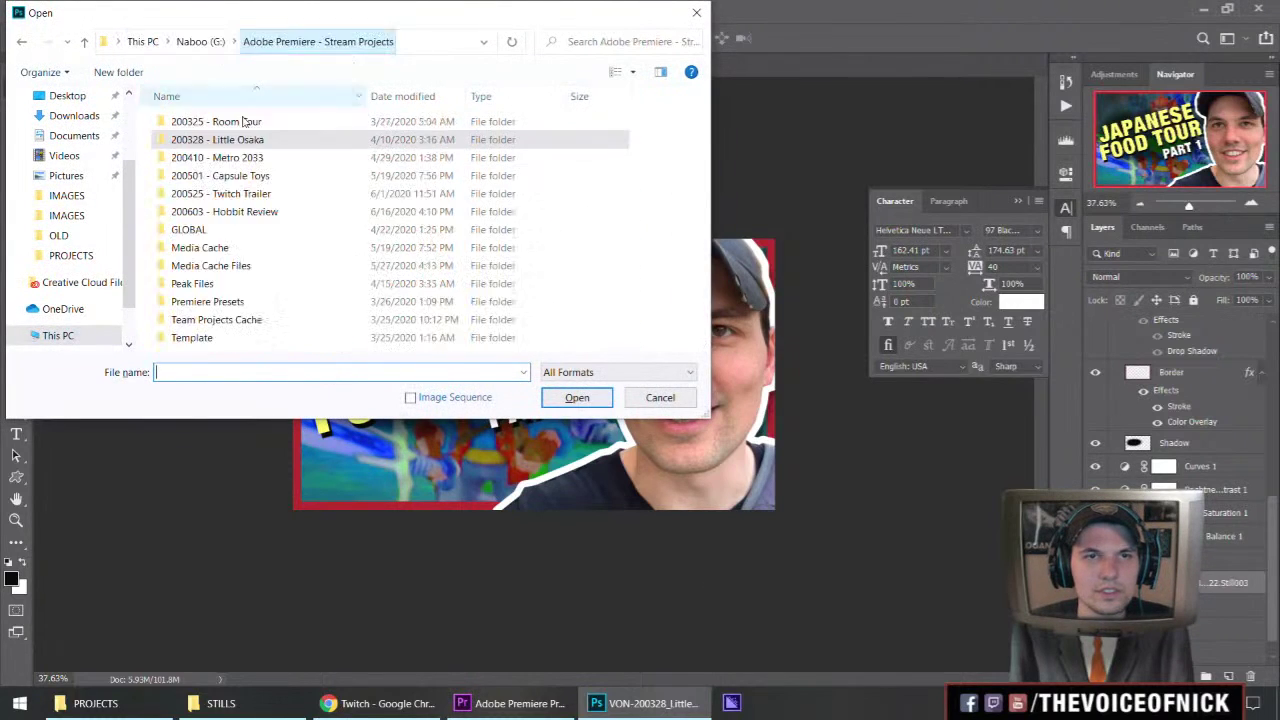
double_click(257, 212)
double_click(222, 157)
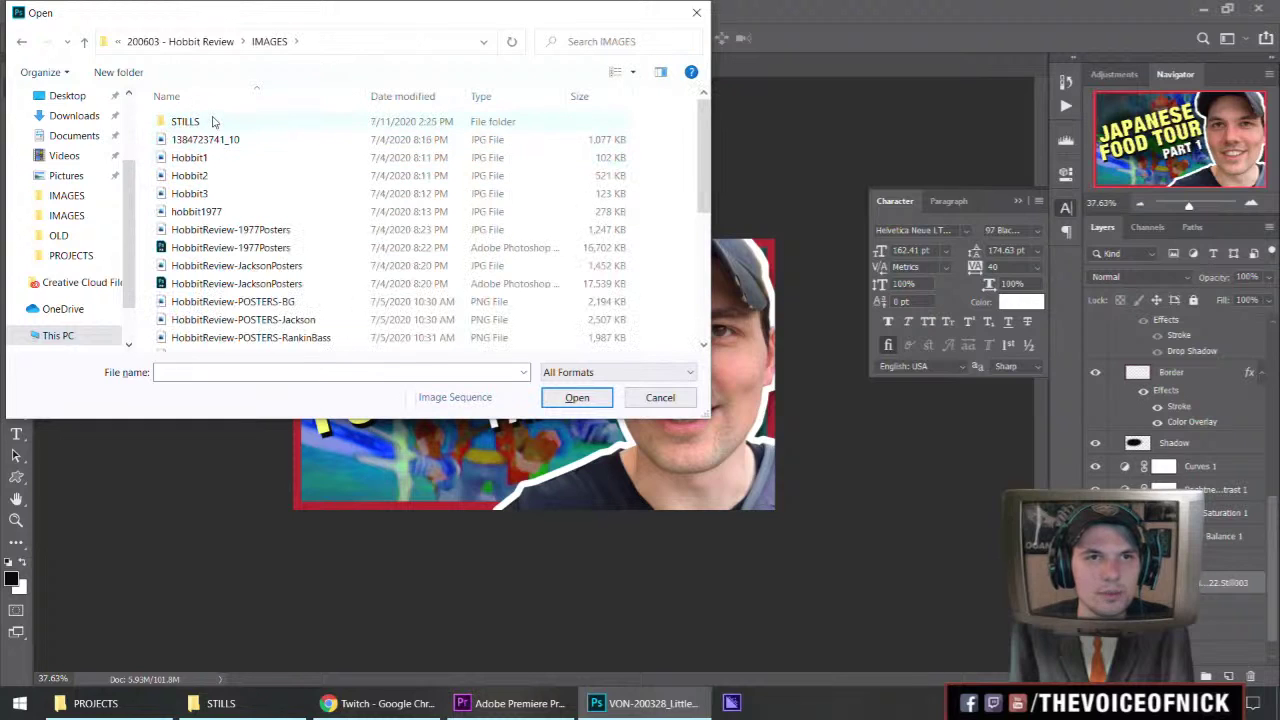
double_click(210, 121)
double_click(257, 124)
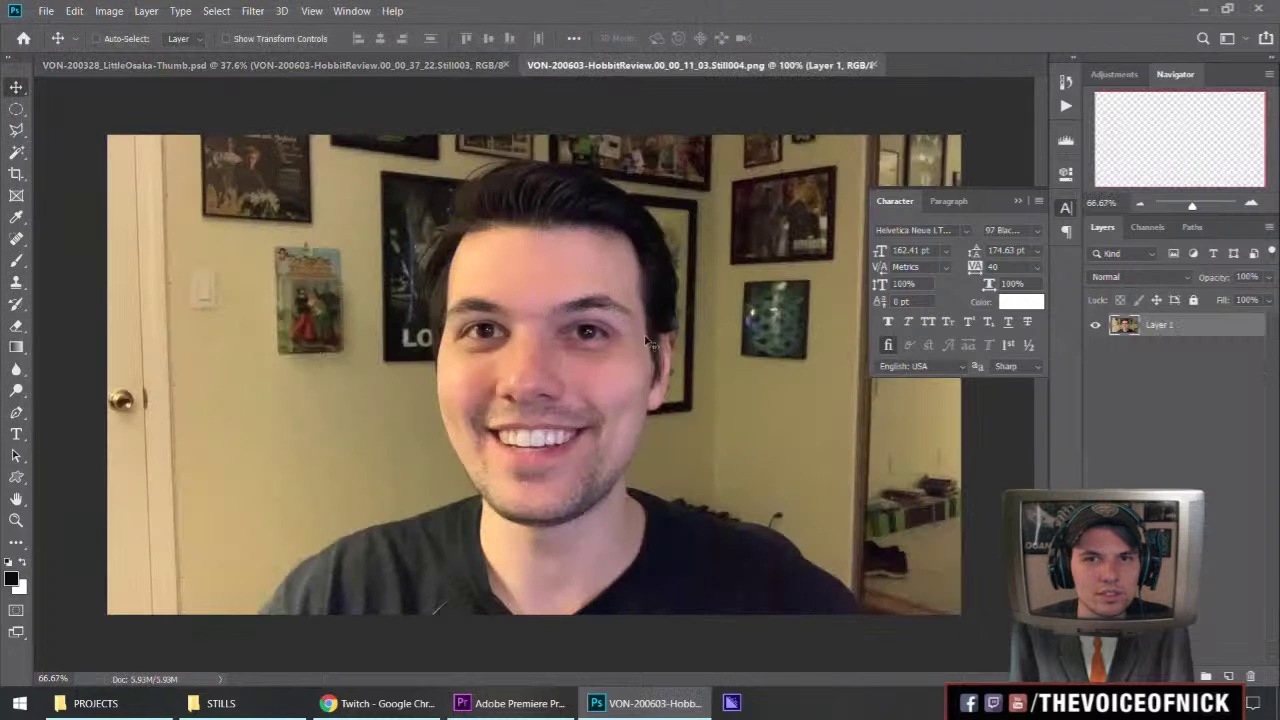
Outline the man's head and shoulders in the still with the Polygonal Lasso, copy the selection, and return to the thumbnail document.
click(866, 617)
click(780, 548)
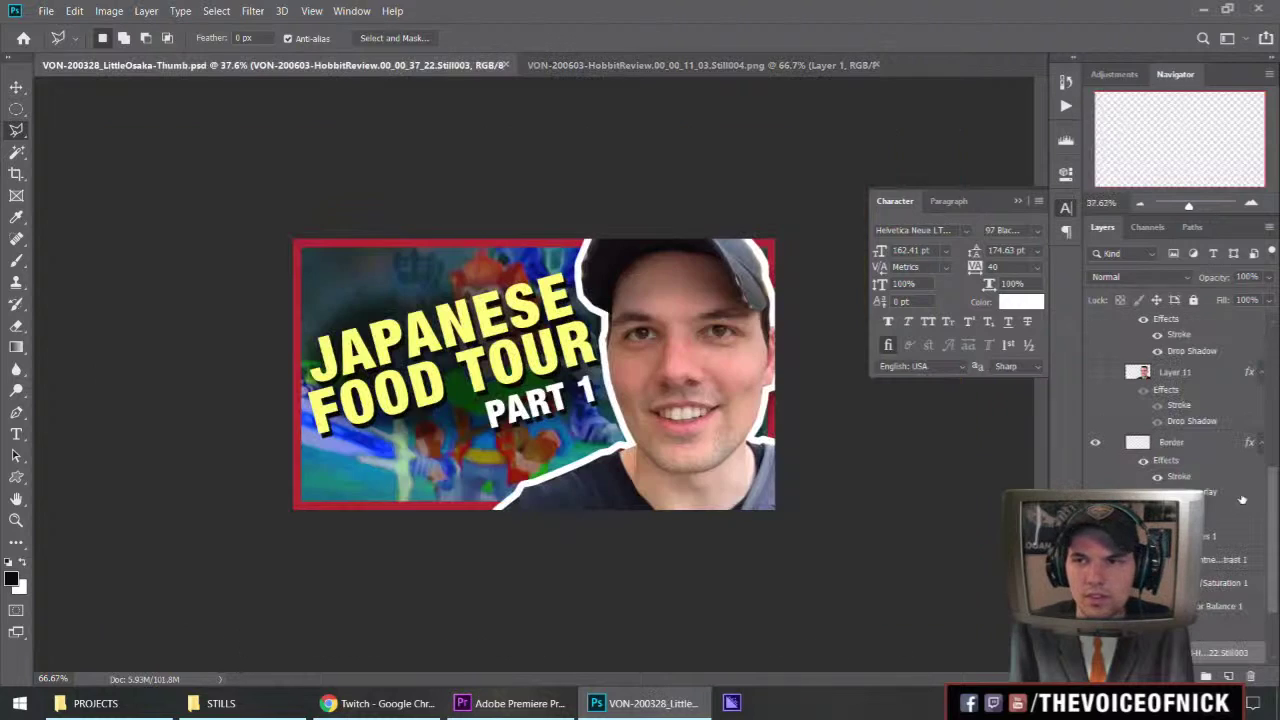
key(ctrl+Tab)
Delete the hidden Layer 11 above the Border layer in the thumbnail.
click(1159, 378)
scroll(1155, 382, up, 5)
scroll(1163, 431, down, 2)
drag(1185, 537, 1249, 676)
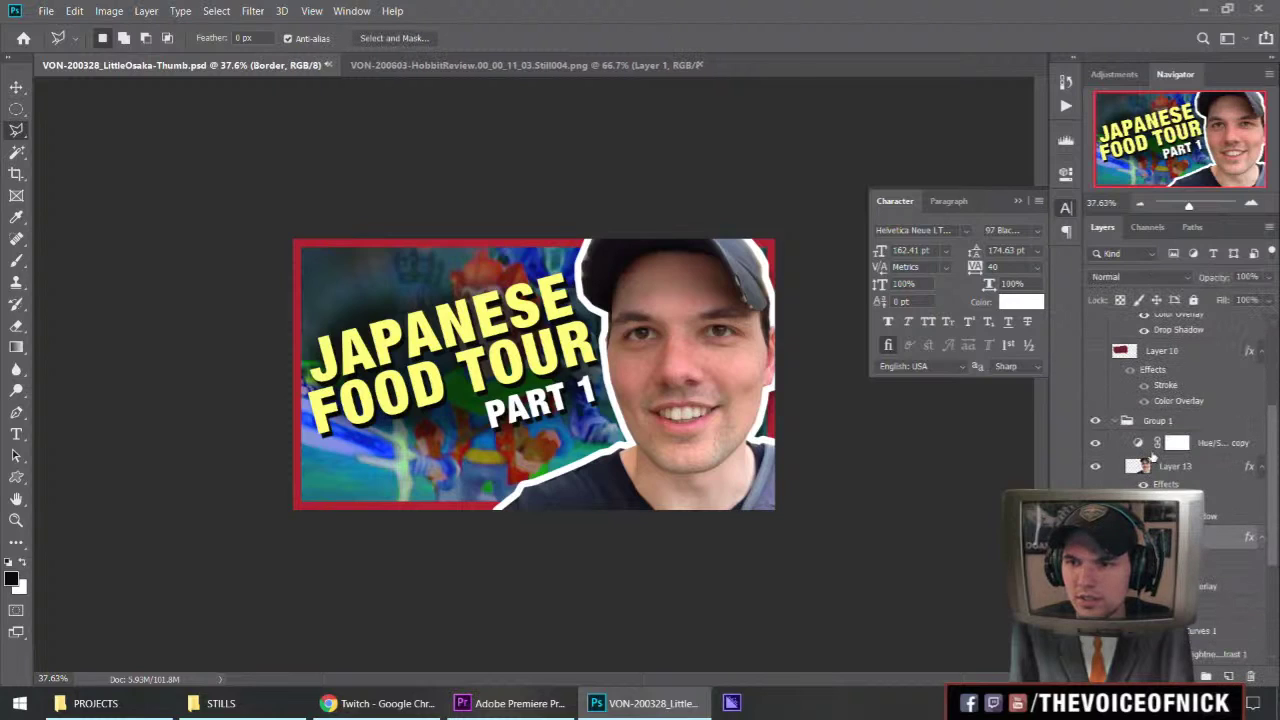
Paste the copied head-and-shoulders cutout directly above Layer 13 in Group 1.
click(1153, 450)
click(1153, 467)
key(ctrl+v)
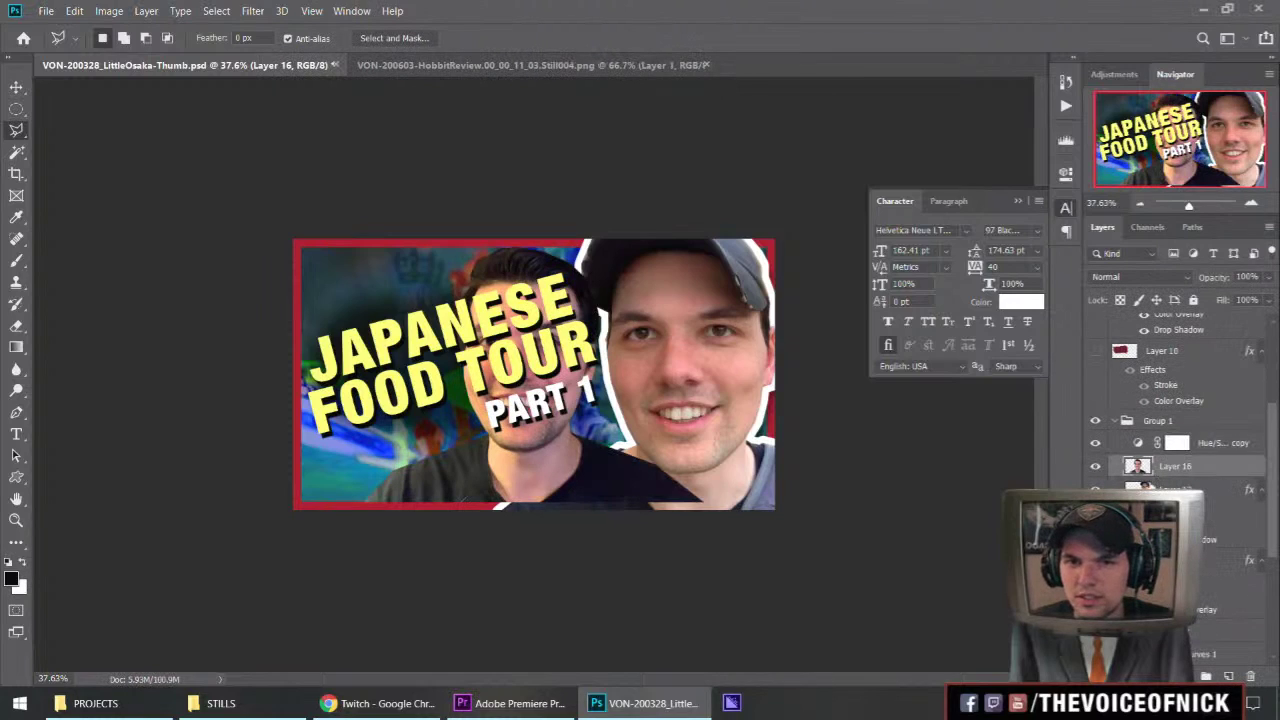
Copy Layer 13's layer style onto the pasted cutout, and delete Layer 13 with the old face.
right_click(1178, 489)
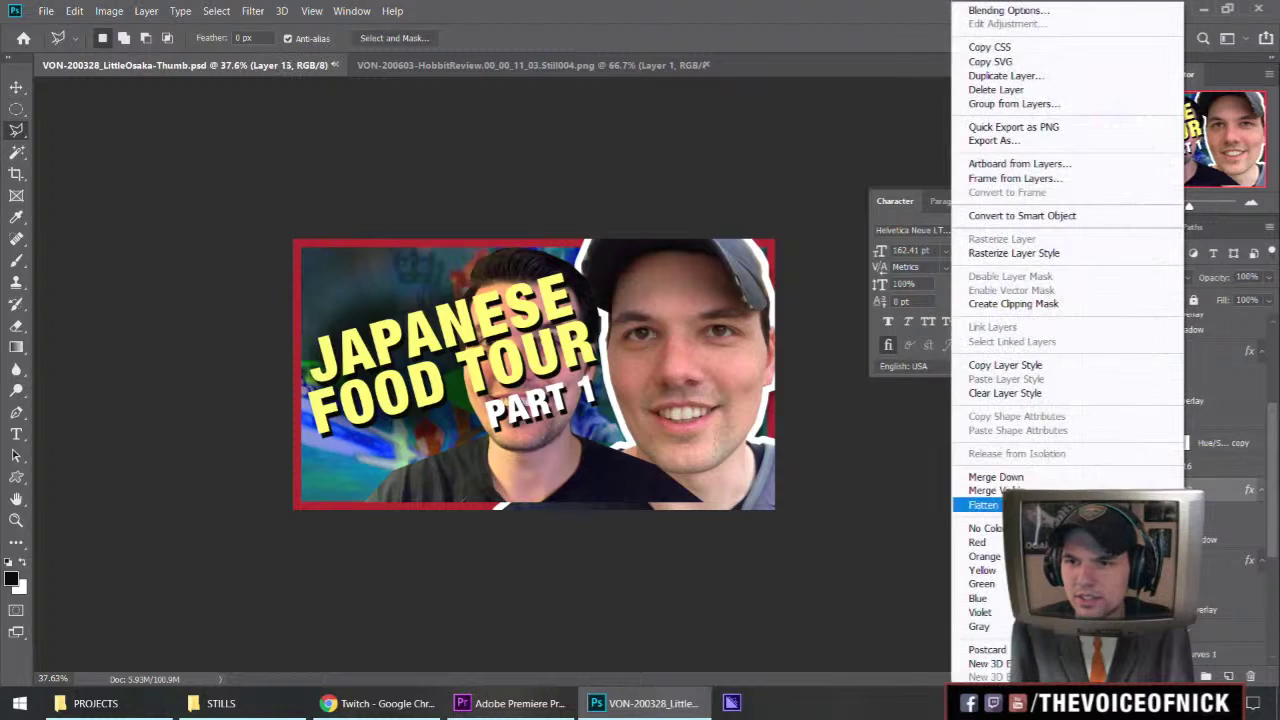
click(1040, 366)
right_click(1214, 467)
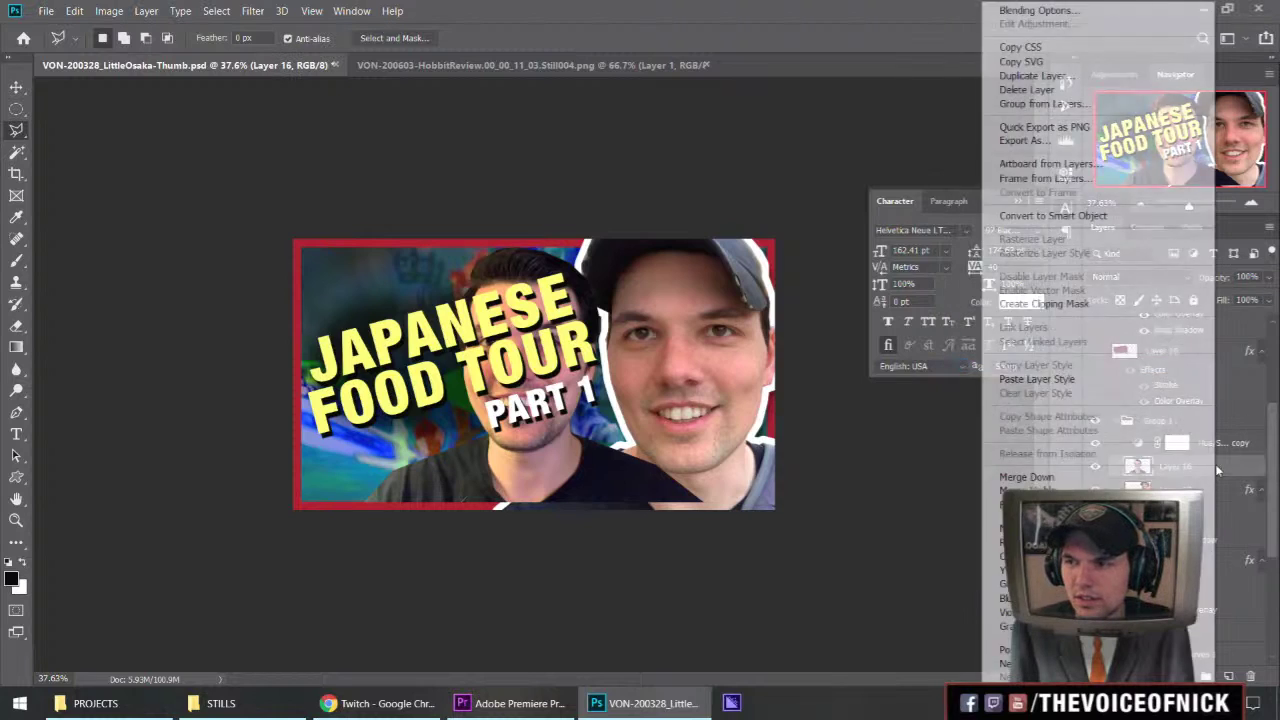
click(1040, 379)
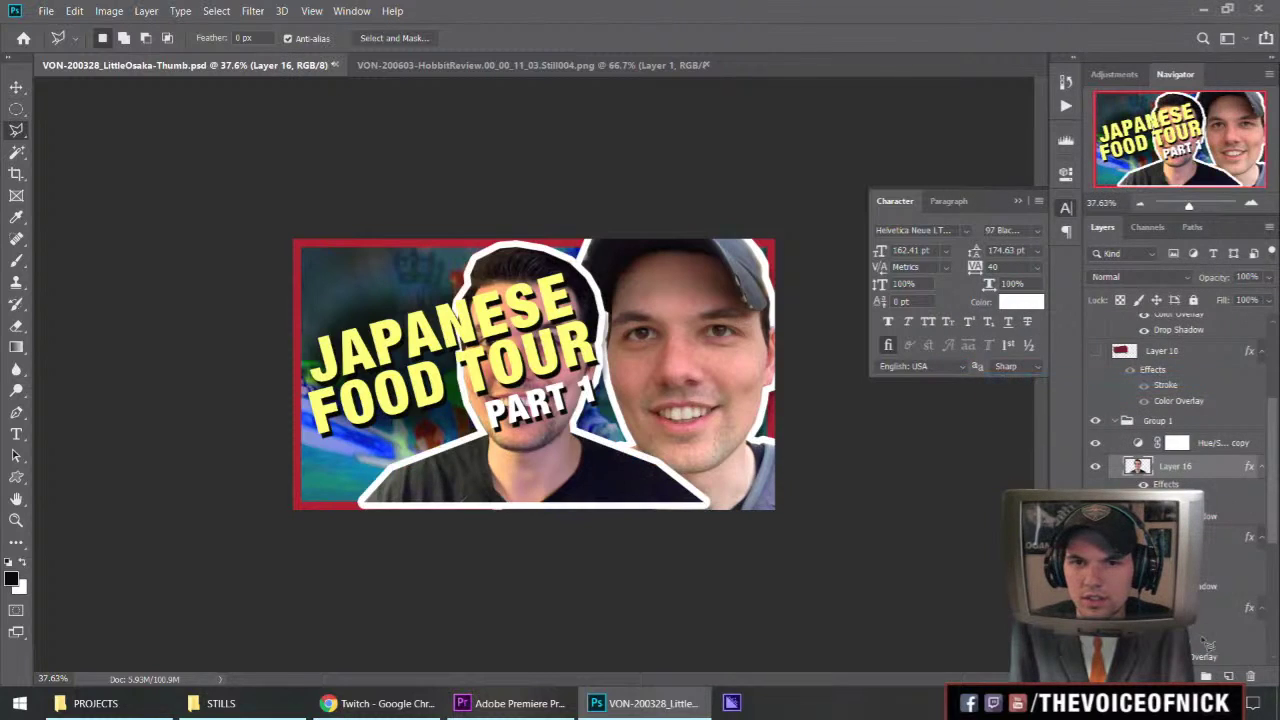
drag(1250, 568, 1250, 676)
Enlarge the new face cutout slightly and move it to the right half of the thumbnail.
key(v)
key(ctrl+t)
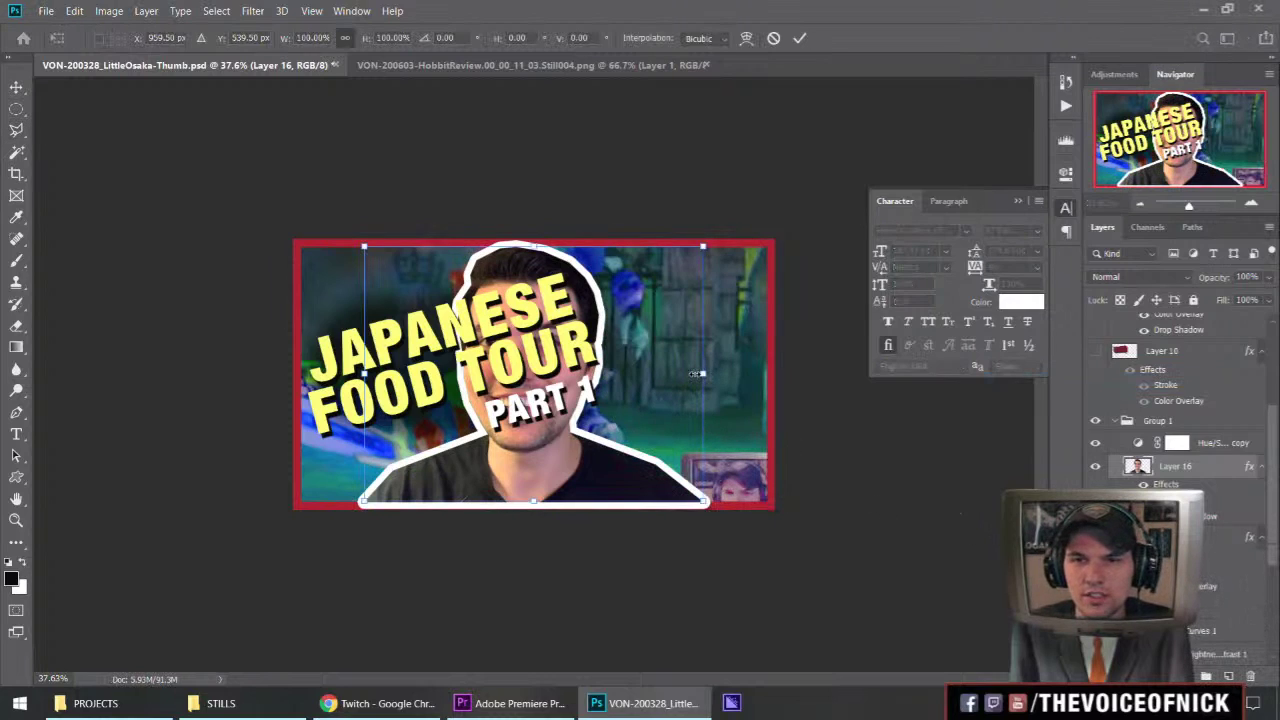
drag(702, 372, 716, 373)
drag(502, 397, 610, 402)
key(Return)
key(l)
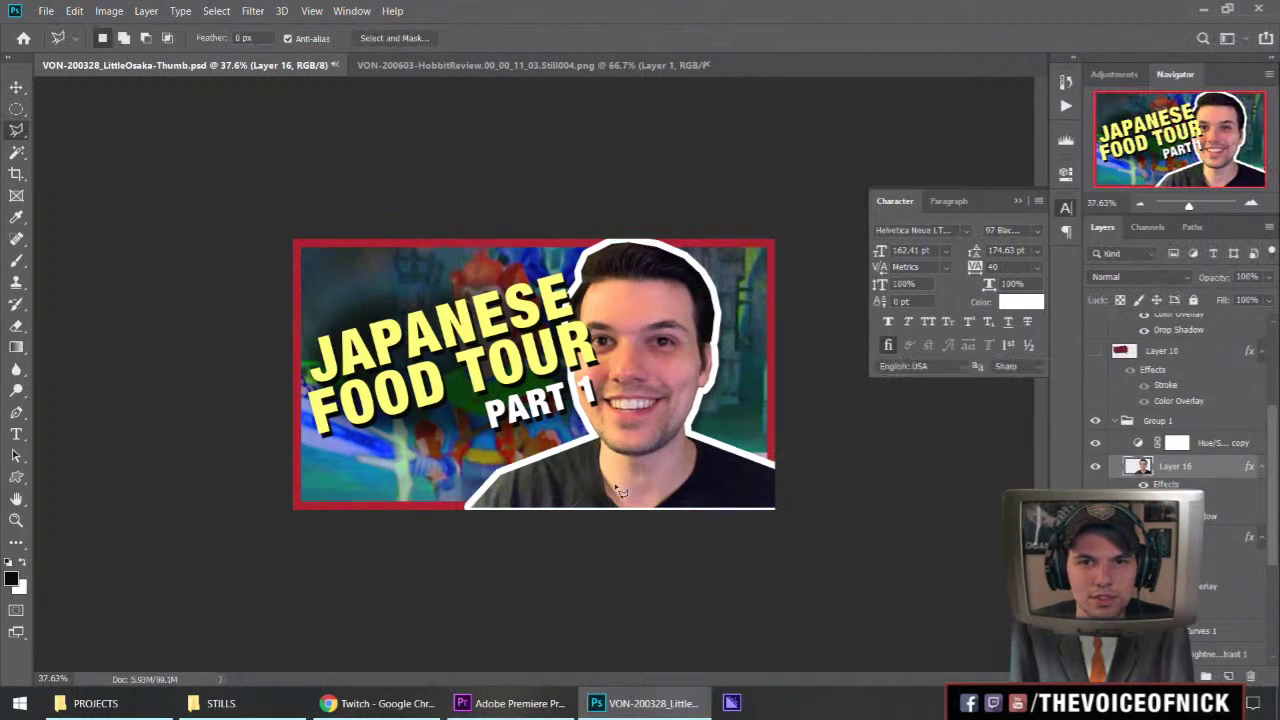
Scale the face cutout up a little more and nudge it left so its shoulders run off the canvas bottom.
key(ctrl+t)
drag(652, 515, 643, 530)
key(Return)
key(v)
drag(677, 383, 668, 383)
drag(625, 420, 626, 420)
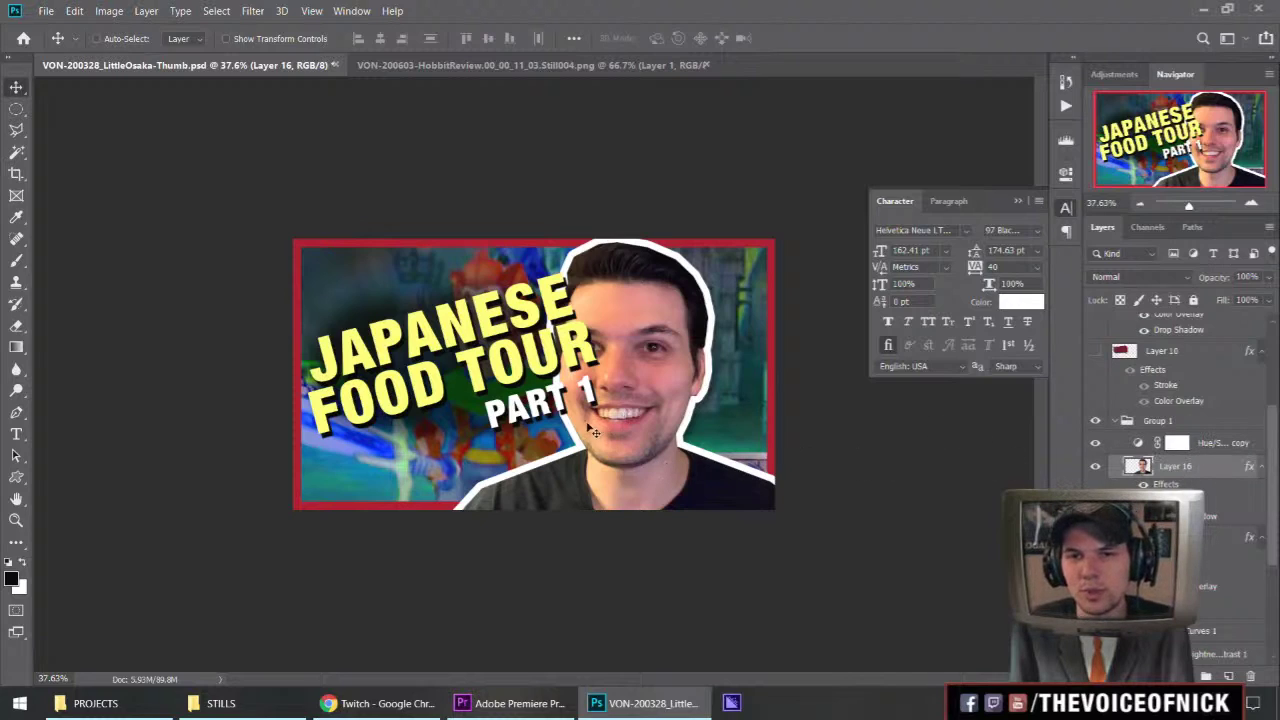
Shift the face cutout toward the thumbnail's right edge to clear more of the title, and check the composition.
drag(613, 436, 671, 430)
key(ctrl+plus)
key(ctrl+plus)
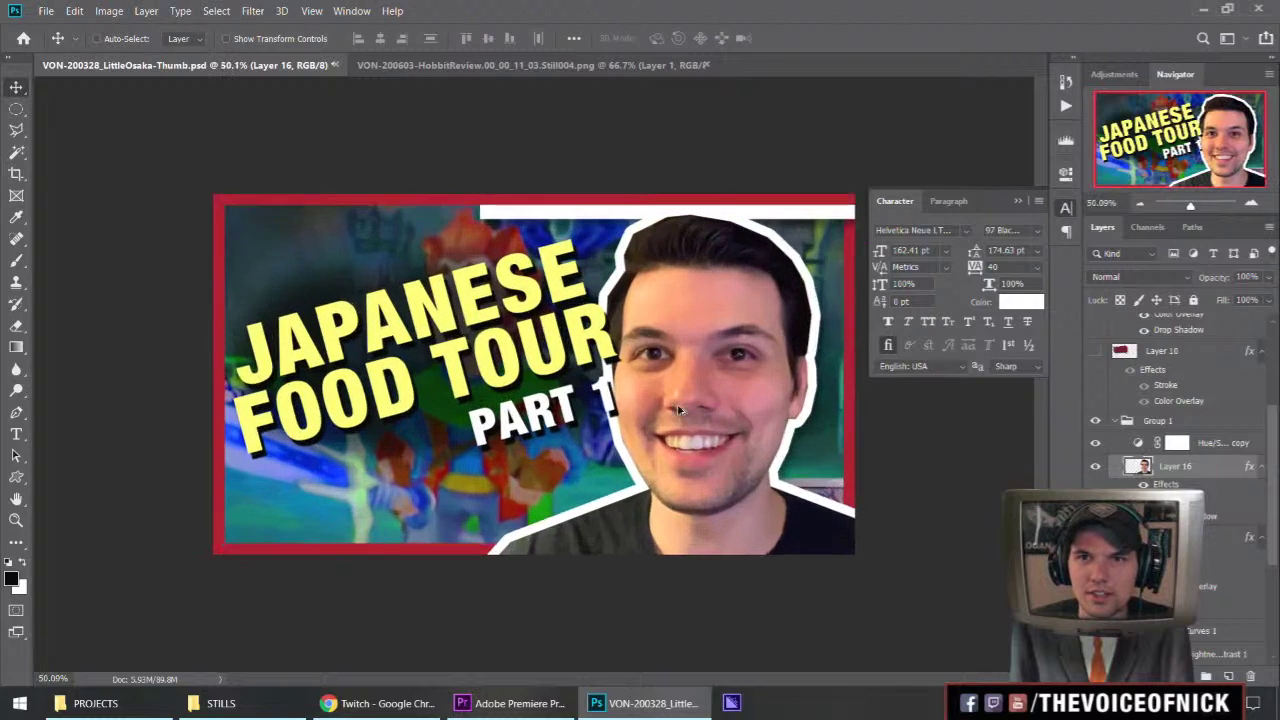
key(ctrl+minus)
key(ctrl+minus)
key(ctrl+plus)
key(ctrl+plus)
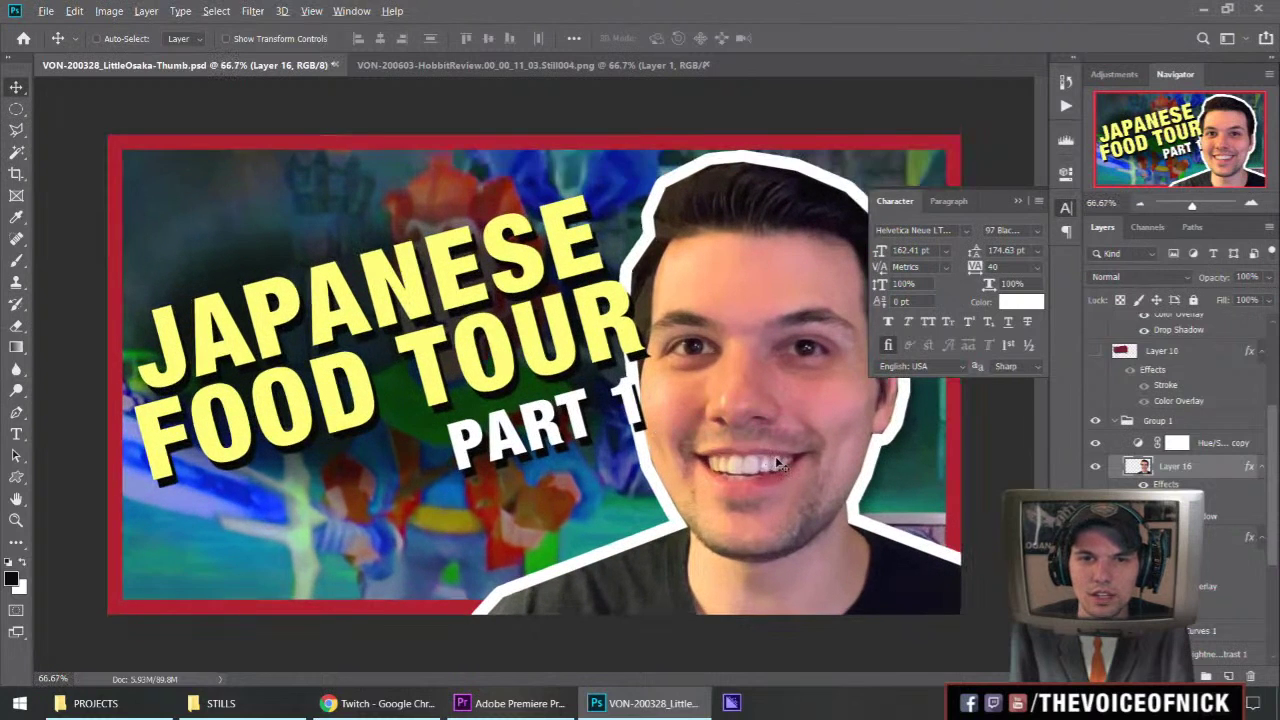
Delete the unused layers beneath the Still003 background and select the Still003 layer.
scroll(778, 462, down, 5)
drag(1274, 463, 1277, 548)
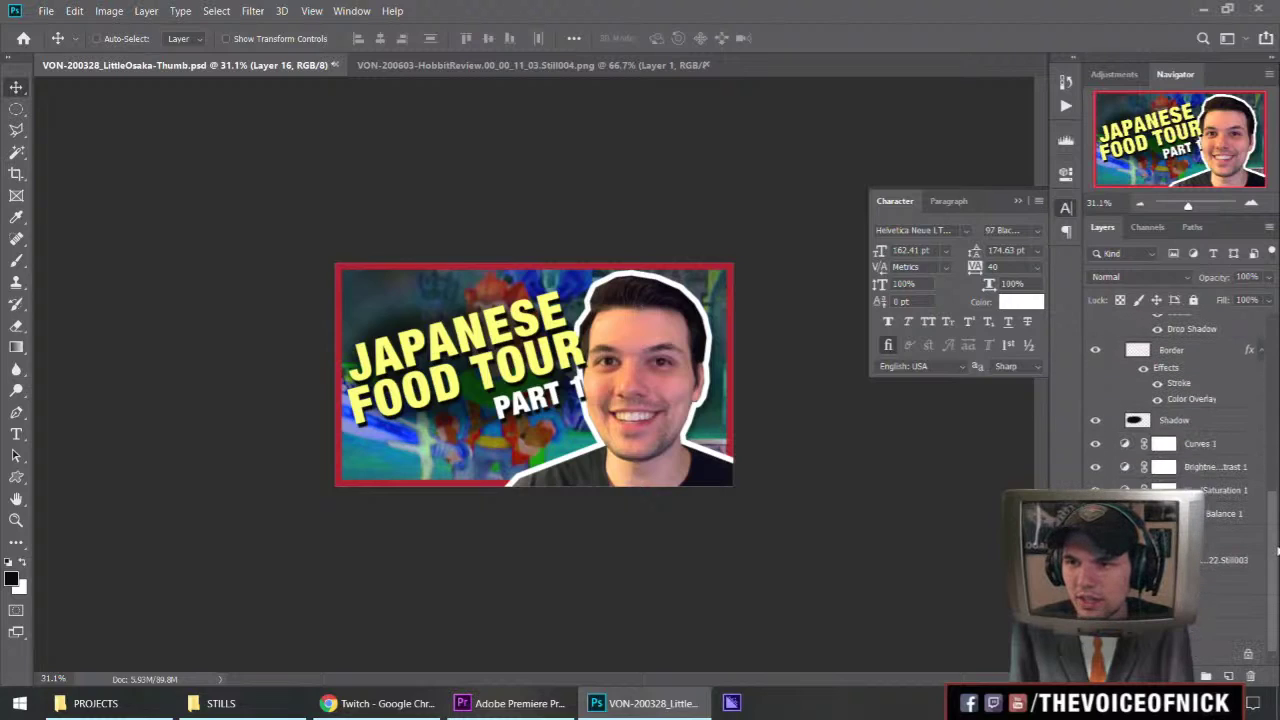
scroll(1278, 549, up, 1)
click(1228, 577)
click(1228, 600)
scroll(1228, 600, down, 1)
shift+click(1228, 654)
drag(1228, 654, 1250, 674)
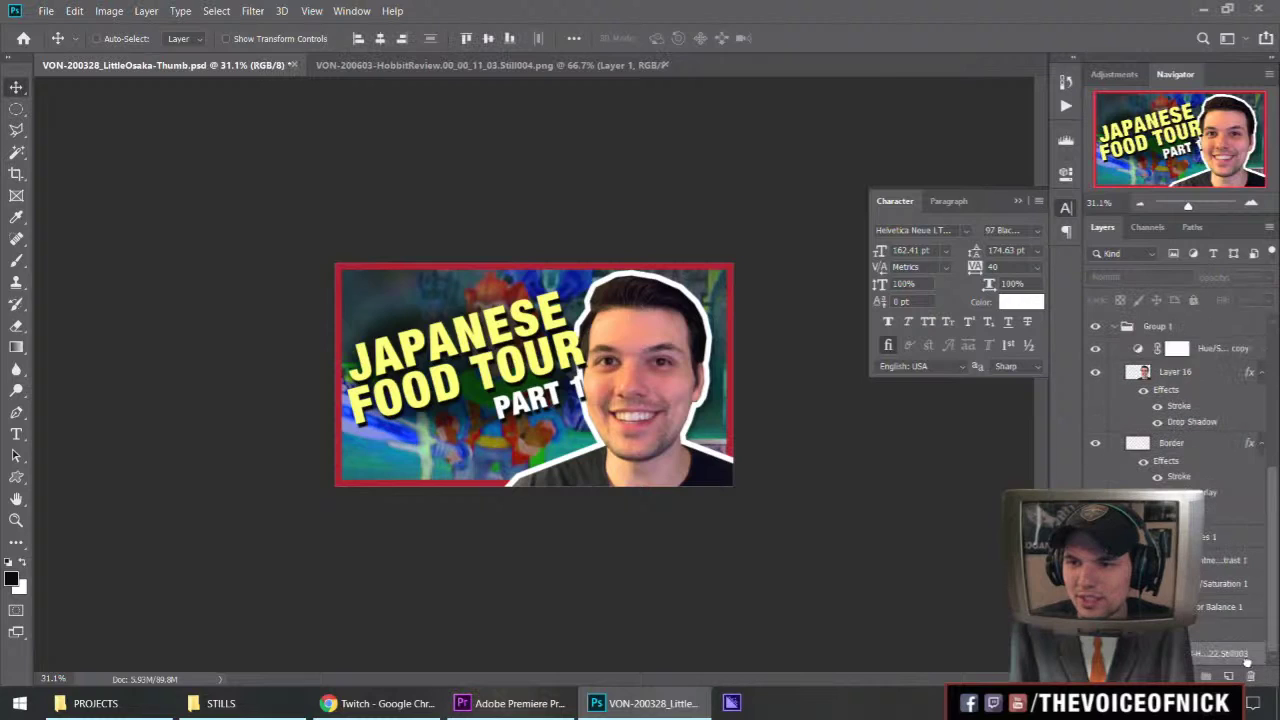
click(1250, 655)
scroll(1276, 470, up, 5)
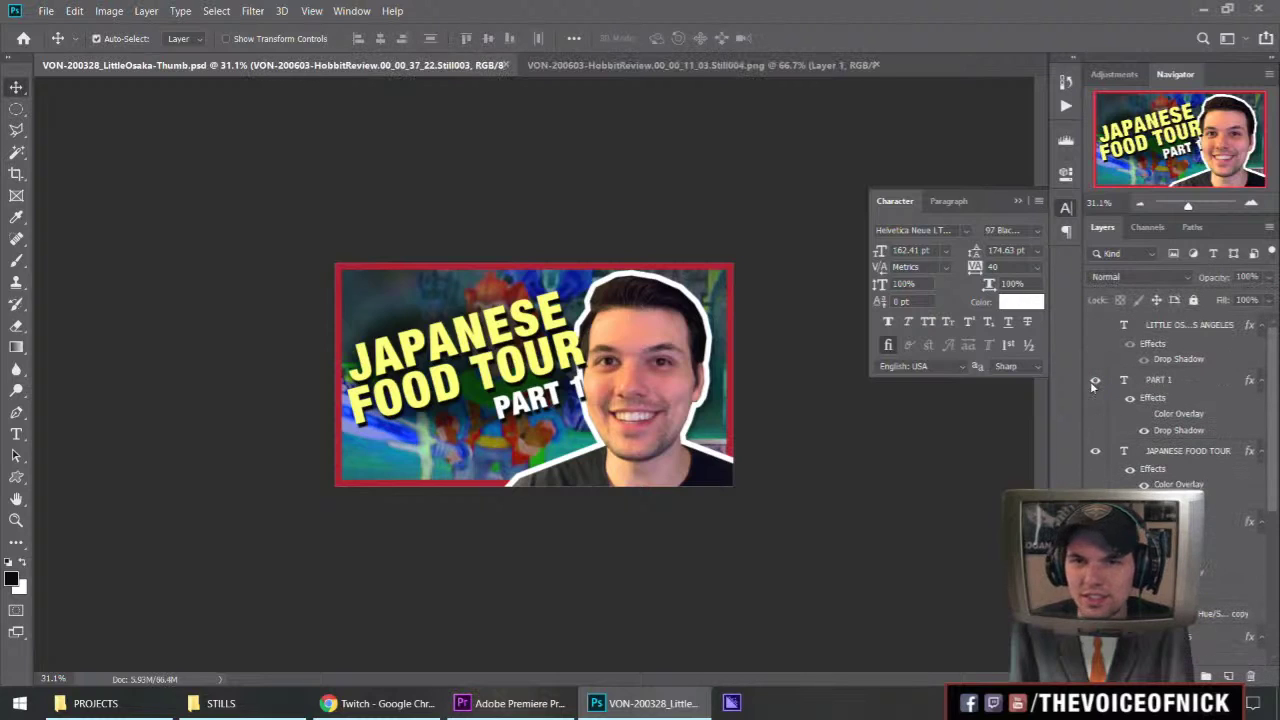
Save the thumbnail as VON-200603_HobbitReview-Thumb in Photoshop format in the IMAGES folder of 200603 - Hobbit Review.
key(ctrl+shift+s)
click(172, 41)
click(235, 41)
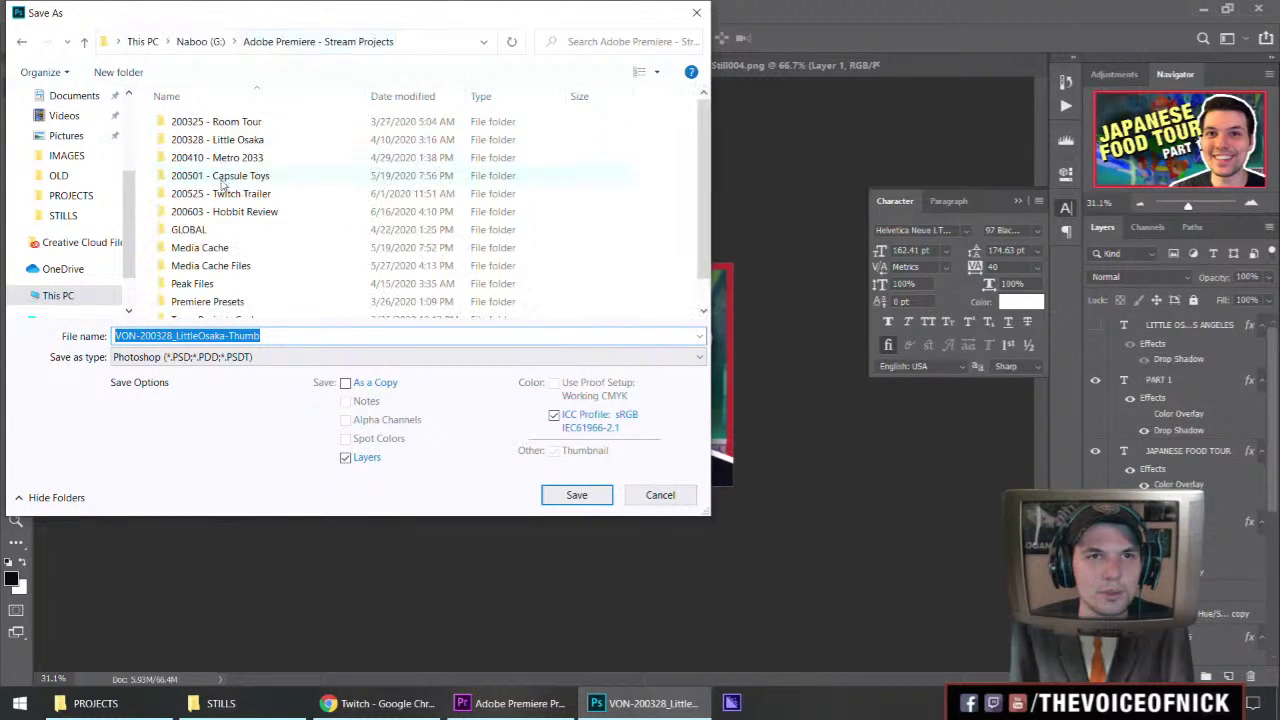
double_click(225, 210)
double_click(205, 157)
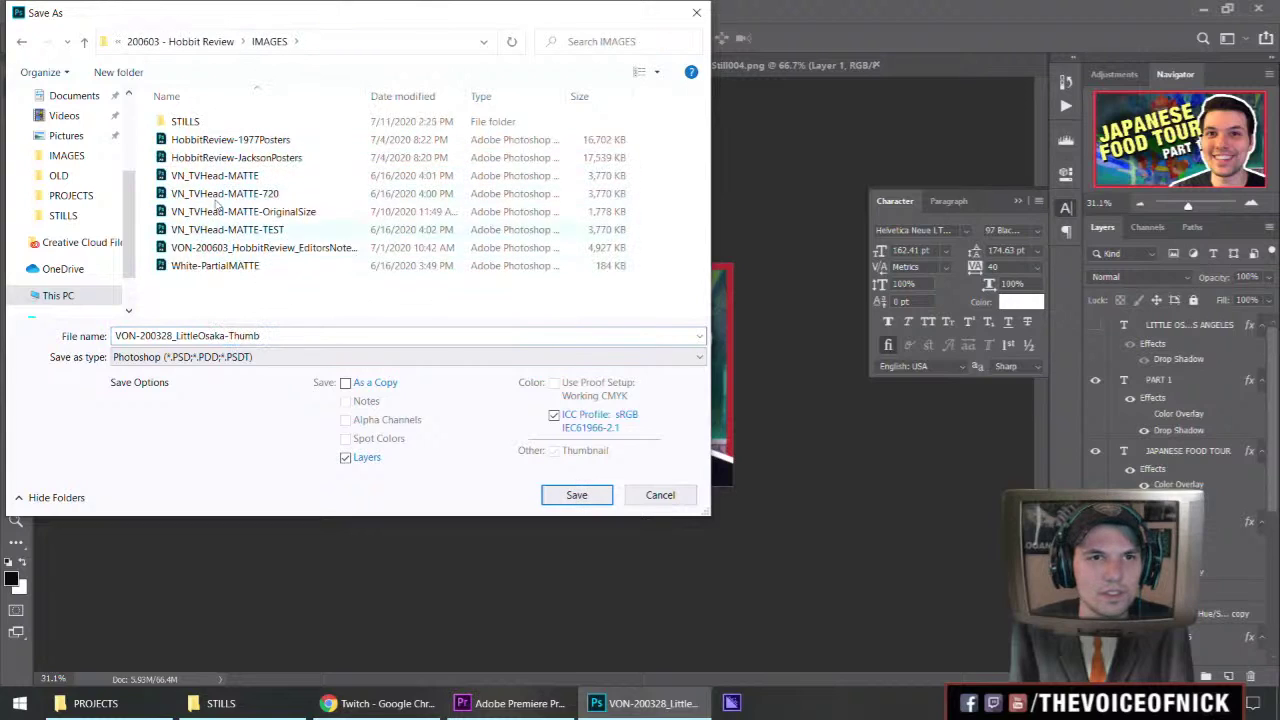
click(254, 335)
click(161, 336)
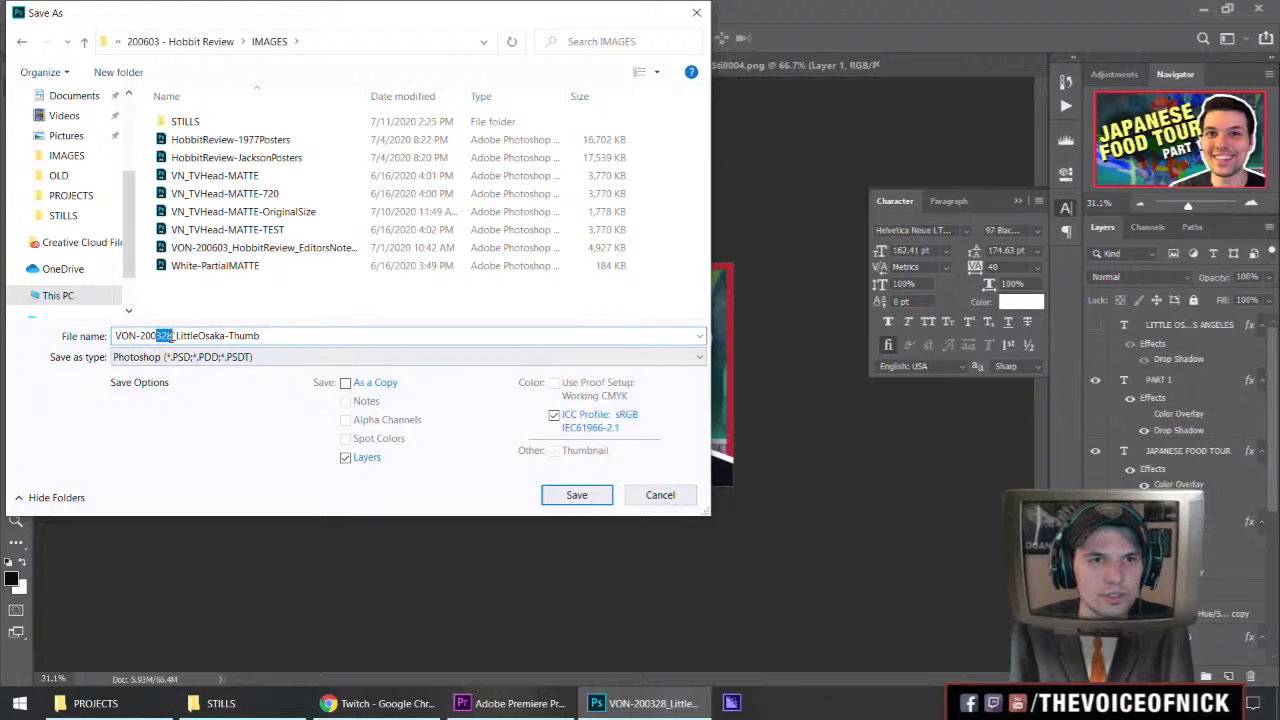
text(603)
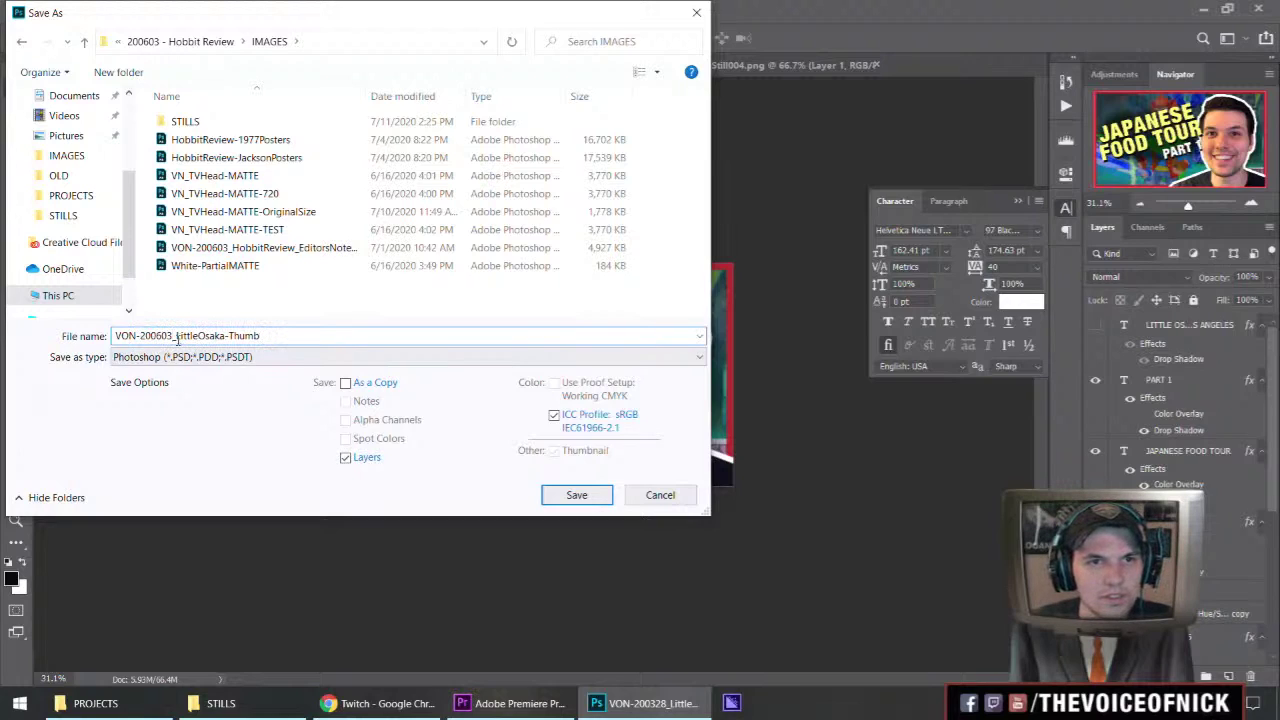
drag(177, 336, 228, 336)
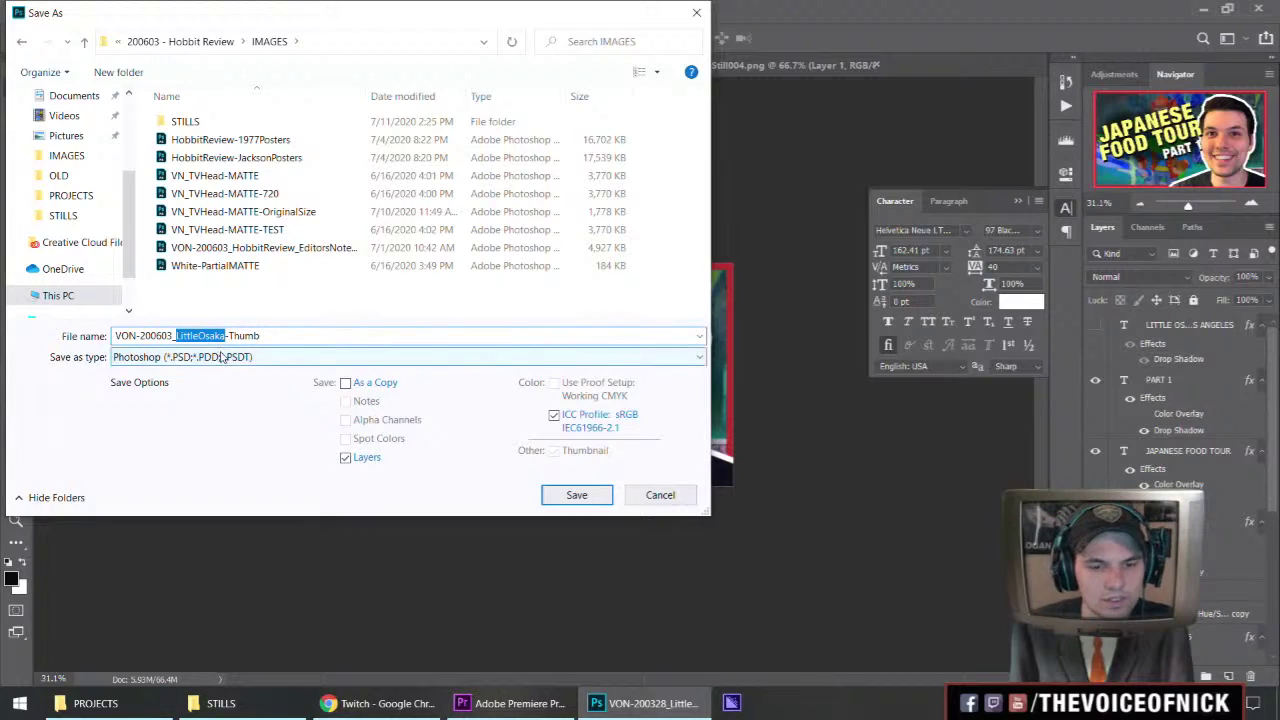
text(HobbitReview)
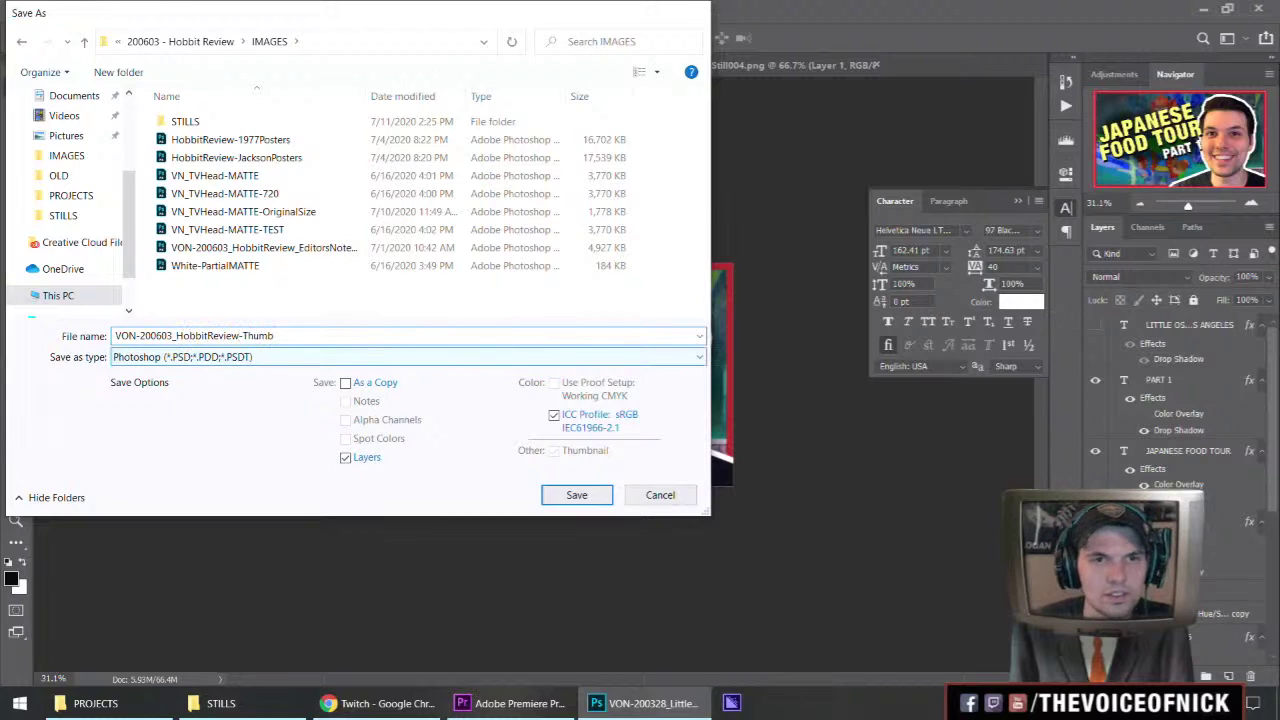
key(Return)
key(Return)
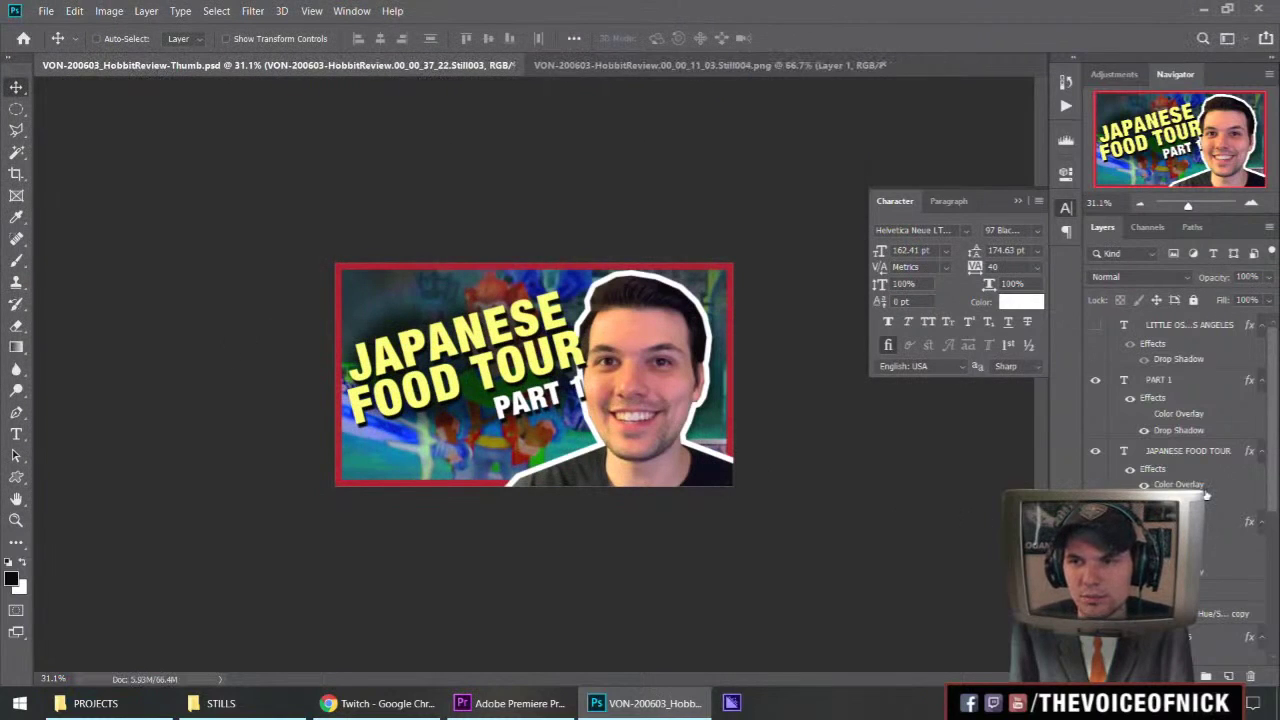
Delete the hidden text layer at the top of the layer stack.
drag(1179, 328, 1250, 676)
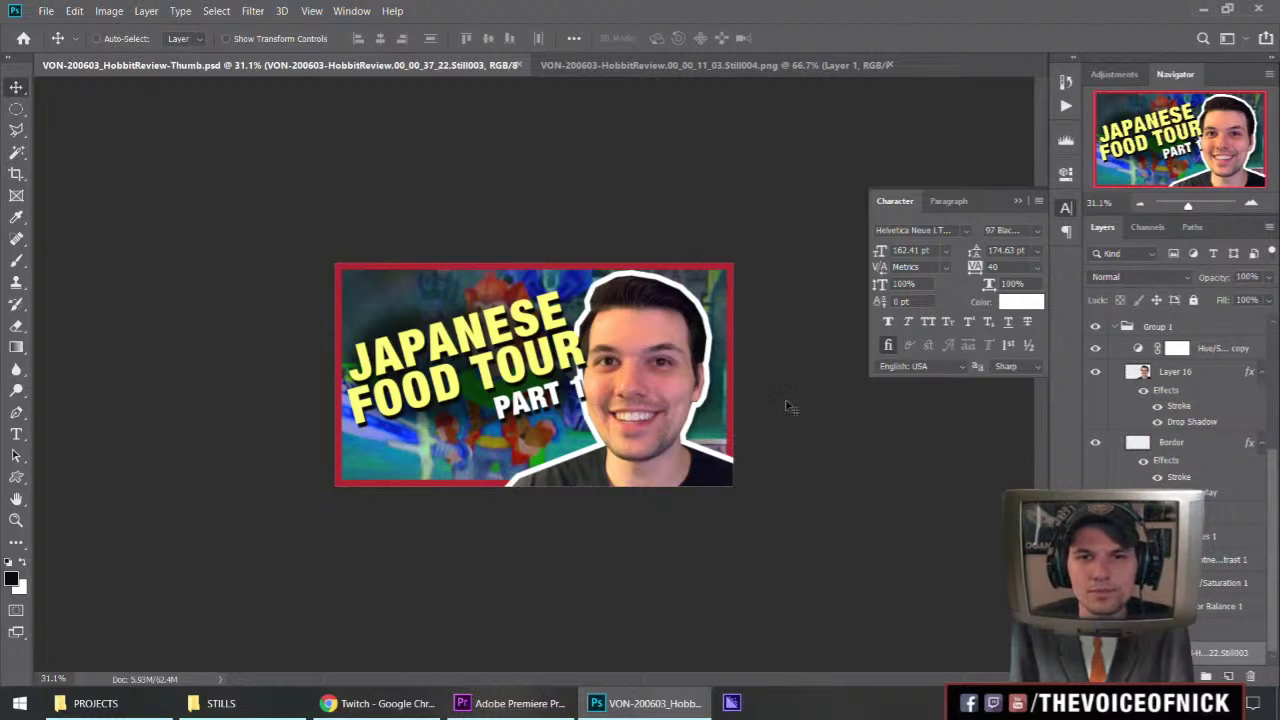
Replace the JAPANESE FOOD TOUR title with THE HOBBIT and GAME on two lines.
double_click(421, 376)
text(HOBBIT)
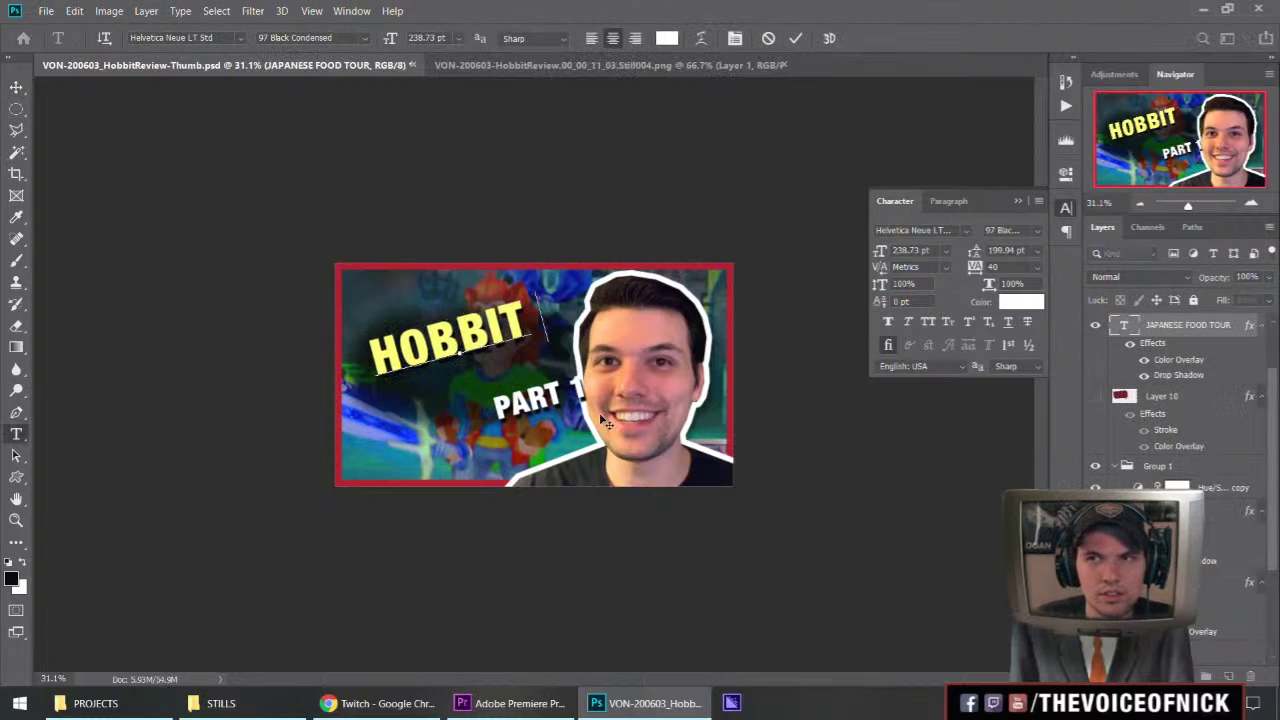
key(BackSpace)
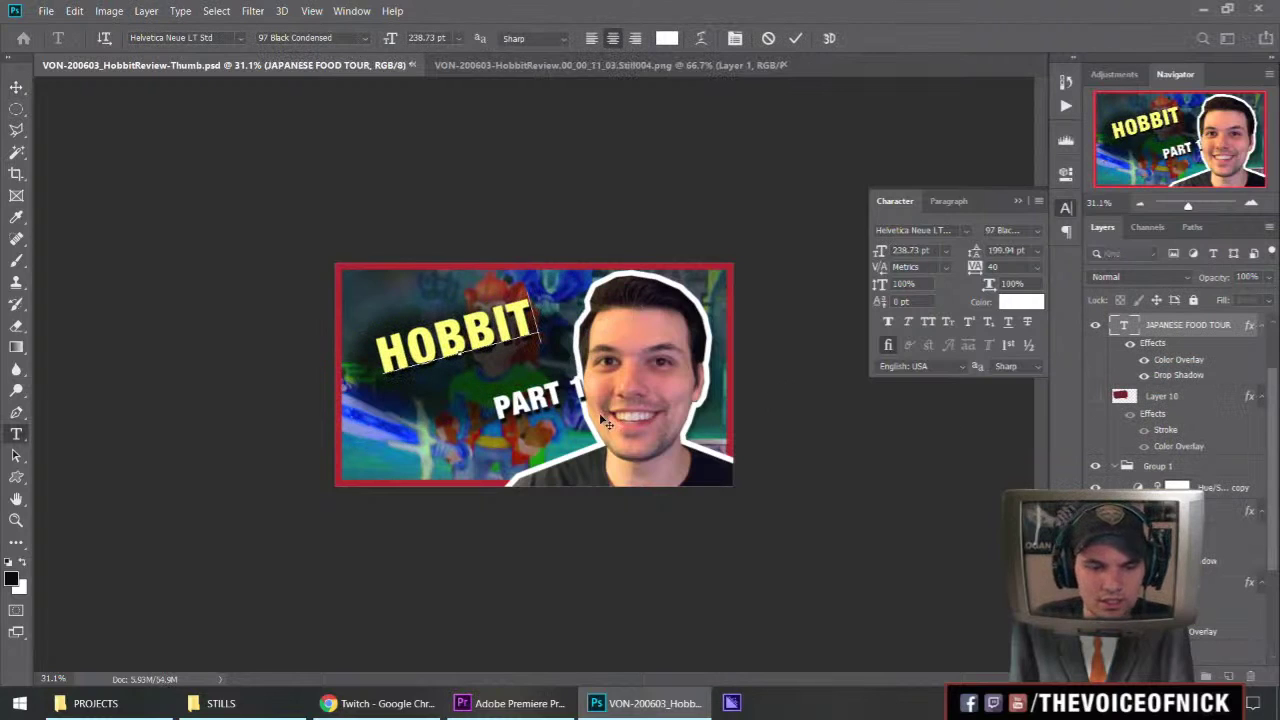
text(THE)
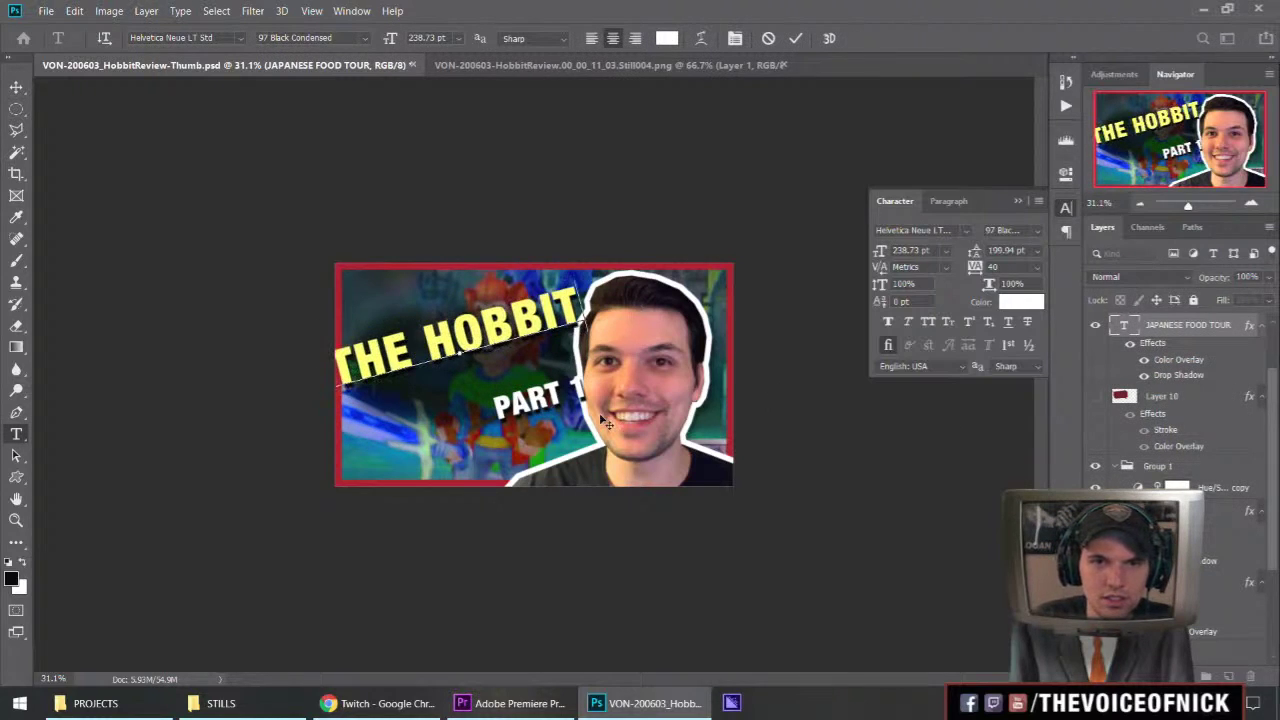
key(End)
key(Return)
text(GAME)
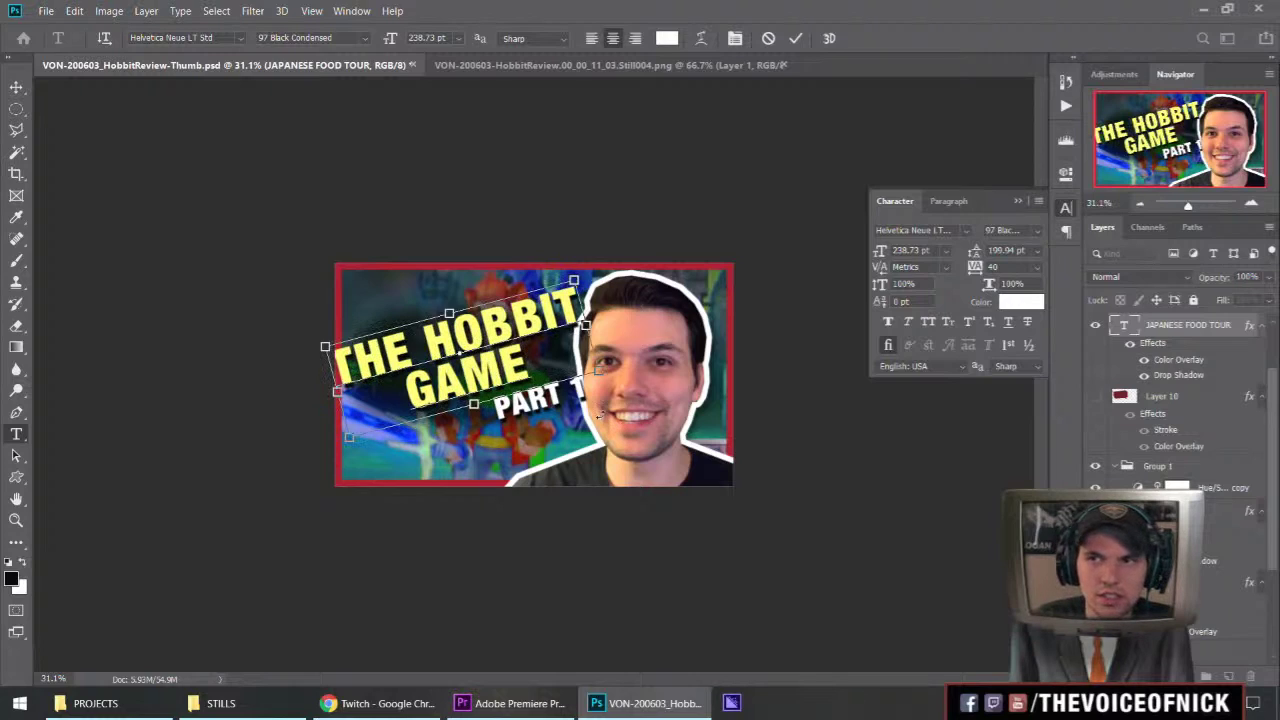
key(ctrl+Return)
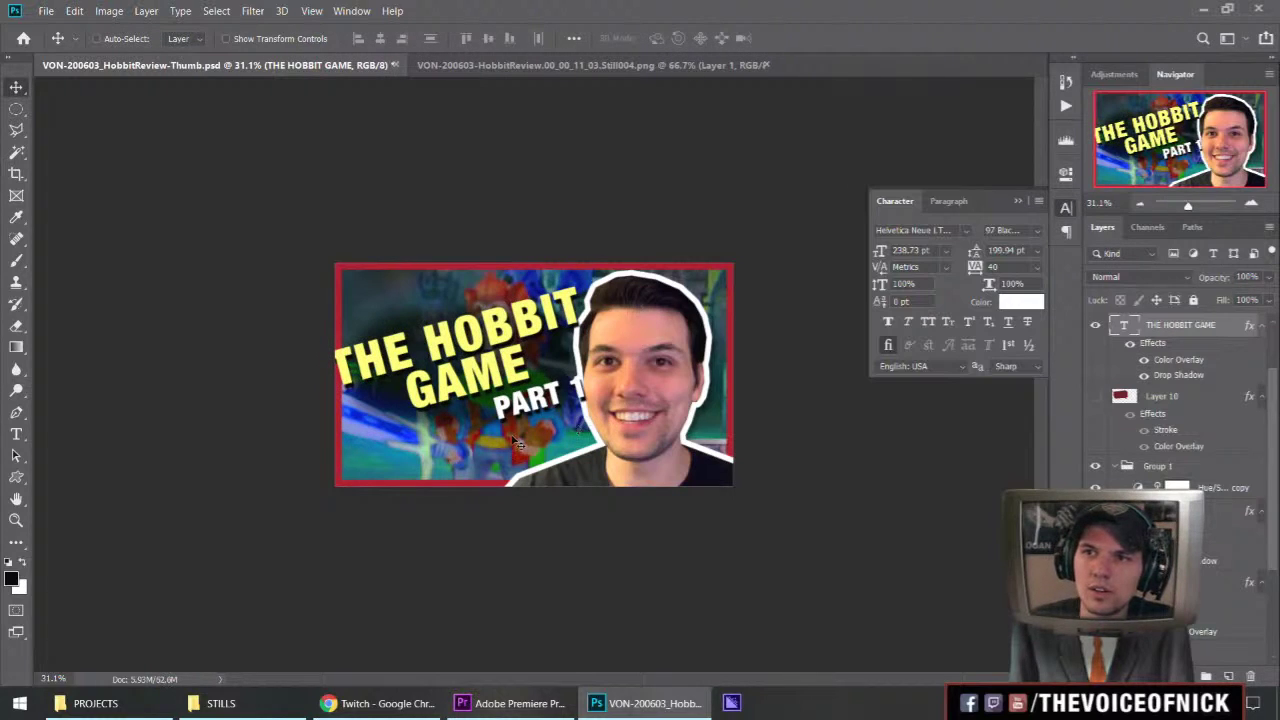
Remove the GAME line from the yellow title, leaving only THE HOBBIT.
double_click(494, 378)
drag(530, 374, 405, 380)
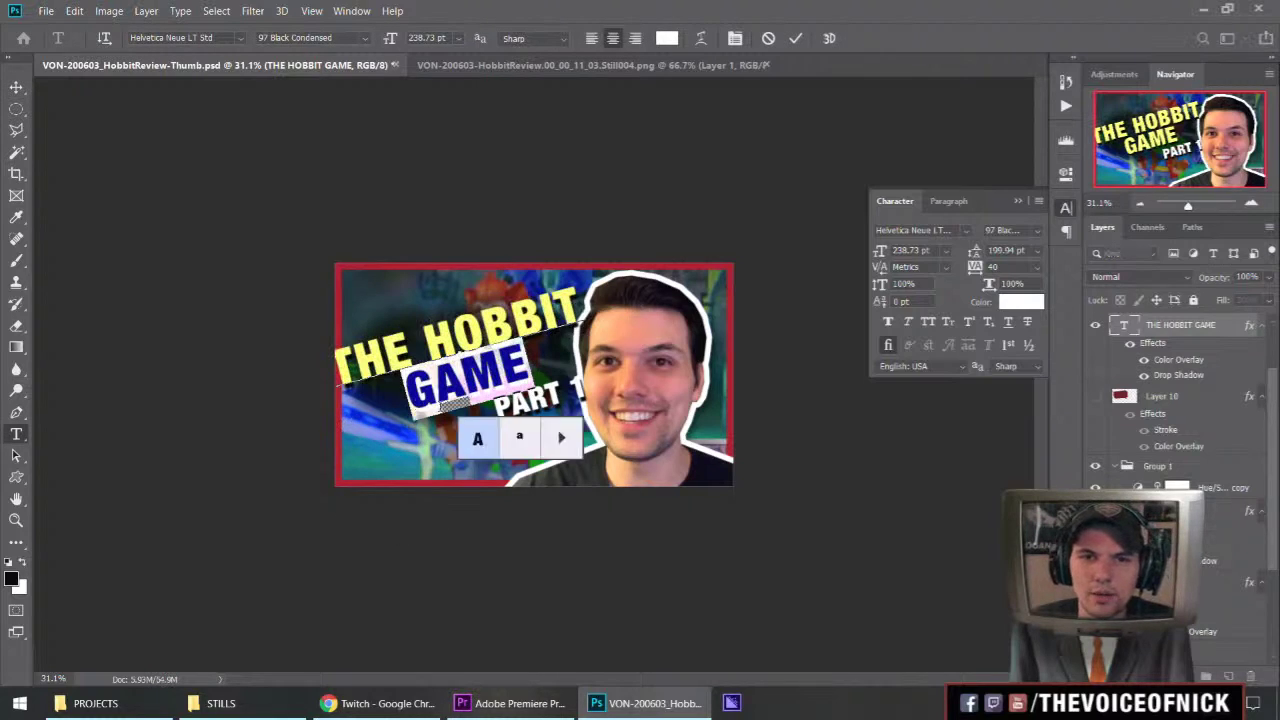
key(BackSpace)
key(ctrl+Return)
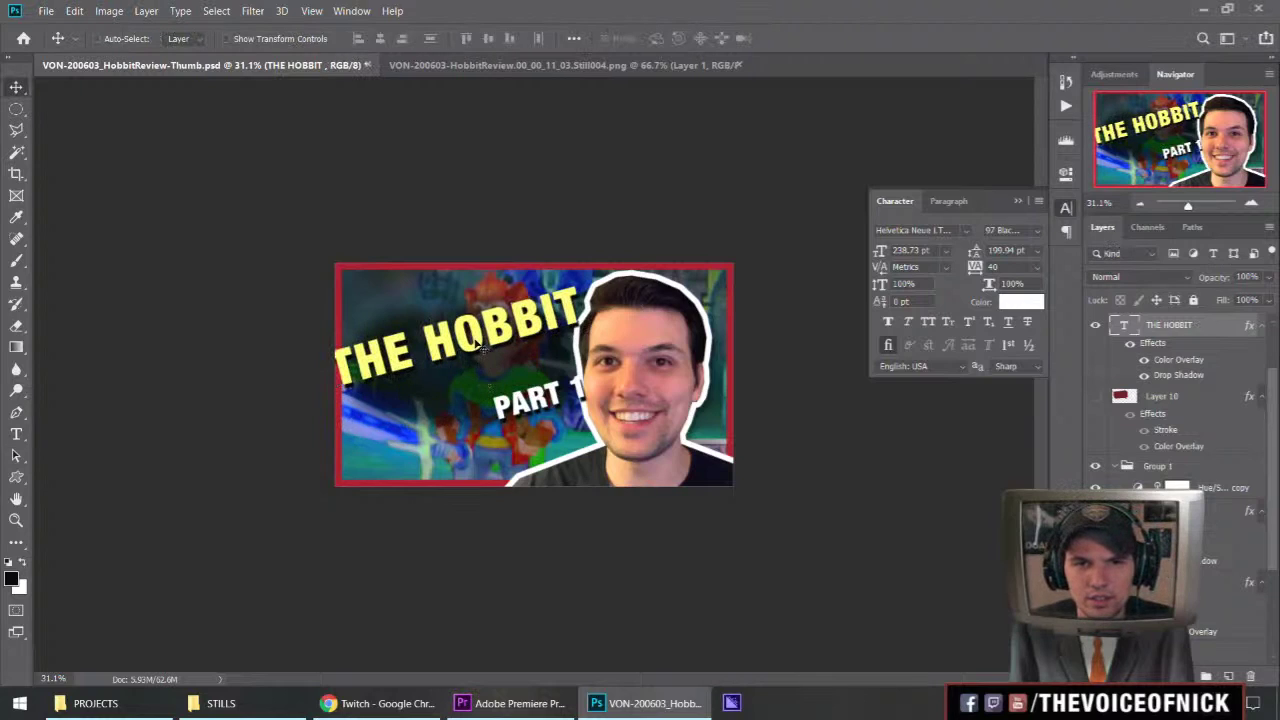
double_click(483, 347)
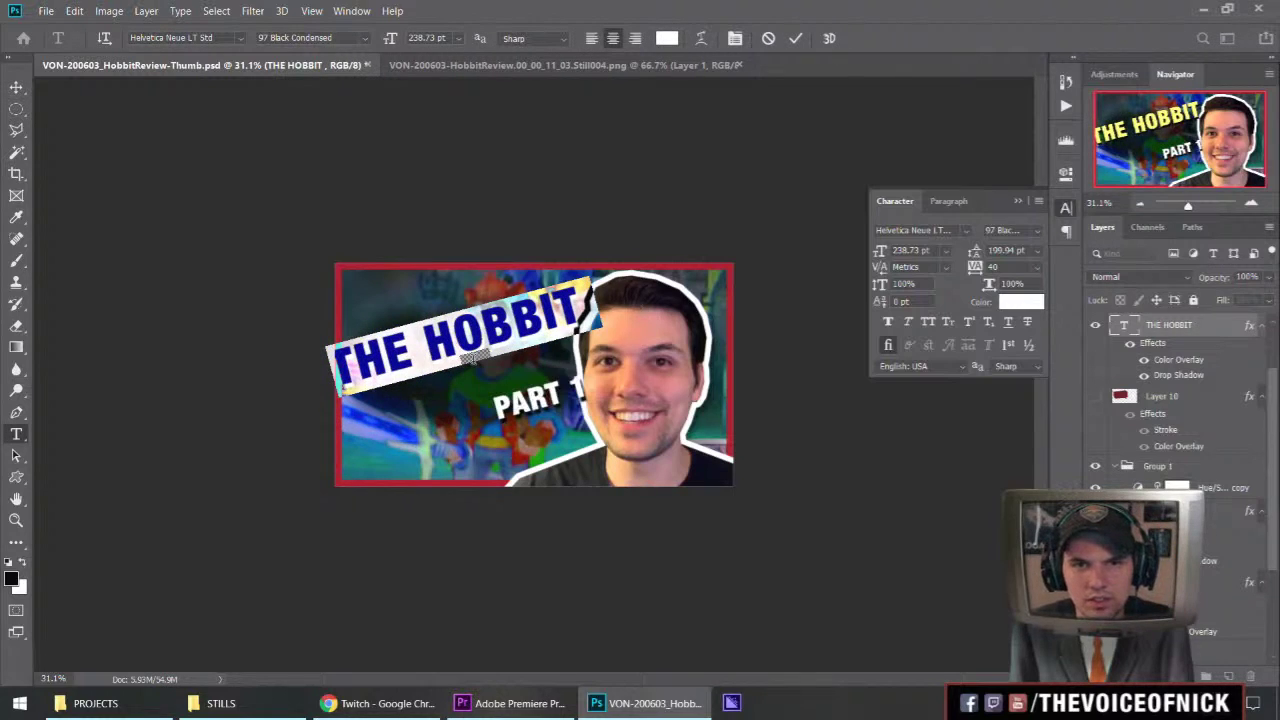
key(ctrl+Return)
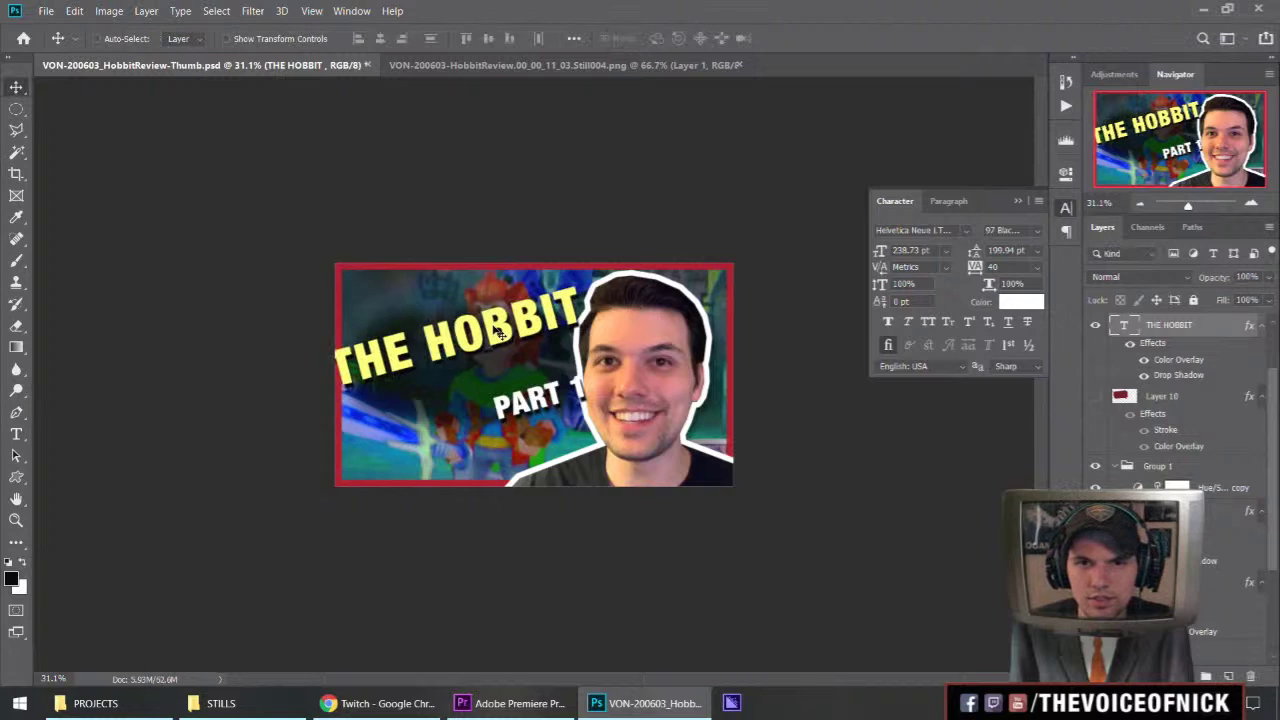
Change the white PART 1 text to VIDEO GAME, enlarge it and place it directly beneath THE HOBBIT.
double_click(541, 400)
text(VIDEO GAME)
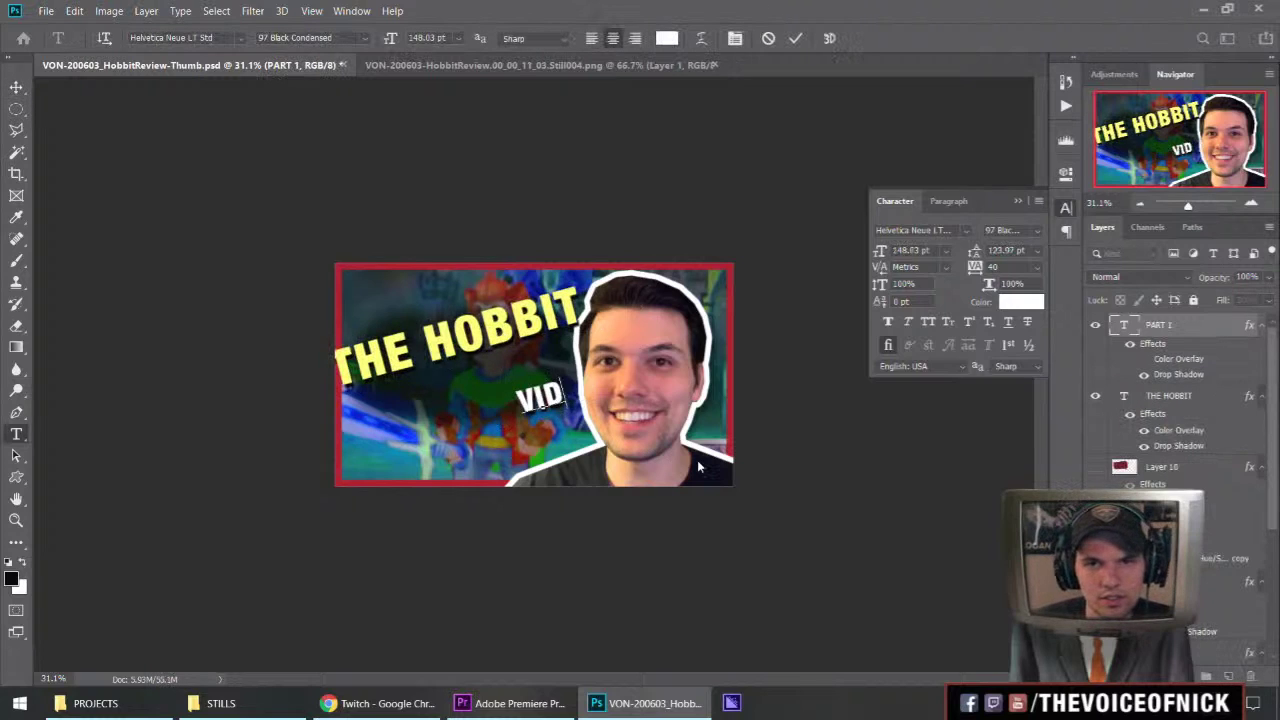
key(ctrl+Return)
key(ctrl+t)
drag(580, 398, 498, 385)
key(Return)
key(Return)
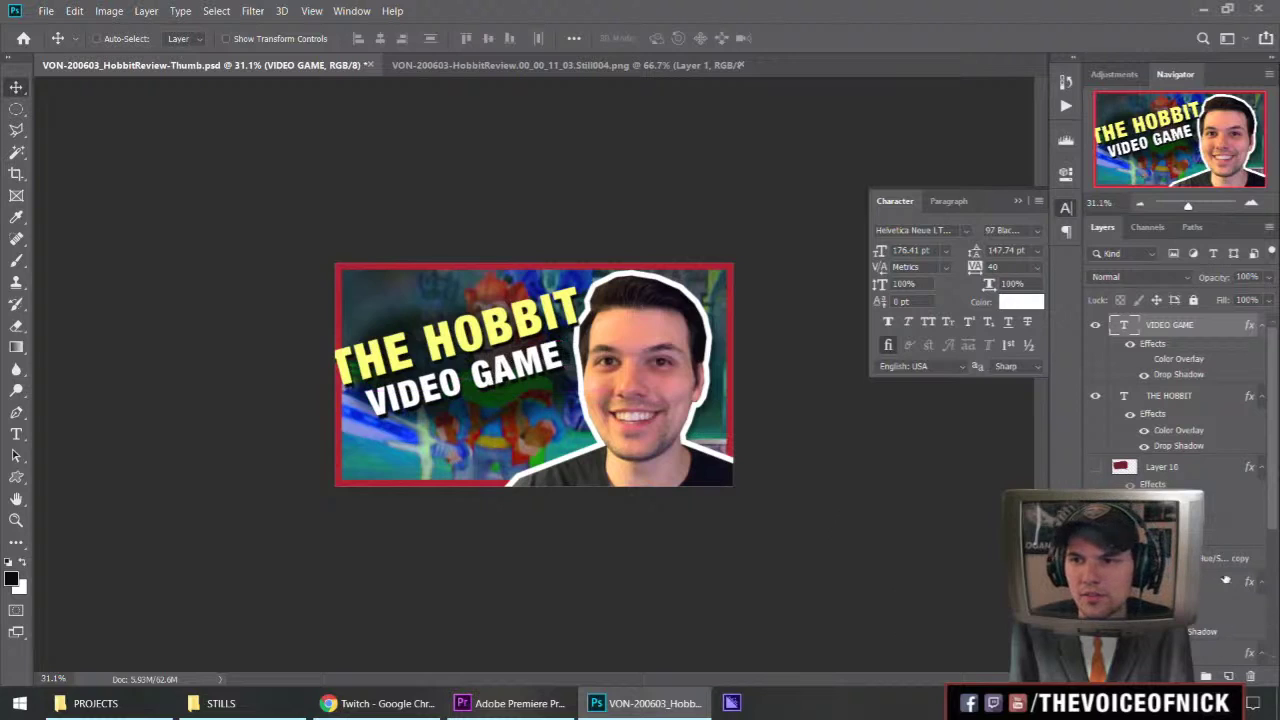
Try both title lines along the thumbnail's lower edge, and return them to the upper area.
ctrl+shift+click(417, 343)
drag(420, 343, 487, 432)
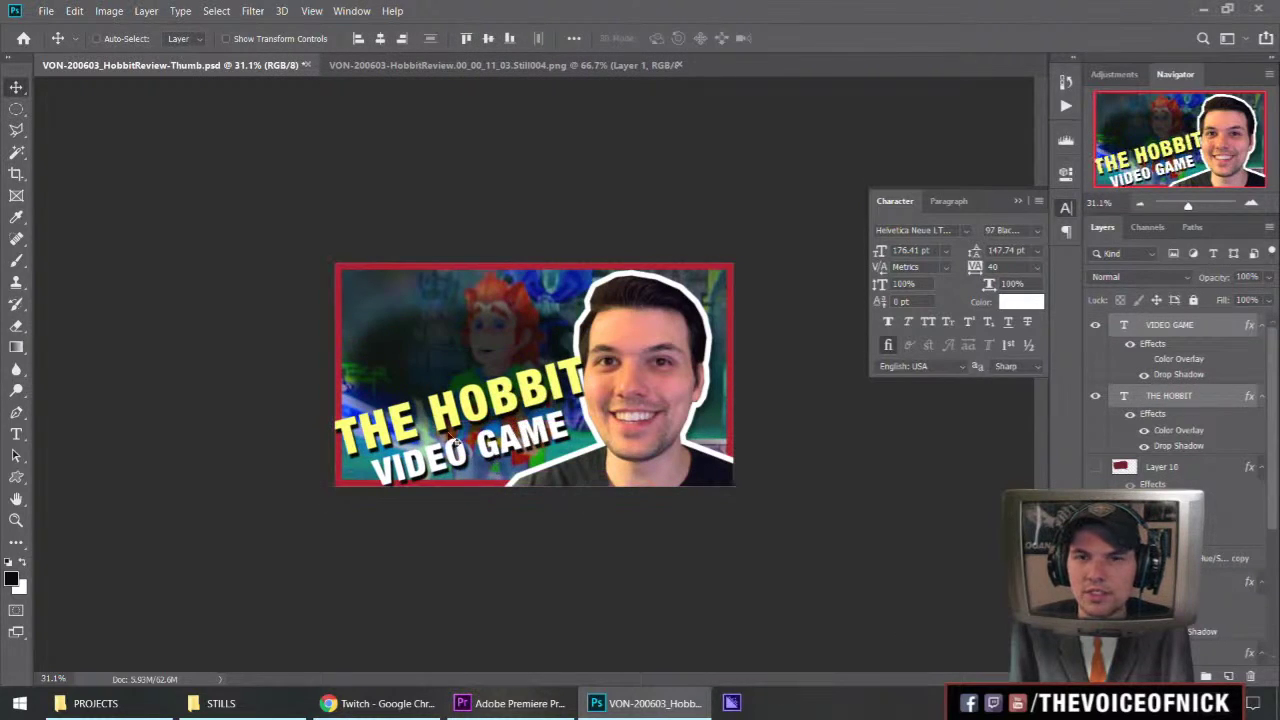
drag(508, 406, 503, 335)
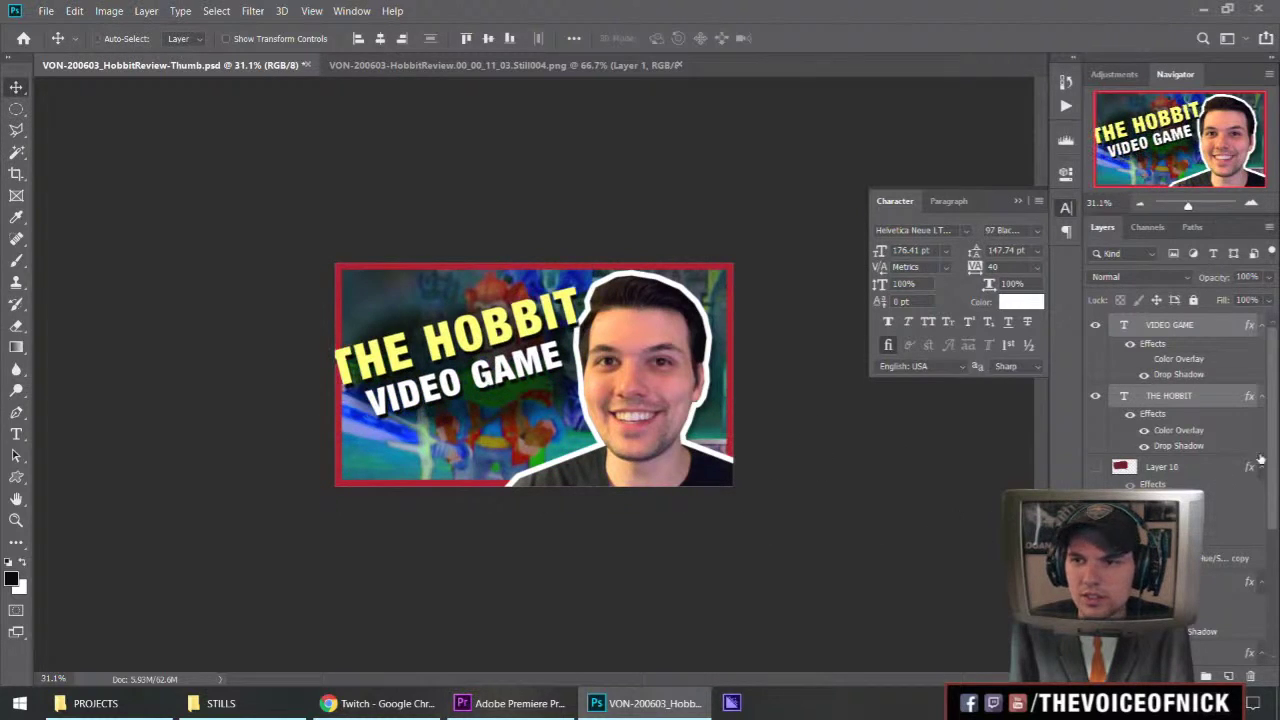
Shrink the Shadow layer behind the title to about 90% width and 62% height and rotate it about -3°.
scroll(1180, 450, down, 5)
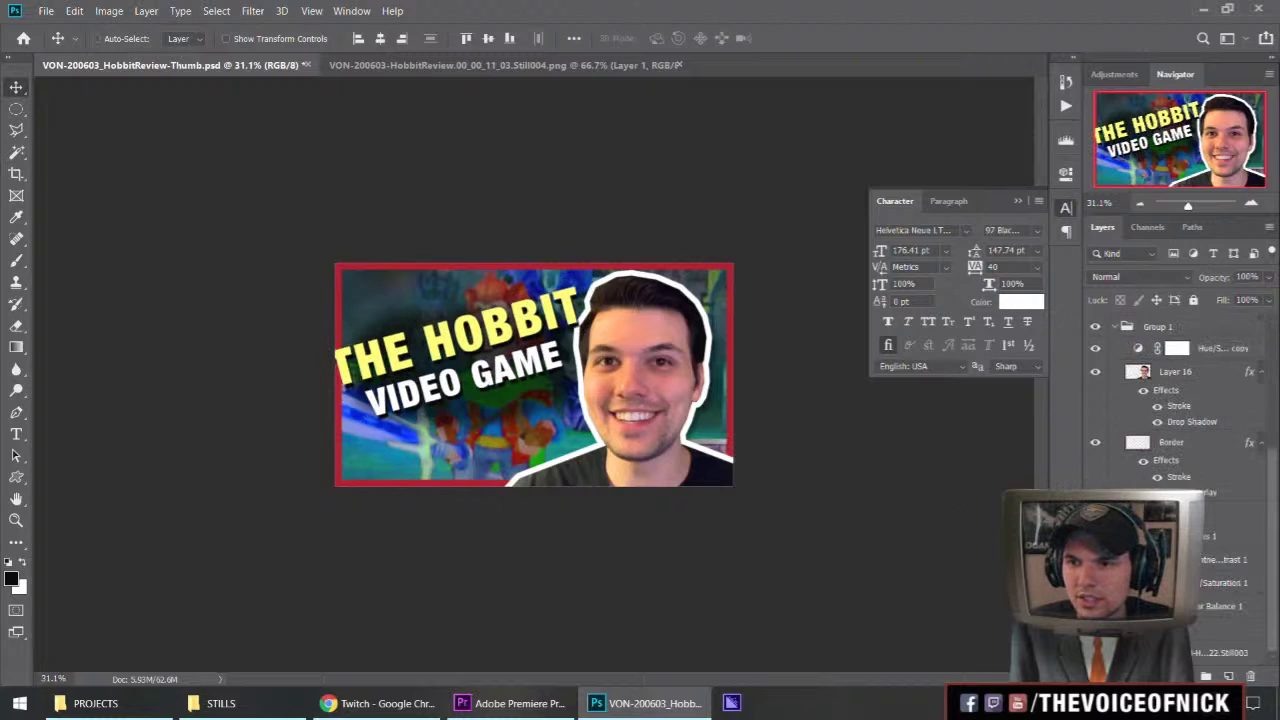
click(1240, 512)
key(ctrl+t)
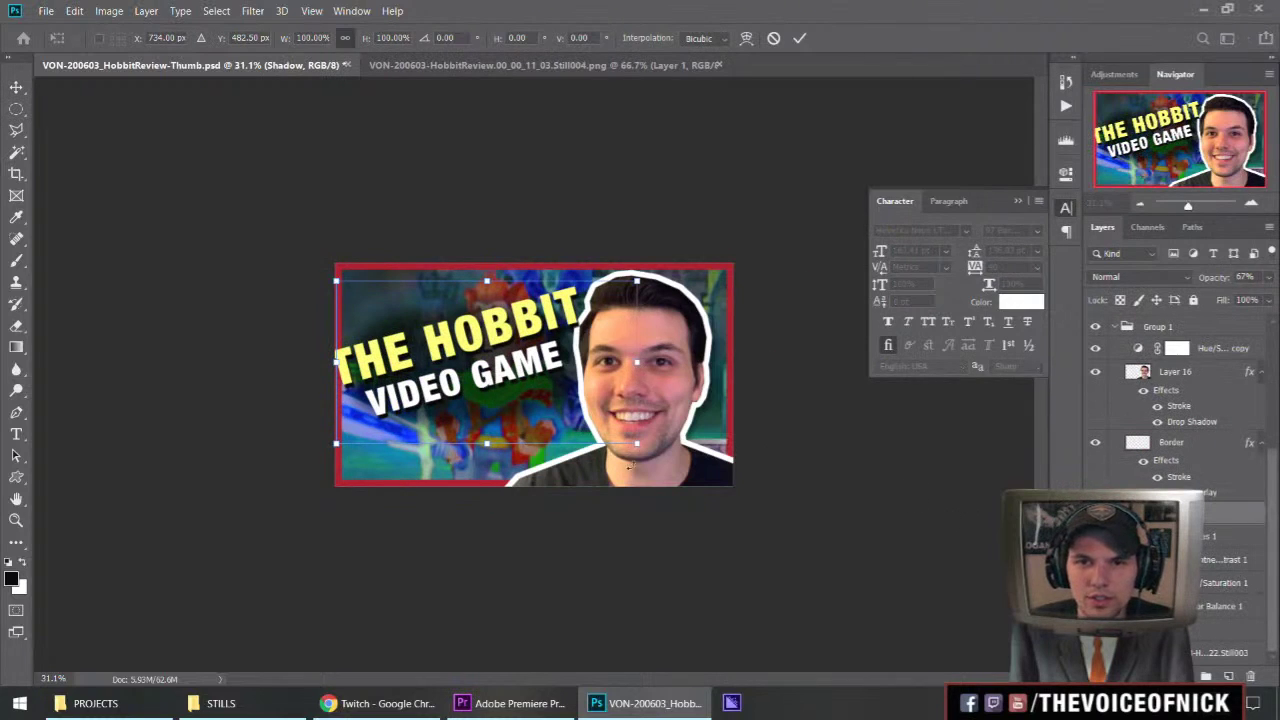
drag(634, 448, 535, 365)
drag(629, 350, 615, 350)
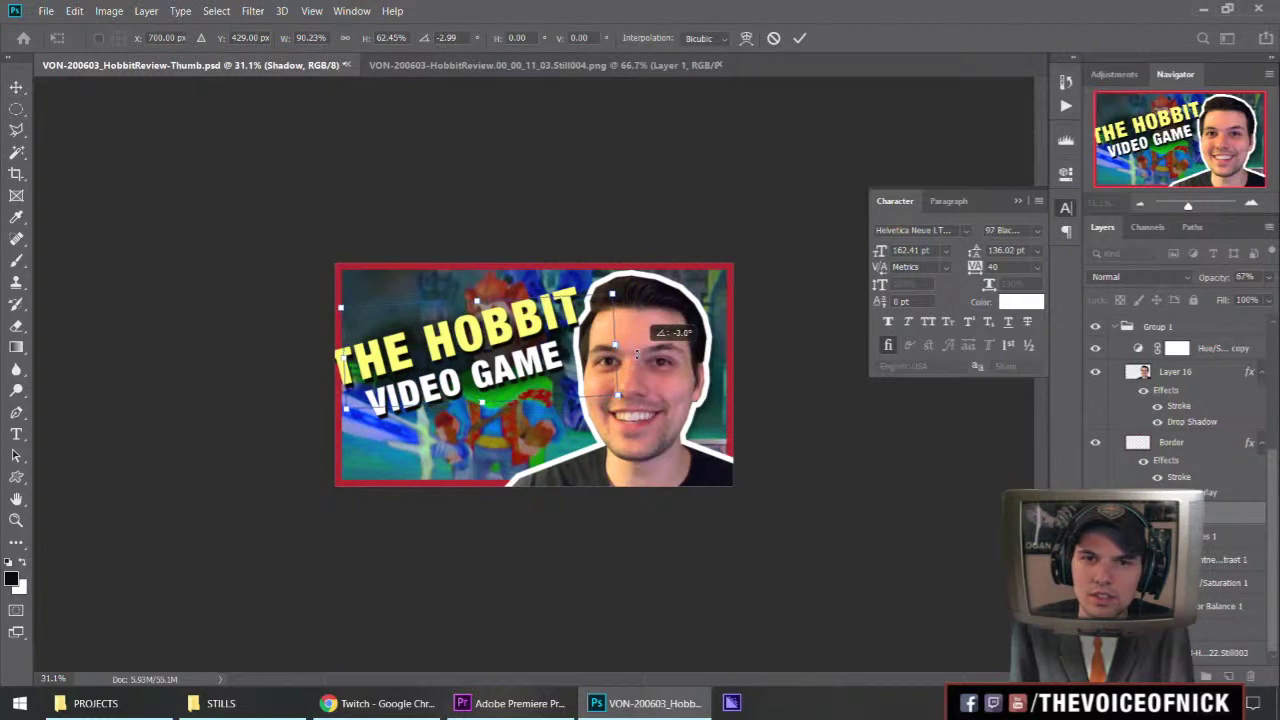
key(Return)
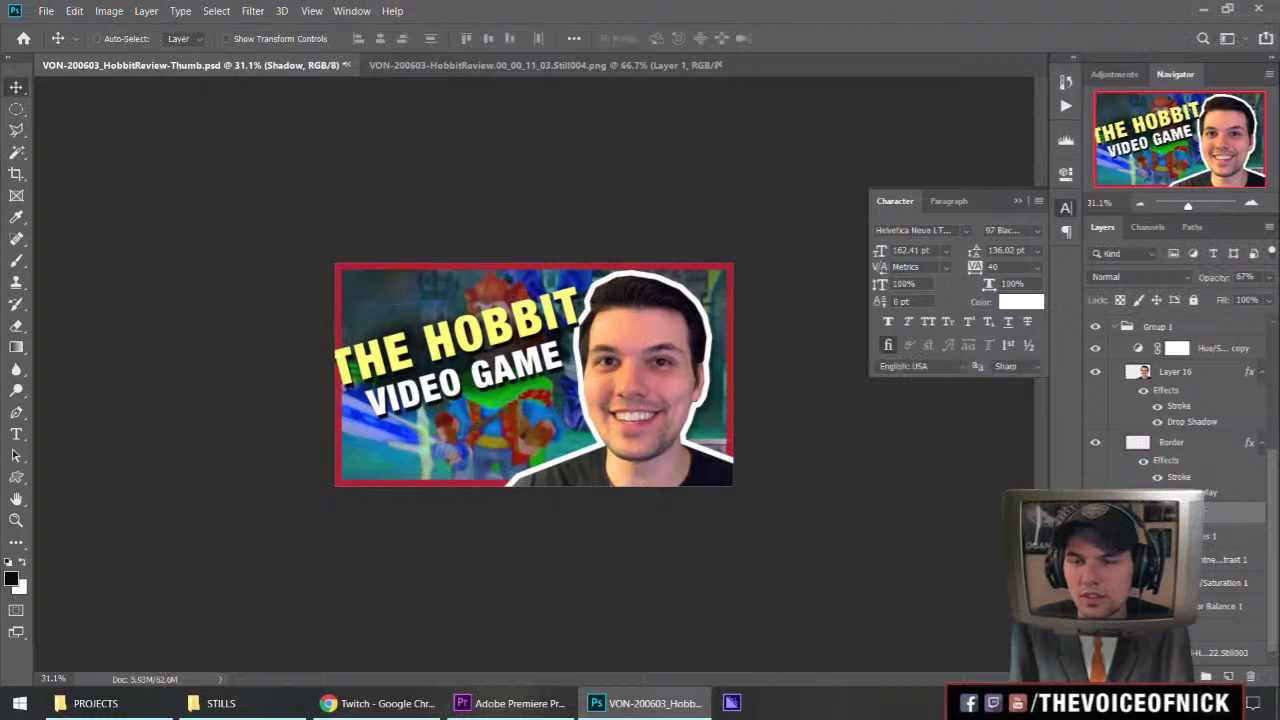
Scale down both title text layers together with the Shadow layer and move them below the game character's face.
scroll(1182, 402, up, 5)
click(1194, 326)
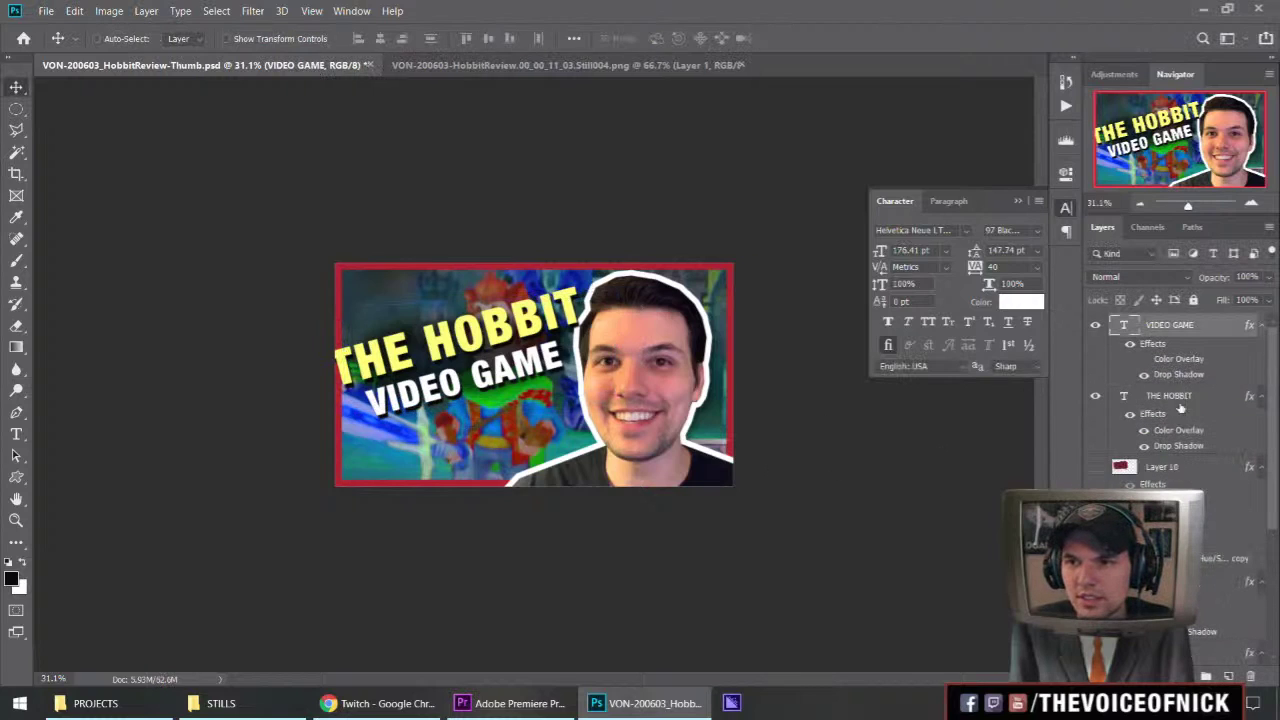
ctrl+click(1181, 398)
scroll(1181, 400, down, 5)
key(ctrl+t)
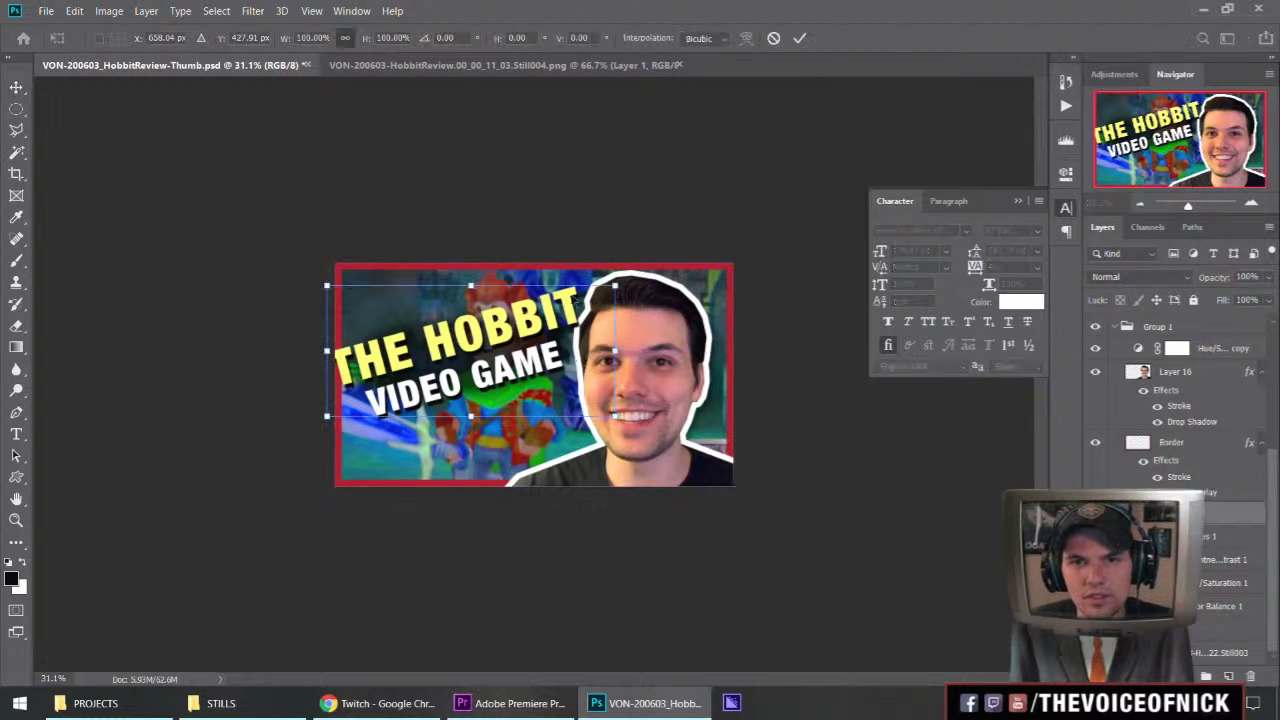
drag(615, 286, 580, 302)
drag(491, 360, 492, 427)
key(Return)
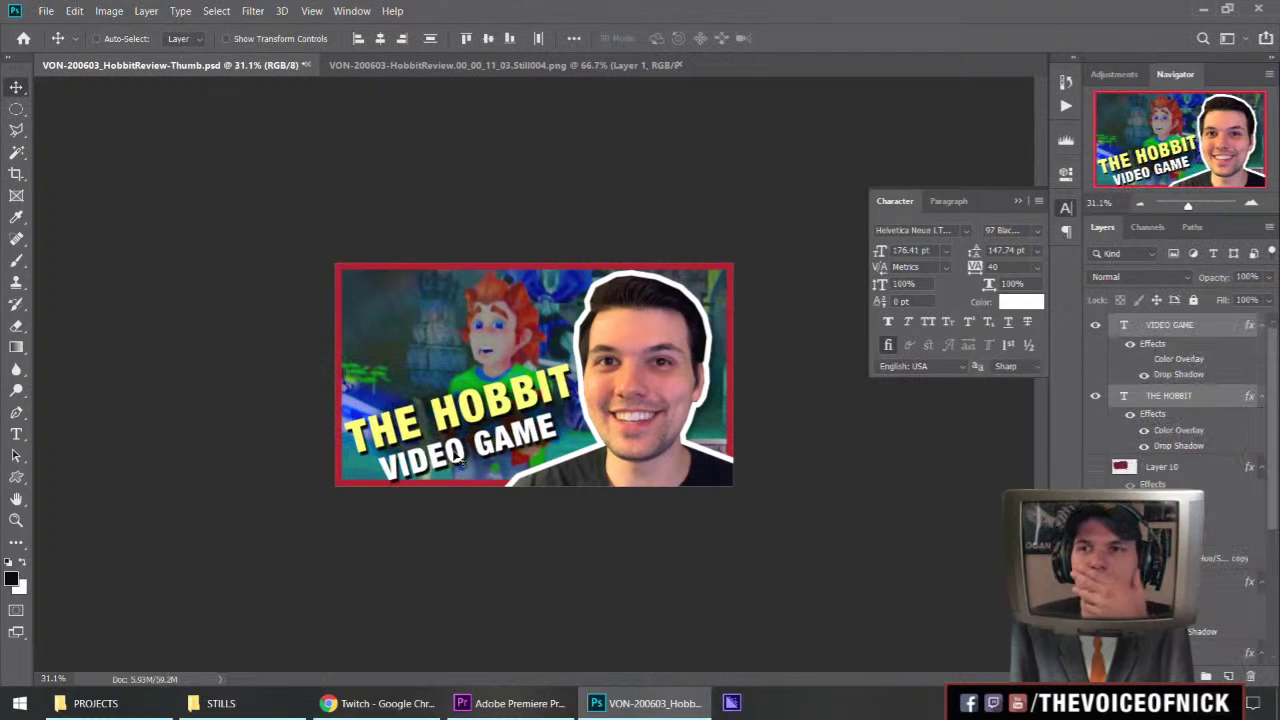
Shift the title and its shadow slightly, enlarge them to about 104% and fit them beside the face cutout.
drag(388, 432, 397, 438)
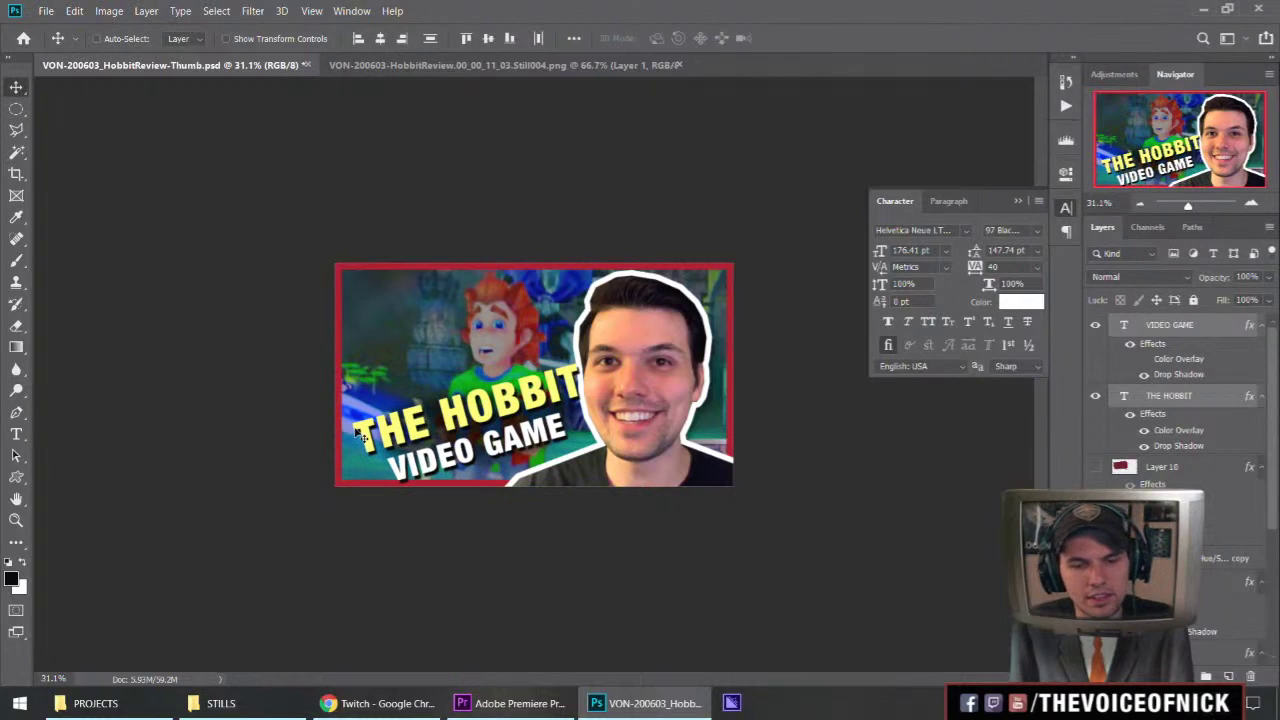
key(ctrl+t)
drag(478, 356, 481, 399)
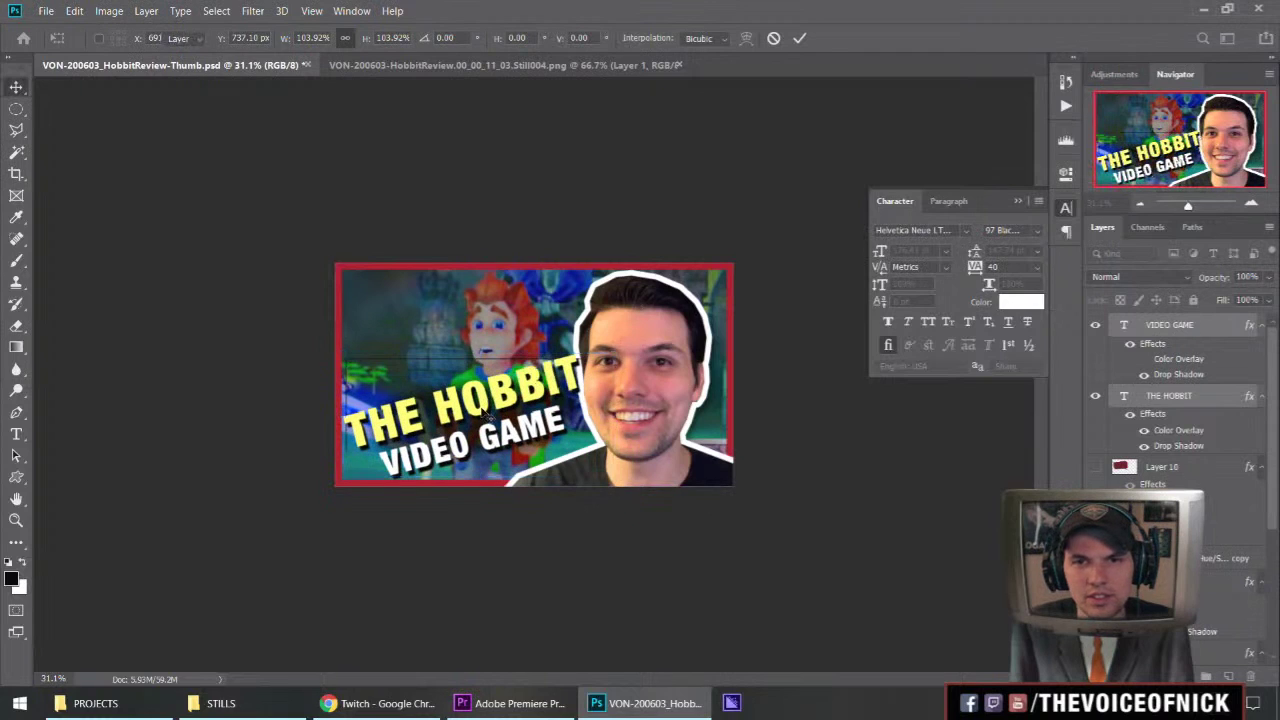
key(Return)
Try the title and shadow higher over the game character, and place them back along the thumbnail's lower edge.
mouse_move(543, 425)
mouse_down()
mouse_move(529, 353)
mouse_move(549, 420)
mouse_up()
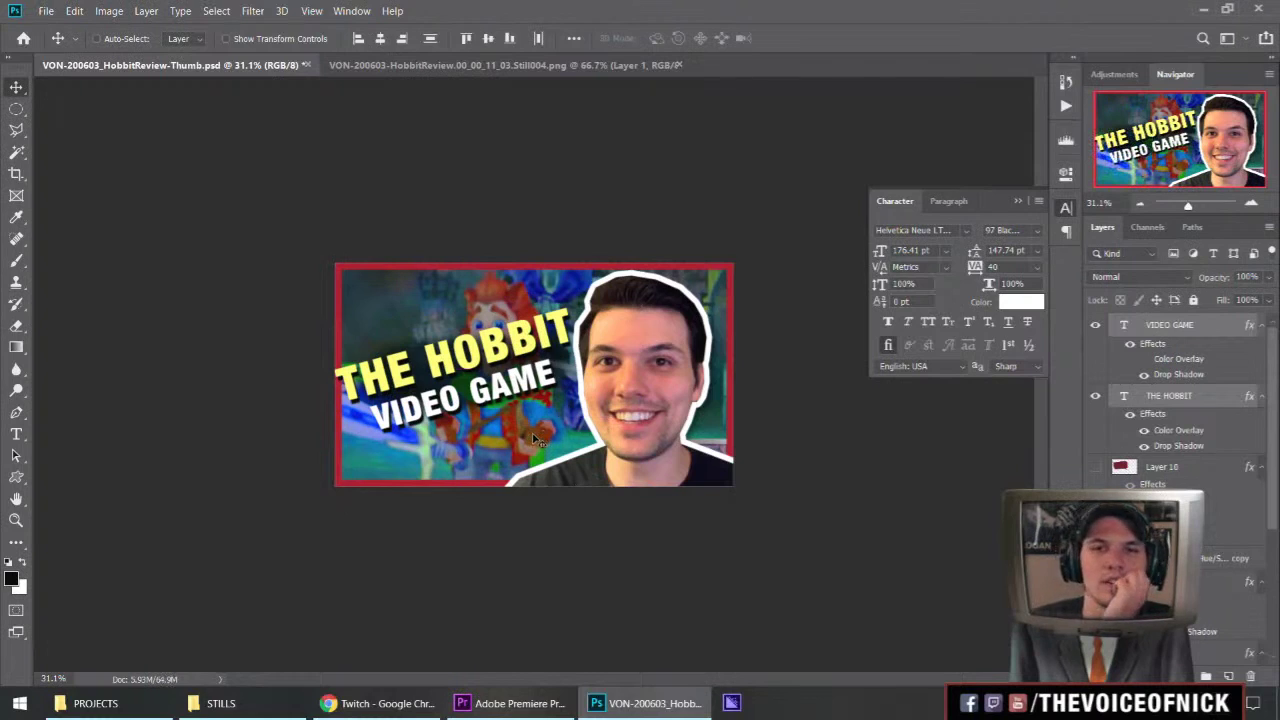
key(ctrl+z)
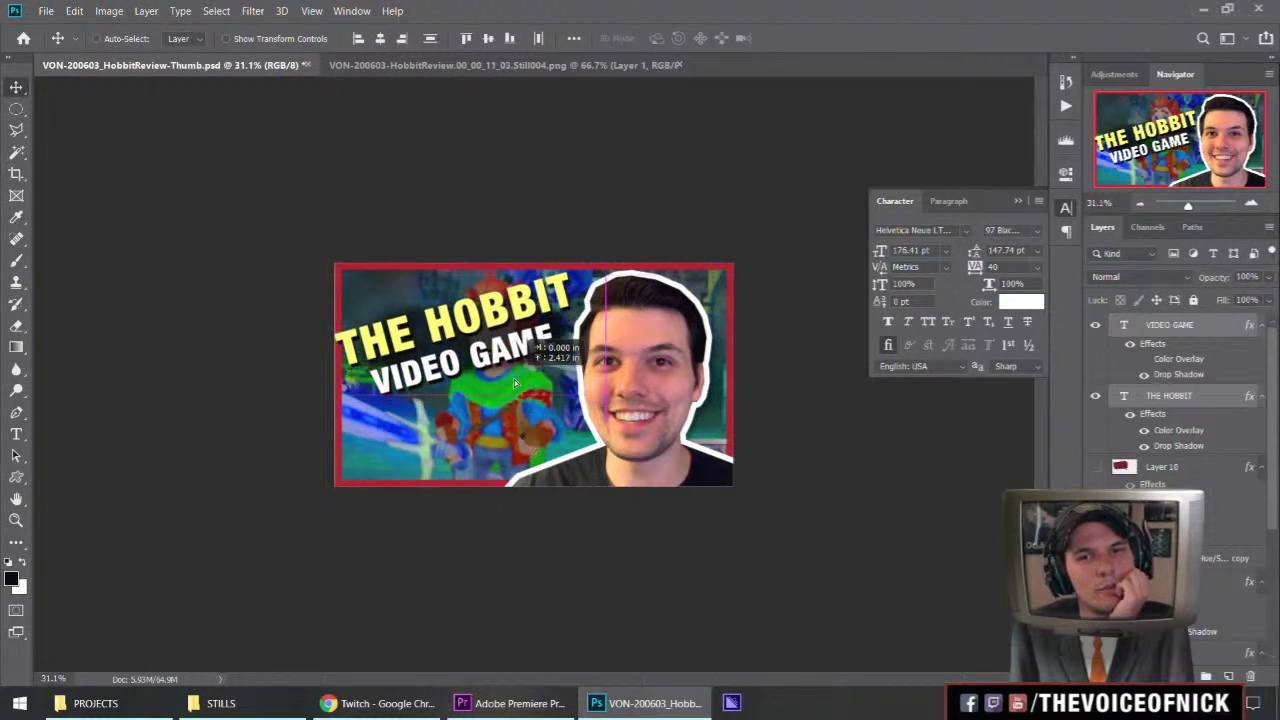
key(ctrl+z)
drag(512, 375, 512, 460)
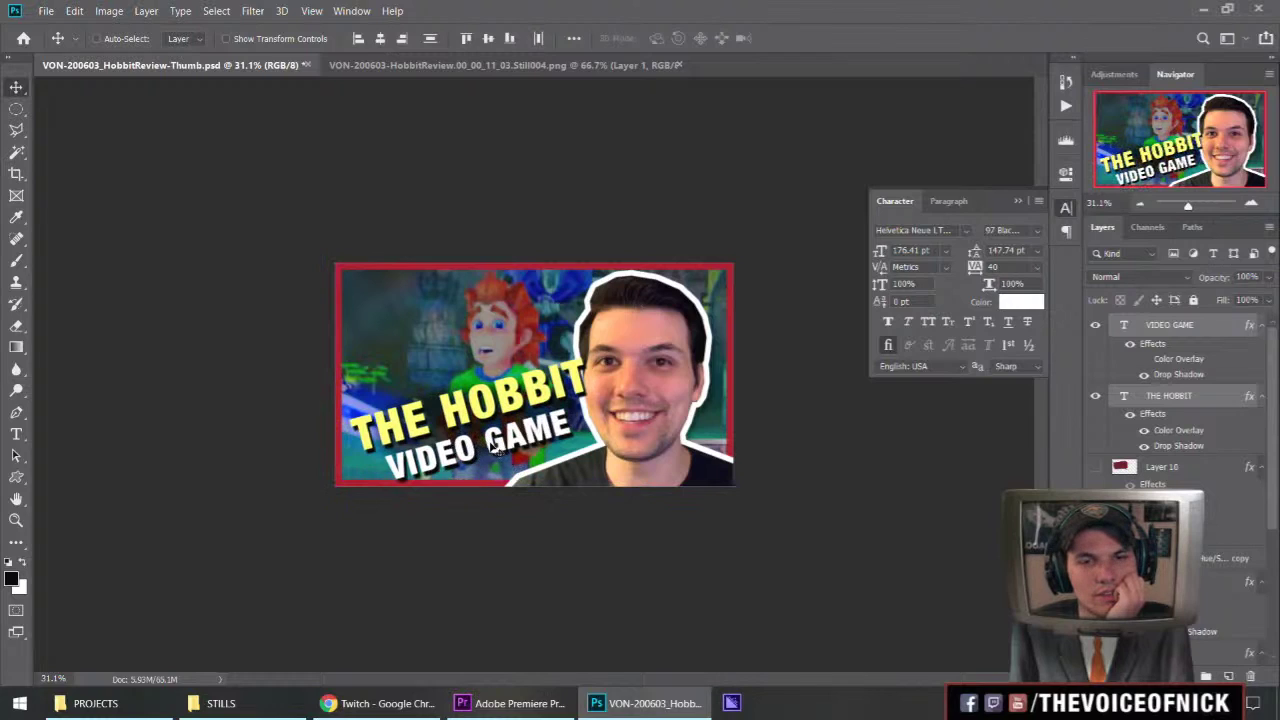
Replace the VIDEO GAME text with CLASSIC GAME and REVIEW on two lines.
click(1207, 399)
key(t)
double_click(467, 447)
key(ctrl+a)
text(CLASSIC GAME RE)
key(BackSpace)
key(BackSpace)
key(BackSpace)
key(Return)
text(REVIEW)
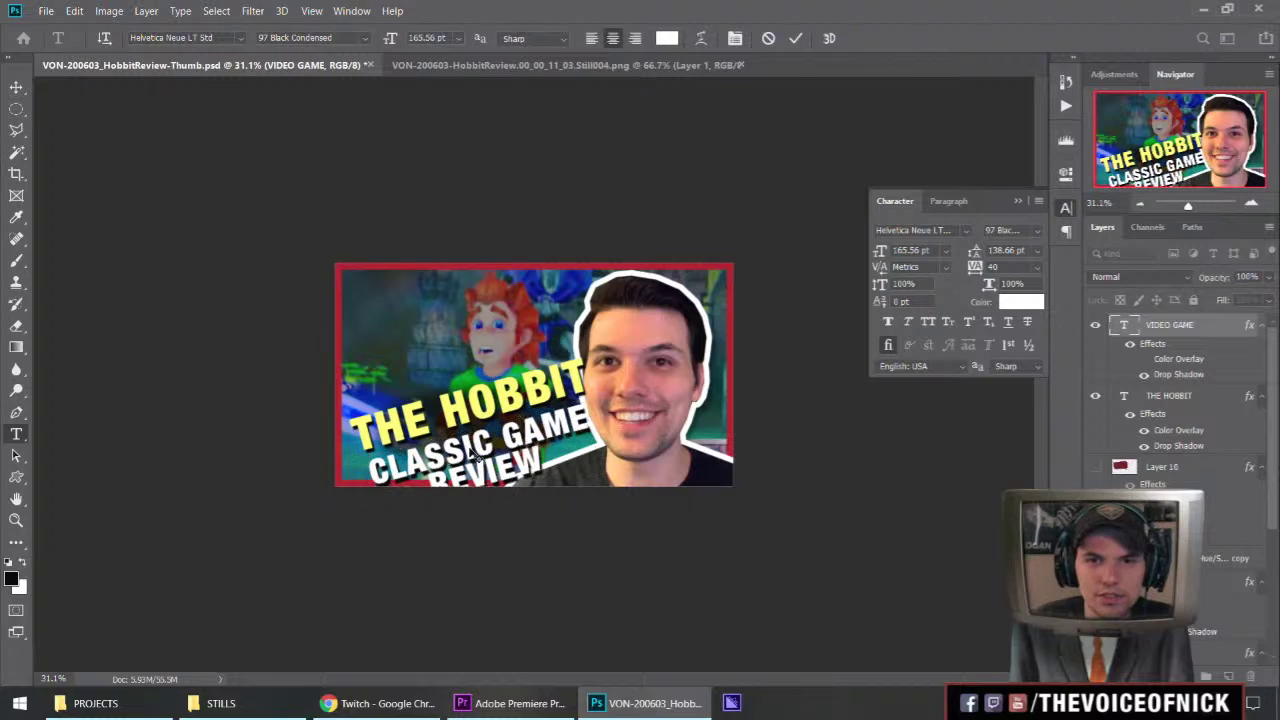
key(ctrl+Return)
Try a leading of 148.66 pt on the REVIEW line, and restore it to 138.66 pt.
double_click(497, 461)
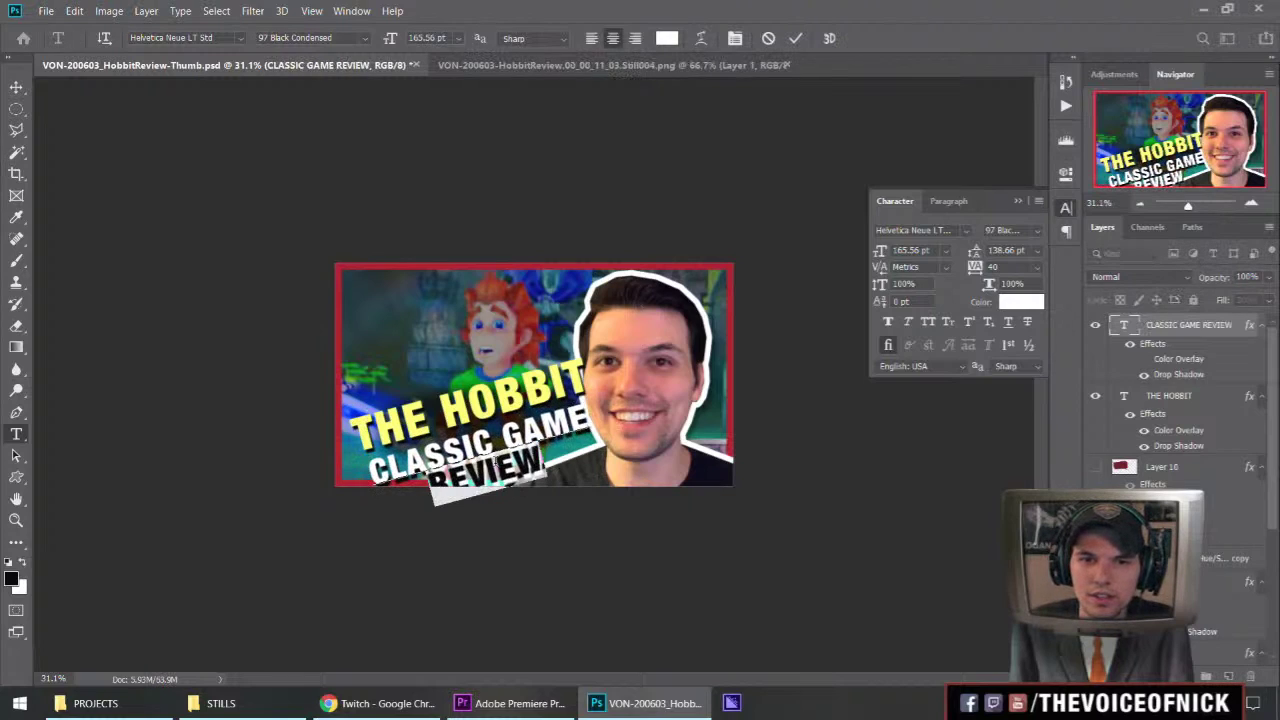
drag(976, 251, 986, 252)
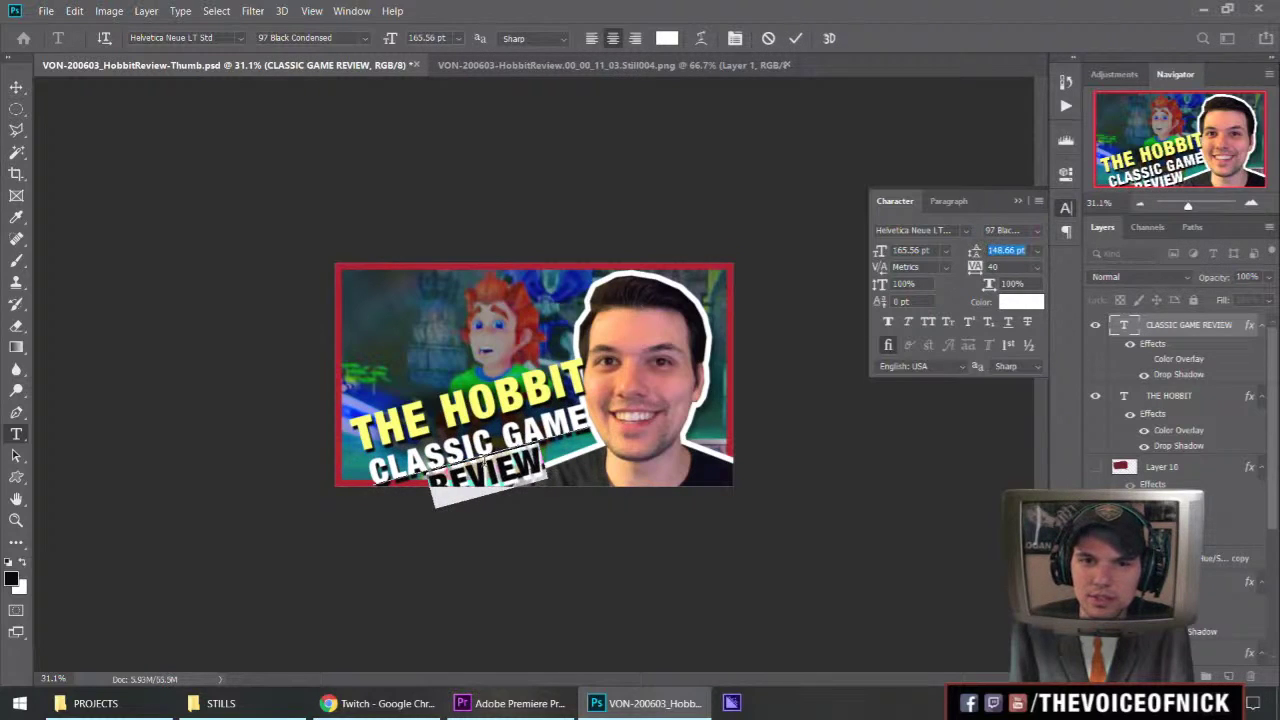
click(444, 453)
key(shift+Up)
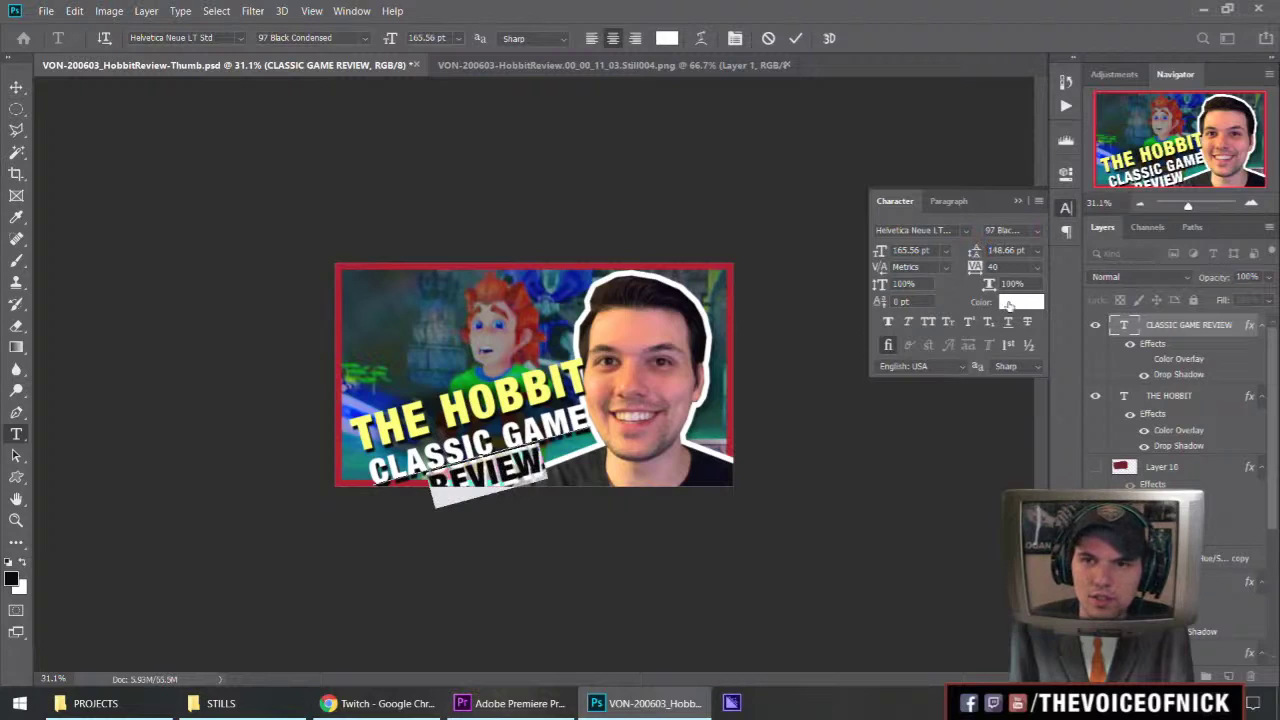
drag(974, 251, 979, 251)
click(472, 441)
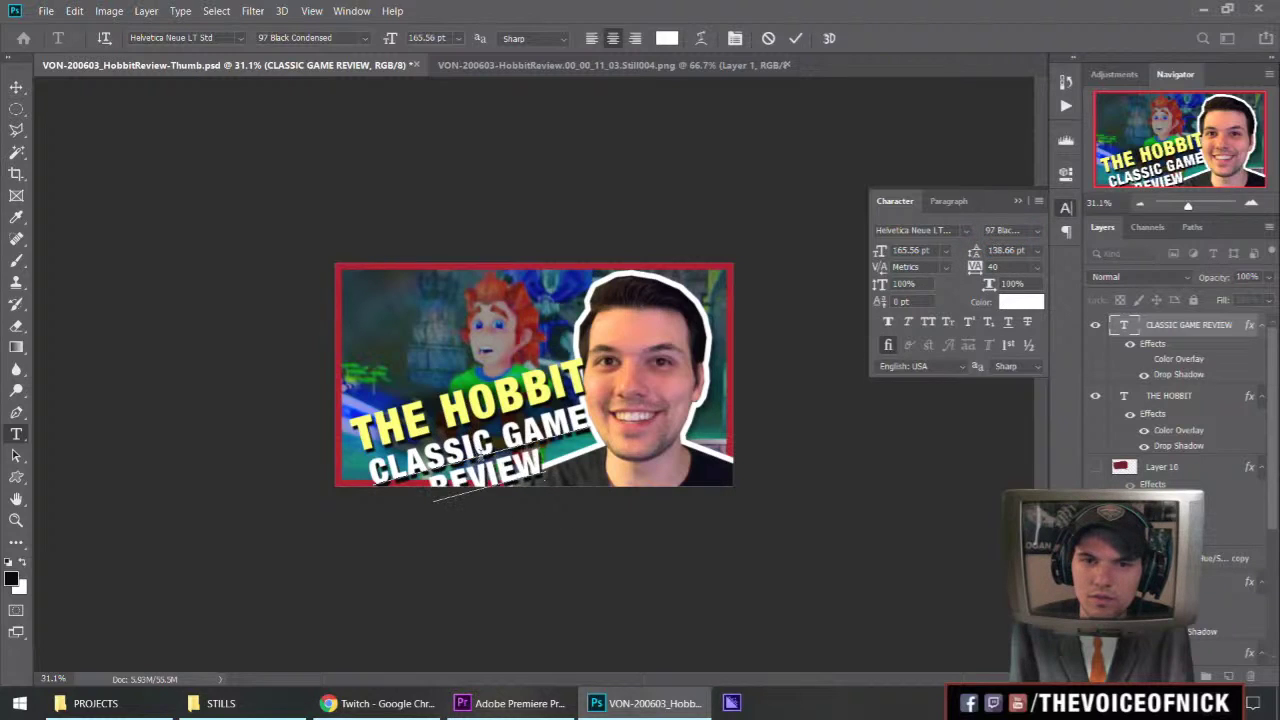
Try shortening the white text to GAME REVIEW on a single line, and undo the change.
double_click(483, 456)
click(519, 467)
key(BackSpace)
key(BackSpace)
key(BackSpace)
key(BackSpace)
key(BackSpace)
key(BackSpace)
key(BackSpace)
key(BackSpace)
key(BackSpace)
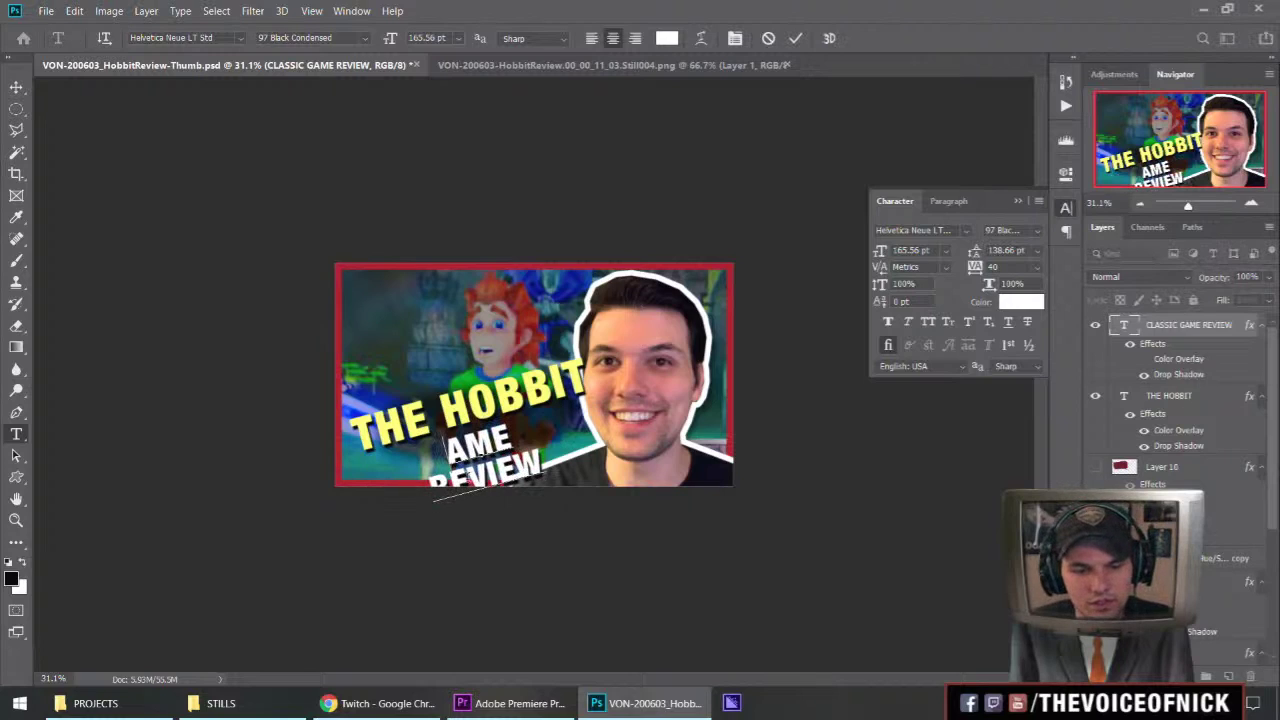
text(G)
key(End)
key(Delete)
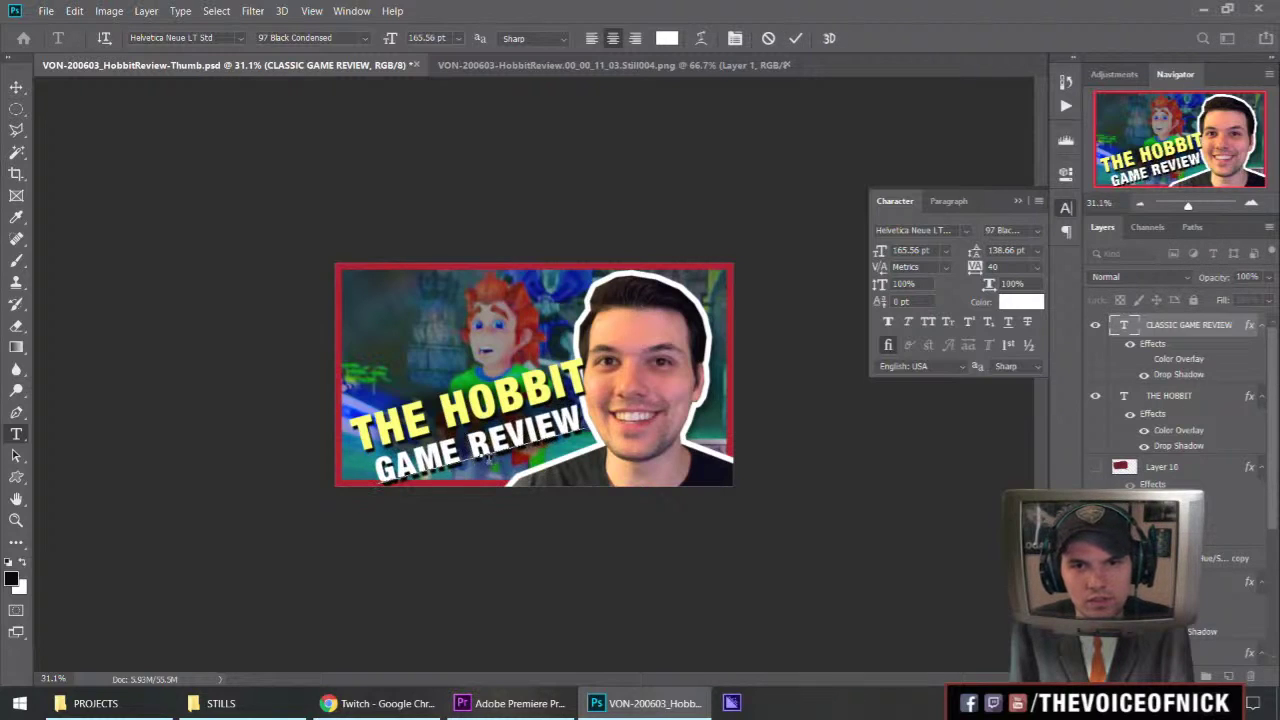
key(ctrl+Return)
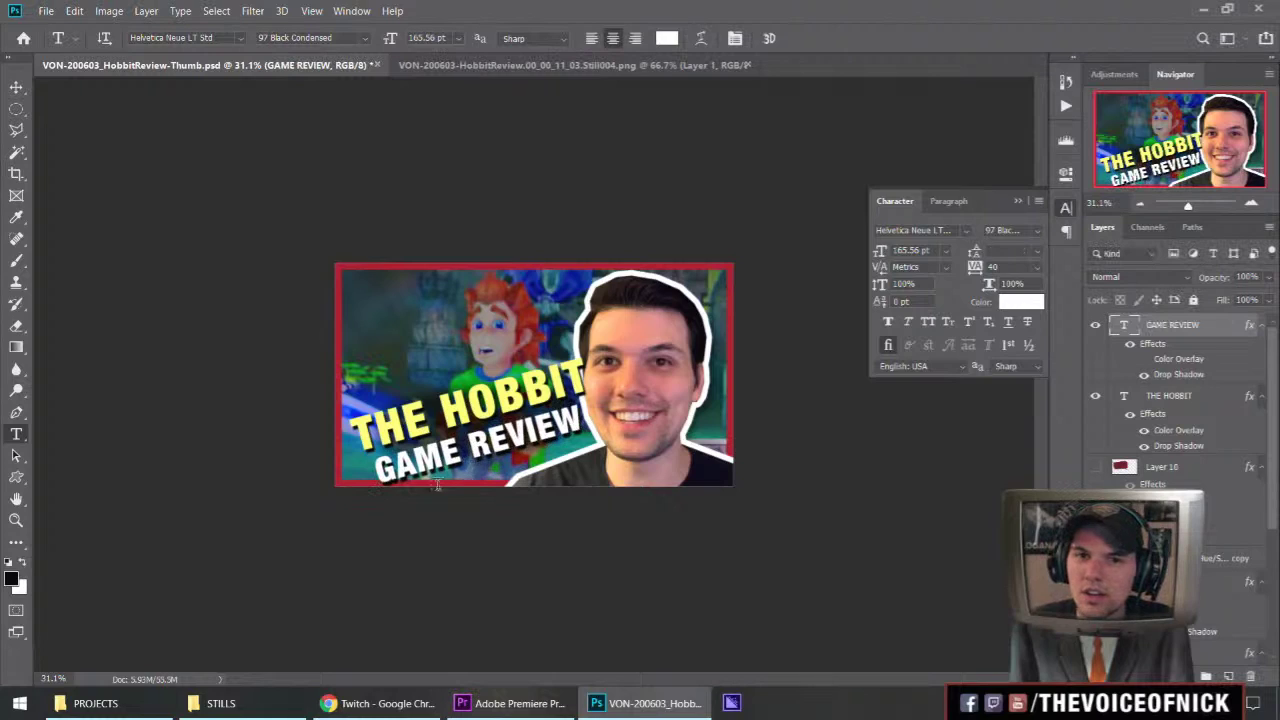
key(ctrl+z)
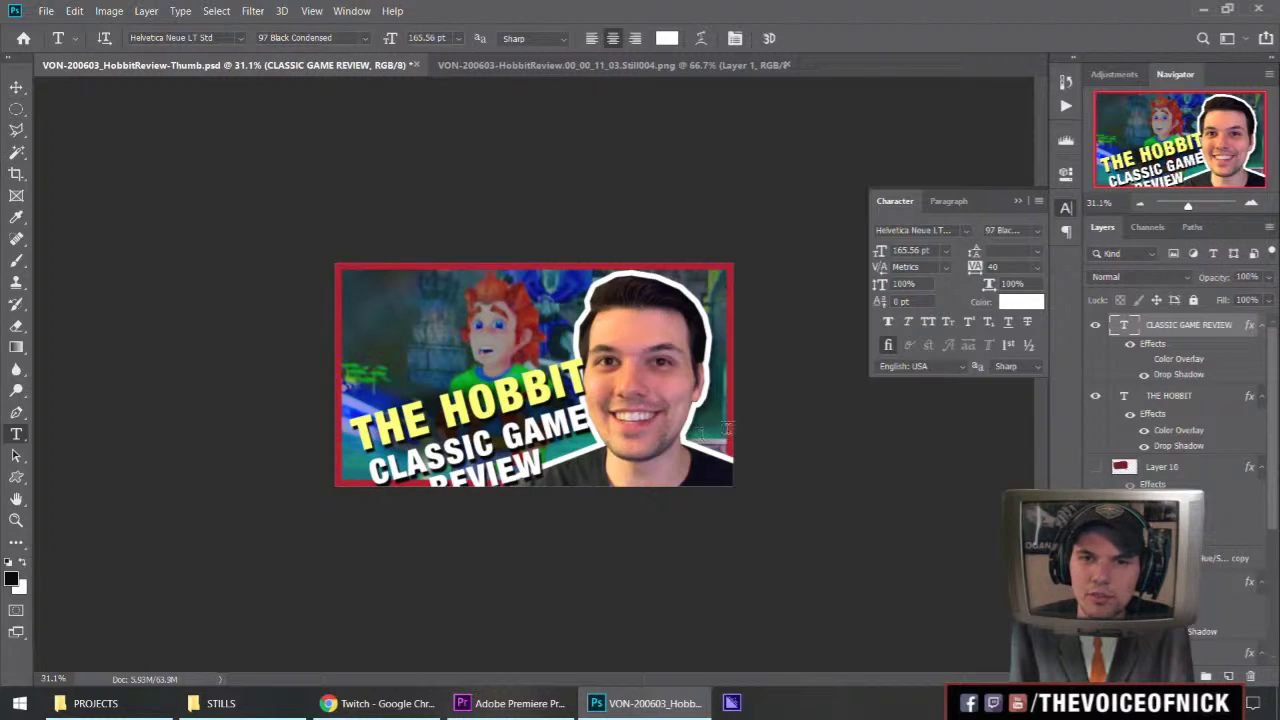
Move both title text layers and their shadow up together so the REVIEW line fits inside the thumbnail.
shift+click(1191, 400)
scroll(1200, 440, down, 3)
click(1230, 512)
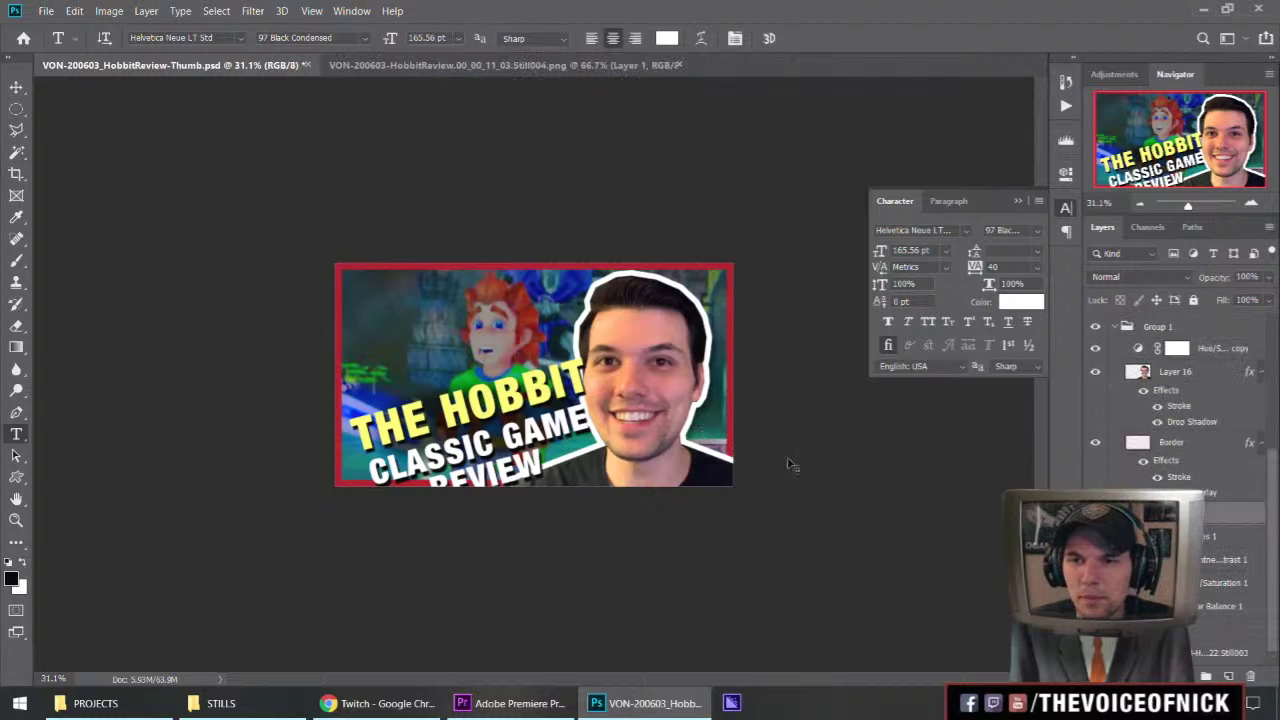
key(ctrl+t)
drag(500, 432, 588, 381)
drag(470, 468, 512, 466)
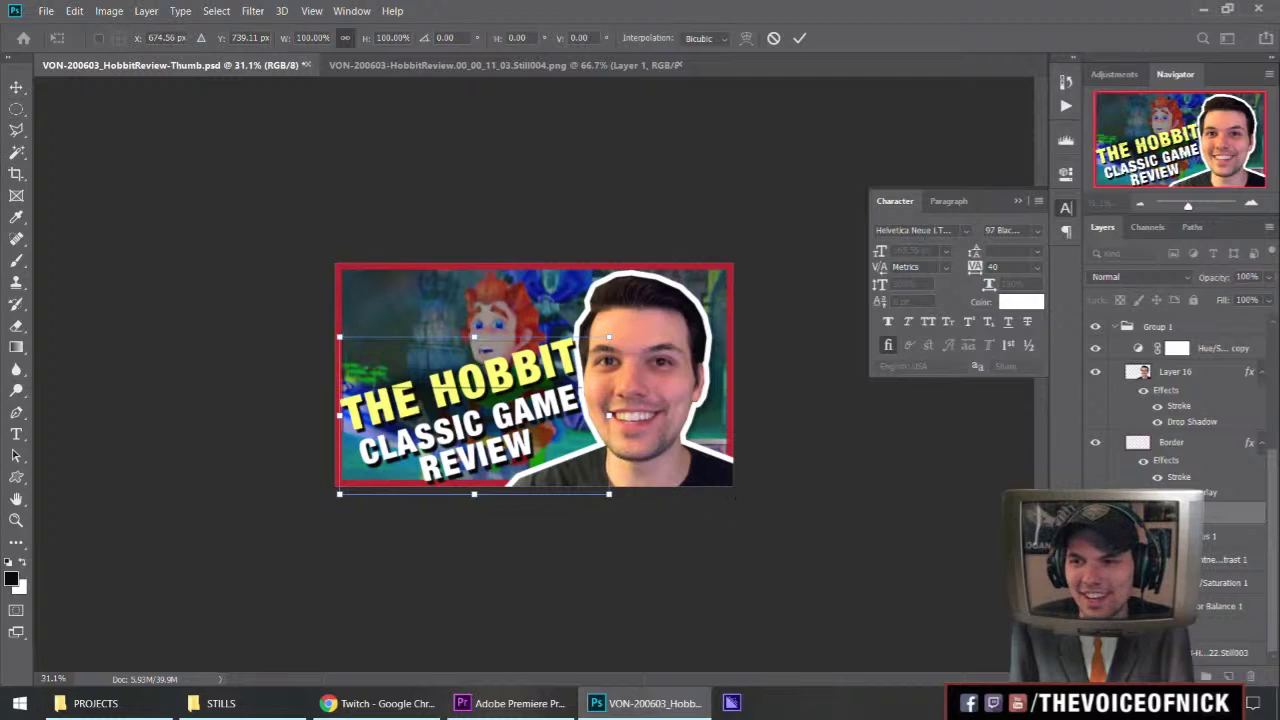
key(Return)
key(t)
scroll(494, 430, up, 2)
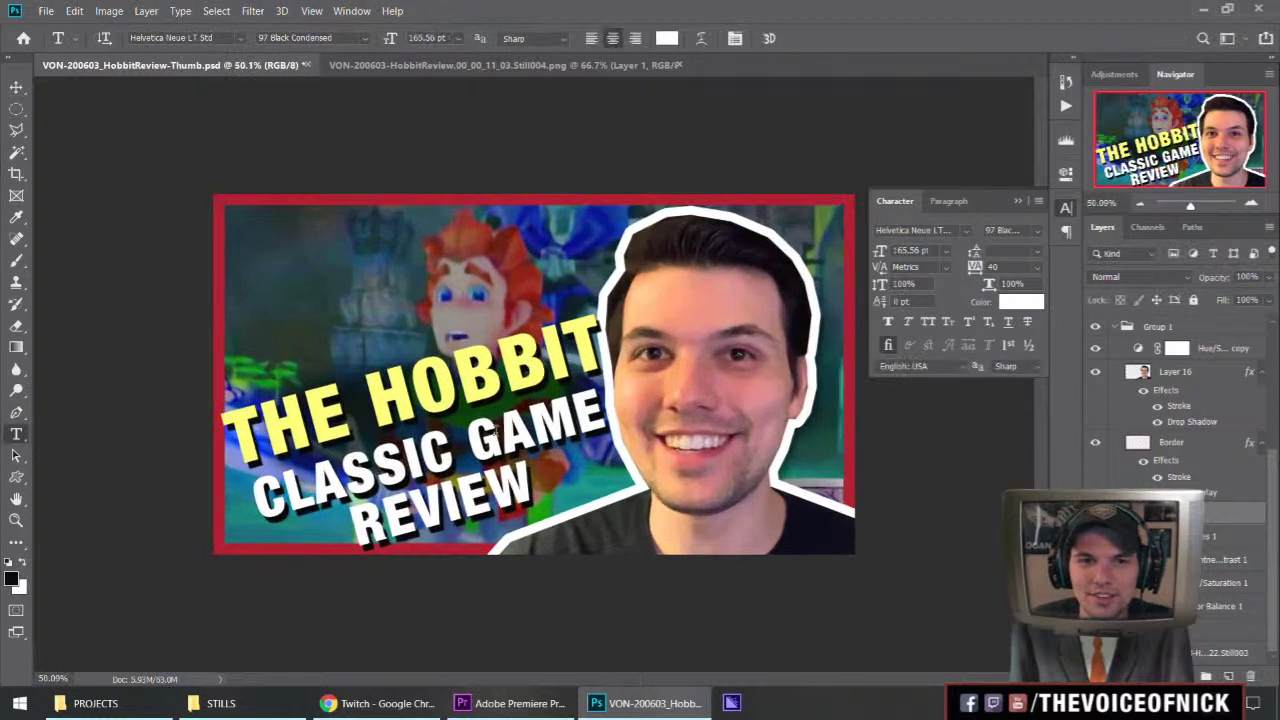
Try stacking the two title text layers beneath the red border, and put them back on top of the layer stack.
key(v)
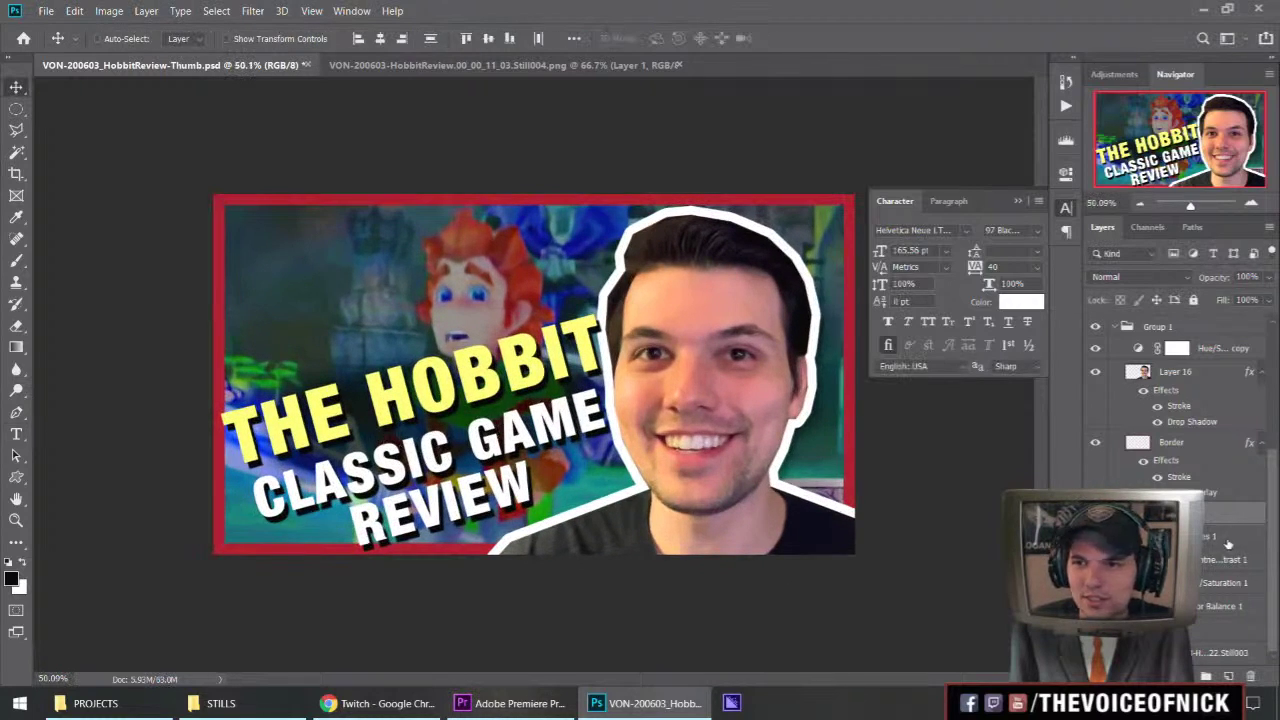
scroll(1217, 555, up, 3)
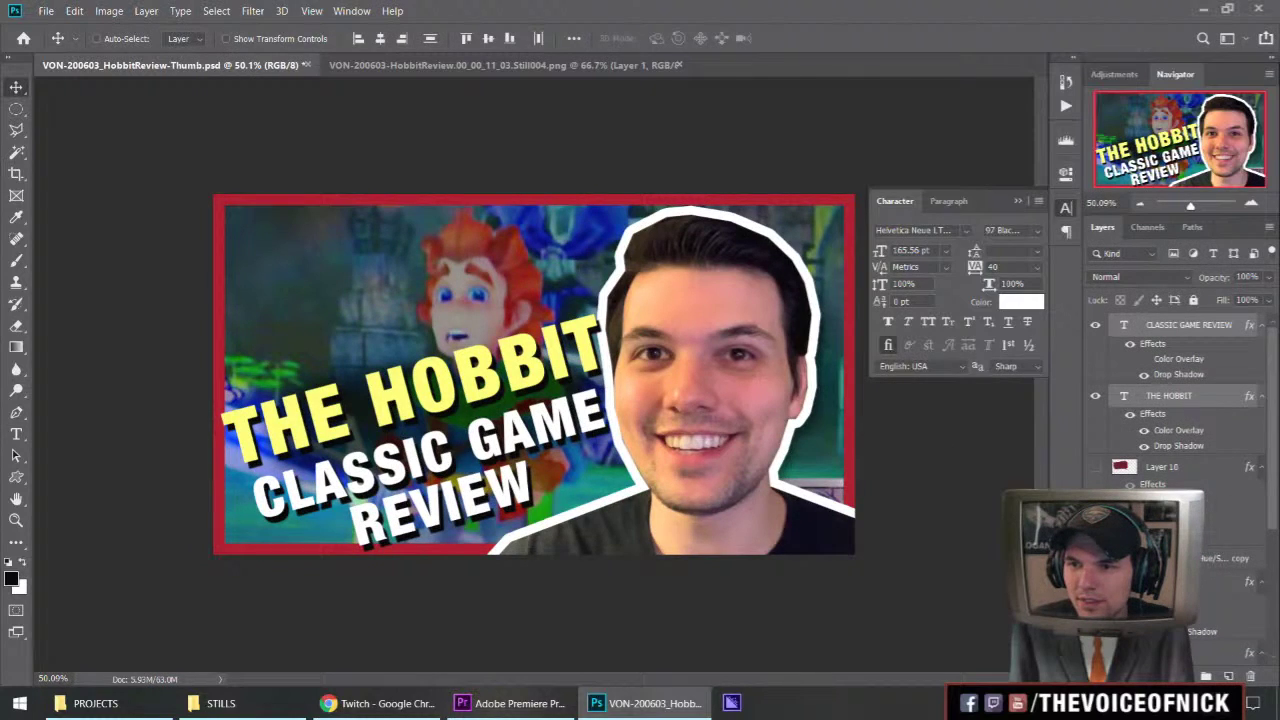
click(1180, 581)
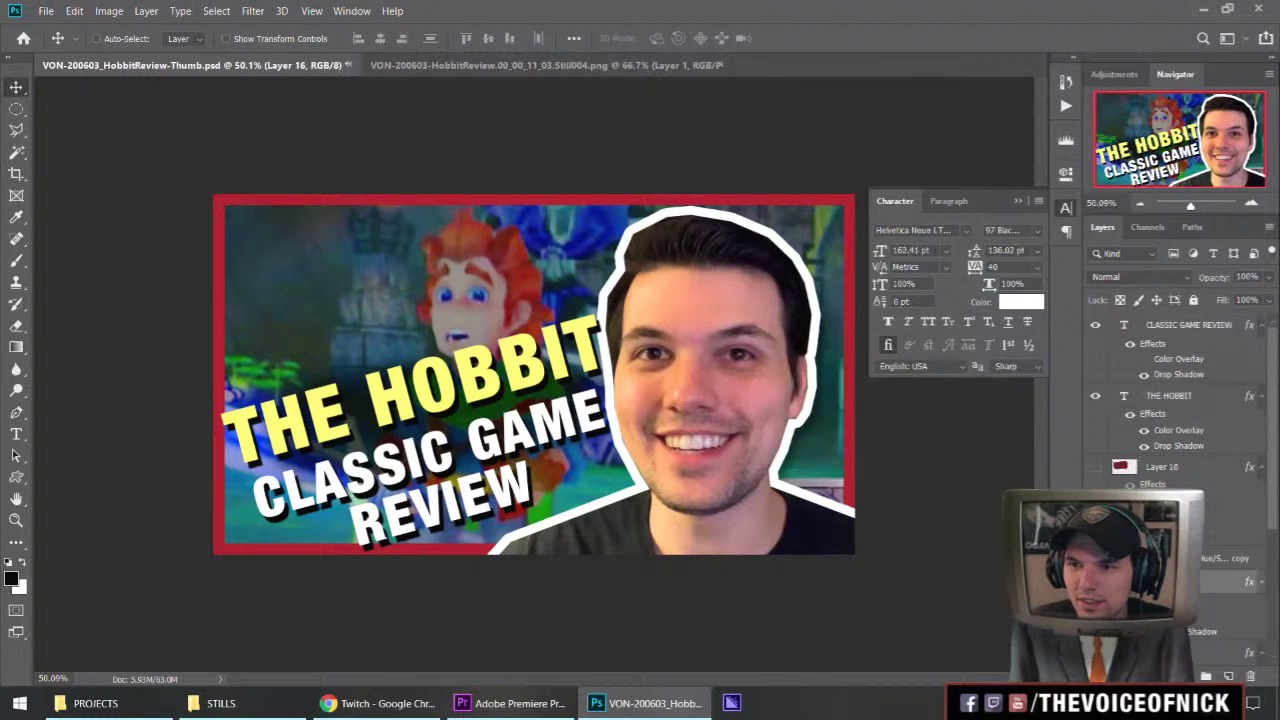
click(1190, 324)
key(Delete)
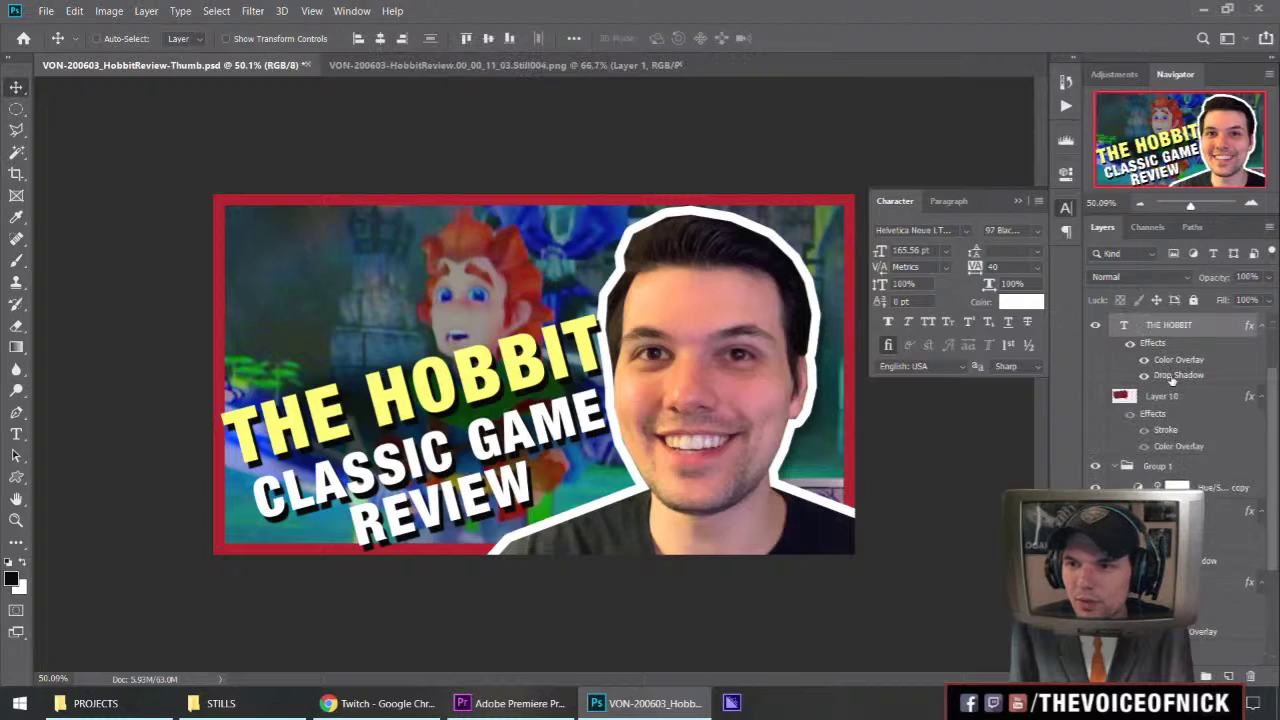
drag(1188, 328, 1196, 640)
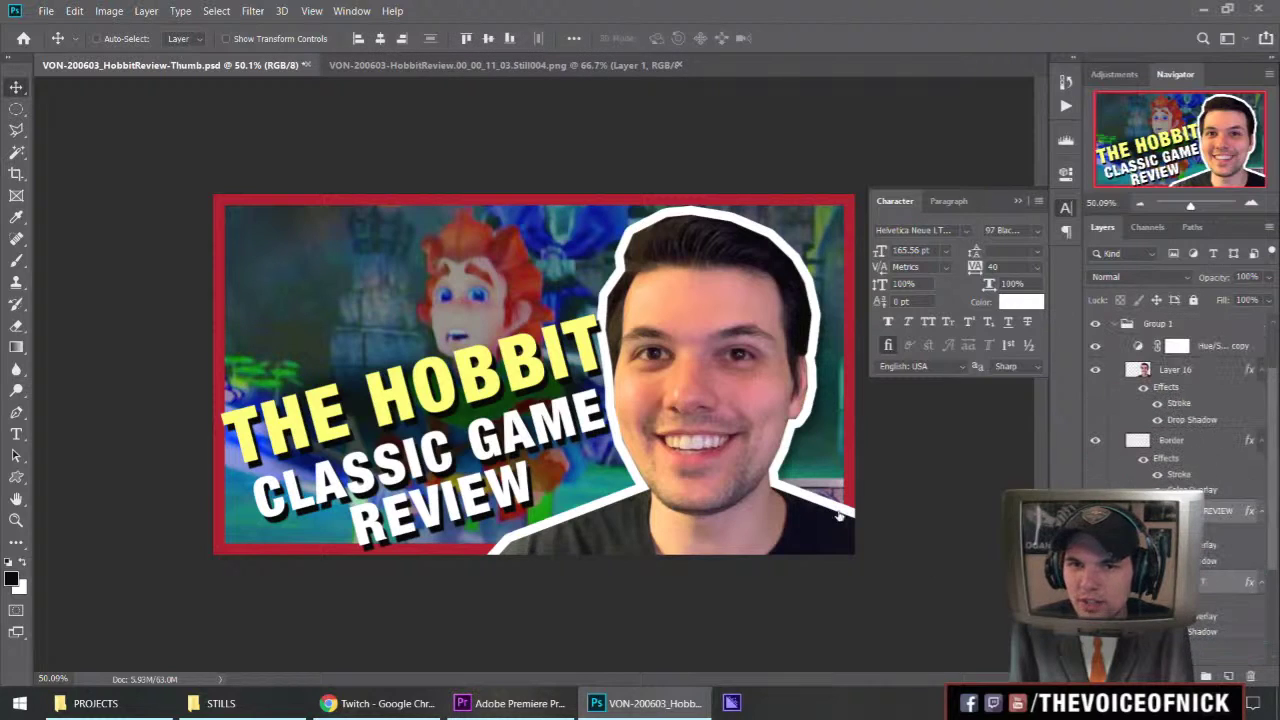
key(ctrl+z)
key(ctrl+shift+z)
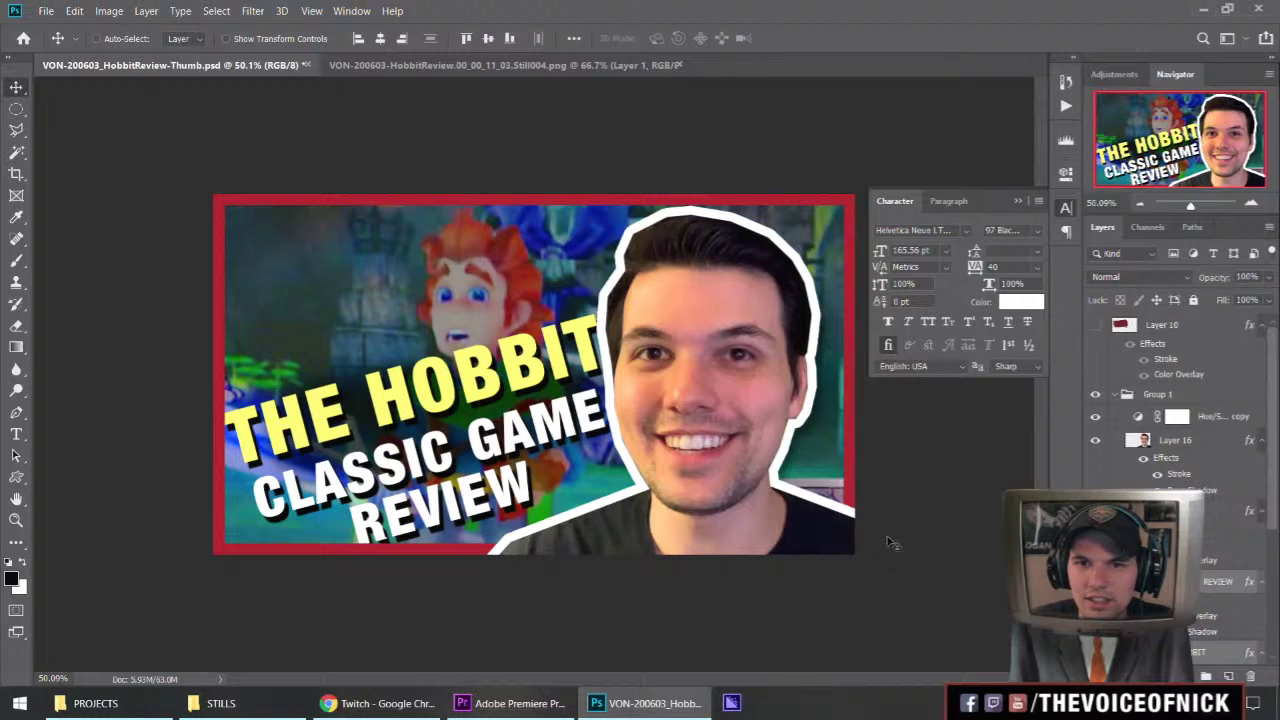
key(ctrl+z)
scroll(648, 483, down, 4)
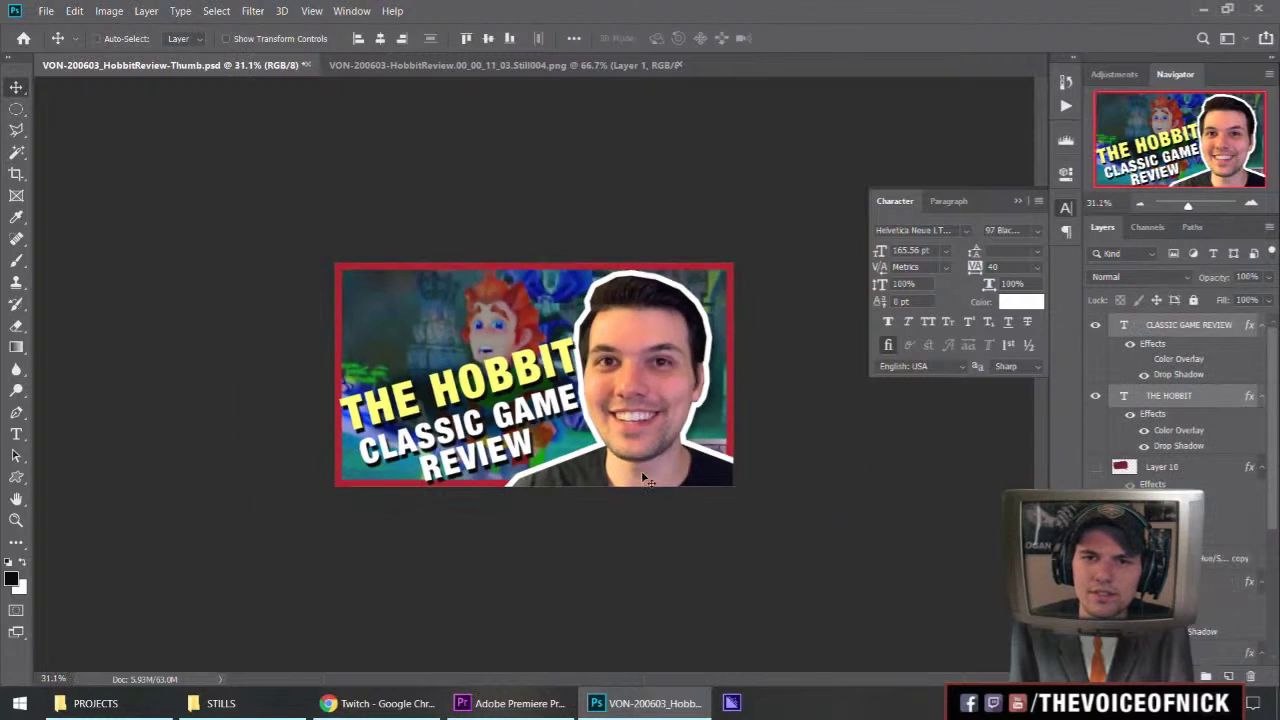
scroll(646, 477, up, 2)
key(ctrl+shift+z)
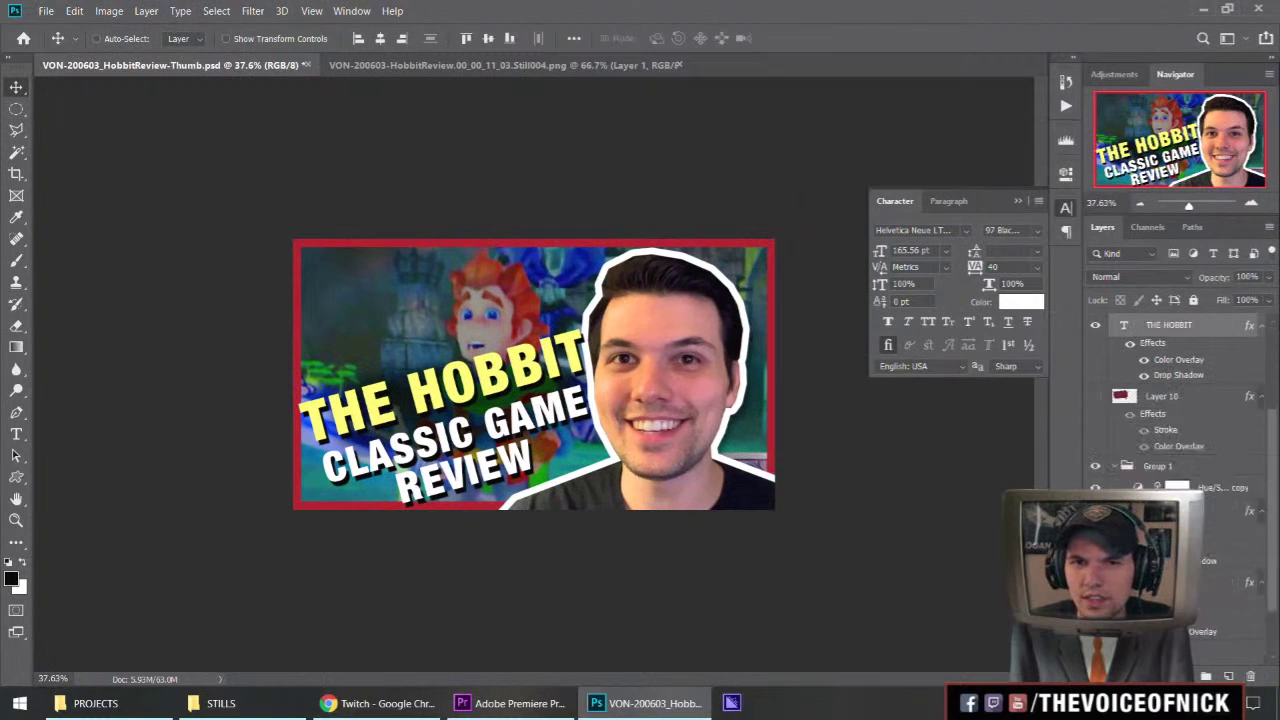
Enlarge the Still003 background image and reposition it so the game character sits above the title.
click(1195, 653)
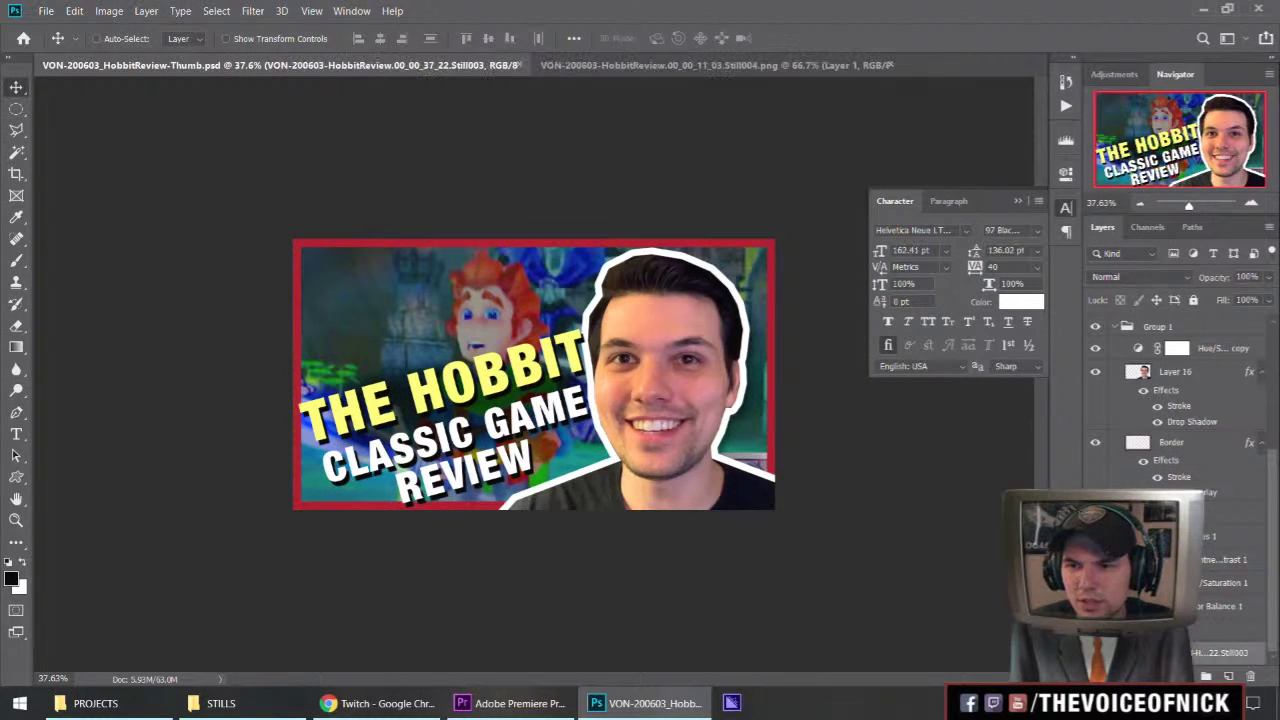
key(ctrl+t)
drag(823, 380, 934, 381)
drag(836, 466, 764, 549)
drag(915, 457, 728, 472)
key(Return)
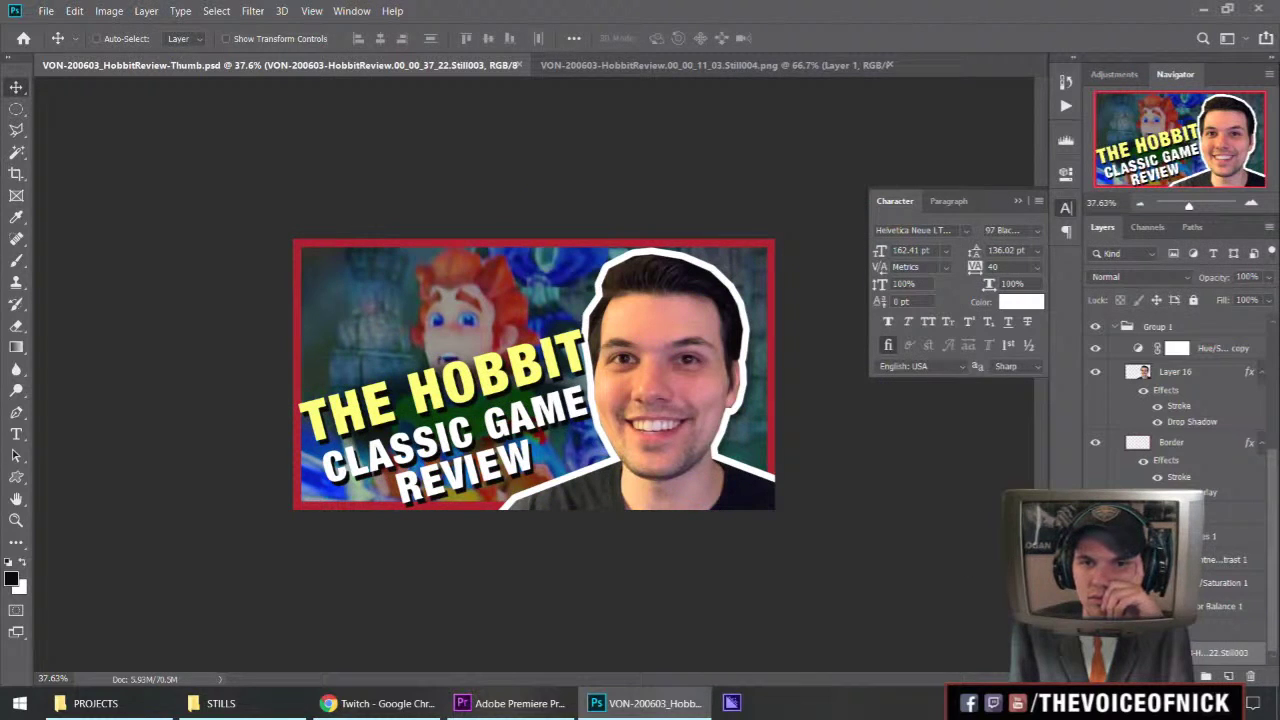
Hide the Layer 16 portrait, and move and enlarge the Still003 background so the game character takes the portrait's place.
scroll(1180, 450, up, 4)
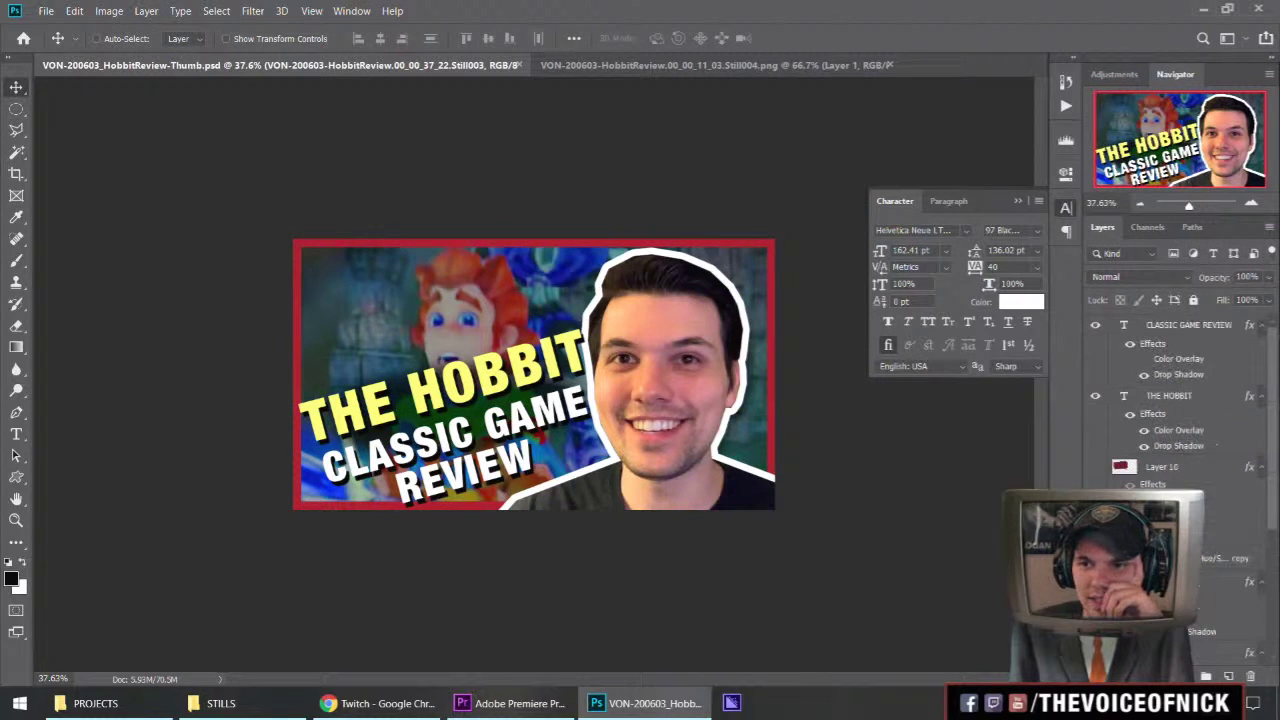
click(1095, 581)
scroll(1150, 580, down, 4)
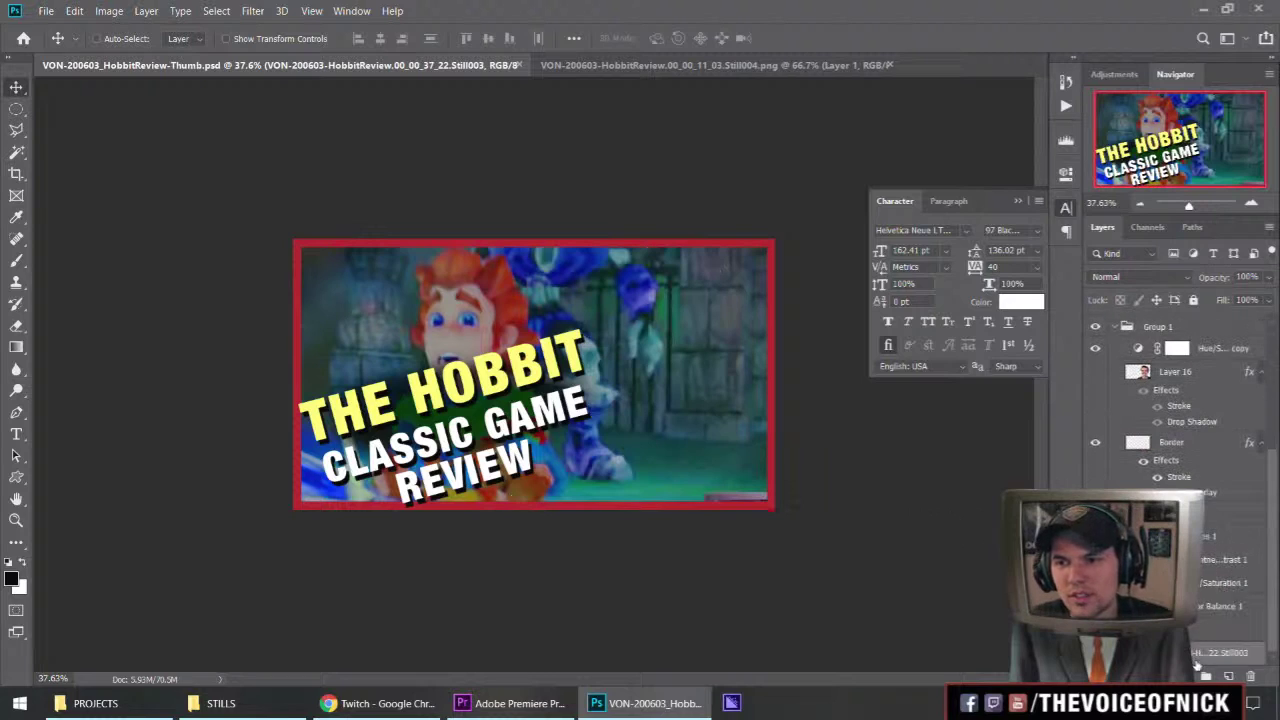
drag(508, 411, 675, 441)
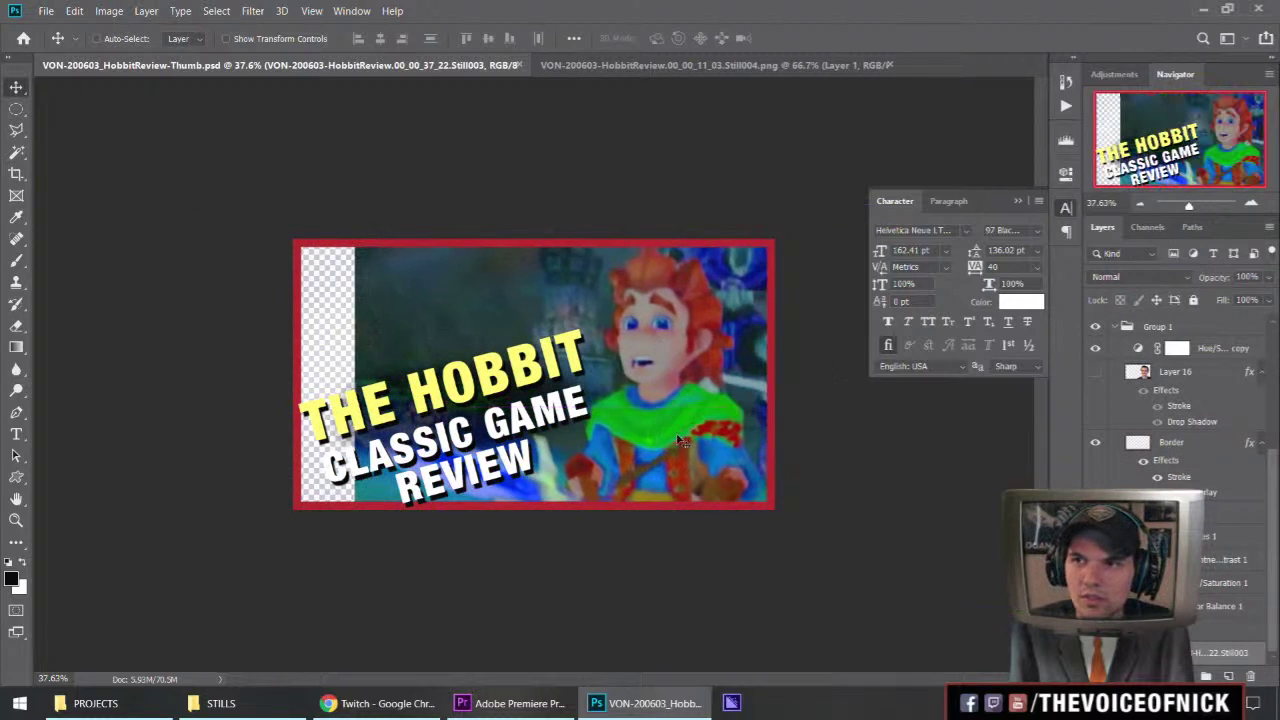
key(ctrl+t)
drag(714, 204, 721, 159)
drag(621, 302, 640, 329)
key(Return)
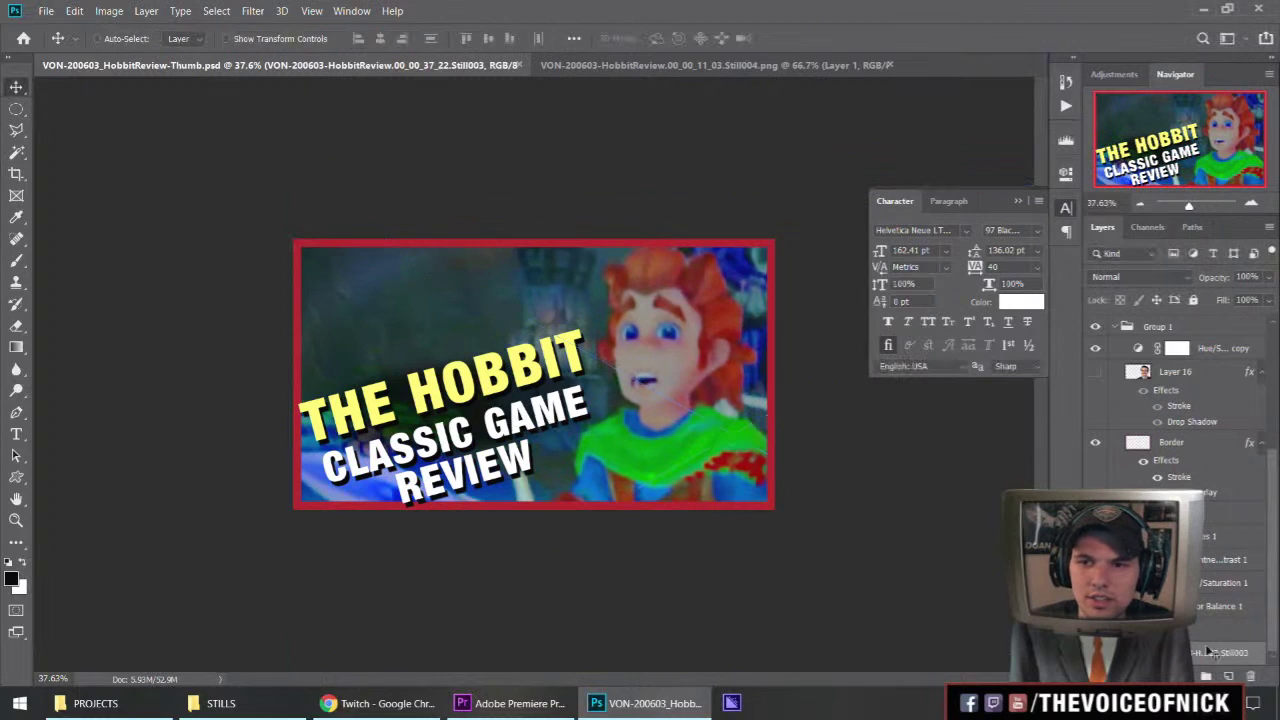
Move the THE HOBBIT and CLASSIC GAME REVIEW text layers up together beside the game character's face.
scroll(1165, 466, up, 3)
click(1190, 398)
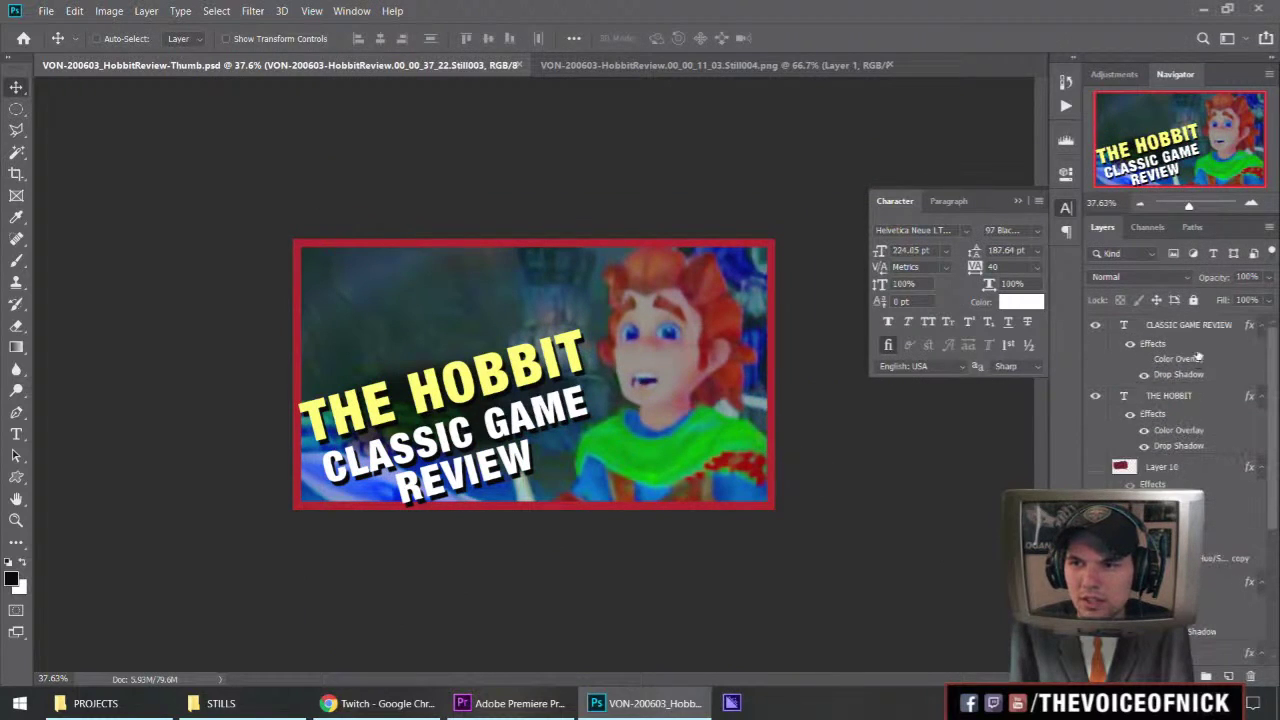
shift+click(1199, 327)
scroll(1201, 469, down, 3)
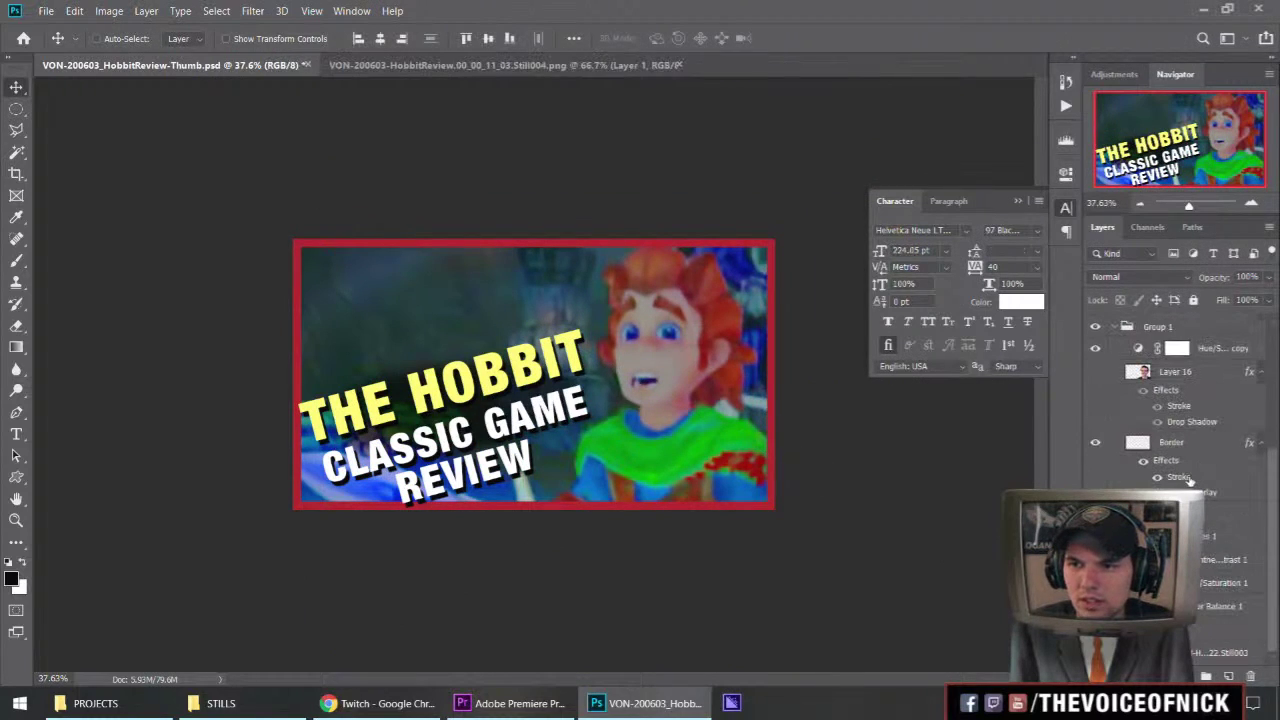
scroll(1188, 480, up, 3)
scroll(1195, 444, down, 3)
drag(541, 448, 546, 410)
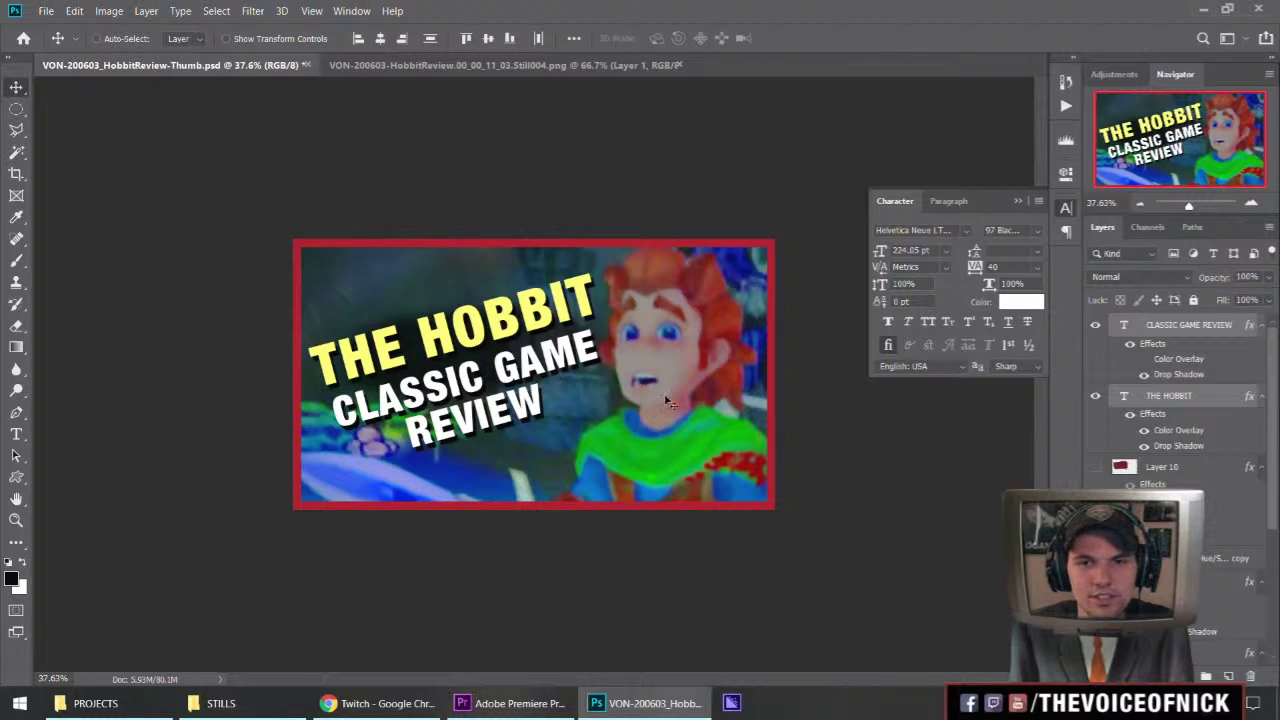
Set the Shadow layer's opacity to 41%.
click(1190, 581)
scroll(1190, 581, down, 2)
click(1240, 582)
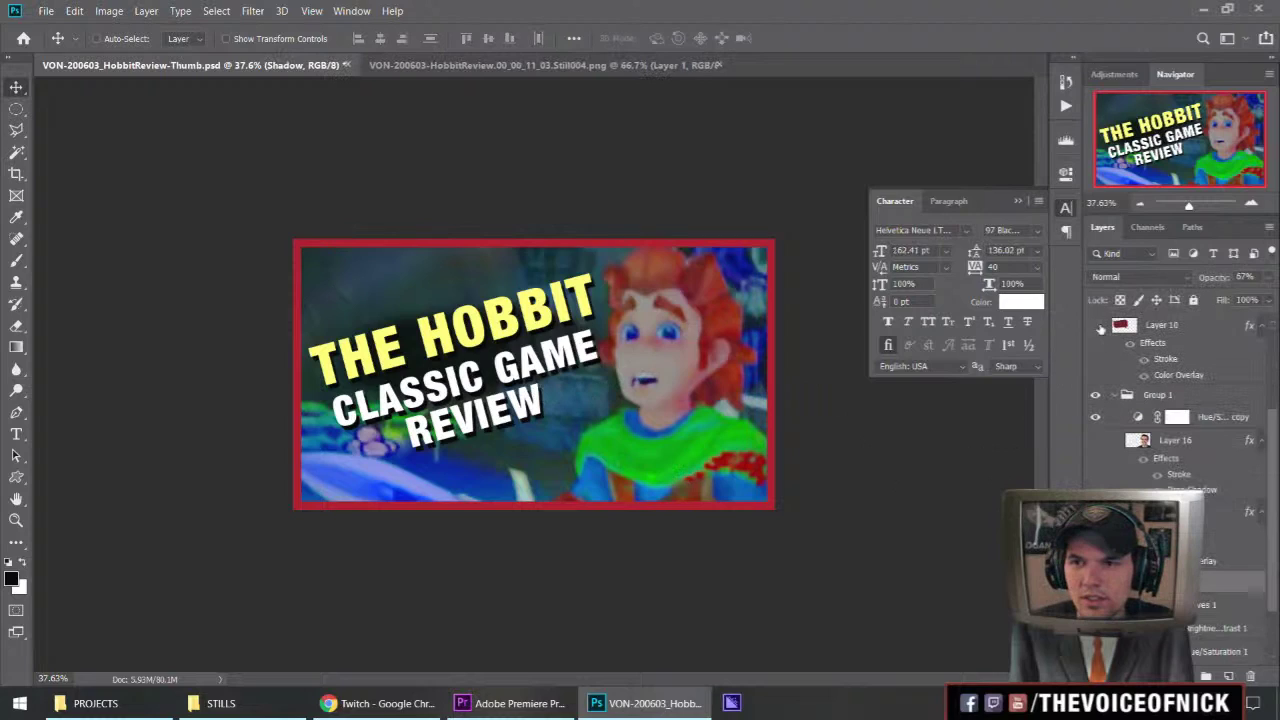
drag(1215, 284, 1127, 290)
drag(1047, 299, 1250, 312)
scroll(1176, 490, up, 2)
scroll(1176, 490, down, 3)
Rotate the shadow by about -10.65° and scale it to about 109% width and 112% height behind the title text.
key(ctrl+t)
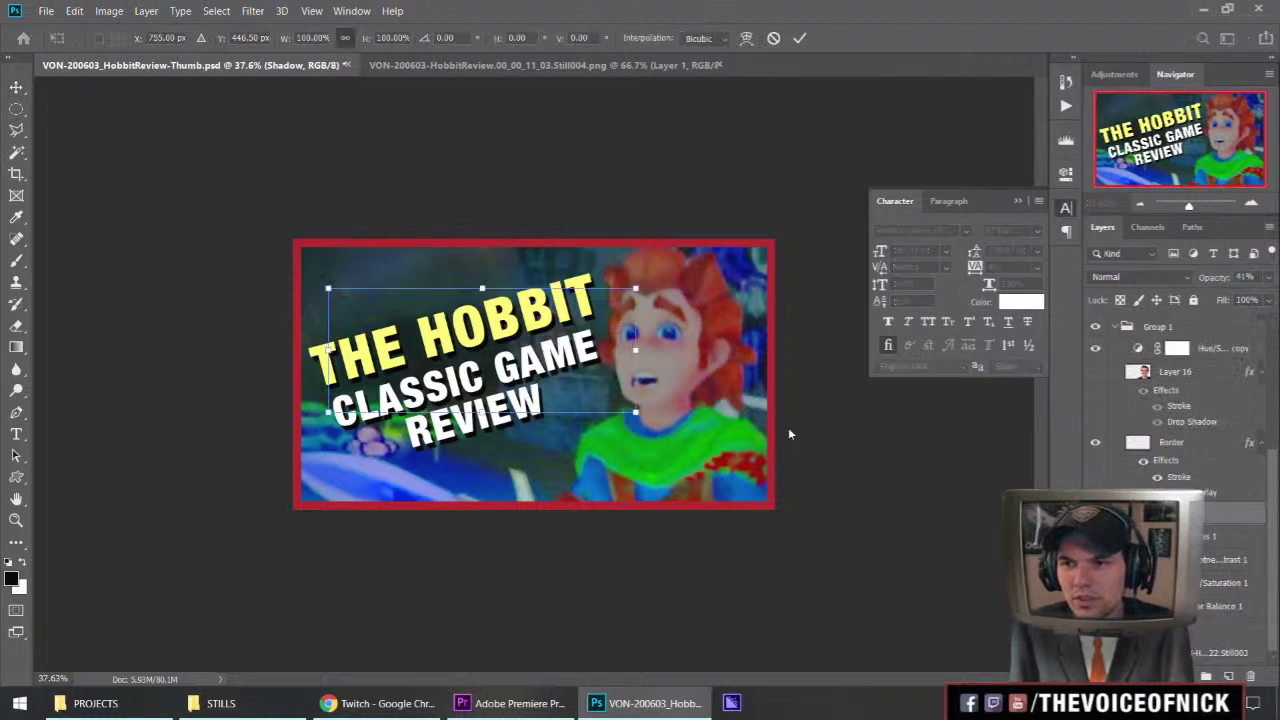
drag(524, 368, 526, 388)
drag(665, 384, 752, 341)
mouse_move(645, 400)
mouse_down()
mouse_move(678, 431)
mouse_move(667, 423)
mouse_move(668, 439)
mouse_move(659, 411)
mouse_up()
drag(500, 399, 491, 435)
drag(466, 306, 464, 298)
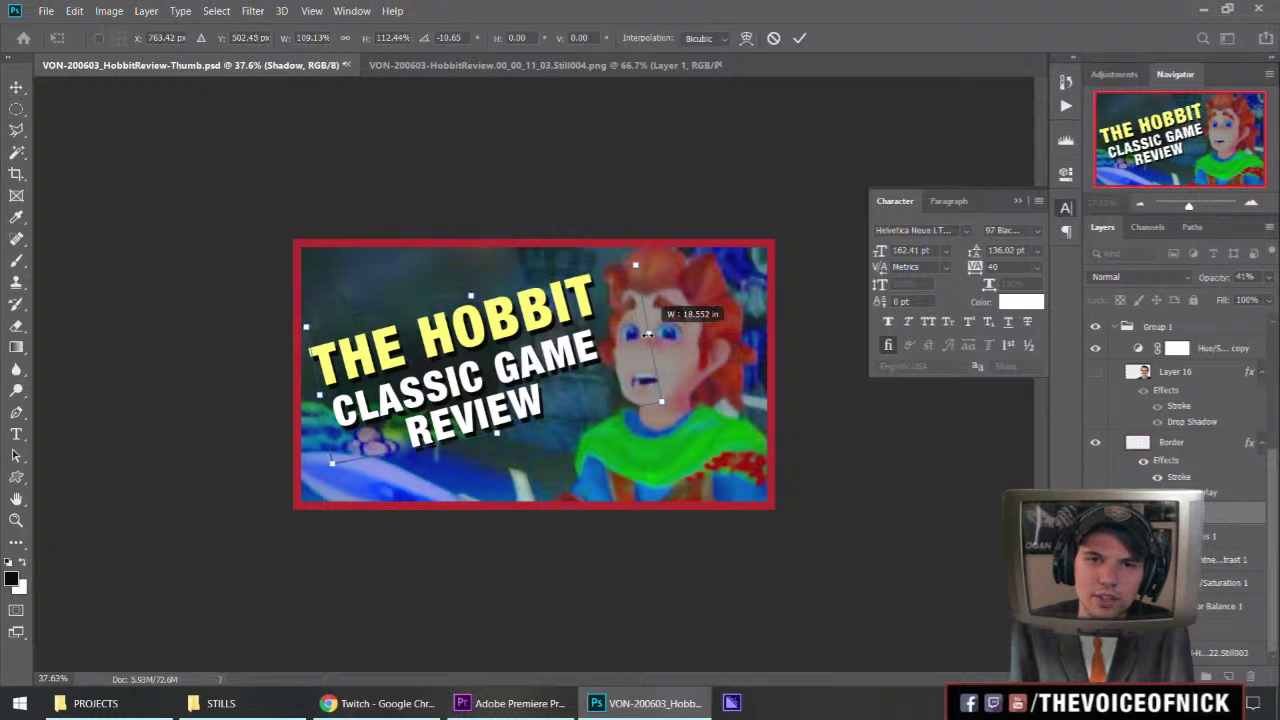
key(Return)
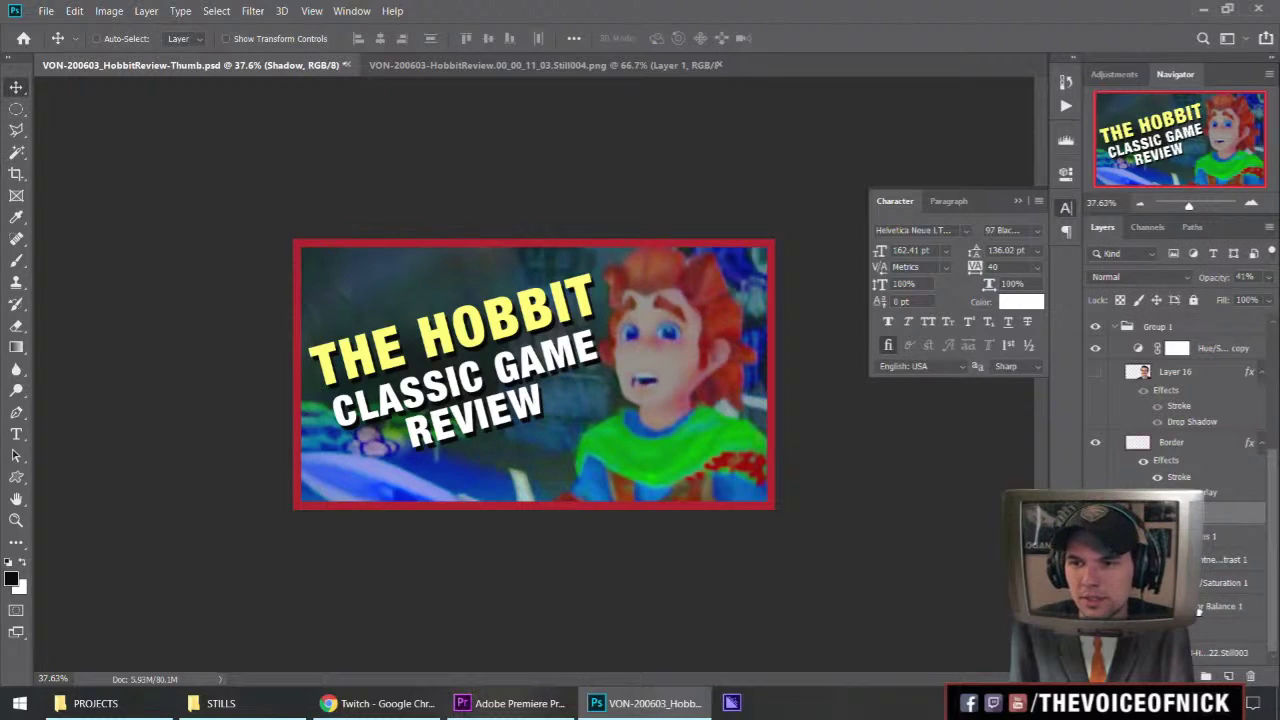
Compare the thumbnail with and without the Curves 1 adjustment.
click(1178, 536)
click(1095, 536)
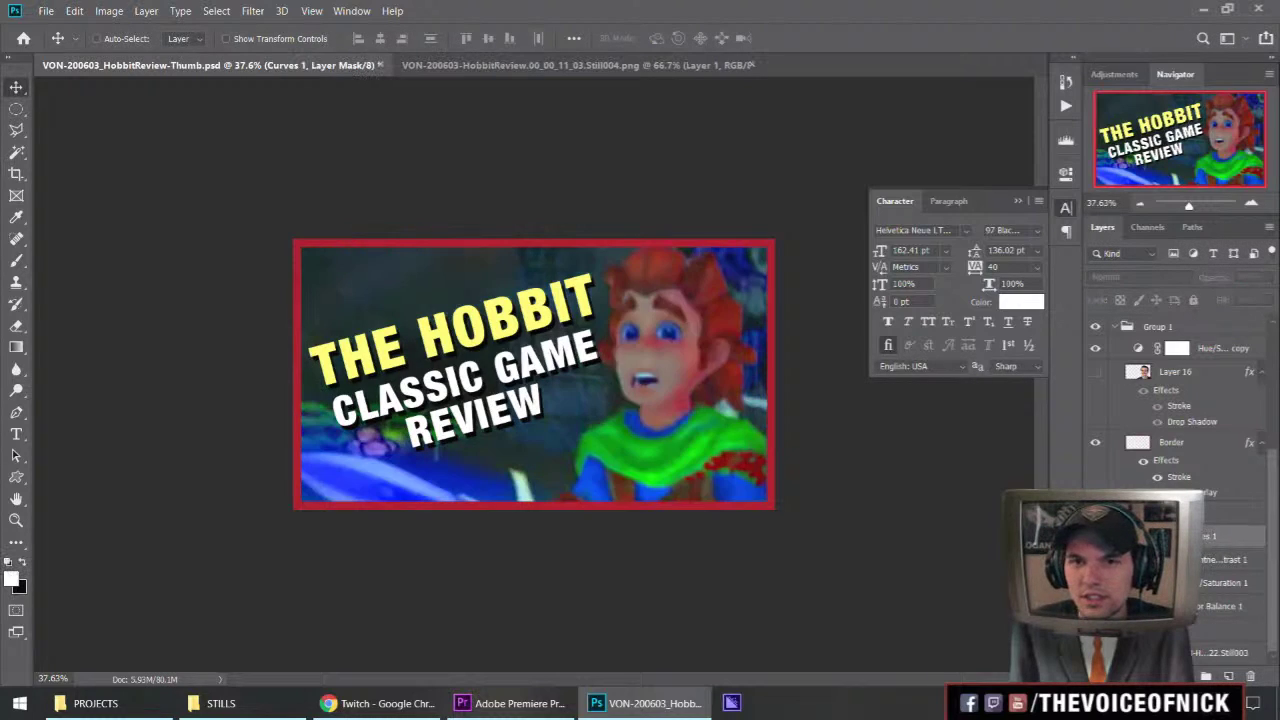
click(1095, 536)
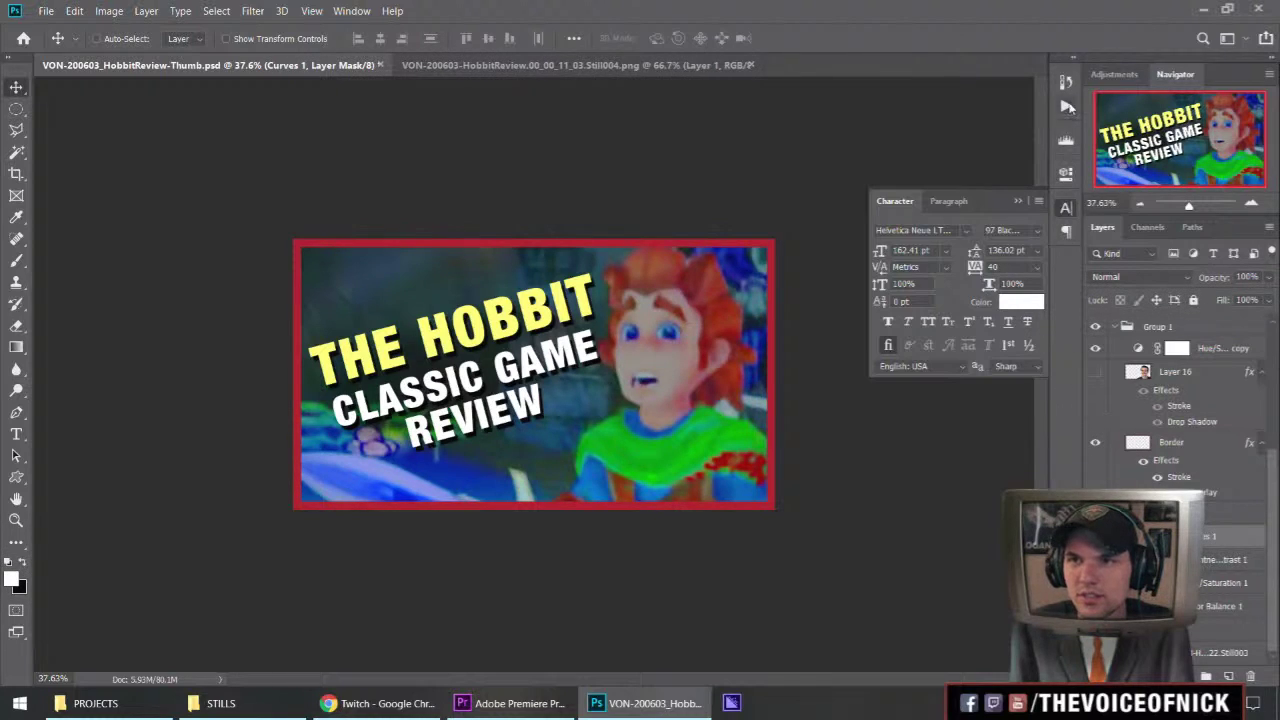
click(1064, 142)
click(1066, 207)
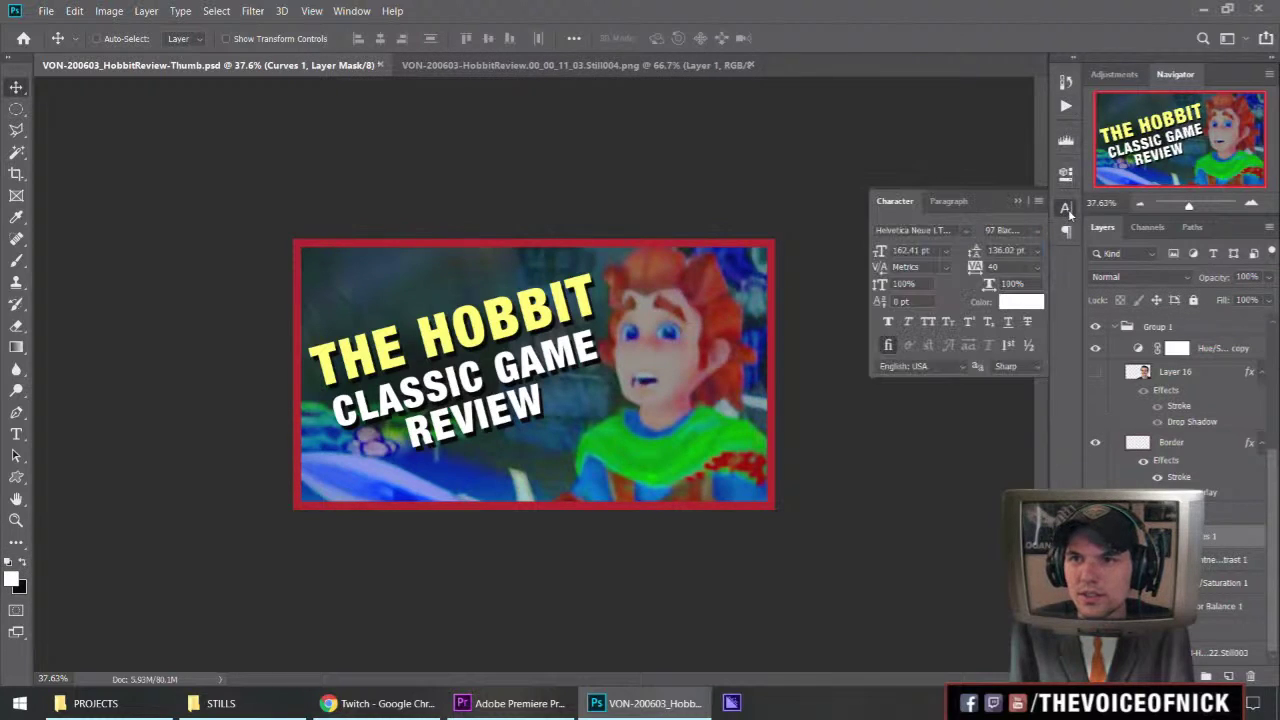
click(1066, 172)
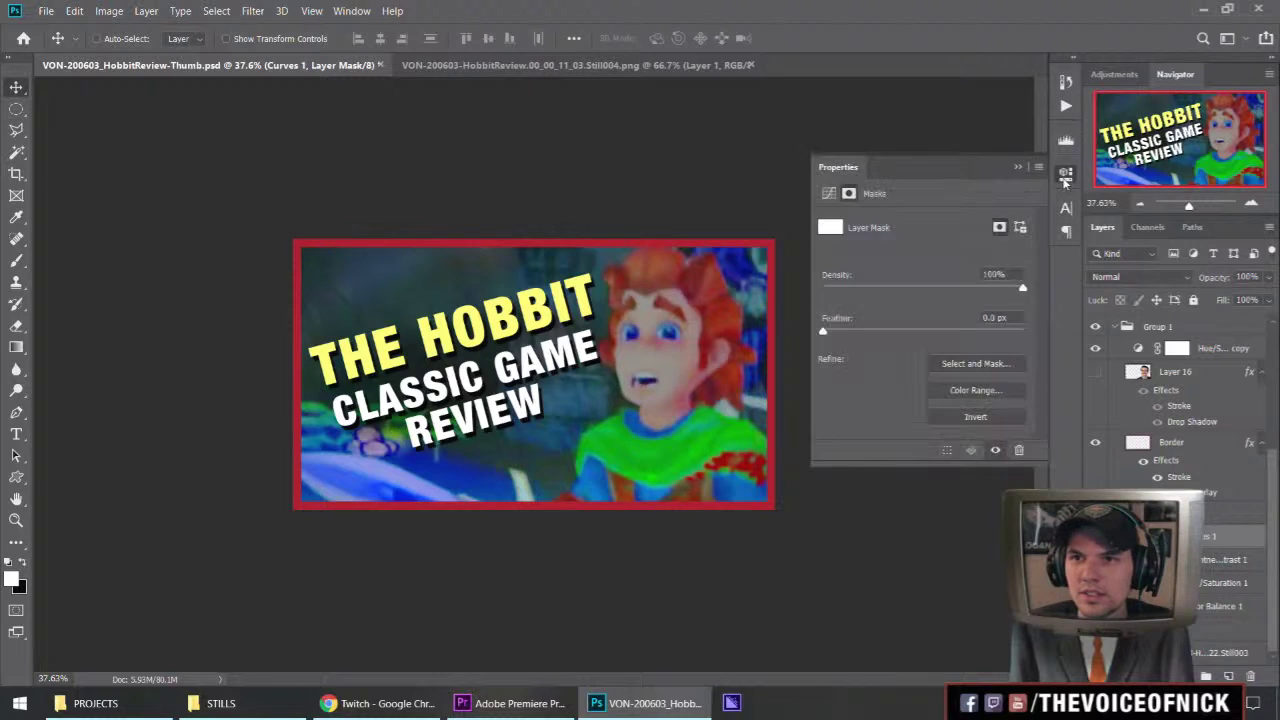
click(1066, 172)
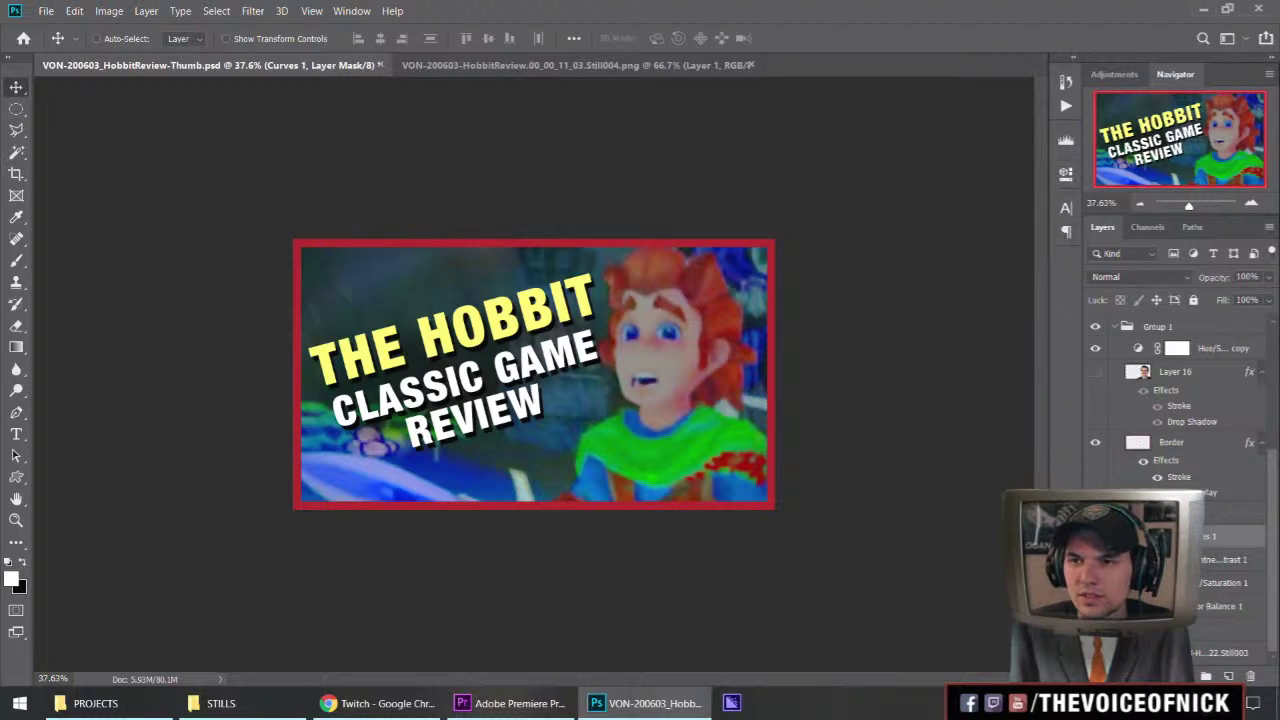
key(ctrl+alt+r)
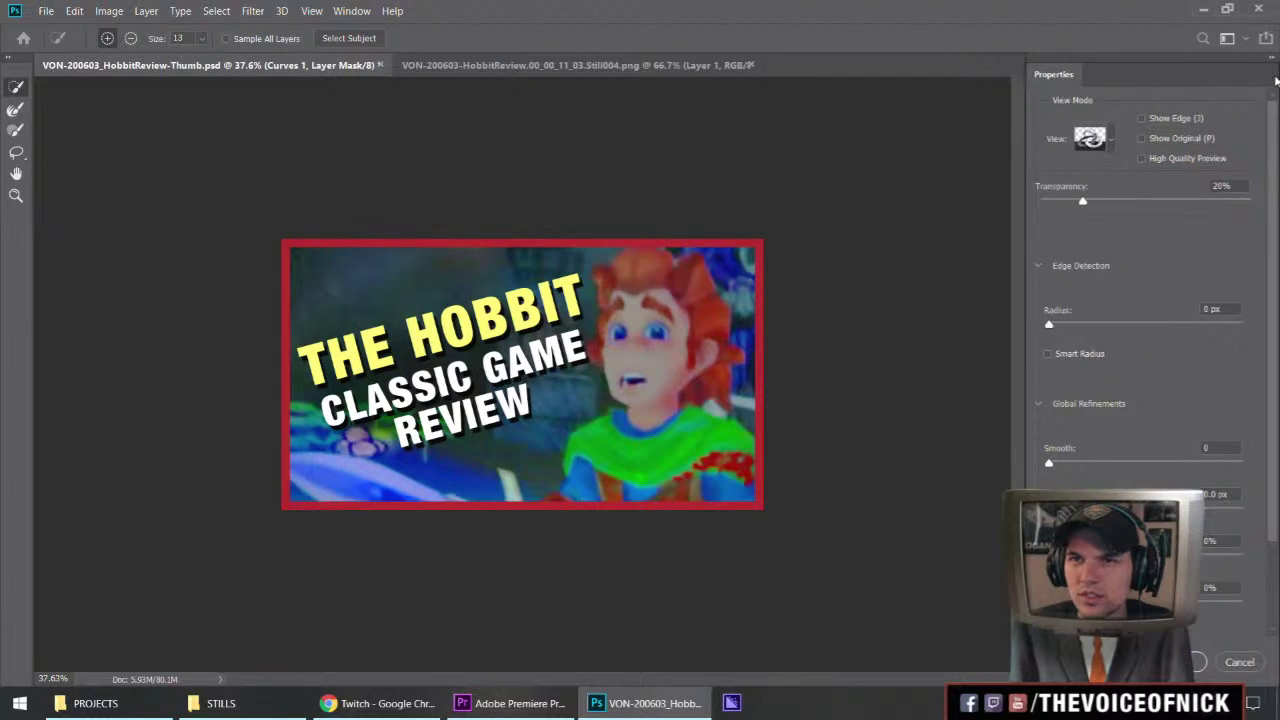
click(1239, 662)
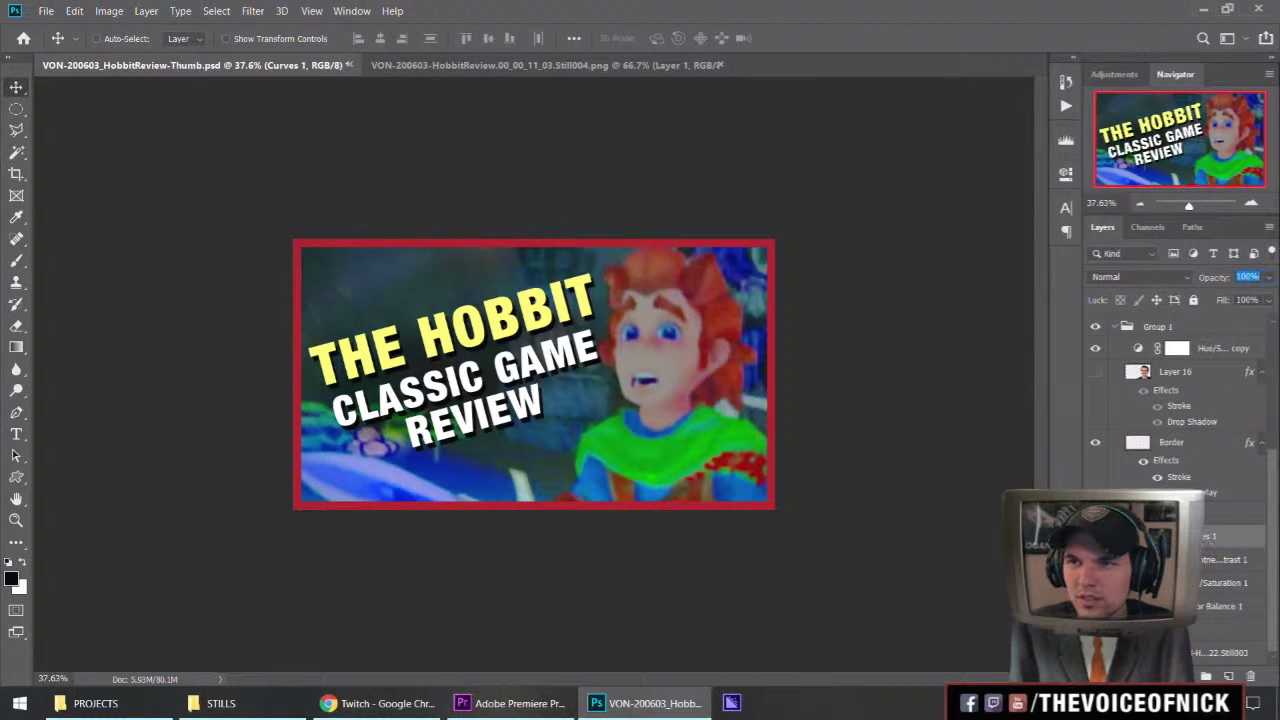
Open the curve settings of the Curves 1 adjustment layer.
click(362, 10)
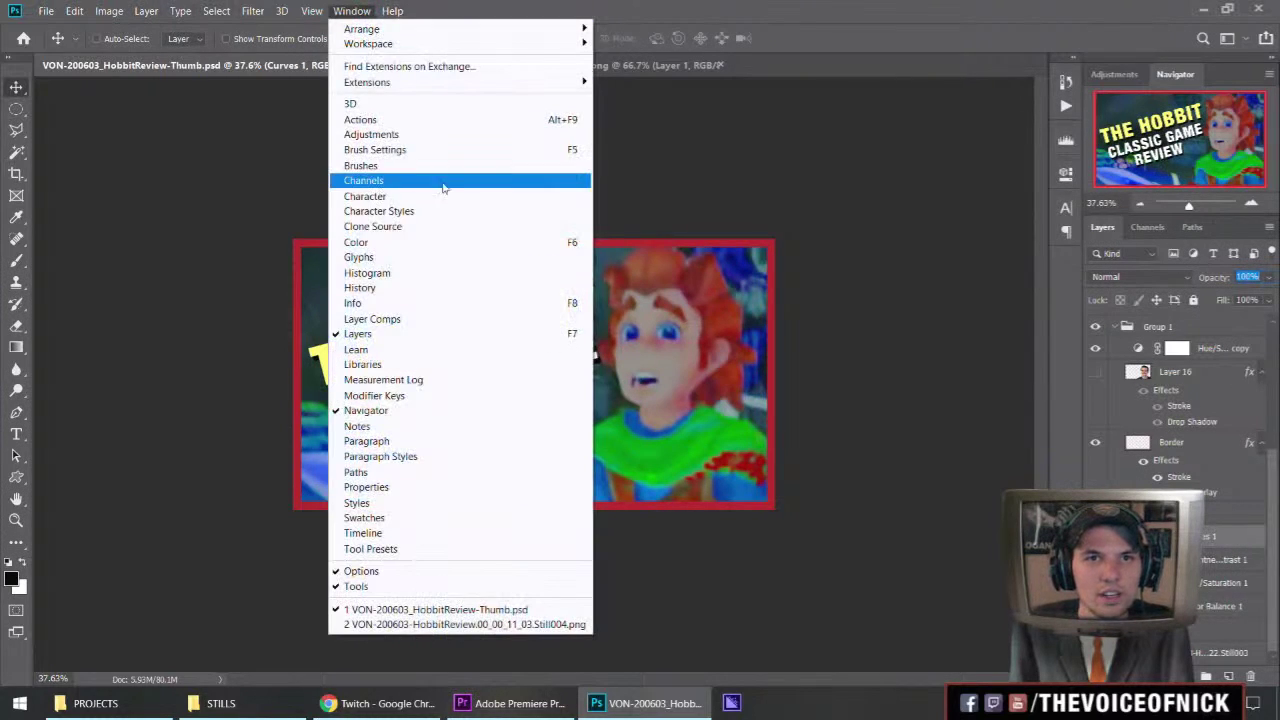
click(375, 196)
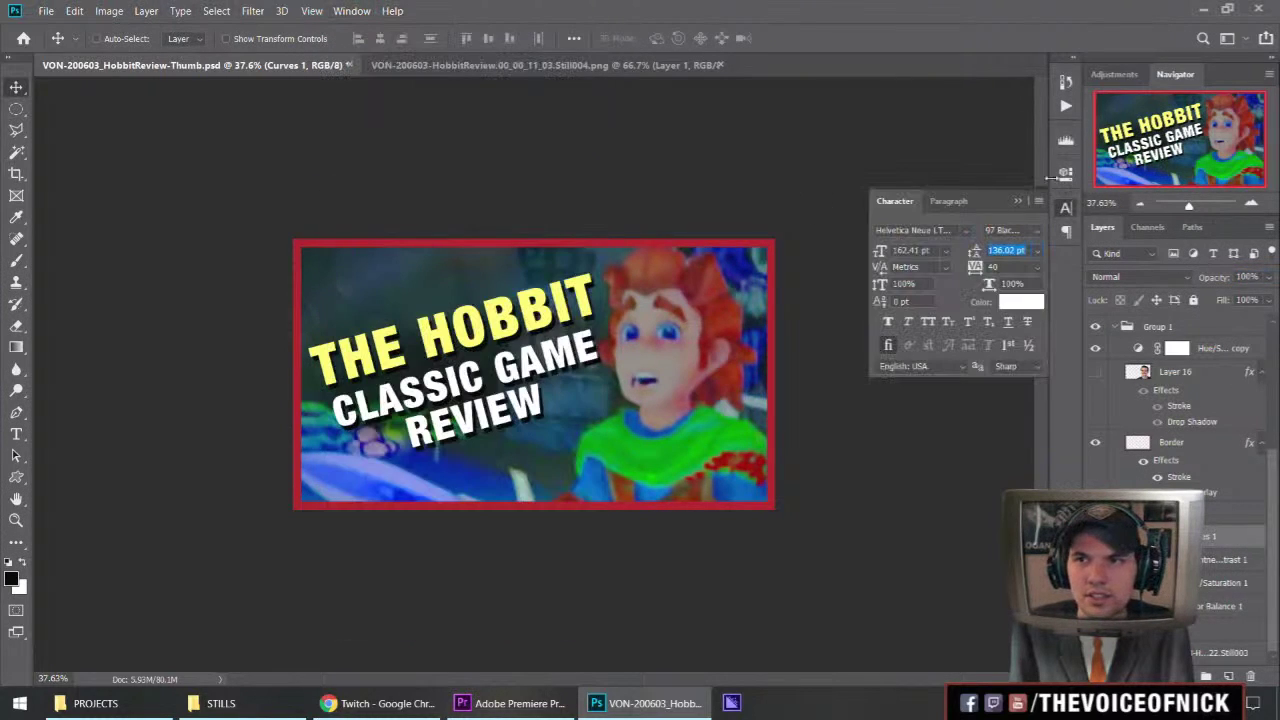
click(352, 10)
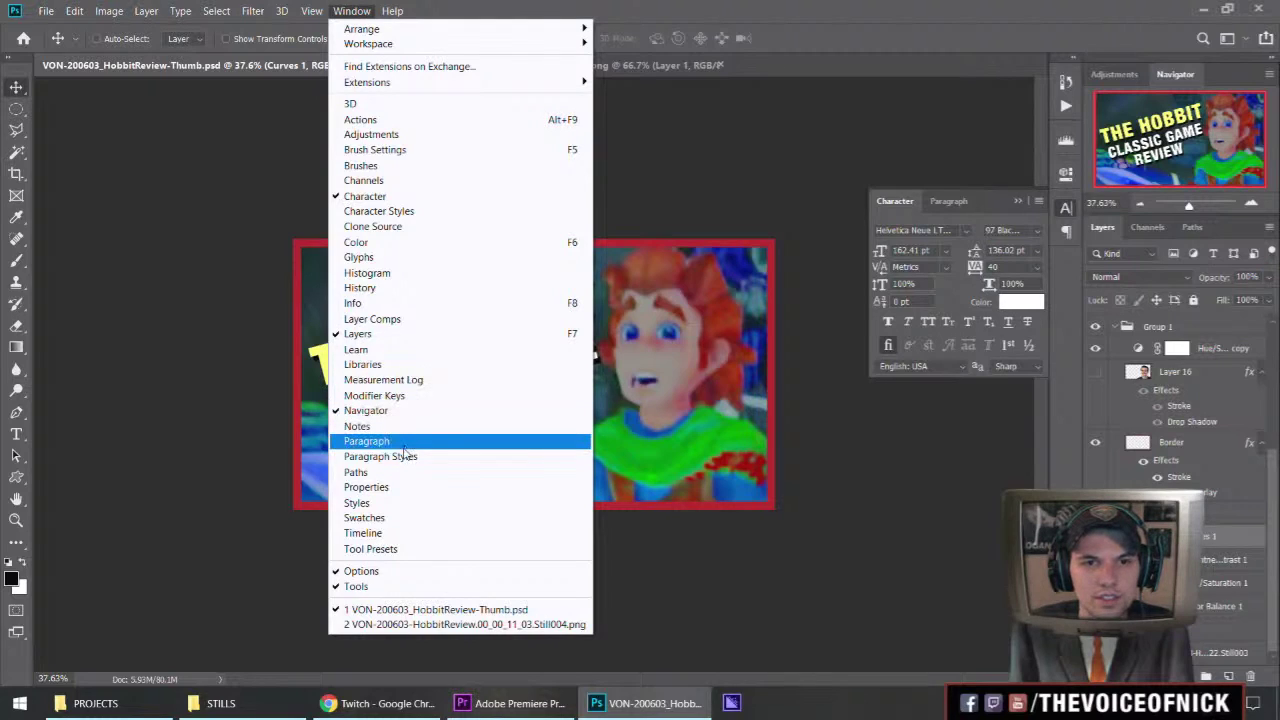
click(400, 487)
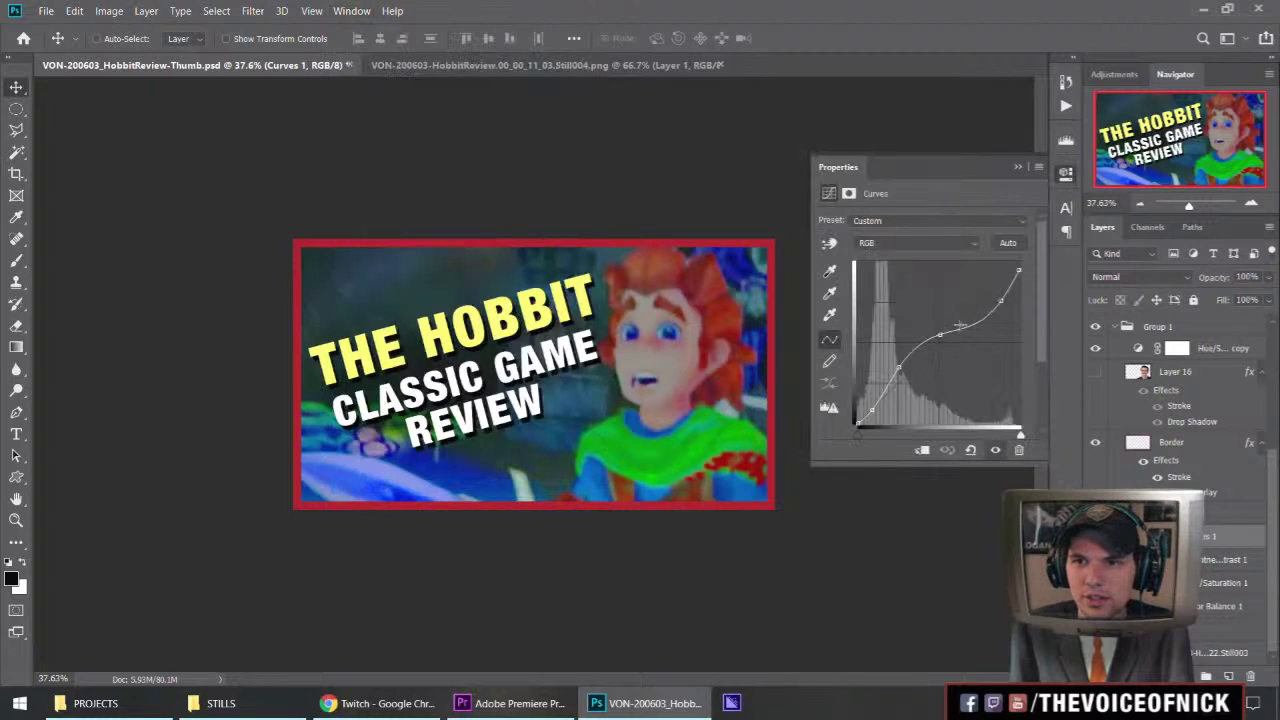
Delete the Curves 1, Brightness/Contrast 1, Hue/Saturation 1 and Color Balance 1 adjustment layers.
drag(1208, 536, 1250, 676)
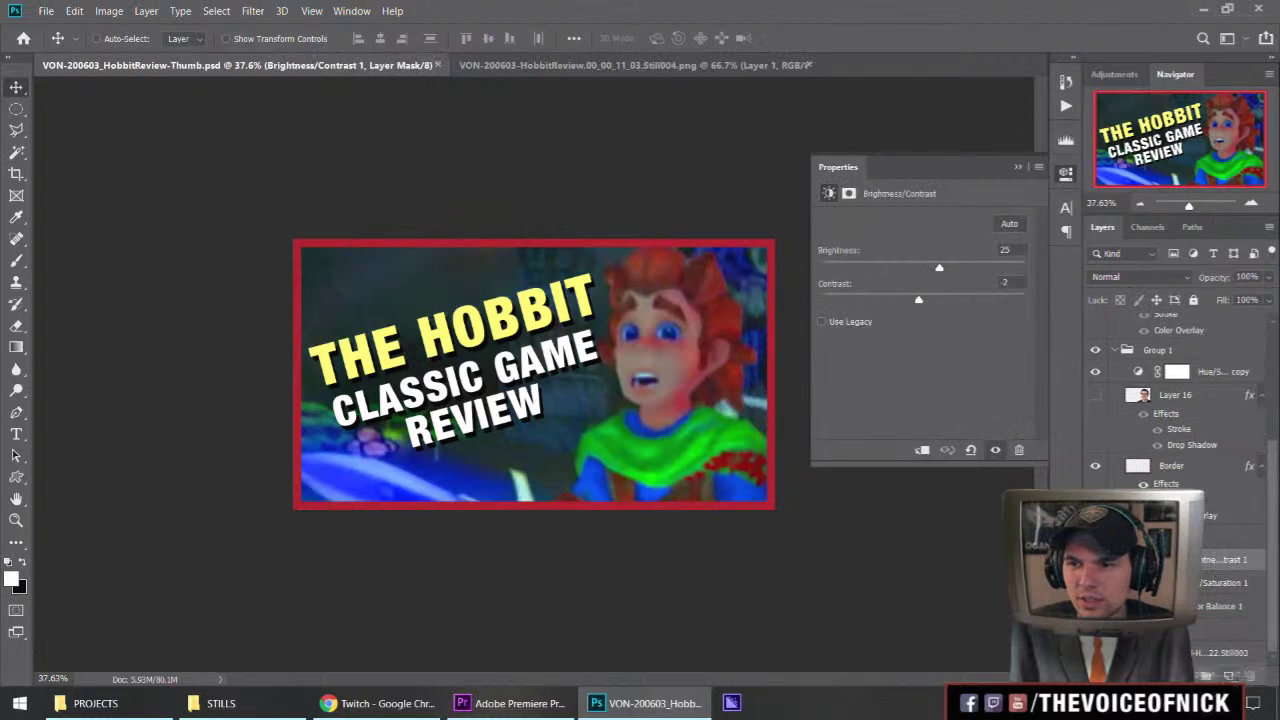
click(1222, 583)
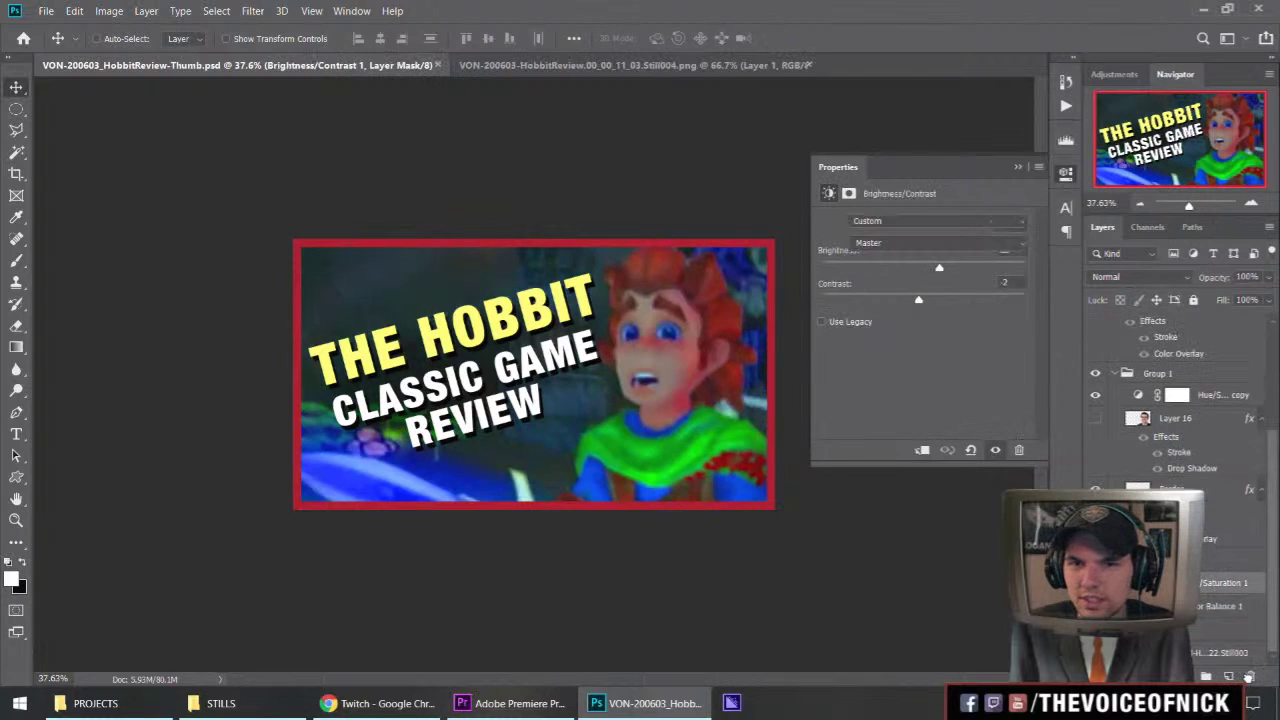
click(1225, 605)
drag(1222, 611, 1249, 676)
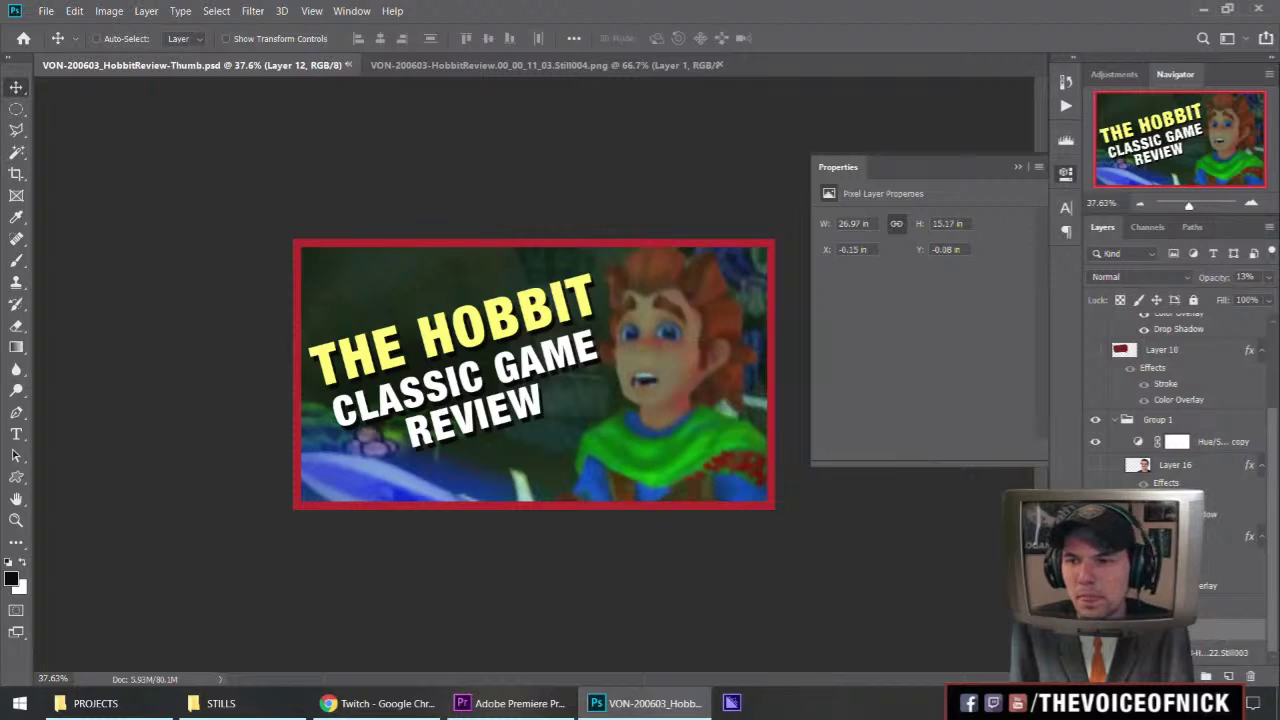
Add a new Brightness/Contrast adjustment layer and place it beneath Layer 12, directly above the background still.
click(1198, 653)
click(1208, 631)
click(1185, 676)
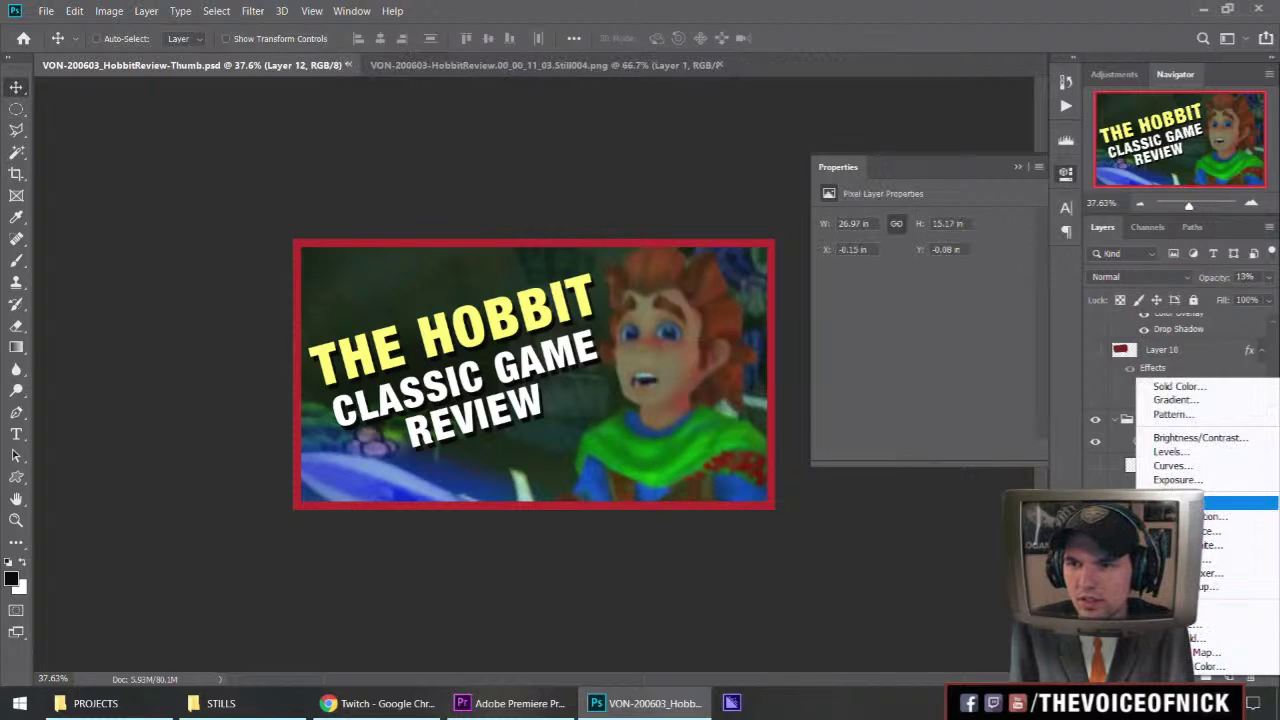
click(1200, 438)
scroll(1193, 637, down, 1)
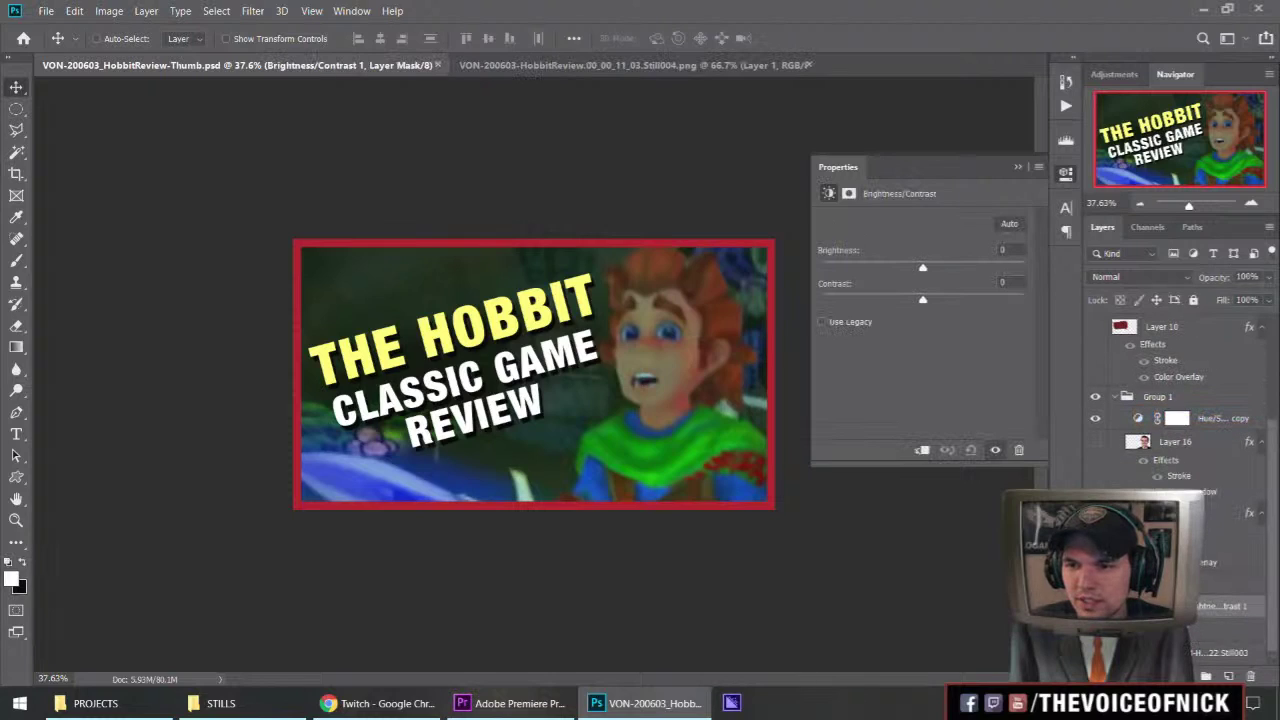
drag(1215, 606, 1215, 641)
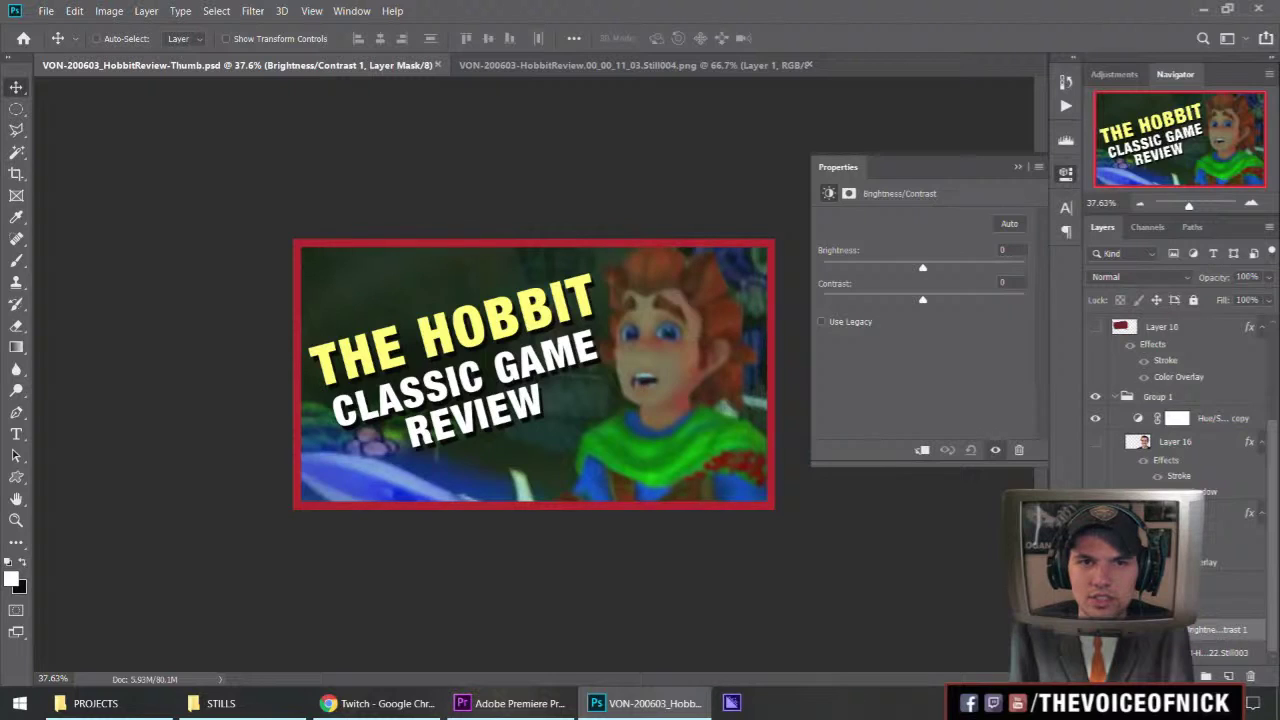
Load the outline of the old vignette layer as a selection and add an empty layer above the Brightness/Contrast adjustment.
ctrl+click(1163, 630)
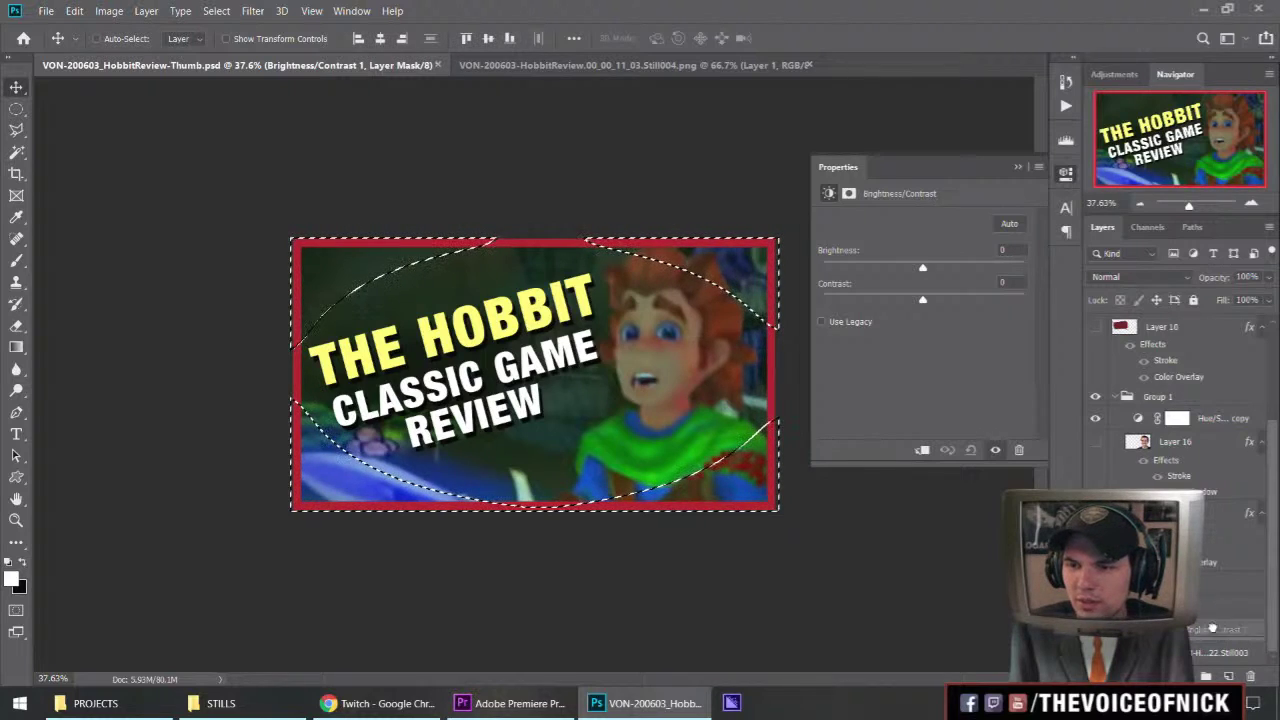
scroll(1180, 420, up, 1)
click(1227, 676)
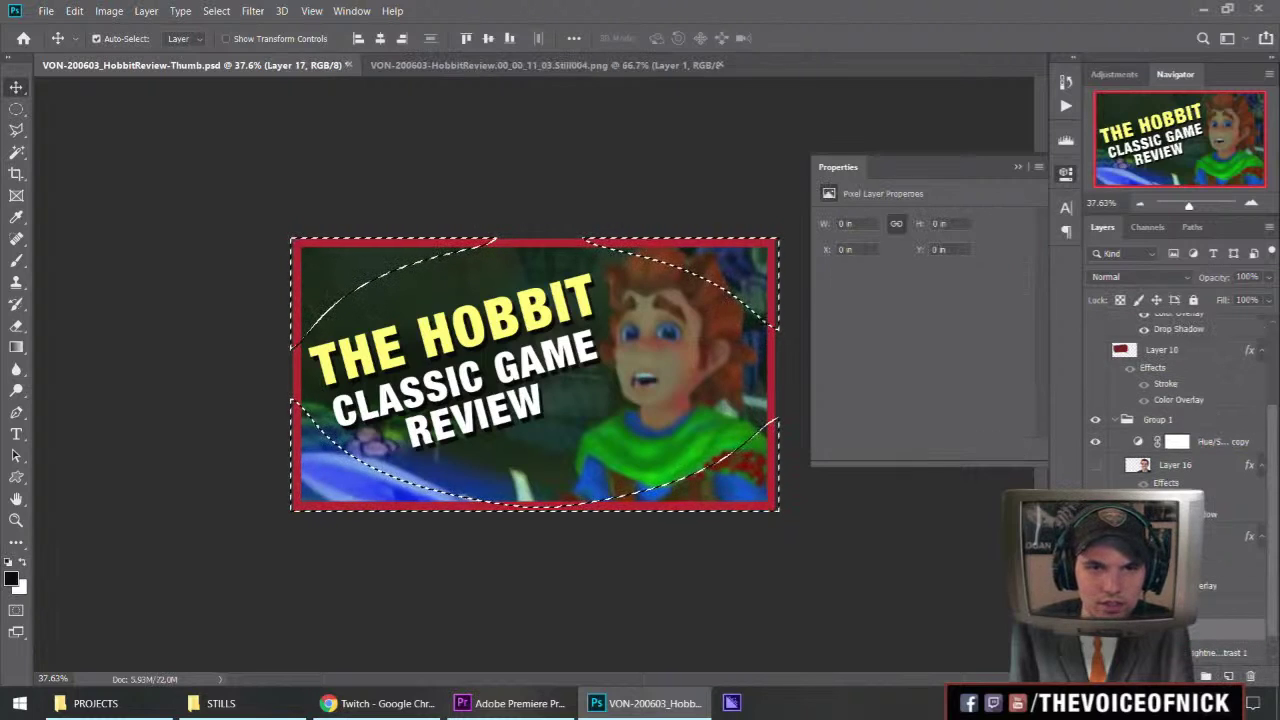
key(alt+BackSpace)
key(m)
key(ctrl+d)
drag(1213, 279, 1183, 288)
key(ctrl+t)
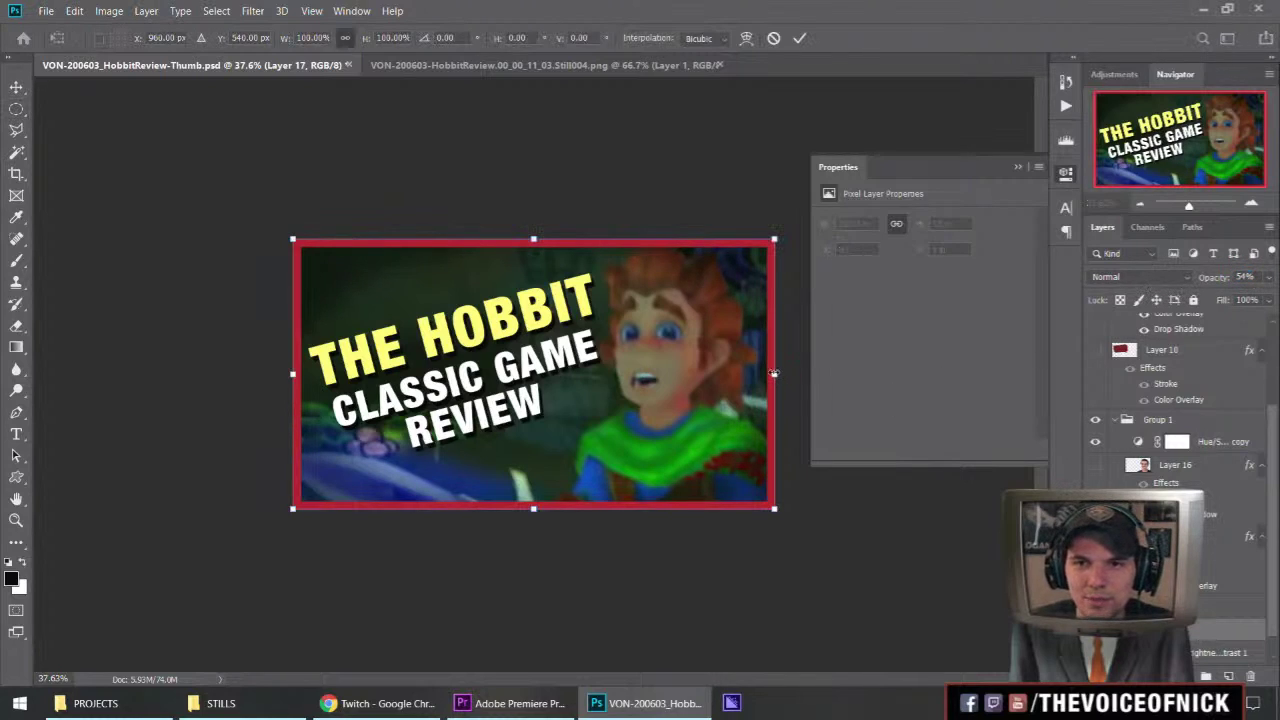
drag(775, 373, 811, 373)
key(Escape)
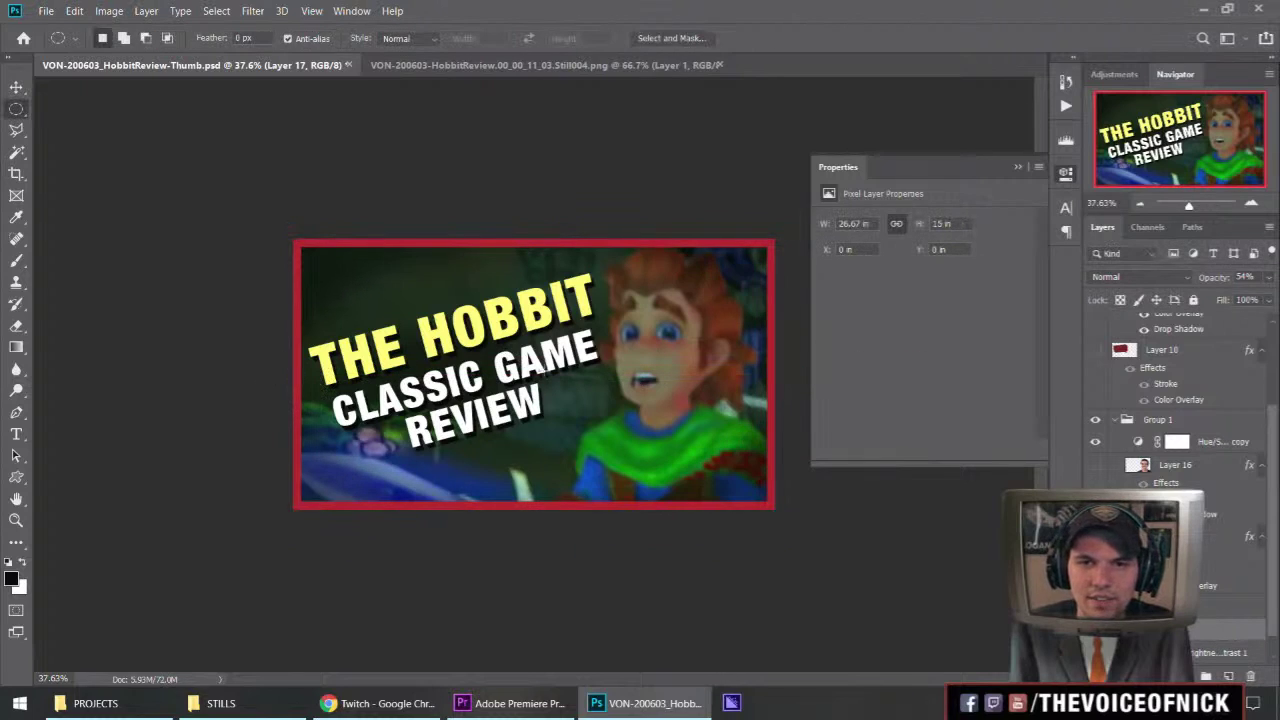
key(ctrl+z)
key(ctrl+z)
key(ctrl+z)
key(ctrl+d)
key(shift+m)
drag(364, 283, 667, 446)
key(ctrl+d)
Make a black vignette on the new layer with an elliptical opening over the canvas centre, feathered by 40 pixels.
key(shift+m)
drag(388, 299, 681, 449)
click(216, 10)
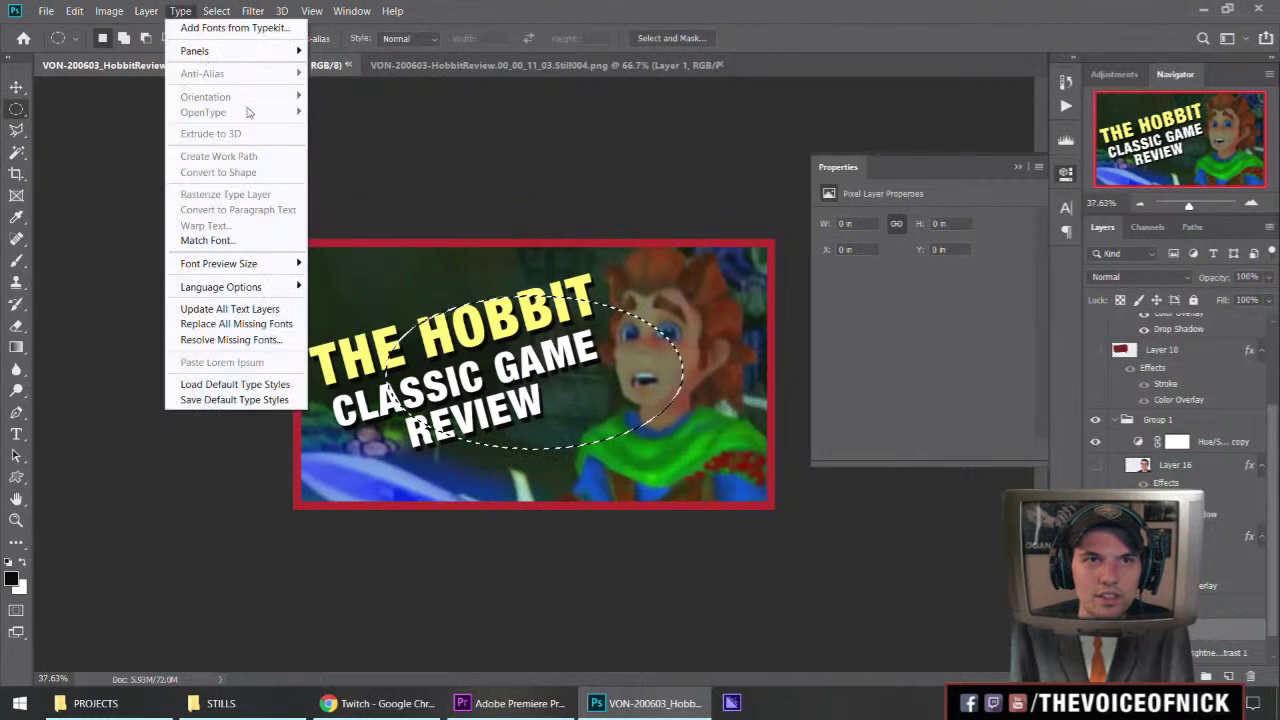
mouse_move(216, 11)
mouse_move(312, 240)
click(425, 295)
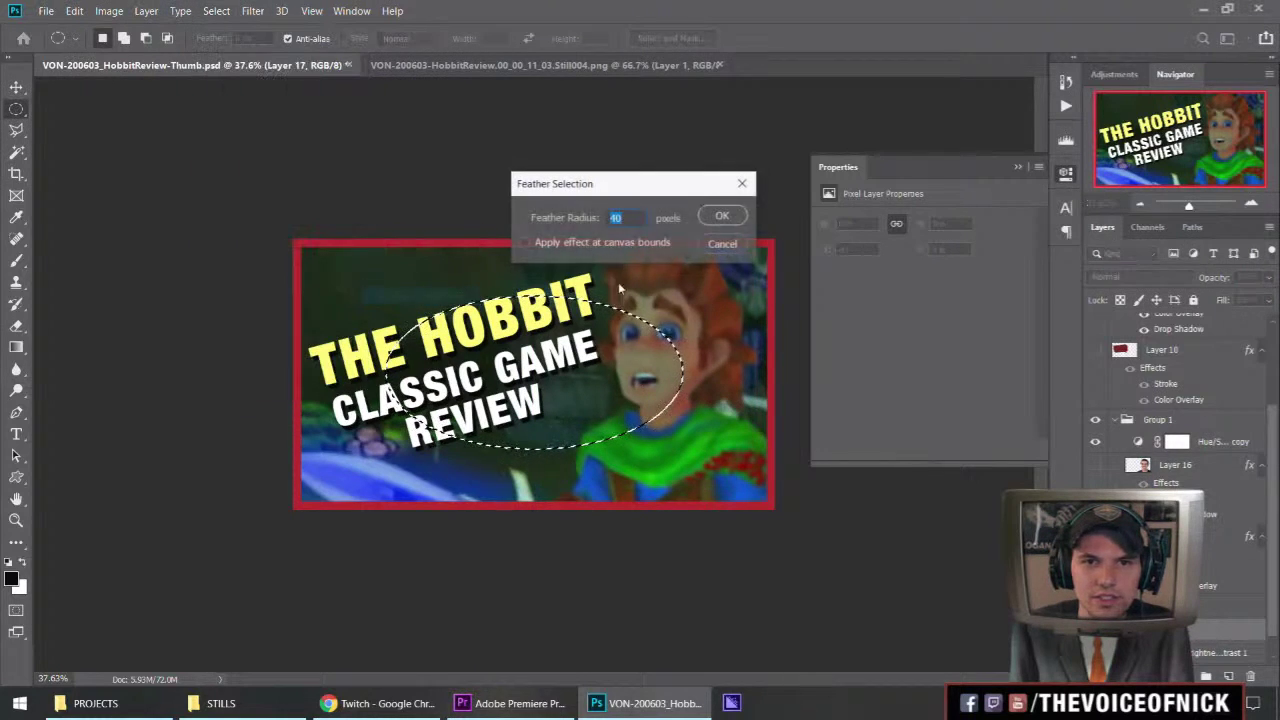
key(Return)
key(ctrl+shift+i)
key(Delete)
key(ctrl+d)
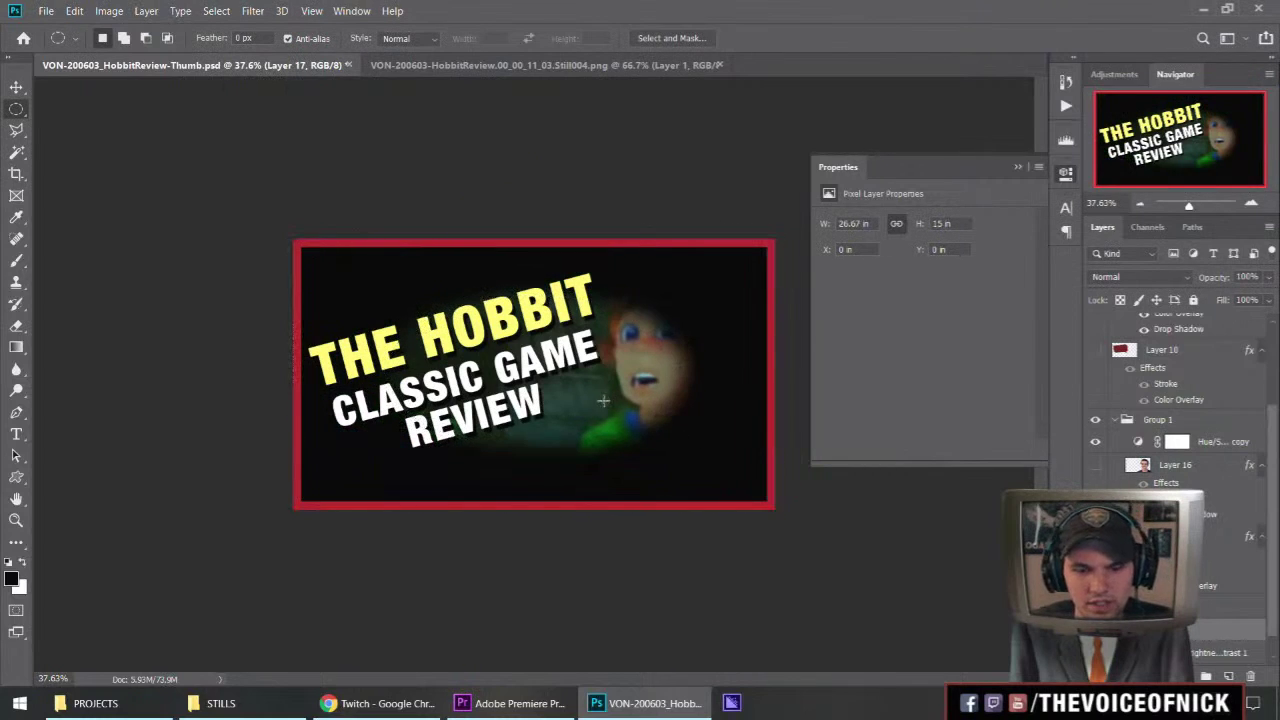
Scale the vignette to about 36.71 × 26.83 in, shift its opening toward the character, and set its opacity to 50%.
key(ctrl+t)
drag(773, 376, 884, 400)
drag(264, 368, 276, 370)
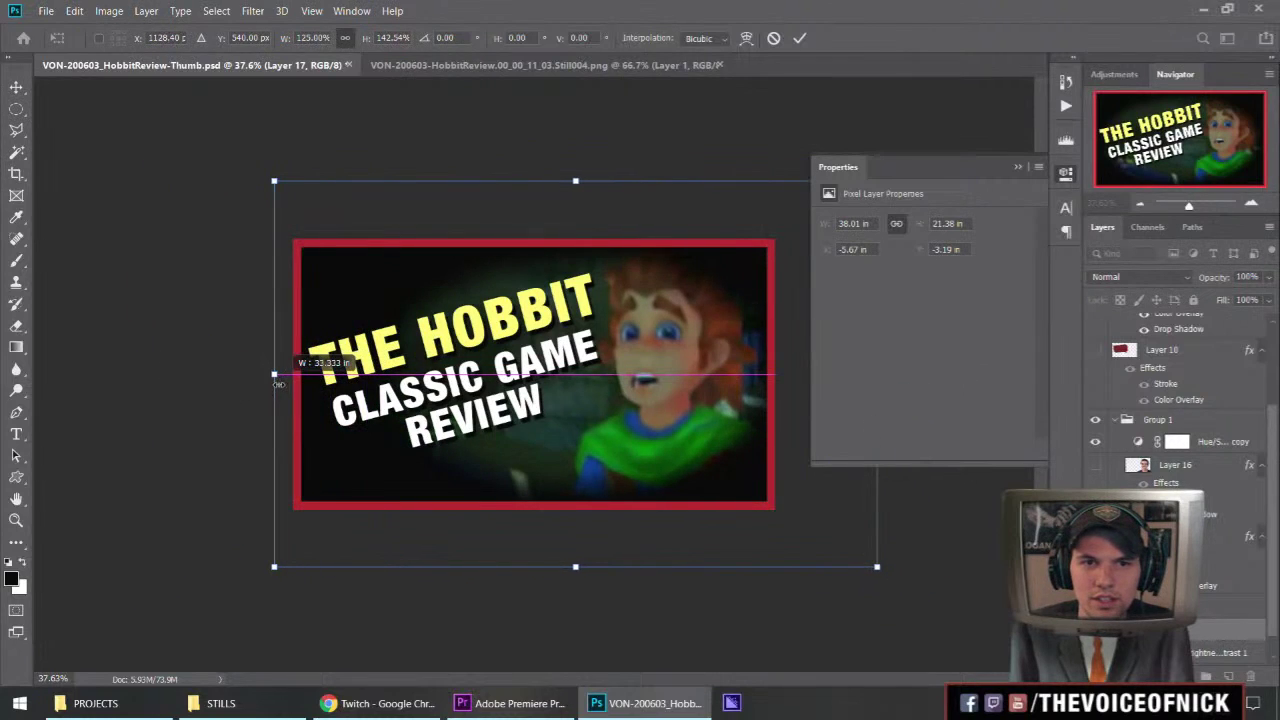
drag(568, 566, 570, 616)
drag(484, 308, 537, 280)
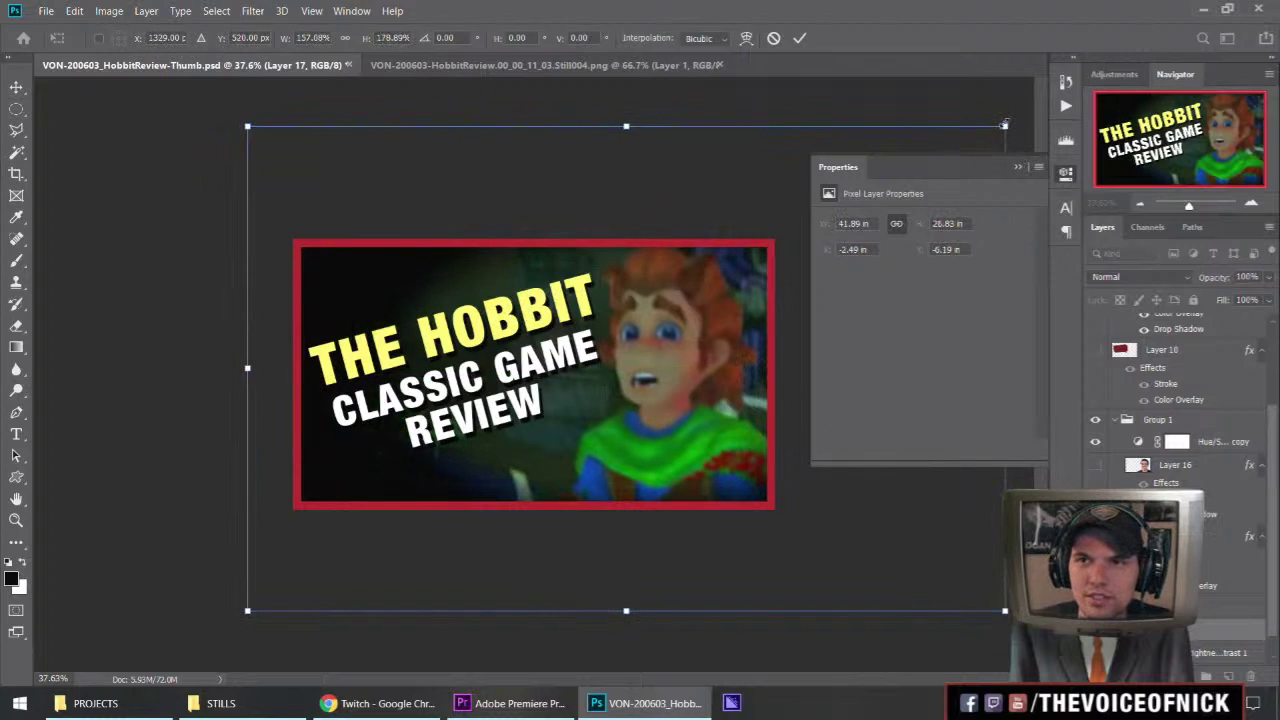
drag(1006, 138, 936, 138)
drag(238, 367, 271, 367)
key(Return)
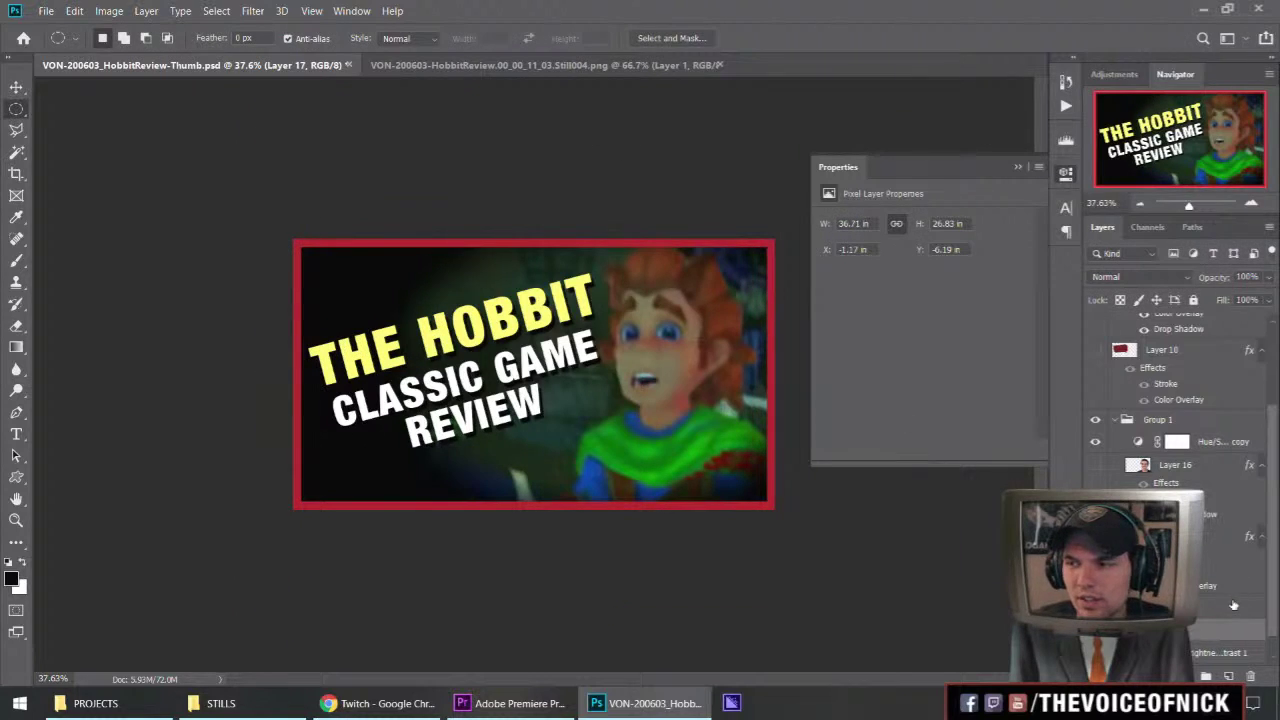
mouse_move(1220, 281)
mouse_down()
mouse_move(1128, 290)
mouse_move(1228, 282)
mouse_up()
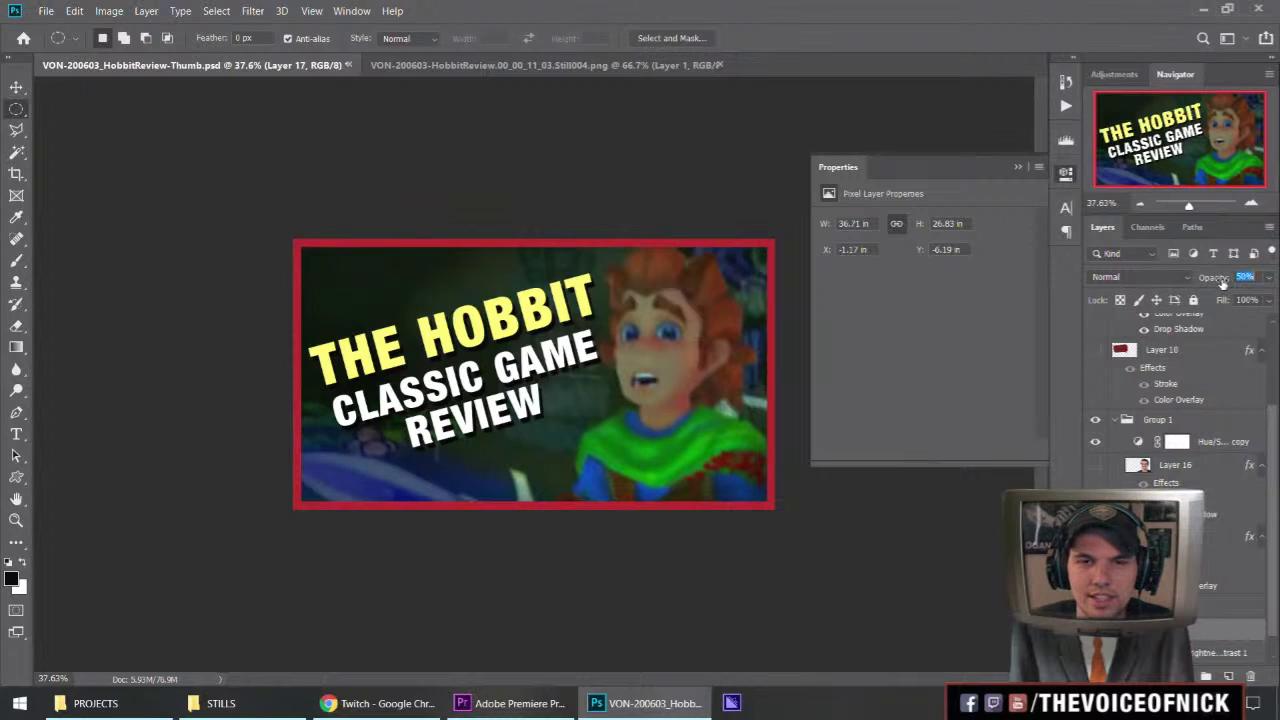
Duplicate the vignette layer and enlarge the copy to about 57.24 × 41.83 in around the thumbnail.
key(ctrl+j)
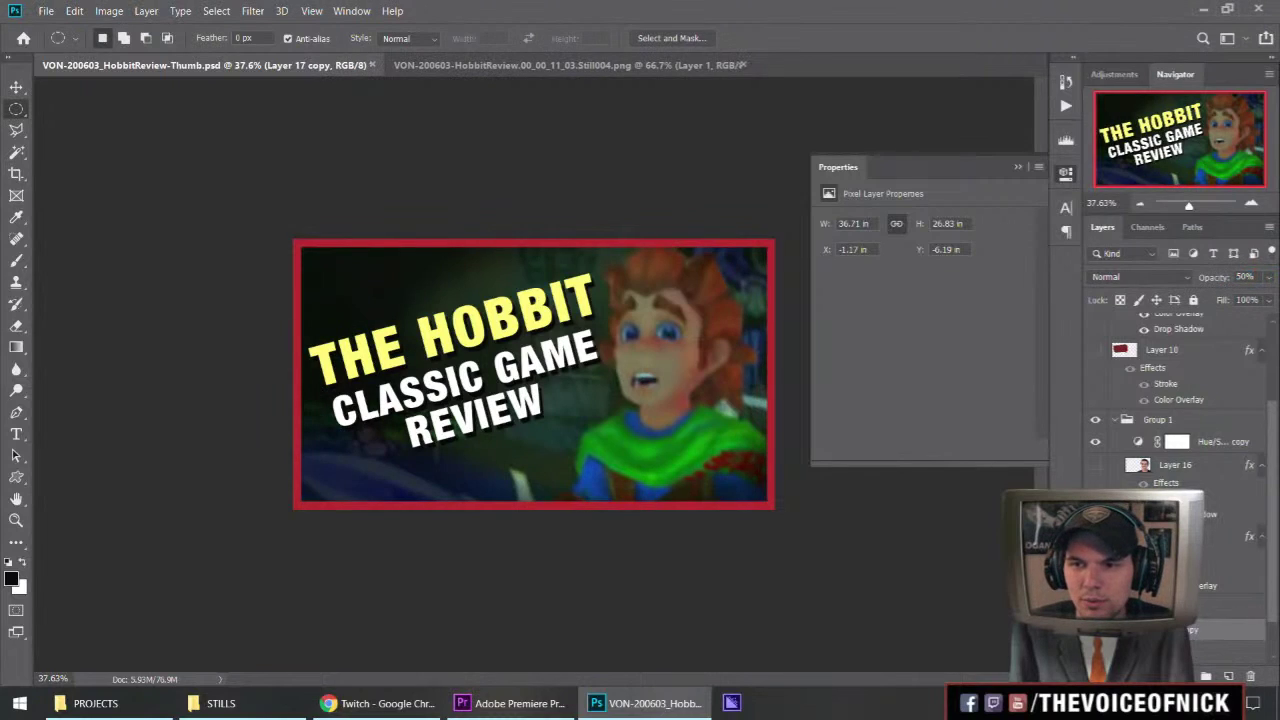
key(ctrl+t)
drag(605, 611, 594, 712)
drag(621, 272, 593, 278)
drag(305, 323, 299, 383)
drag(86, 440, 52, 444)
drag(471, 330, 486, 244)
key(Return)
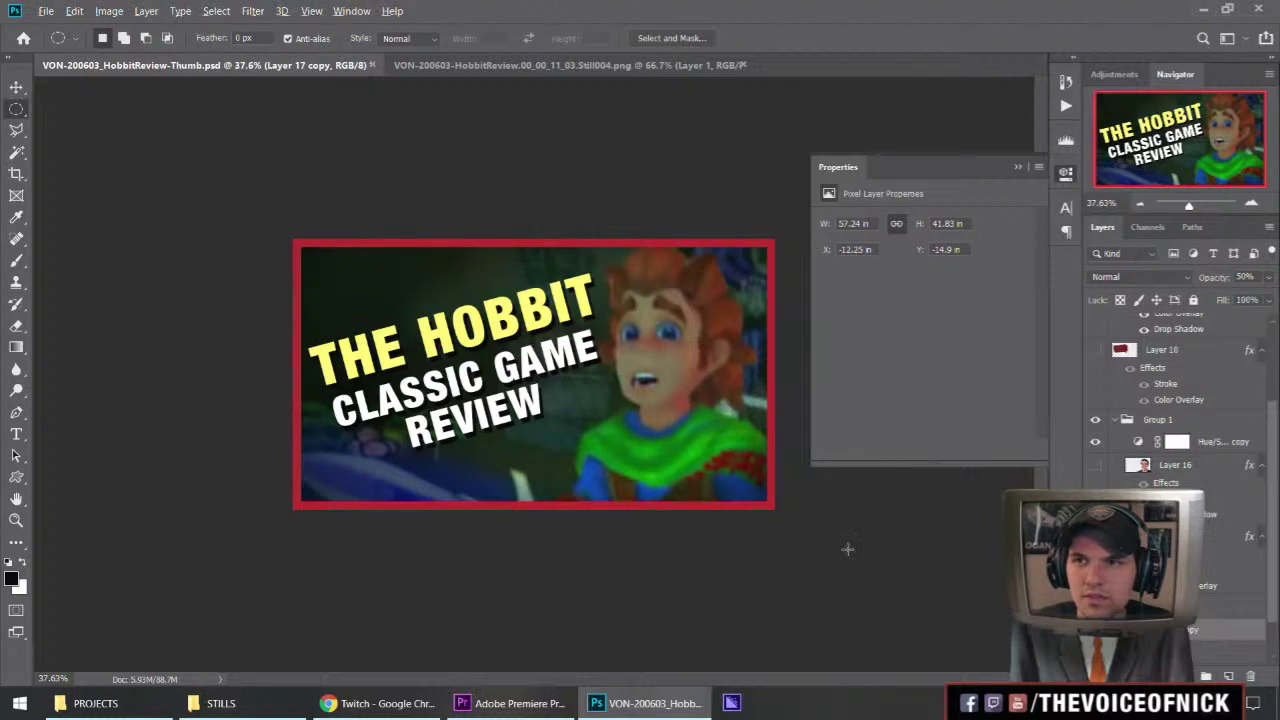
Set the Brightness/Contrast 1 adjustment to brightness 48 and contrast 14.
scroll(846, 562, down, 2)
scroll(846, 562, up, 1)
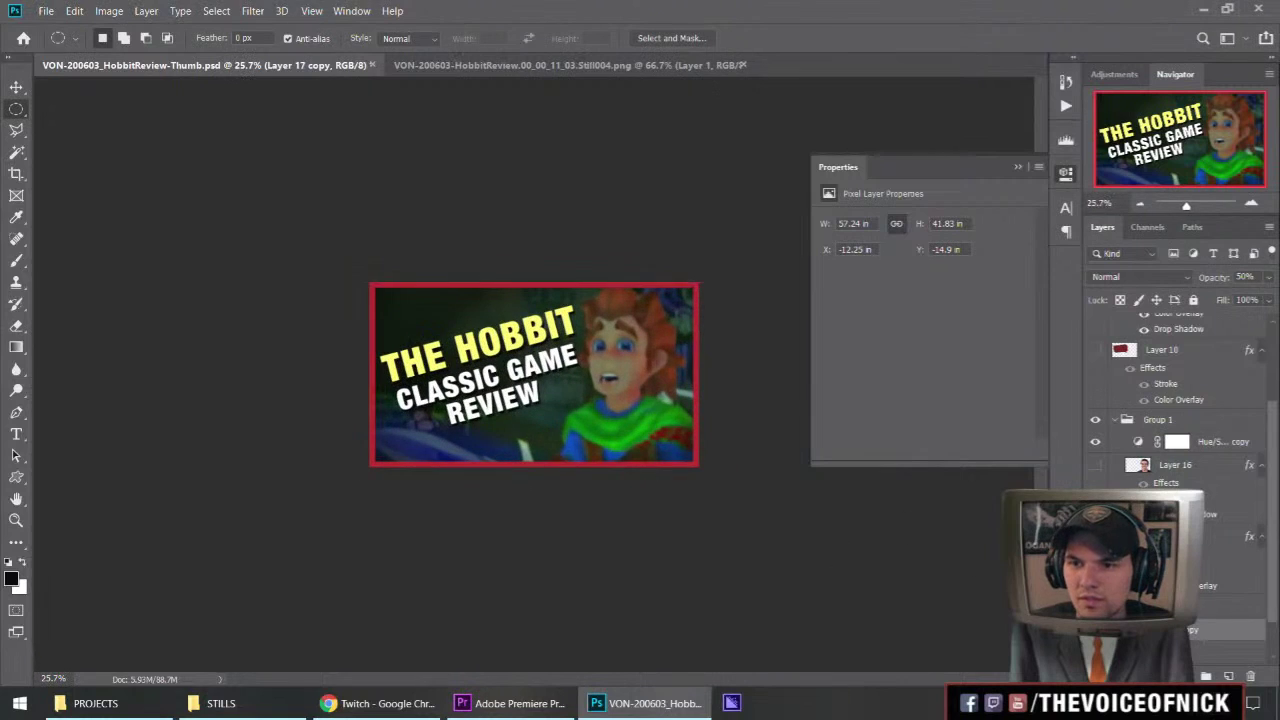
scroll(1199, 633, down, 1)
click(1243, 632)
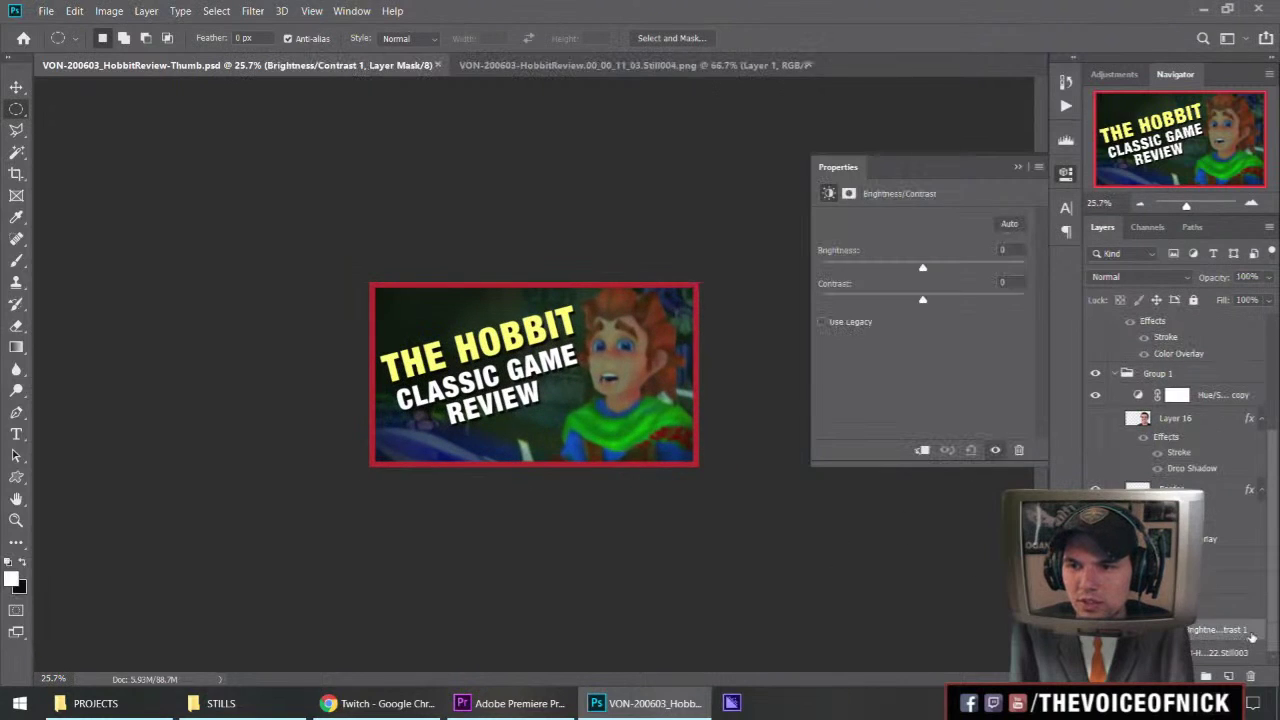
drag(922, 268, 954, 270)
key(alt+Tab)
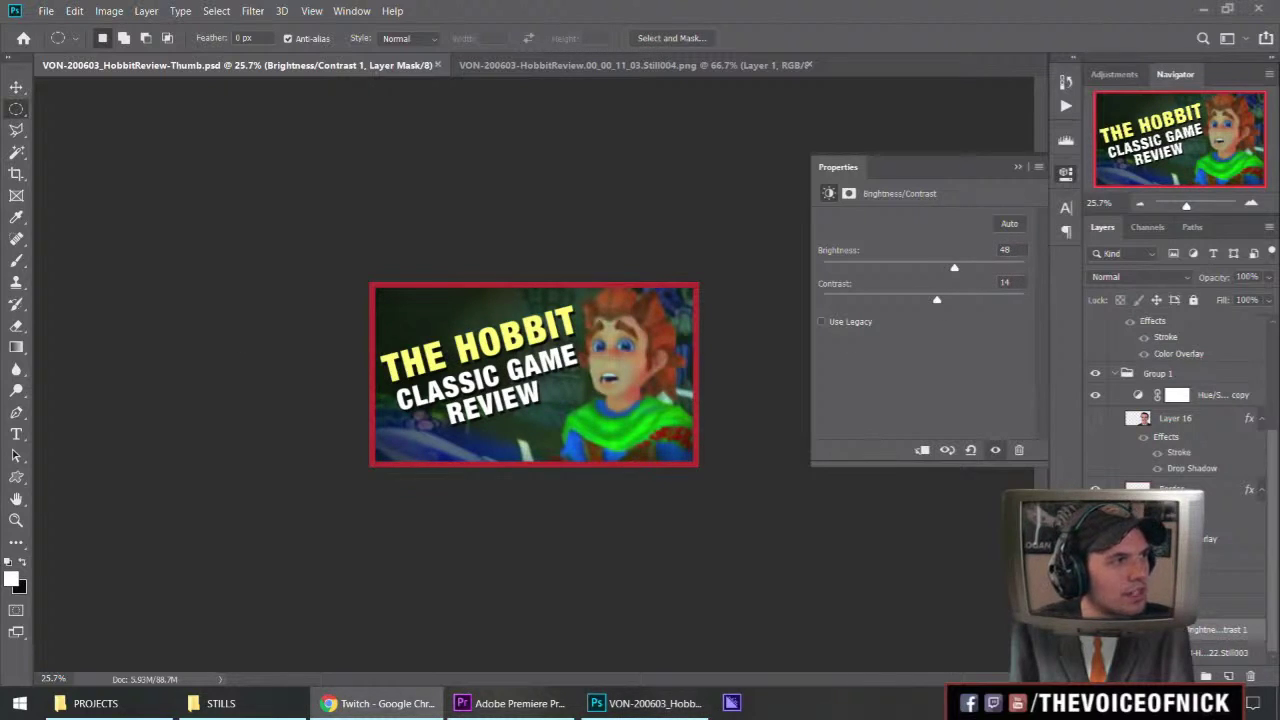
key(alt+Tab)
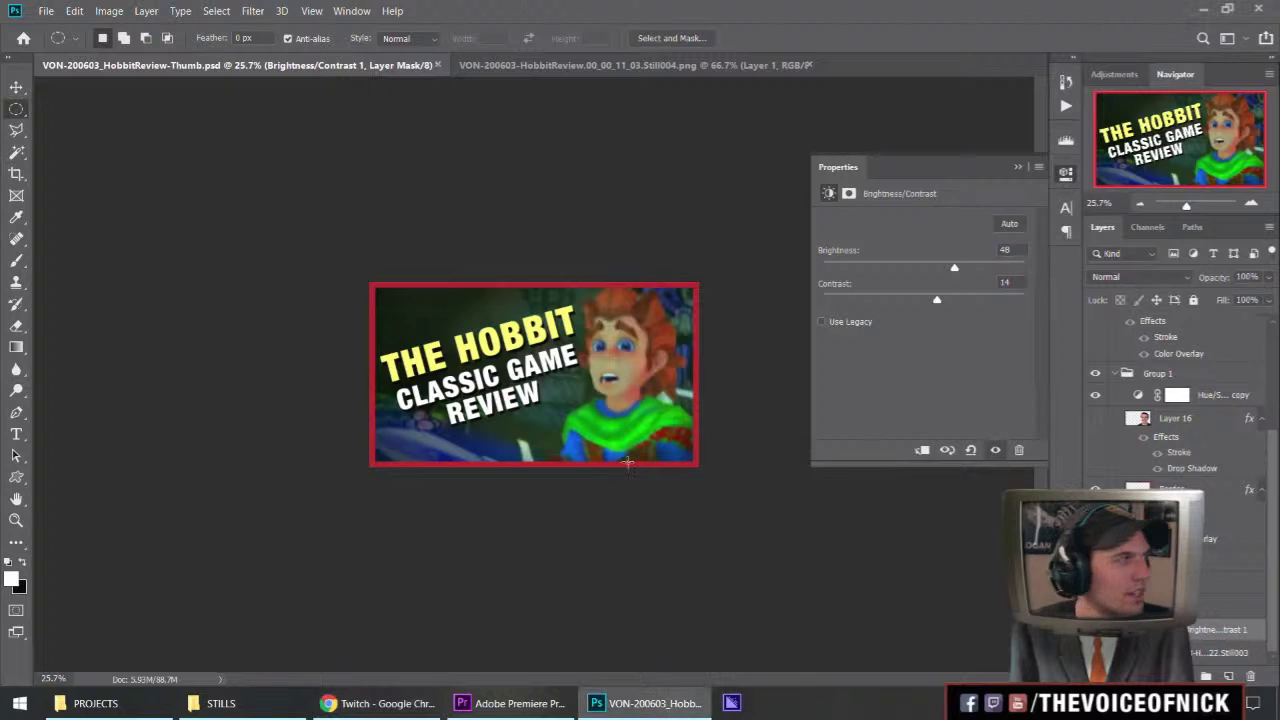
drag(628, 497, 698, 504)
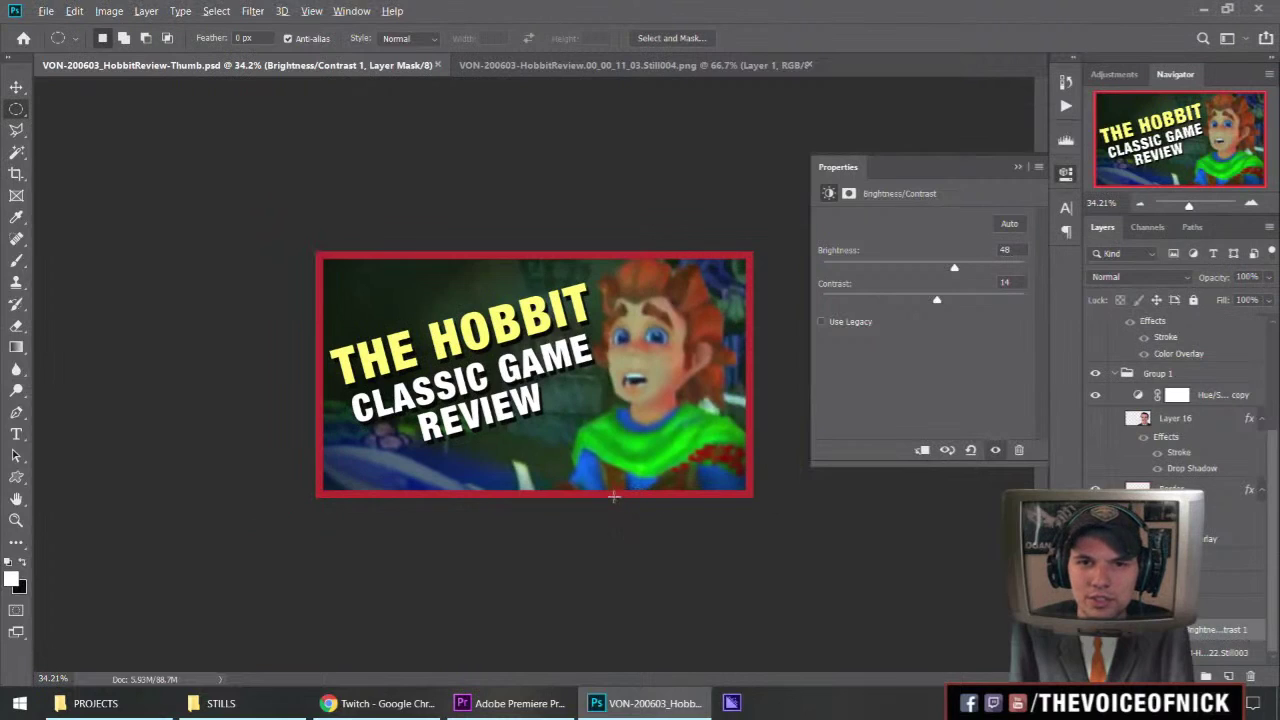
scroll(1190, 440, up, 5)
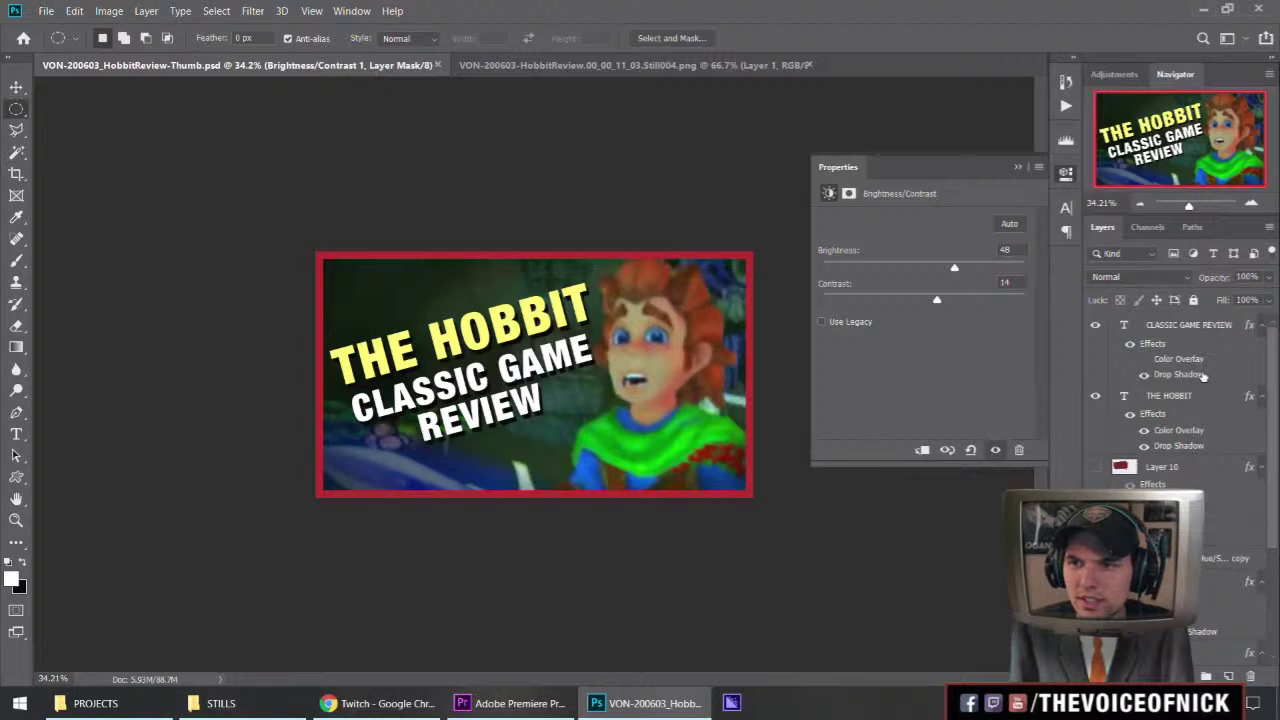
click(1200, 331)
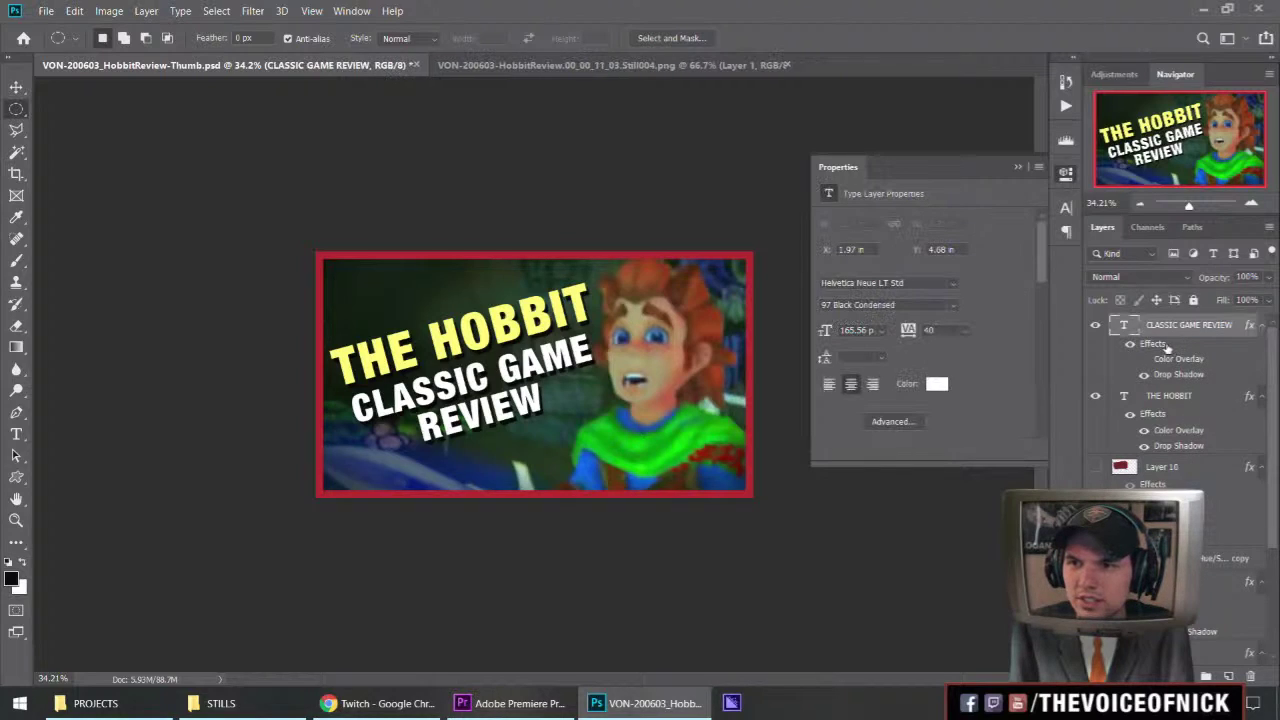
click(937, 386)
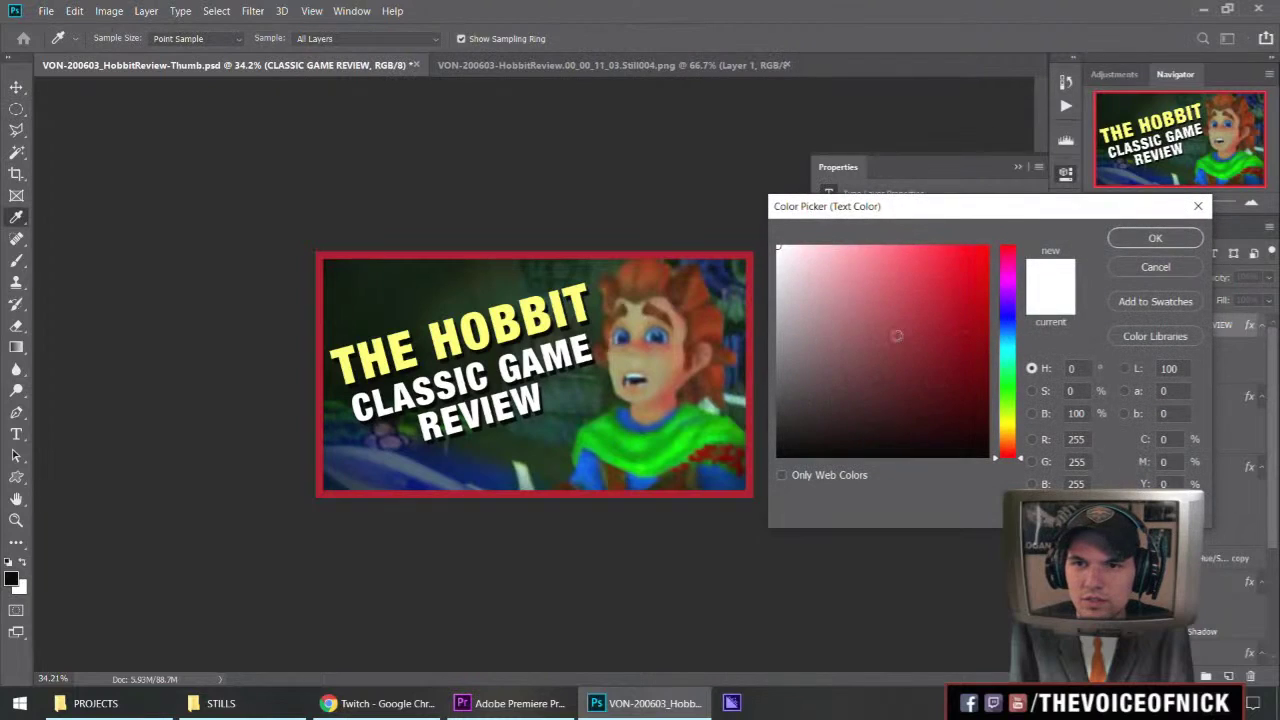
mouse_move(768, 267)
mouse_down()
mouse_move(760, 331)
mouse_move(866, 317)
mouse_move(869, 288)
mouse_move(872, 311)
mouse_up()
click(778, 368)
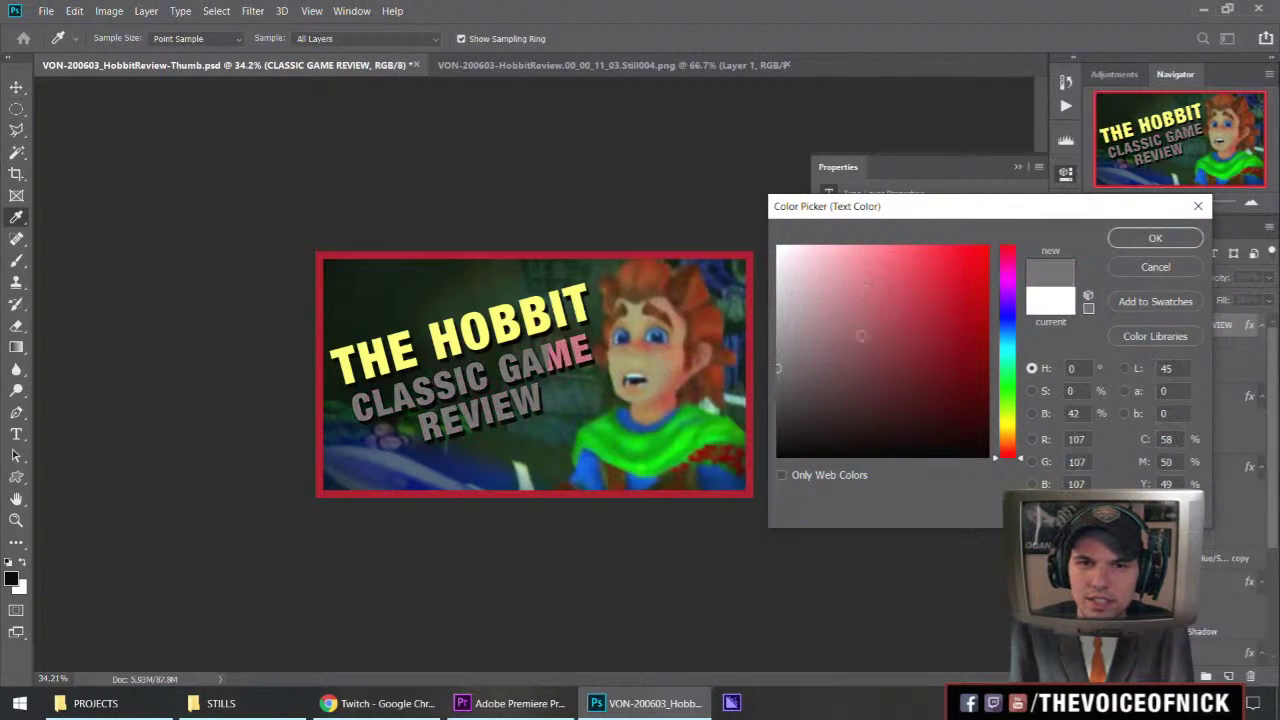
click(1156, 266)
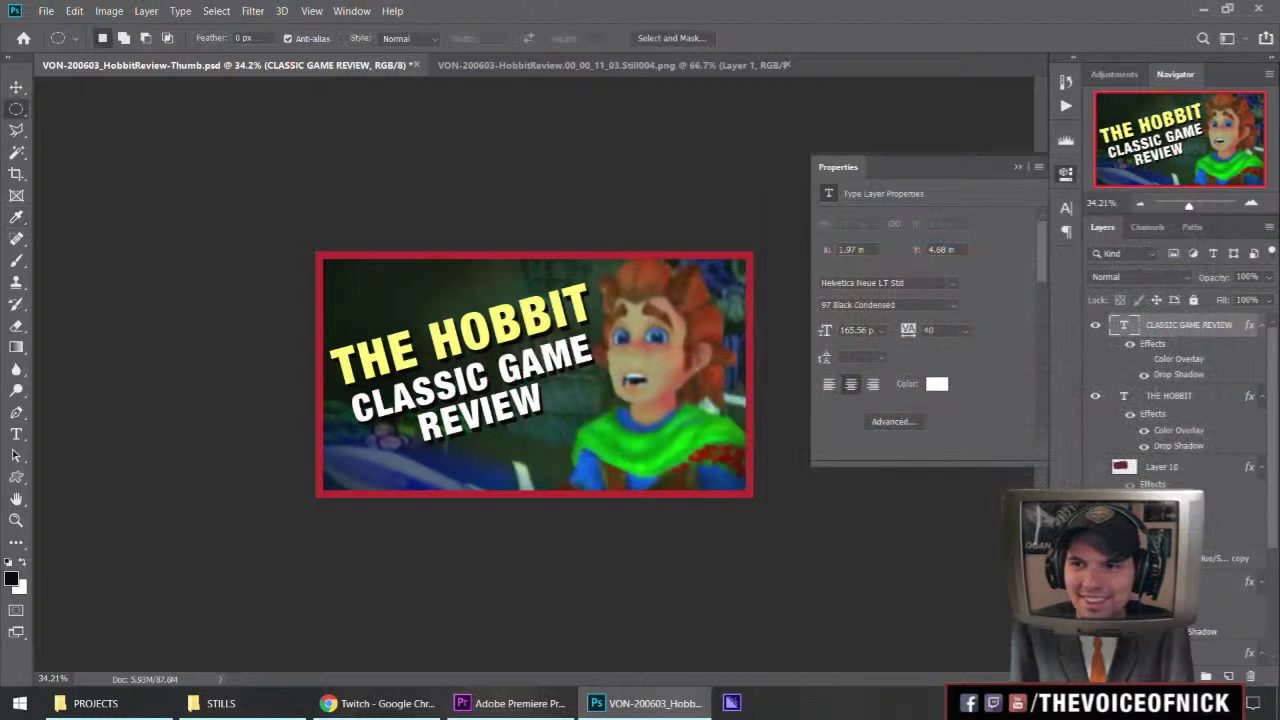
Turn on the Color Overlay of the CLASSIC GAME REVIEW text and change its colour to a very light grey.
double_click(1185, 359)
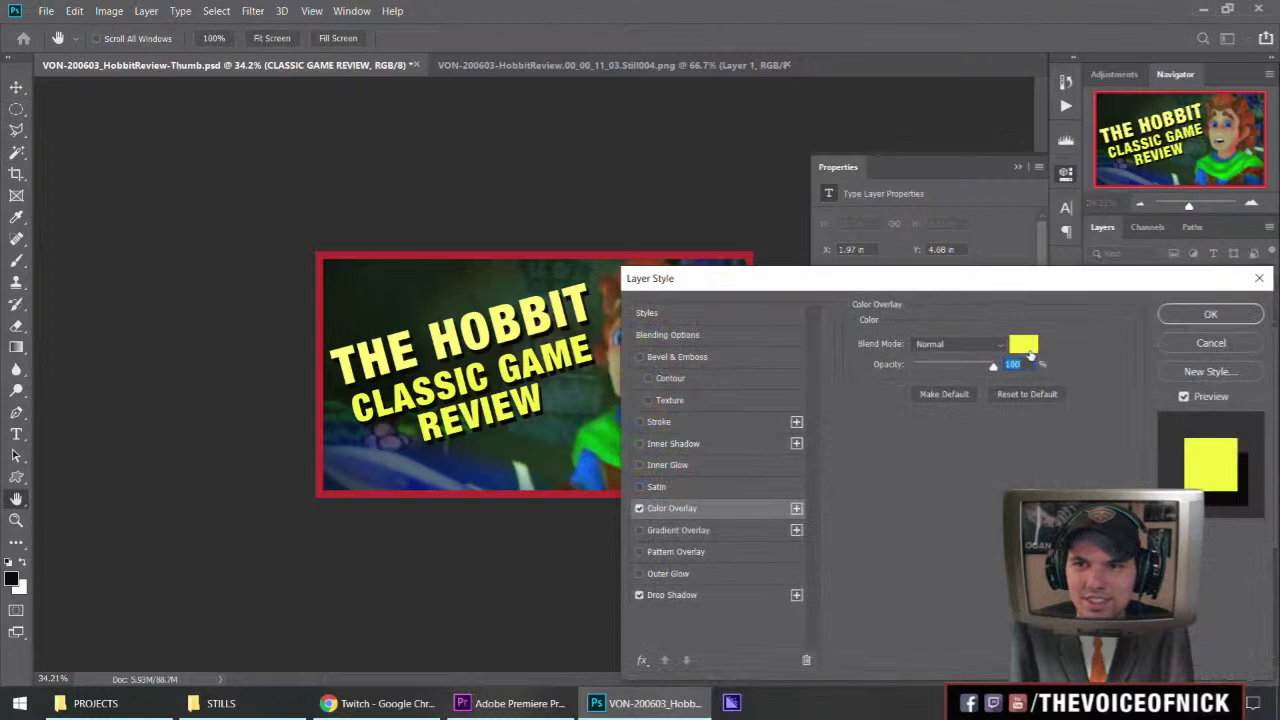
click(1024, 345)
click(779, 251)
drag(778, 251, 767, 282)
click(1155, 237)
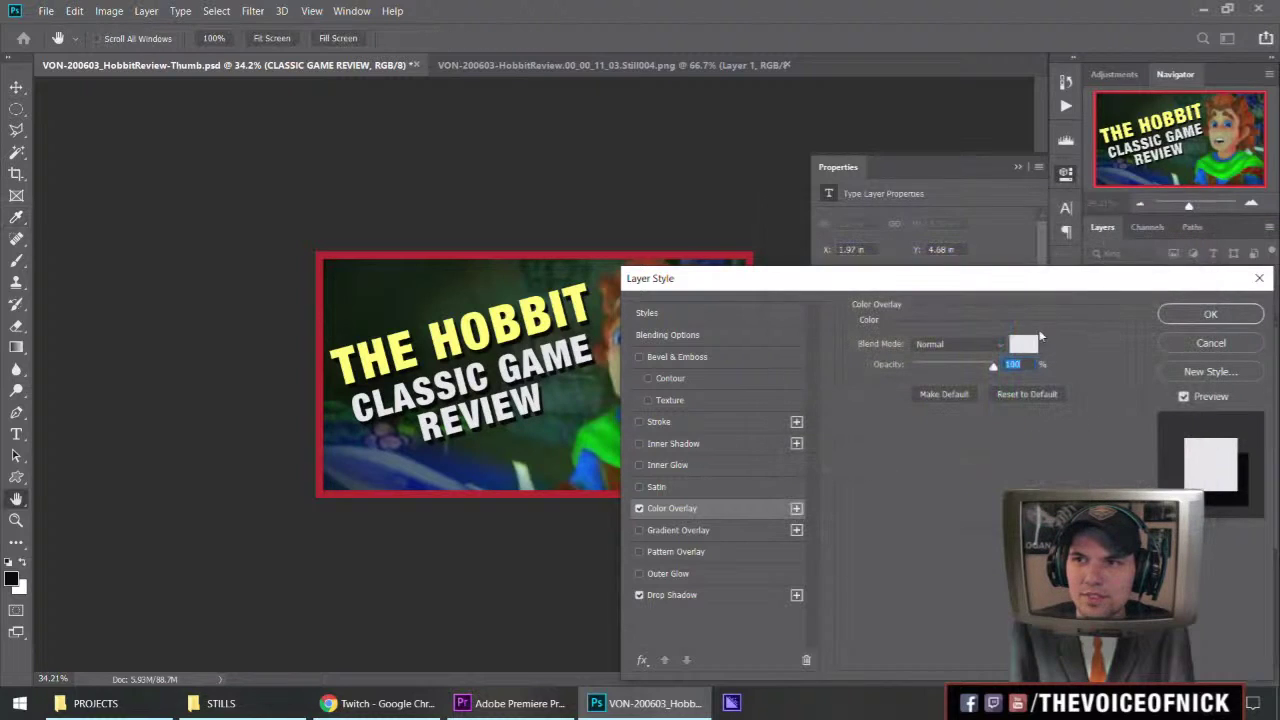
click(1209, 313)
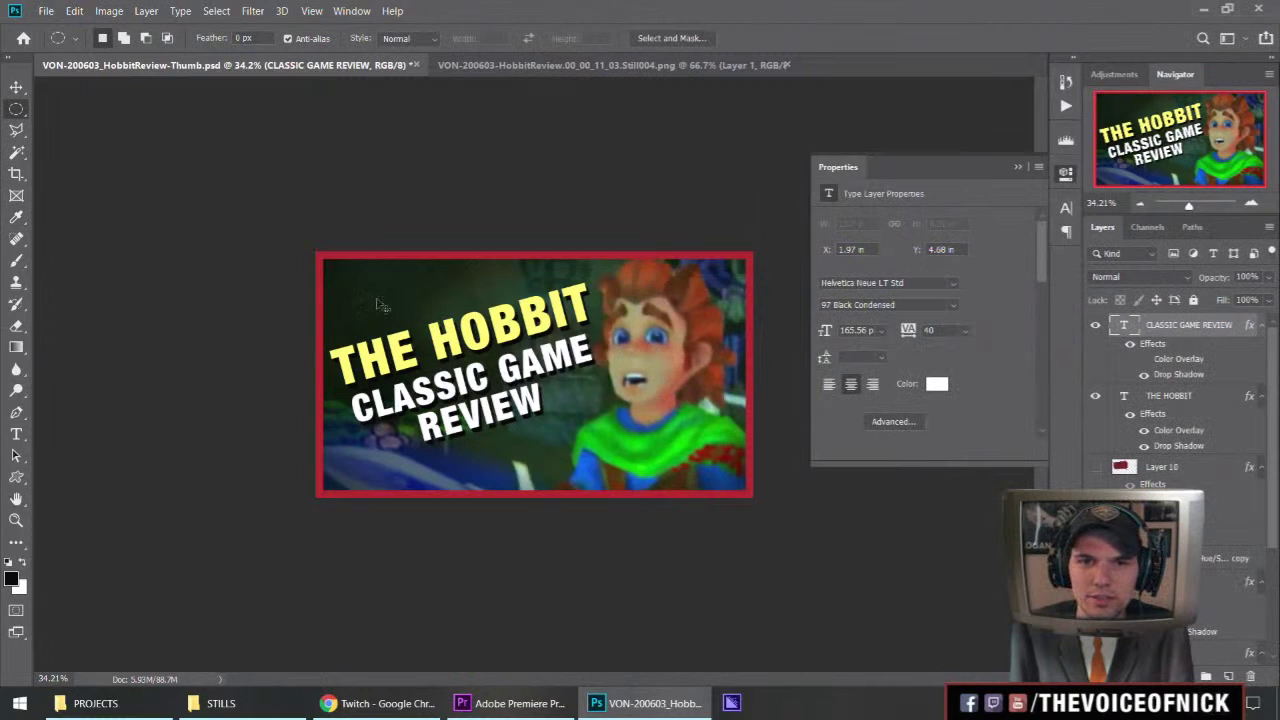
scroll(480, 440, up, 2)
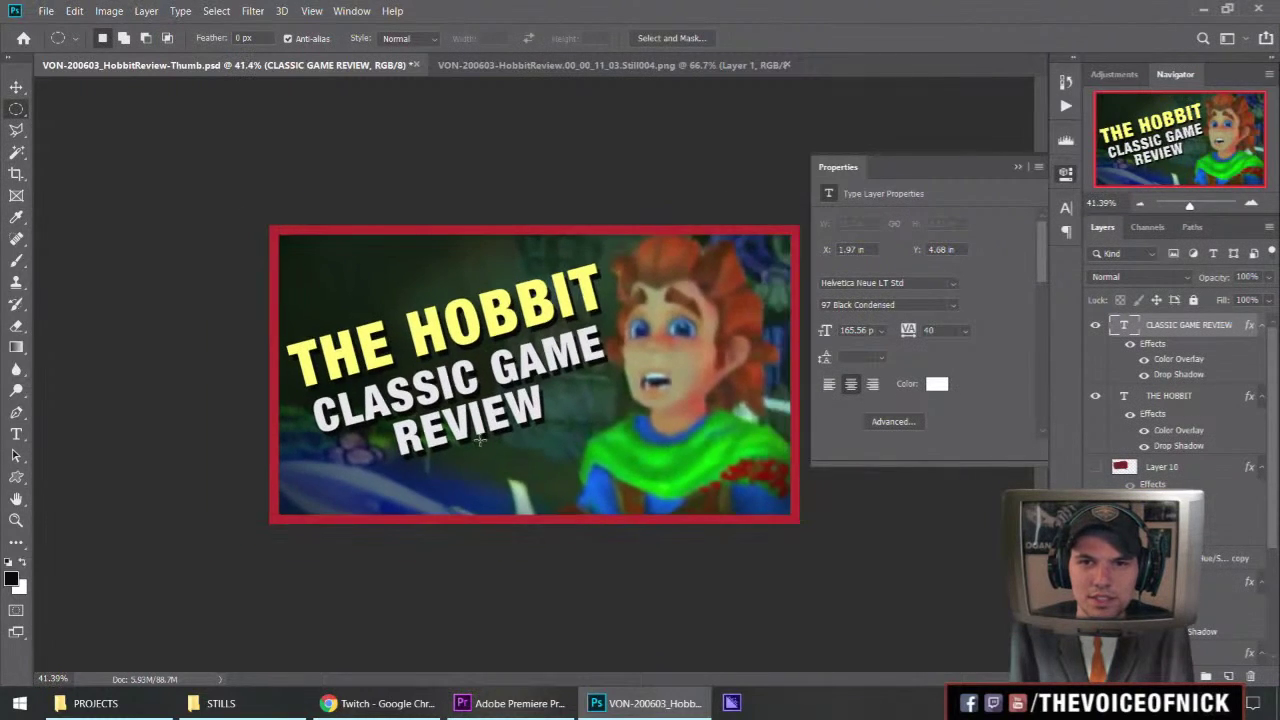
scroll(617, 430, down, 15)
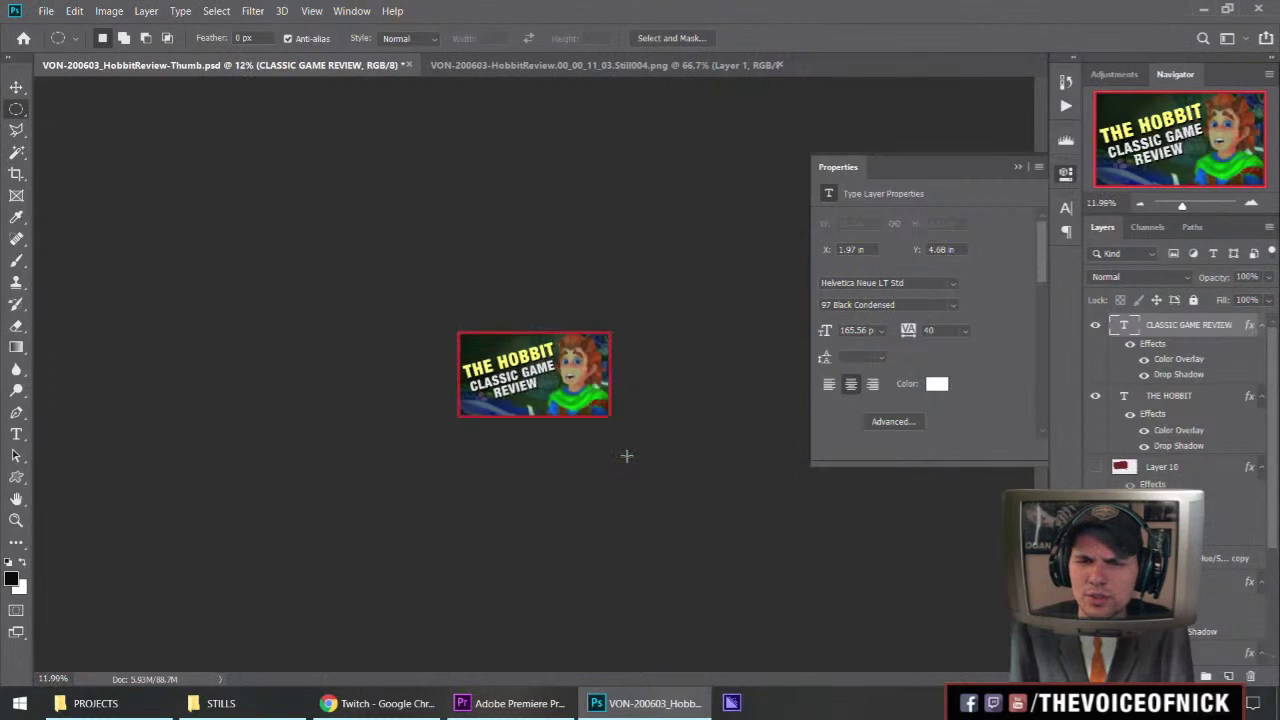
scroll(609, 464, up, 6)
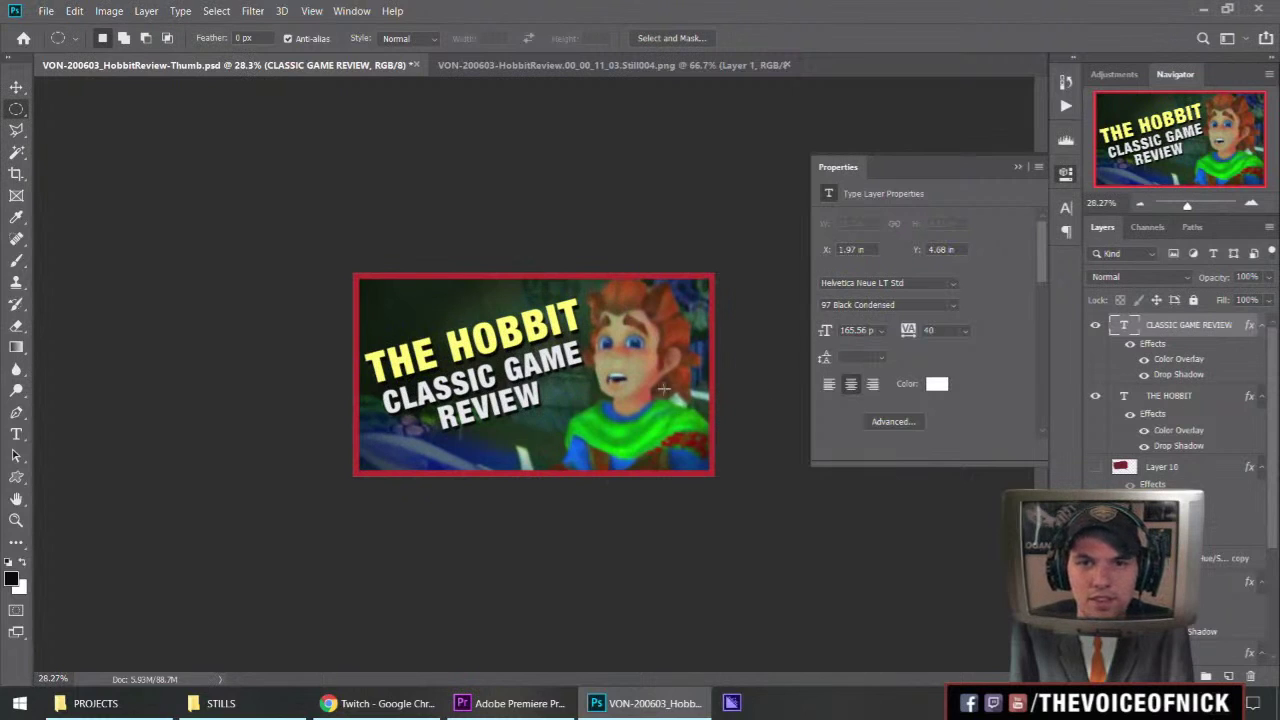
Select the THE HOBBIT and CLASSIC GAME REVIEW text layers and shift them together up and slightly left.
scroll(660, 452, down, 5)
scroll(648, 469, up, 5)
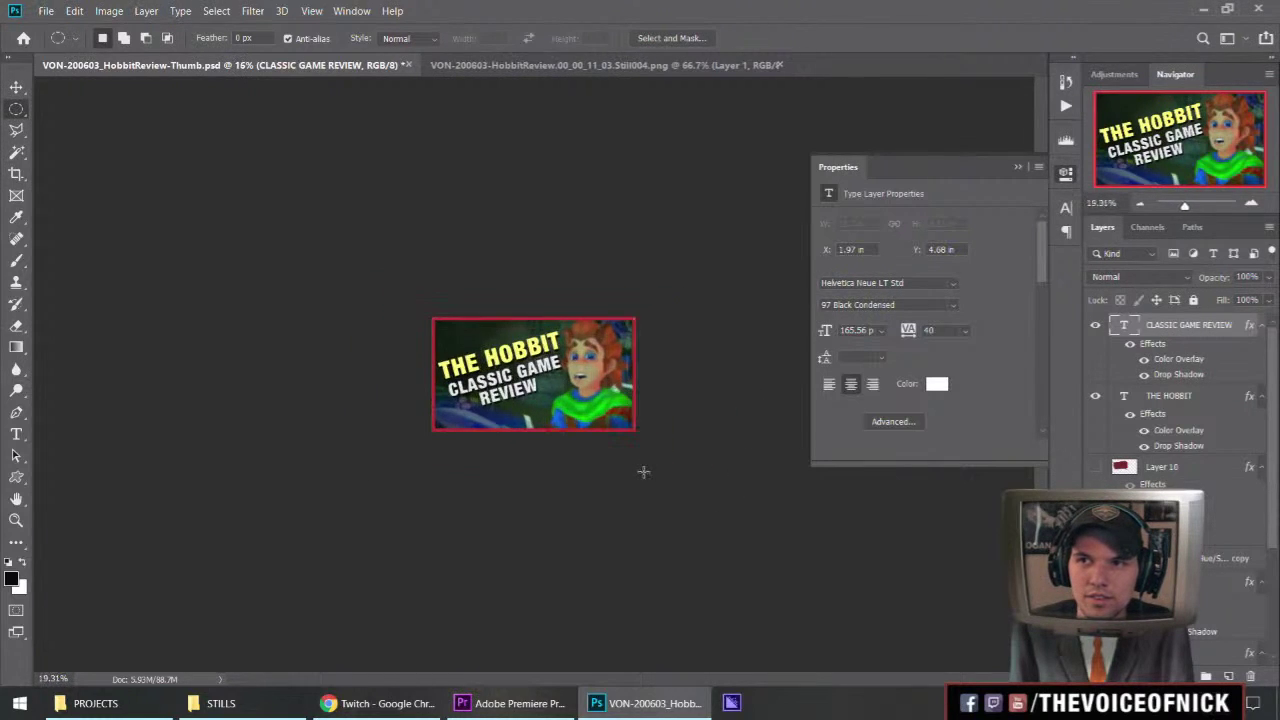
scroll(644, 472, up, 1)
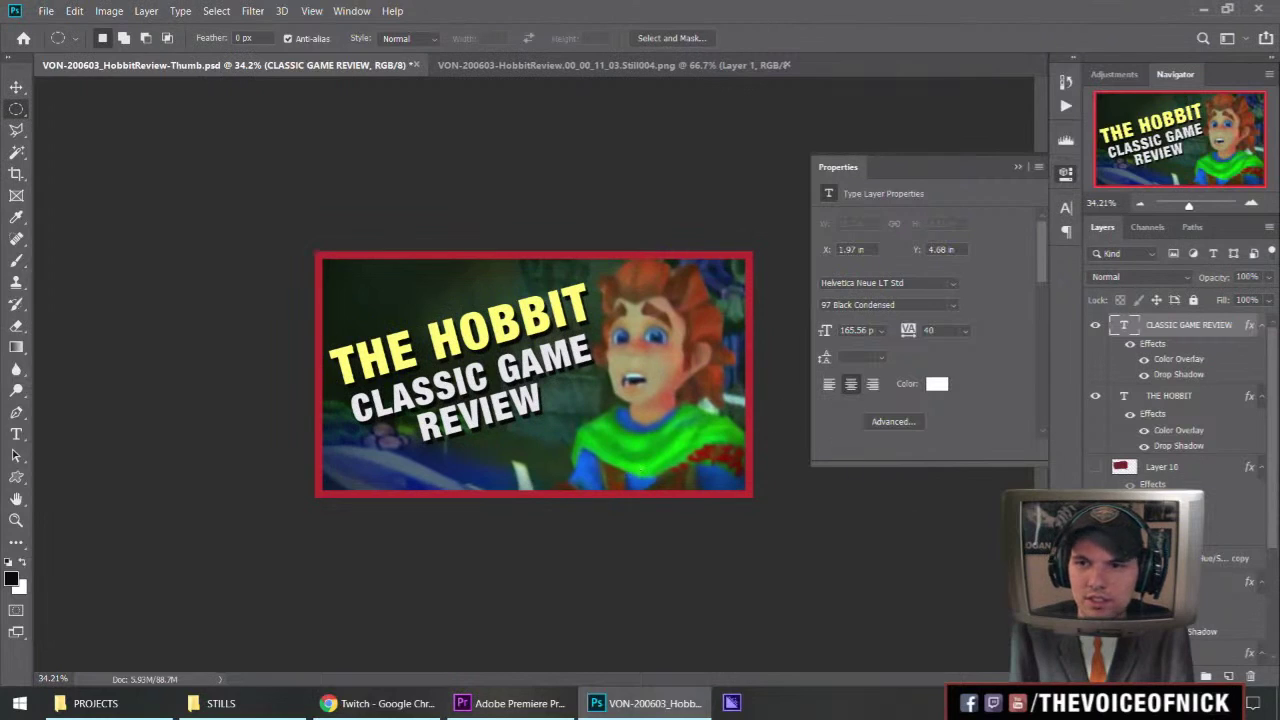
ctrl+click(1186, 395)
scroll(1186, 400, down, 4)
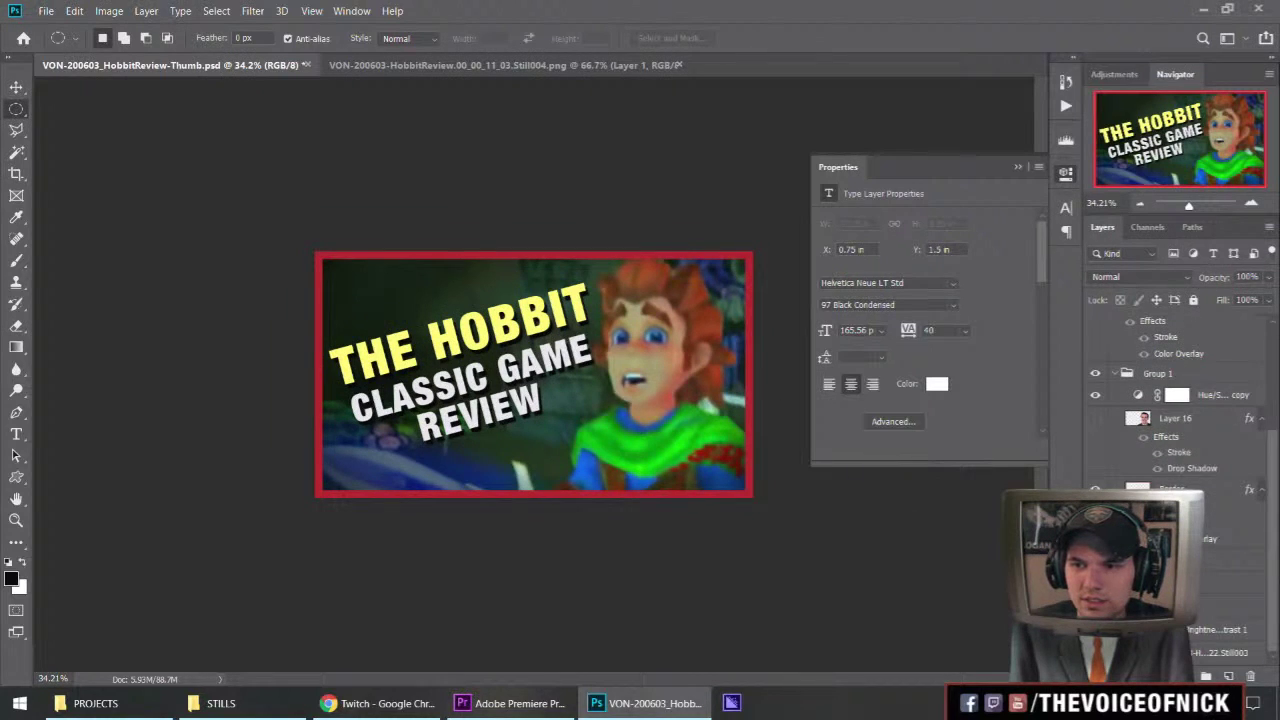
ctrl+click(1186, 560)
key(v)
drag(496, 380, 497, 358)
drag(528, 372, 513, 373)
Free-transform both title lines, trying them level, then slant them upward again and place them just inside the red border.
key(ctrl+t)
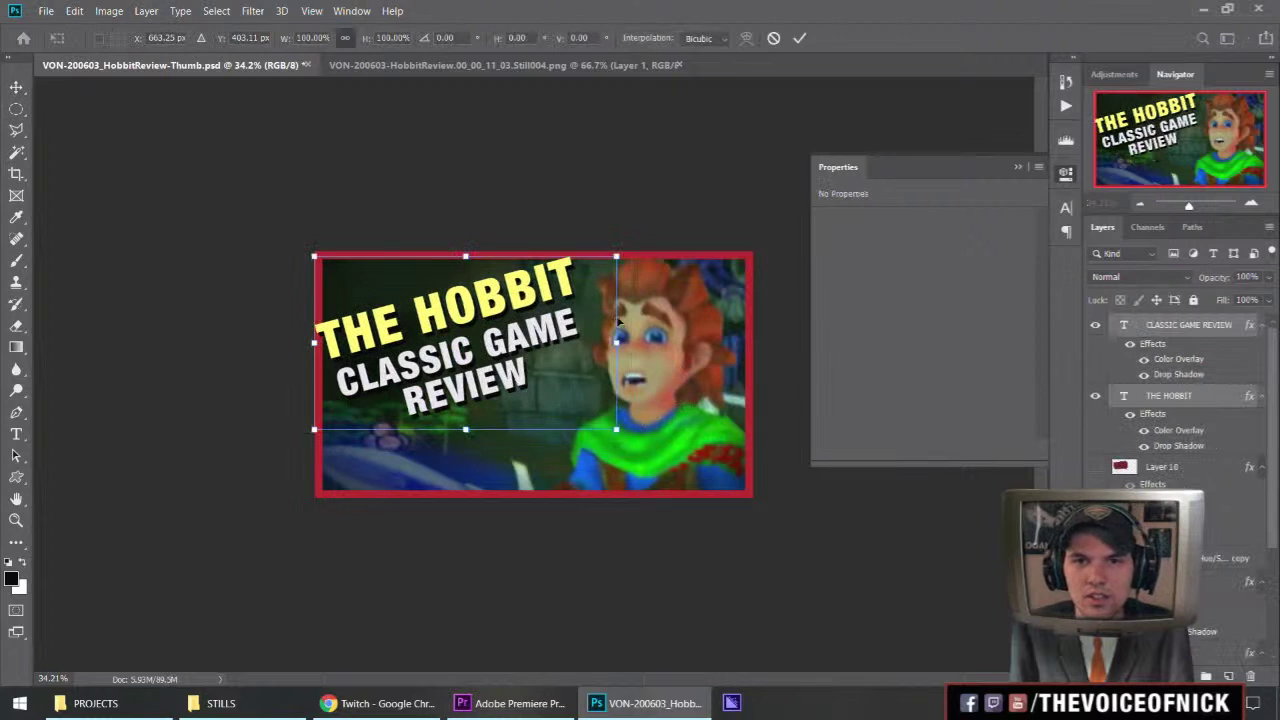
drag(641, 349, 641, 385)
drag(471, 373, 486, 379)
drag(627, 380, 804, 503)
key(ctrl+z)
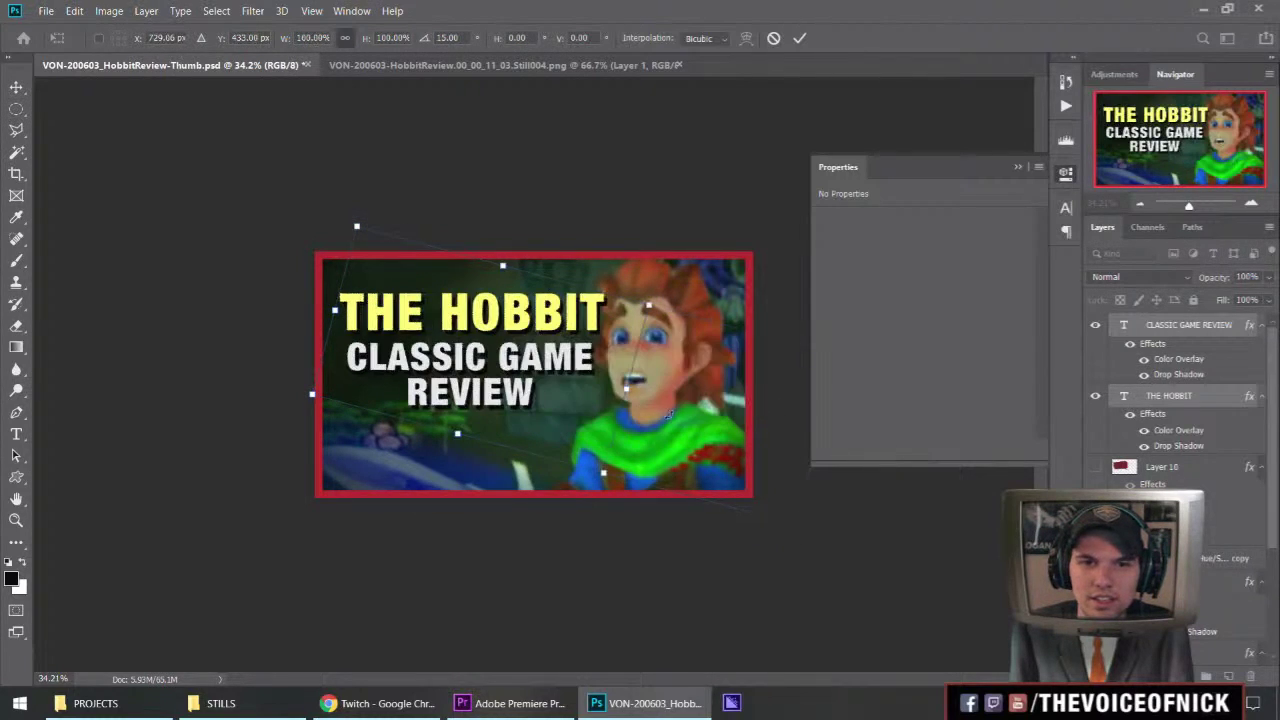
drag(664, 384, 659, 356)
drag(542, 373, 507, 379)
key(Return)
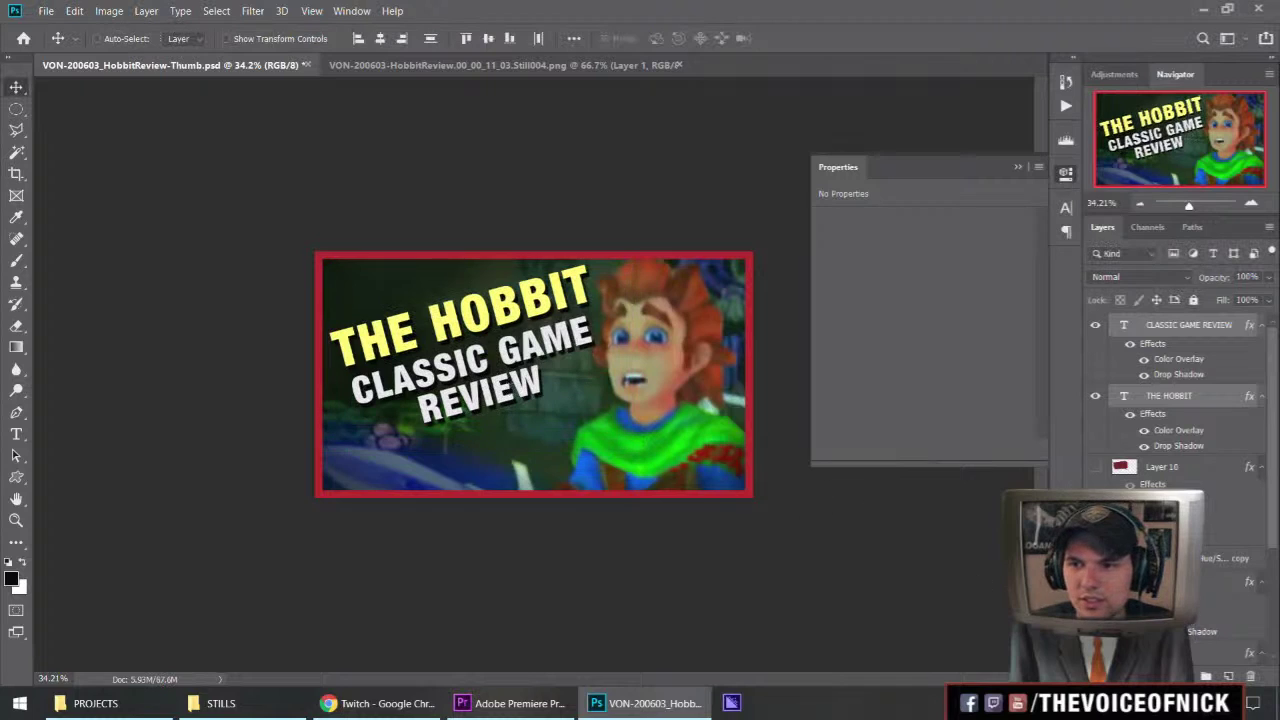
drag(640, 393, 545, 410)
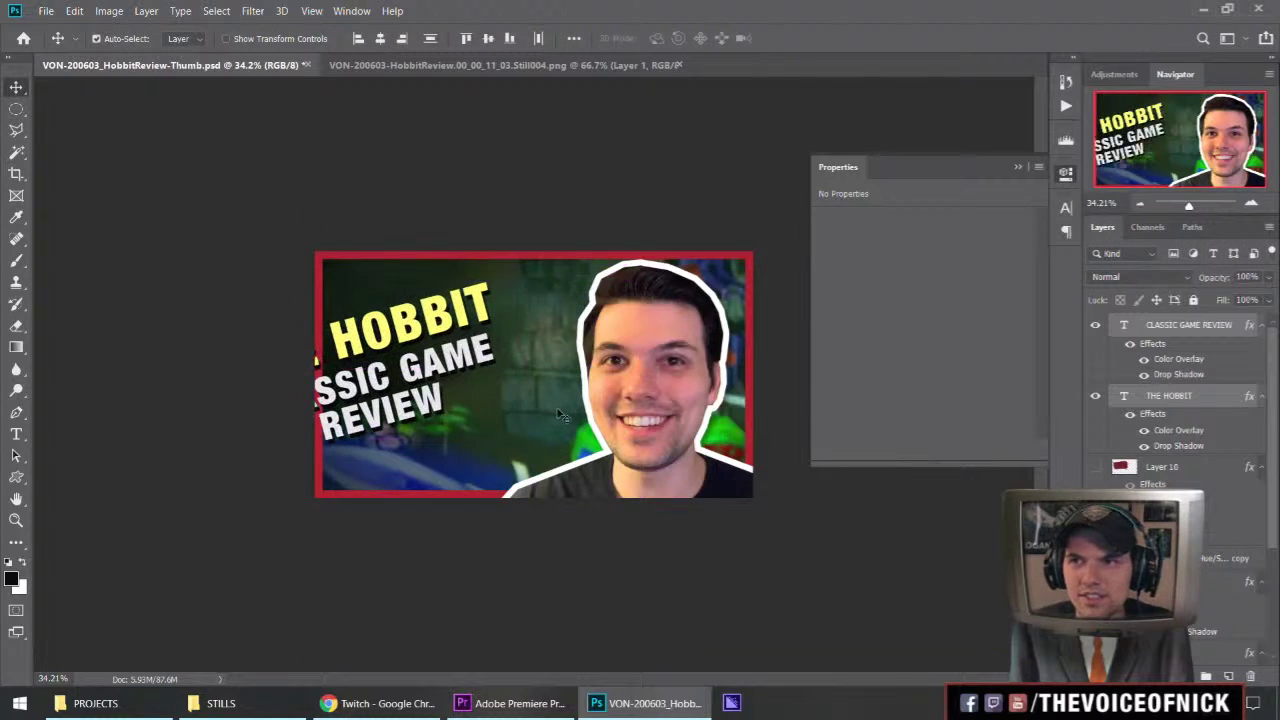
key(ctrl+t)
key(Escape)
key(ctrl+z)
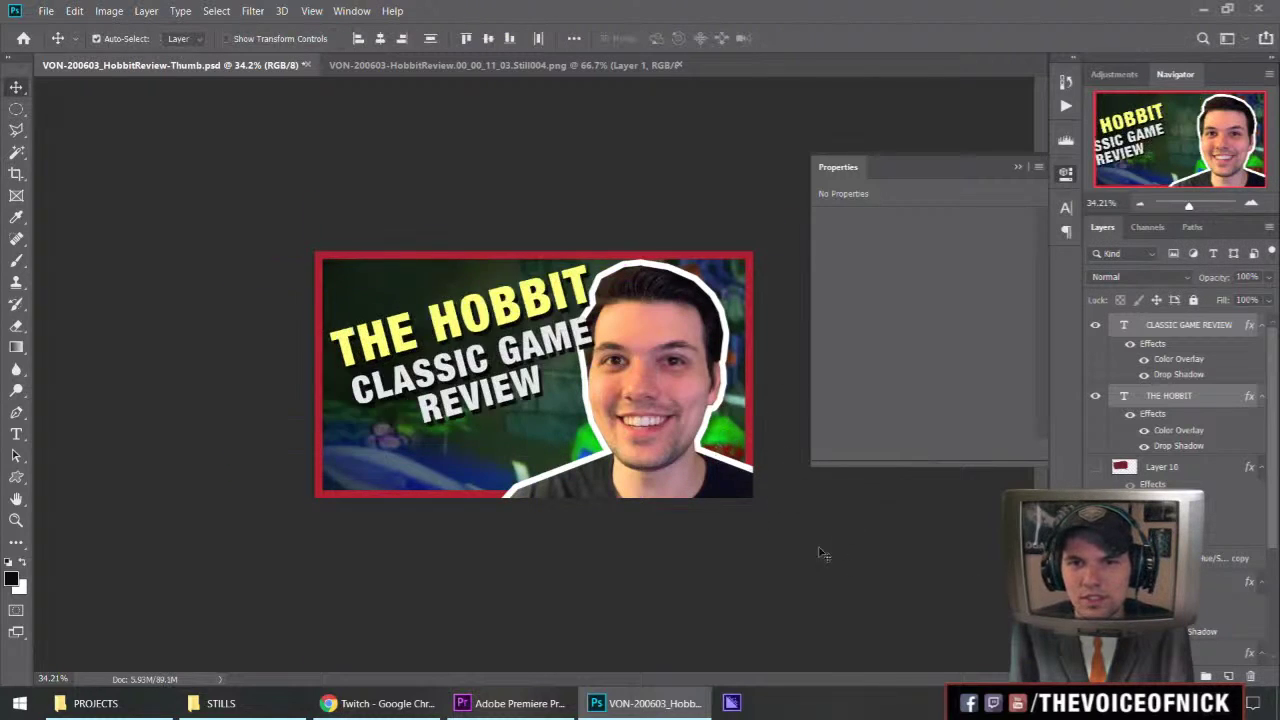
Try the Layer 16 portrait at about 8.19 × 7.67 in, tilted in the thumbnail's lower-left corner beneath the title.
click(1222, 579)
key(ctrl+t)
drag(719, 306, 557, 346)
drag(667, 302, 500, 428)
drag(463, 485, 485, 322)
drag(480, 371, 459, 420)
drag(444, 364, 396, 481)
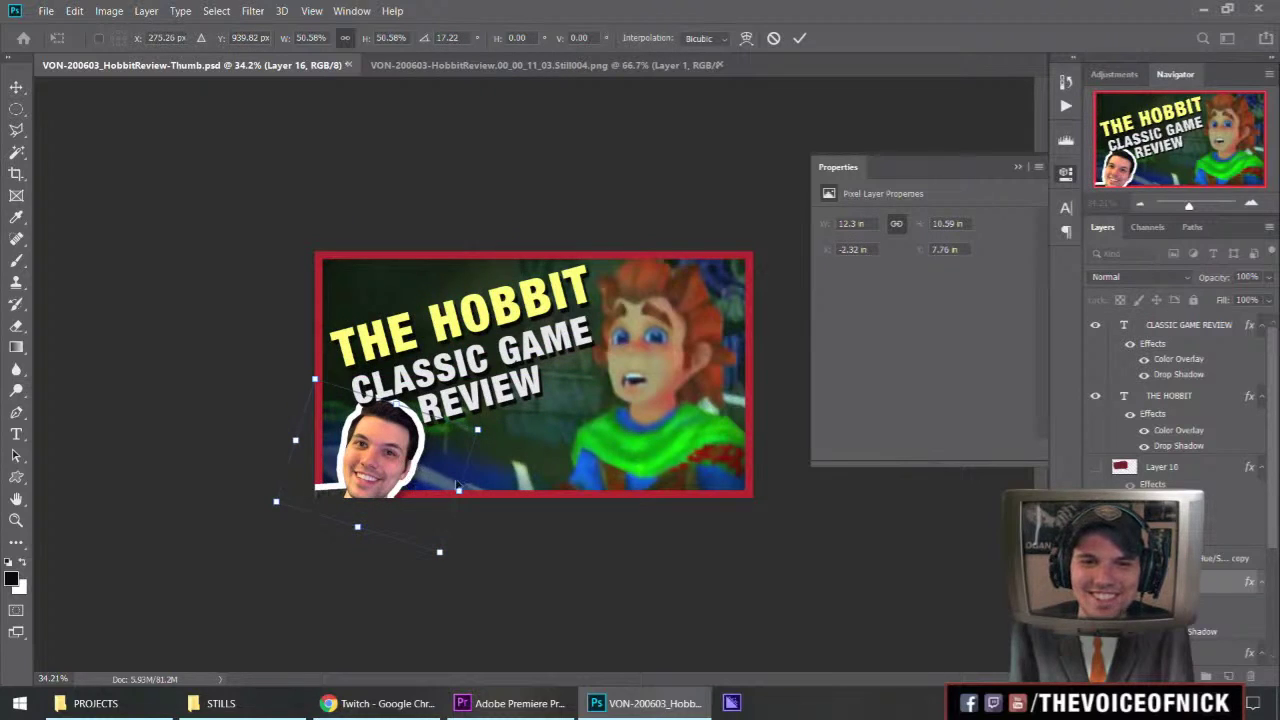
drag(481, 431, 412, 455)
key(Return)
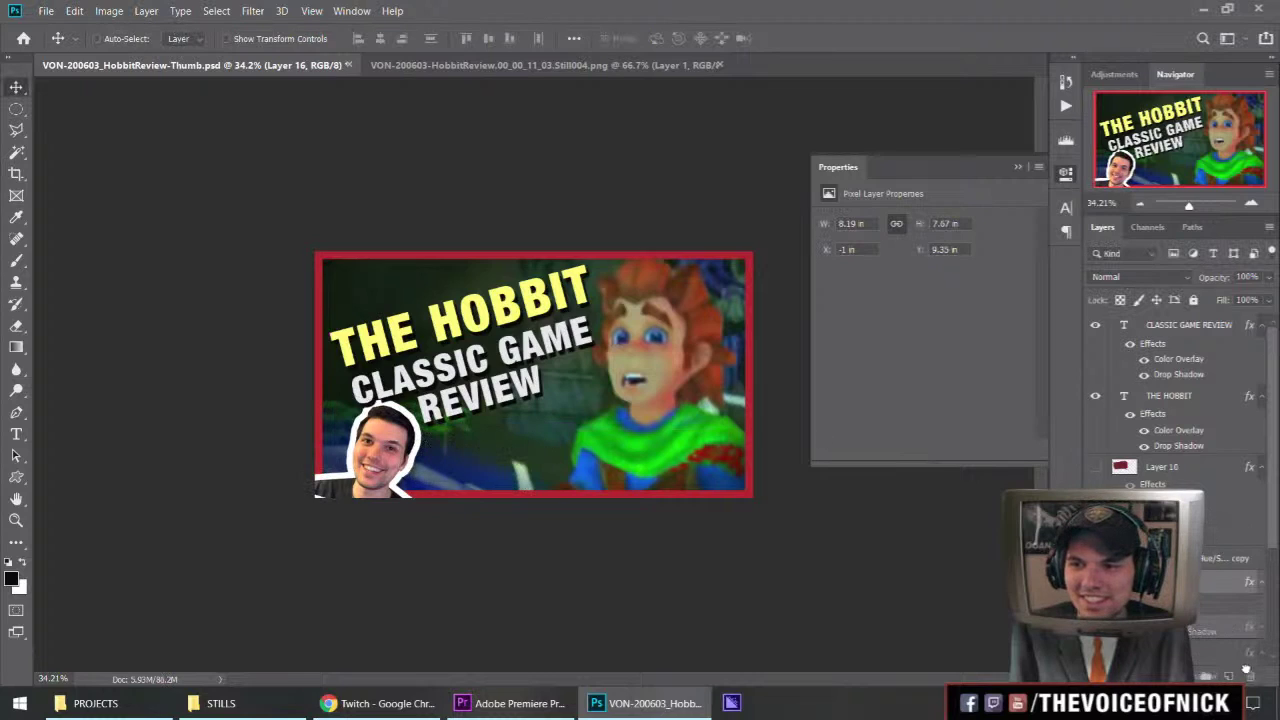
Undo the portrait's scaling and placement and hide Layer 16 again.
key(ctrl+z)
key(ctrl+z)
key(ctrl+shift+z)
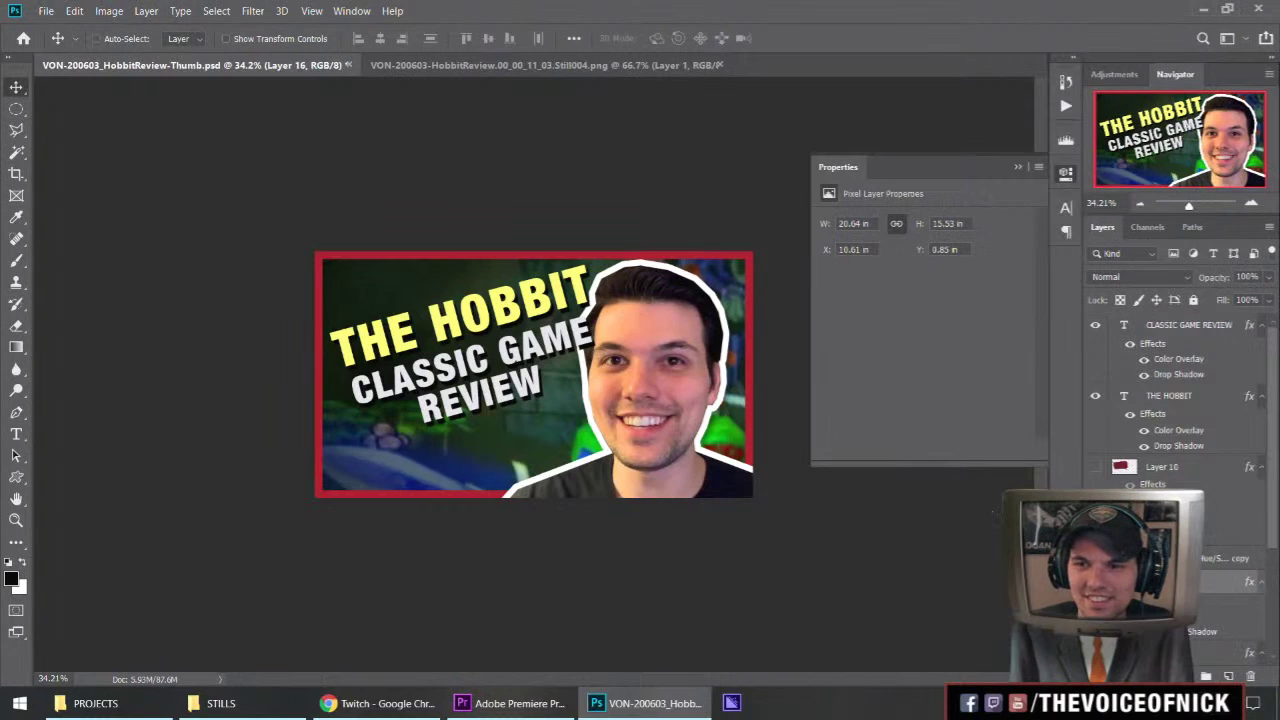
key(ctrl+z)
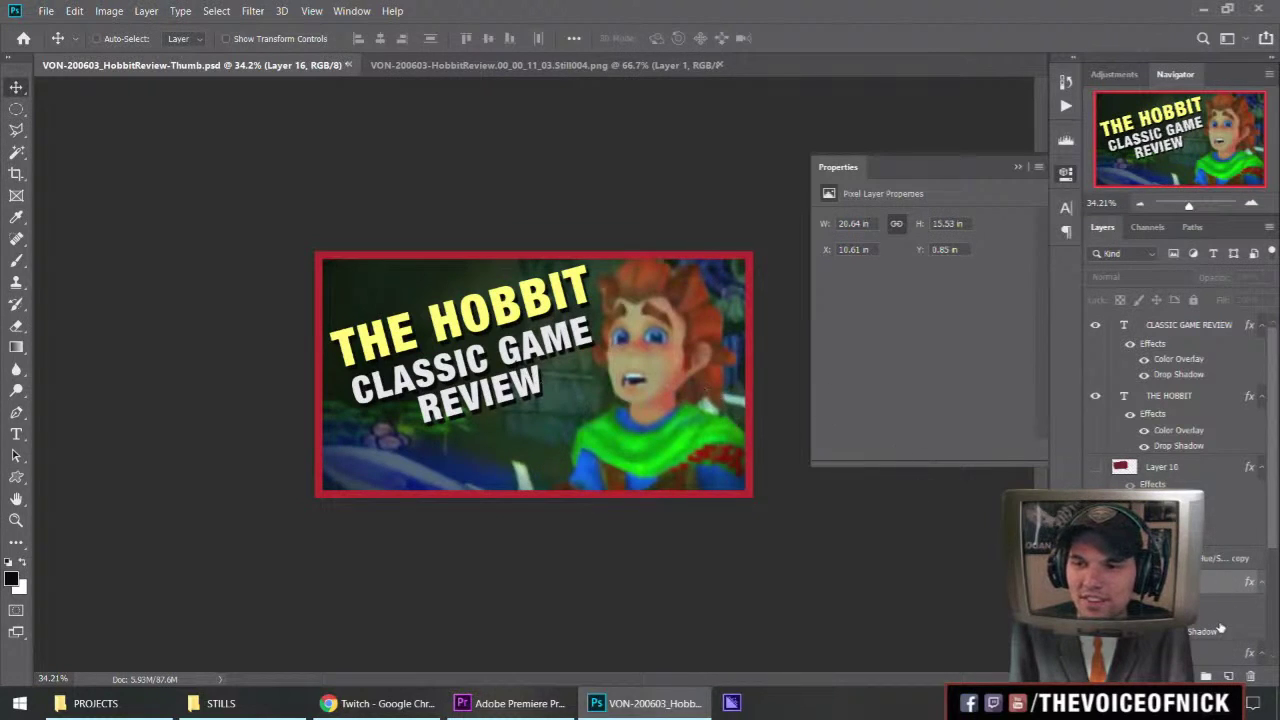
Raise the Brightness/Contrast 1 adjustment to brightness 94 and contrast 32.
scroll(1220, 628, down, 3)
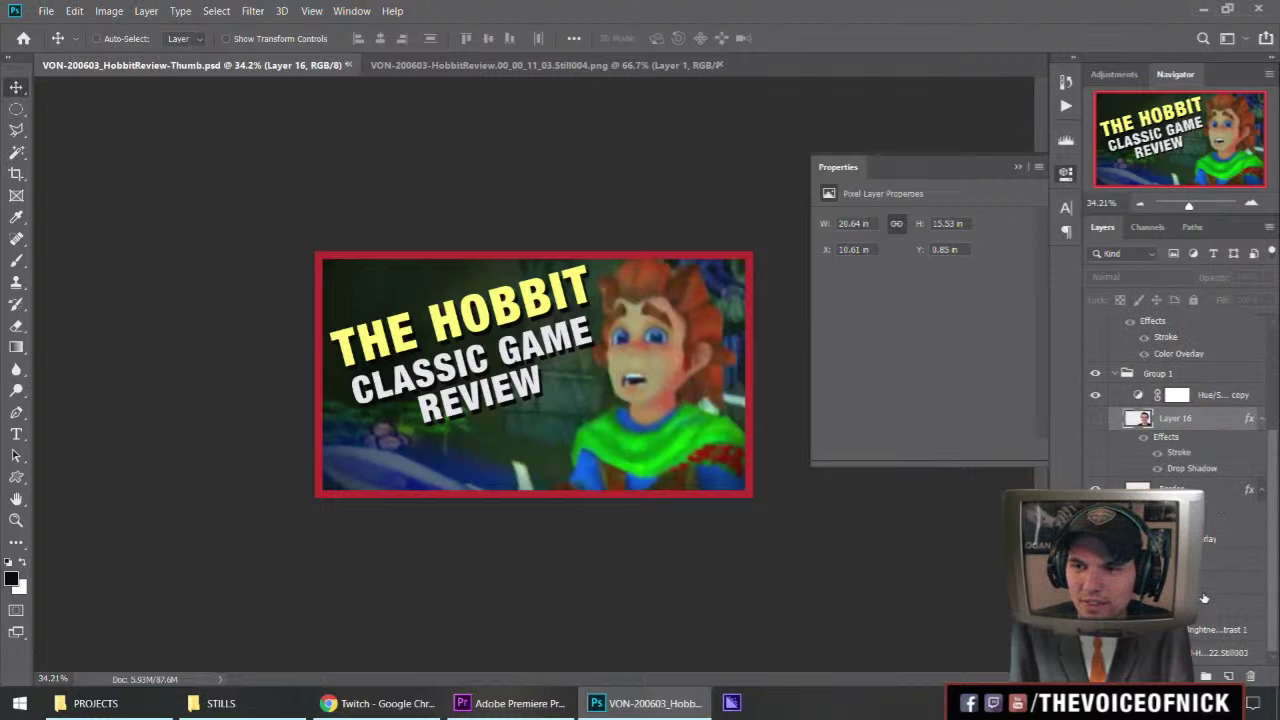
click(1206, 585)
click(1210, 606)
click(1220, 648)
click(1221, 630)
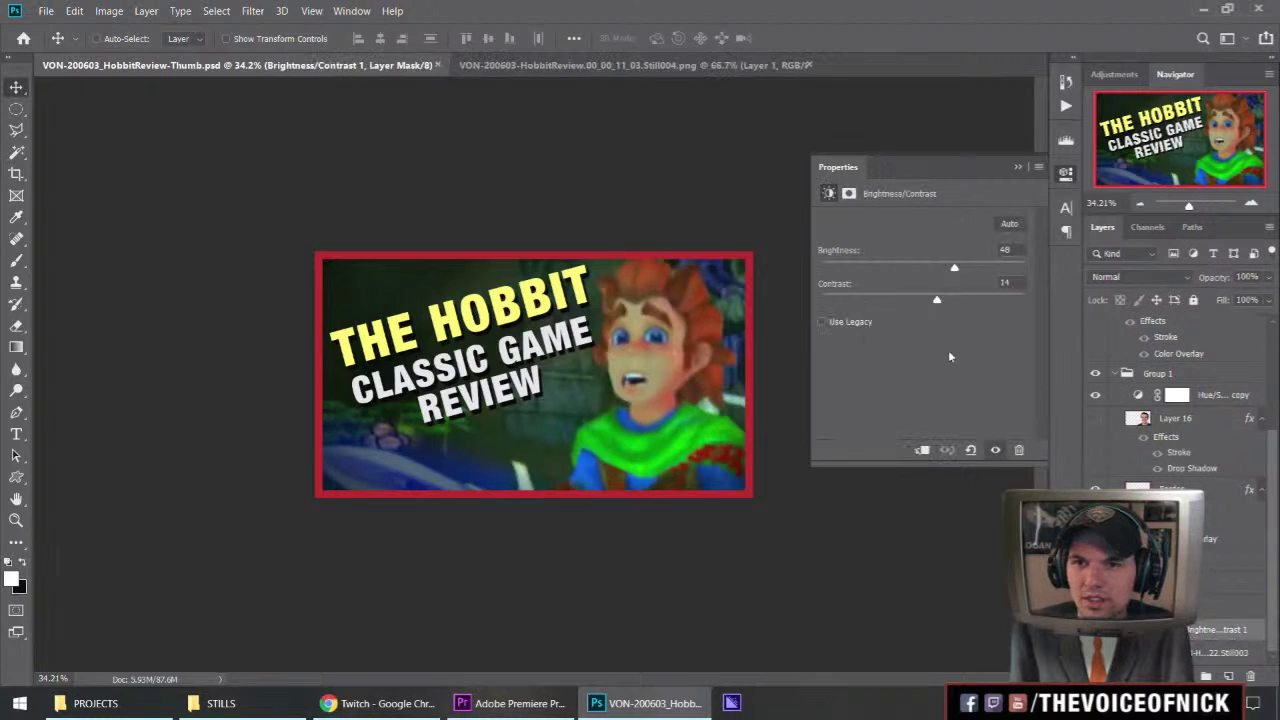
drag(954, 270, 986, 268)
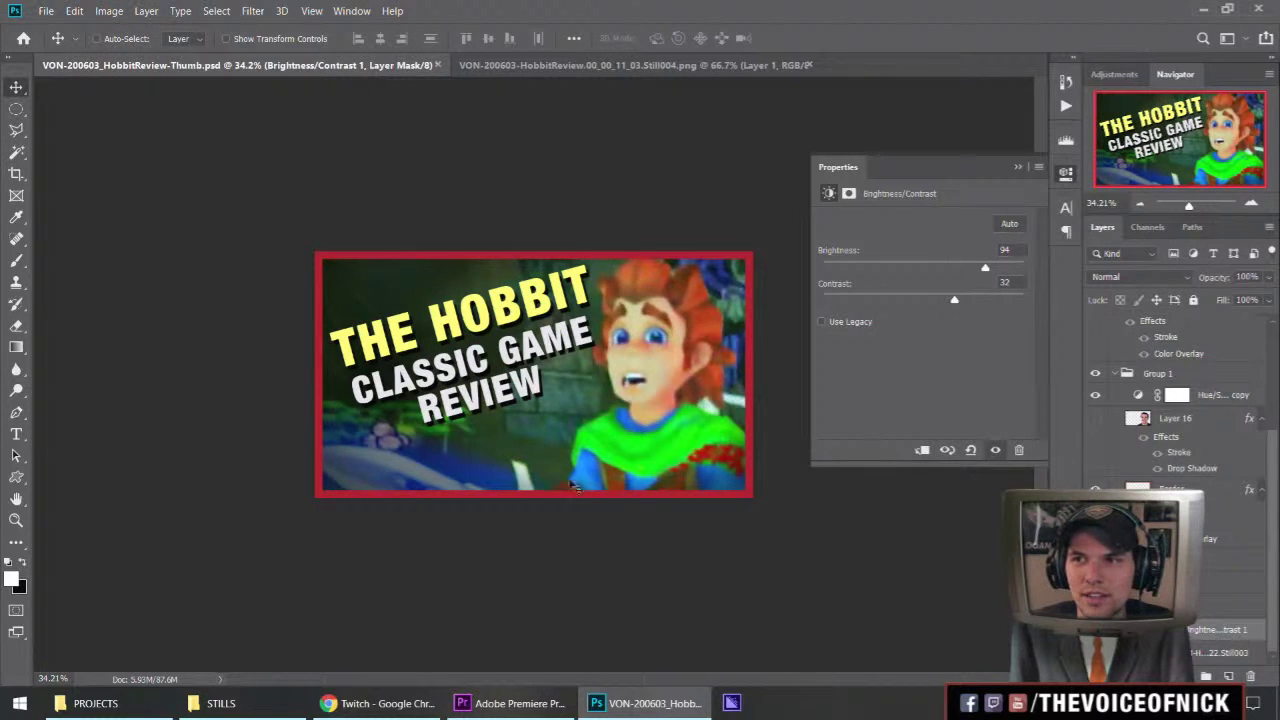
Refine the Brightness/Contrast 1 adjustment to brightness 93 and contrast 55.
scroll(562, 486, down, 5)
scroll(562, 485, up, 4)
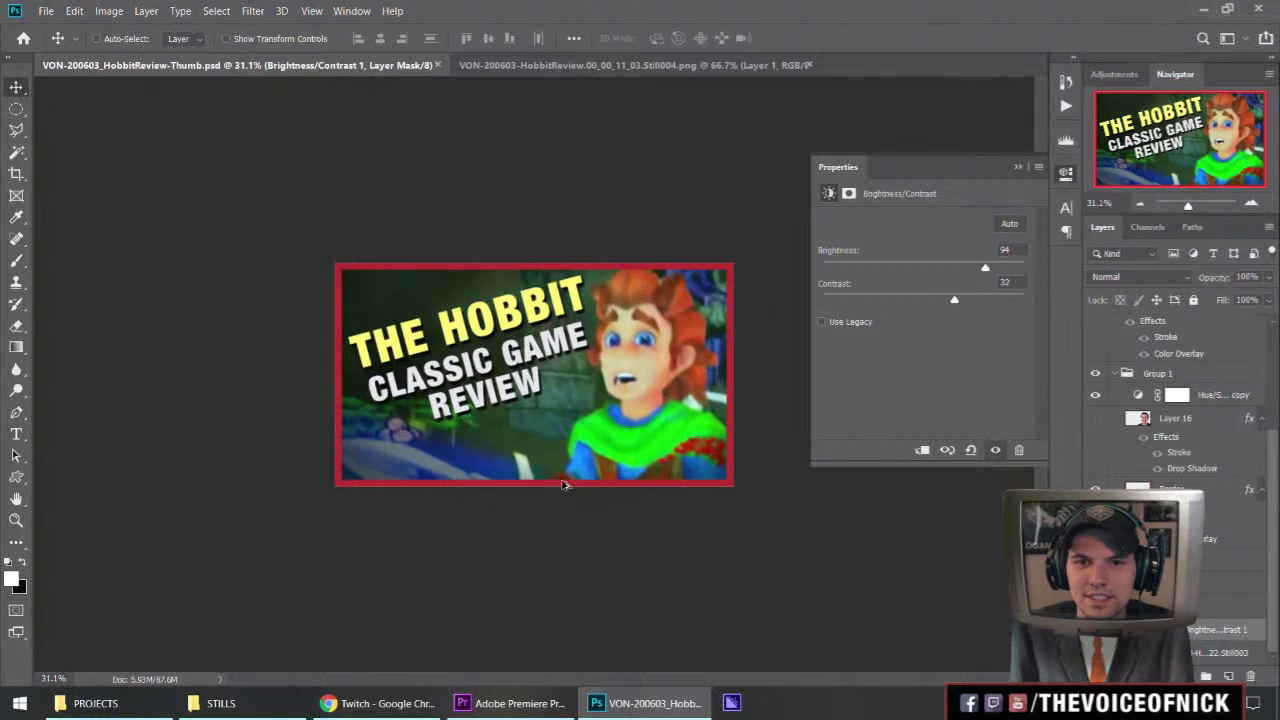
scroll(562, 484, up, 4)
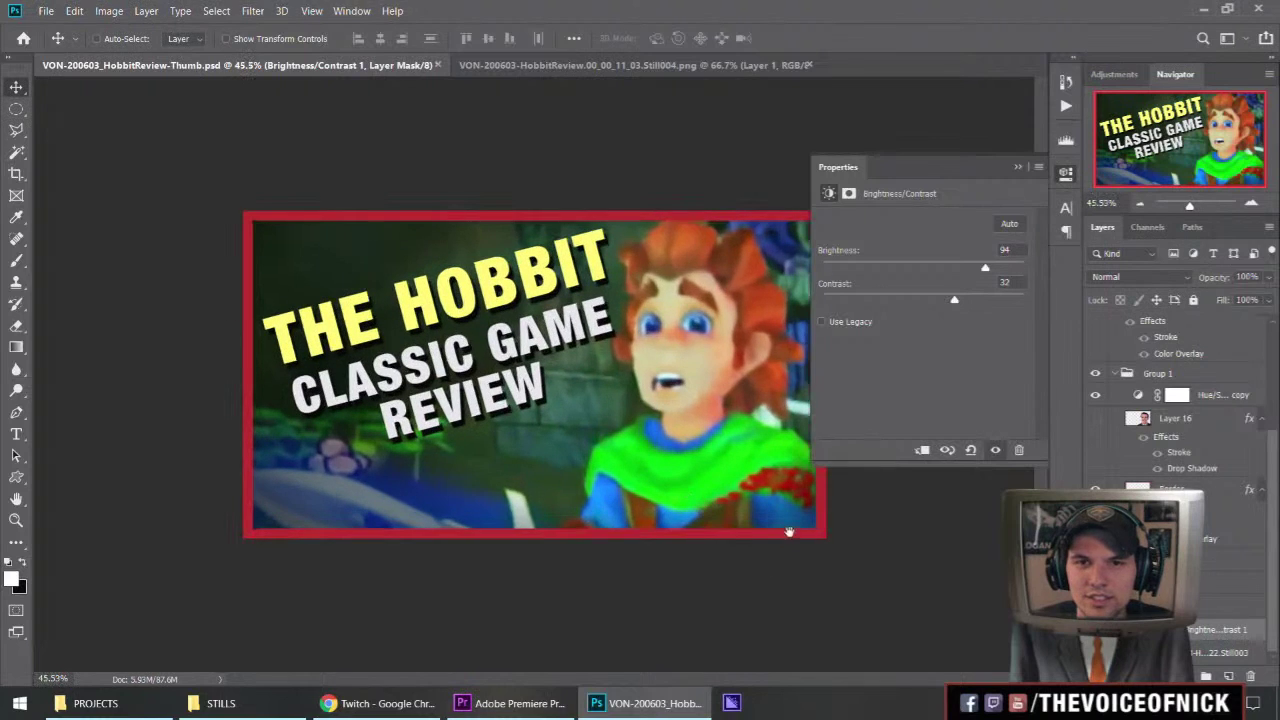
scroll(660, 530, down, 4)
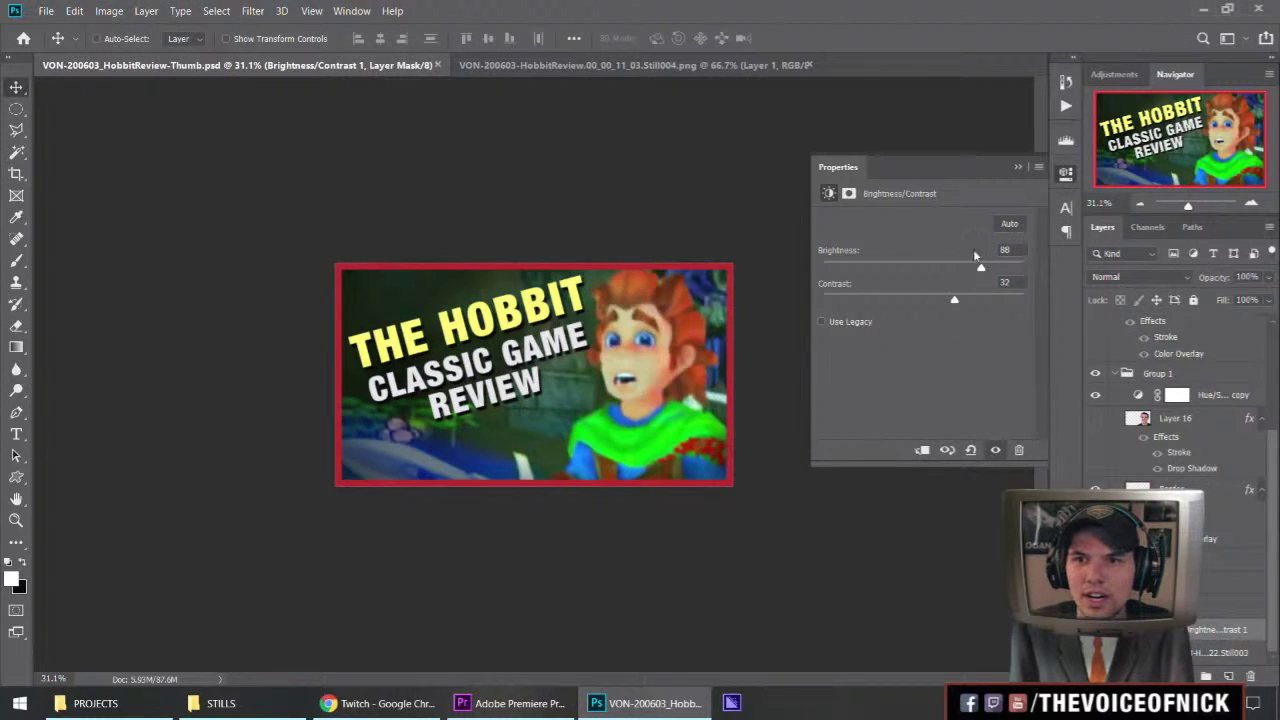
drag(983, 270, 995, 270)
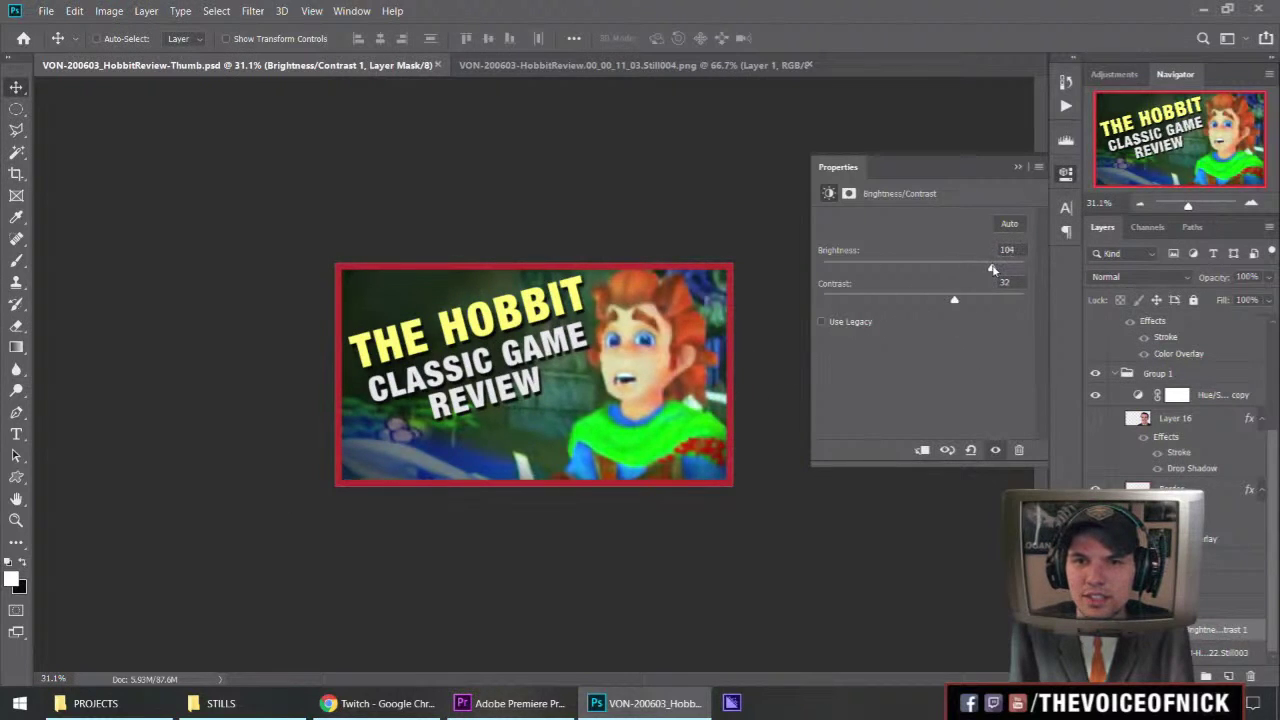
drag(955, 308, 981, 316)
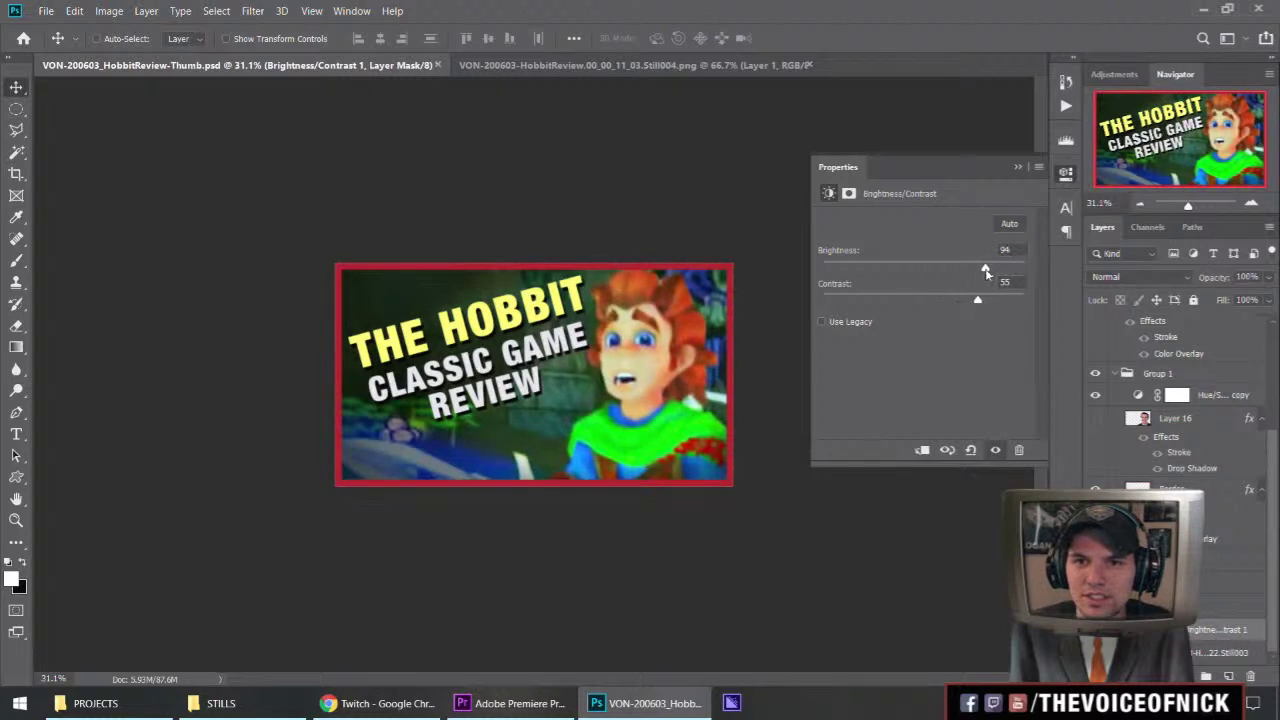
scroll(772, 503, down, 5)
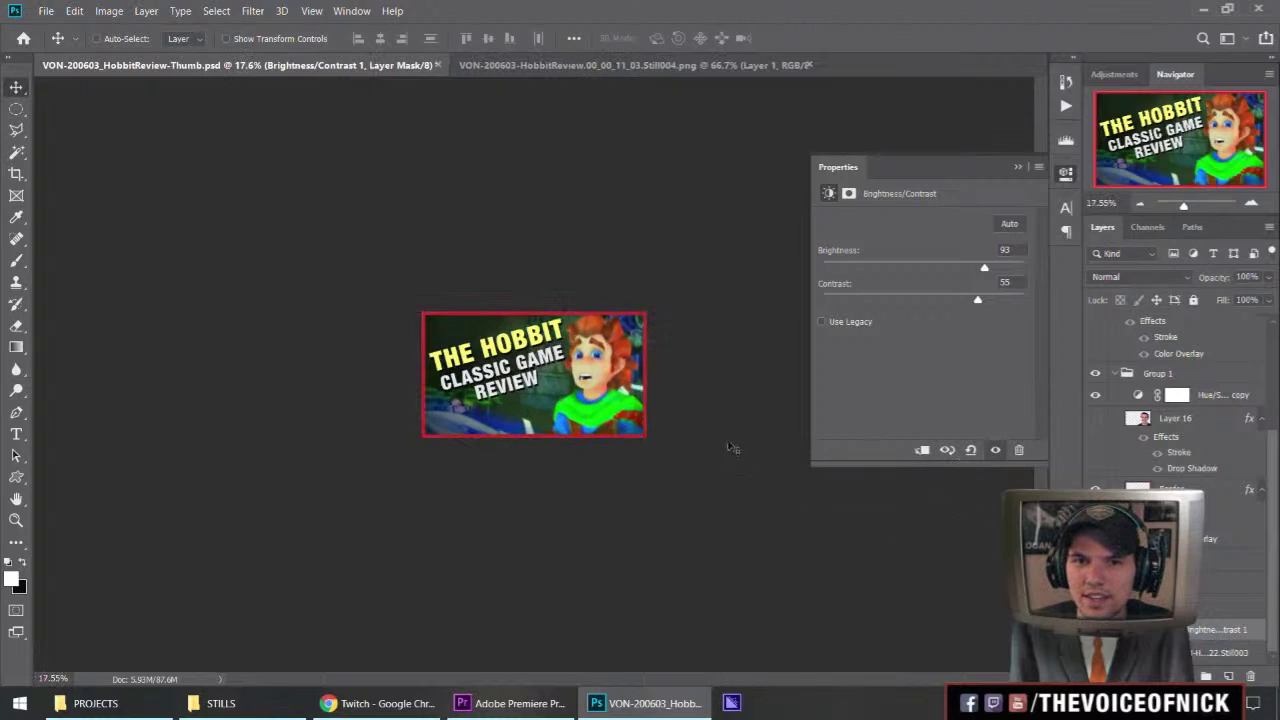
scroll(490, 410, up, 5)
scroll(487, 410, up, 1)
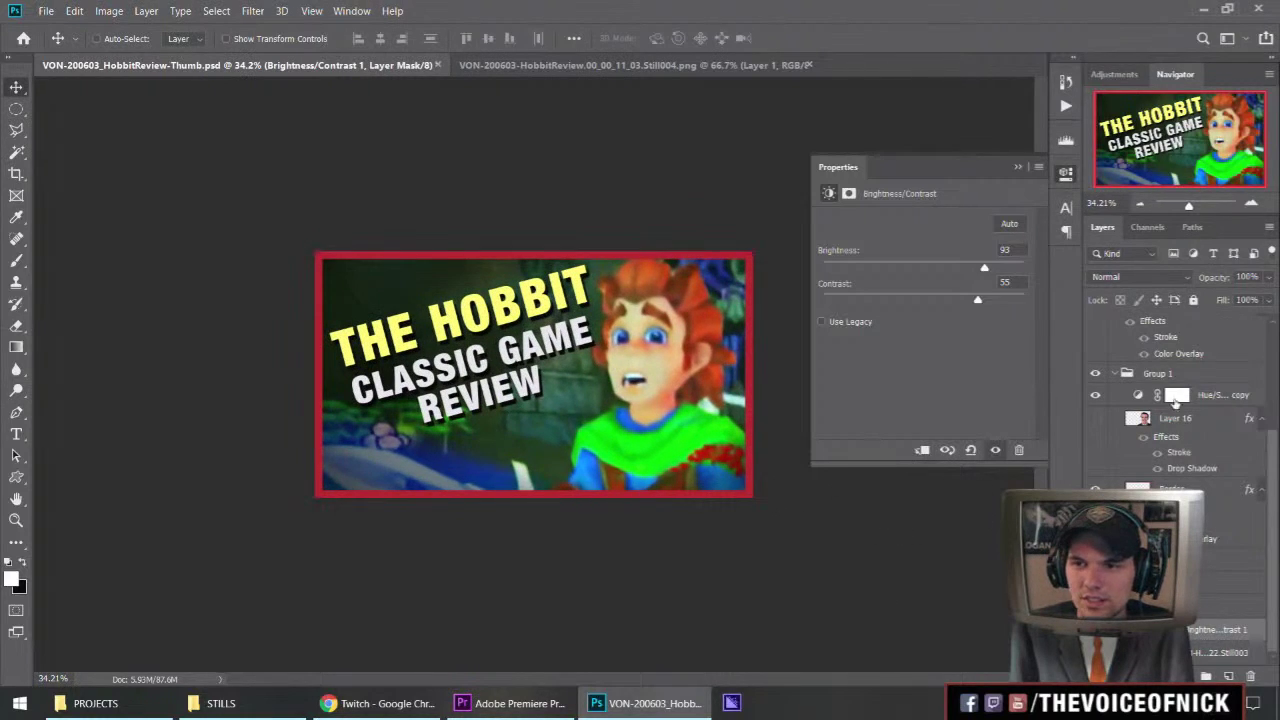
Select both title text layers and move them slightly down and left, close to the red border.
click(1150, 606)
scroll(1134, 449, up, 3)
ctrl+click(1198, 332)
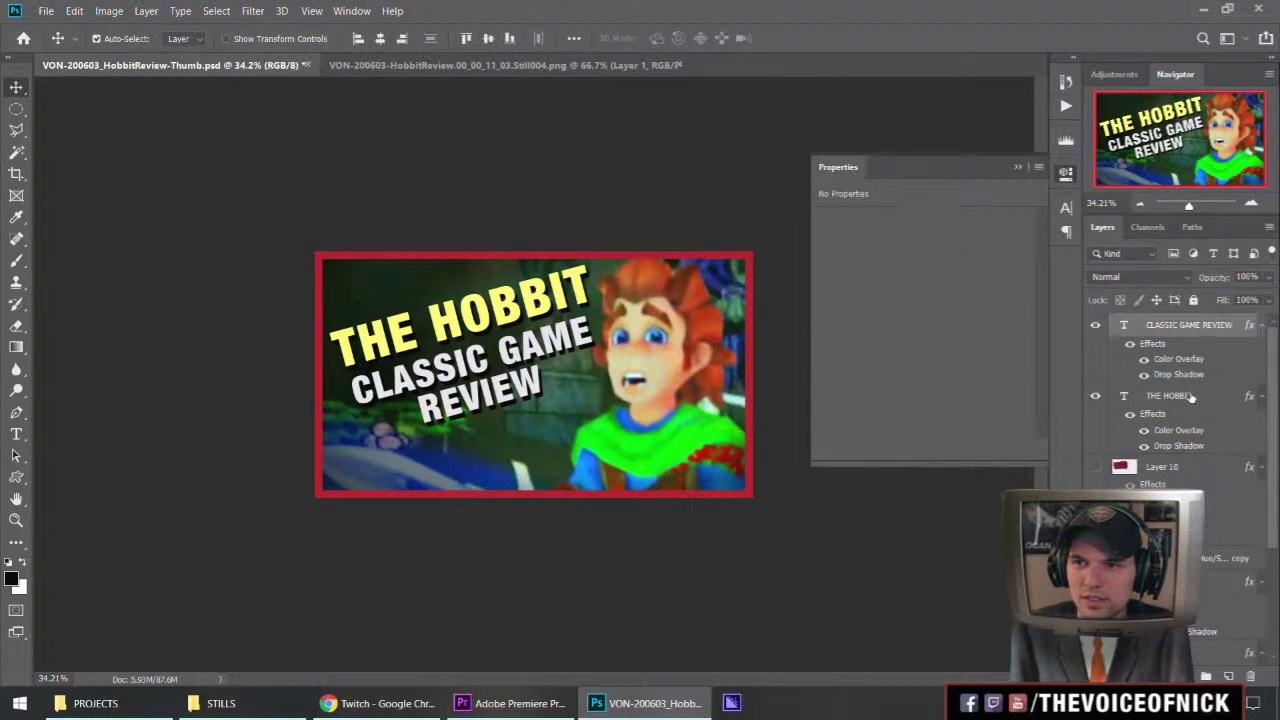
ctrl+click(1191, 397)
mouse_move(494, 351)
mouse_down()
mouse_move(487, 373)
mouse_move(490, 358)
mouse_up()
key(shift+Left)
key(shift+Left)
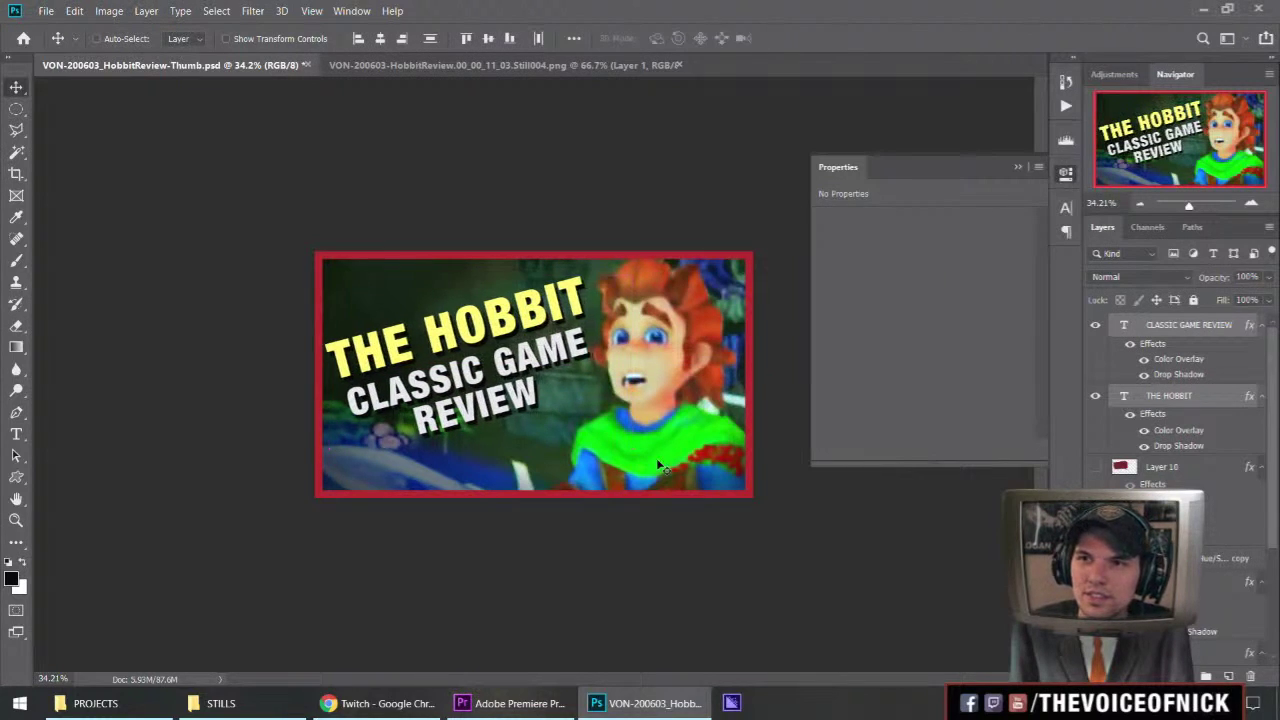
key(shift+Down)
key(shift+Right)
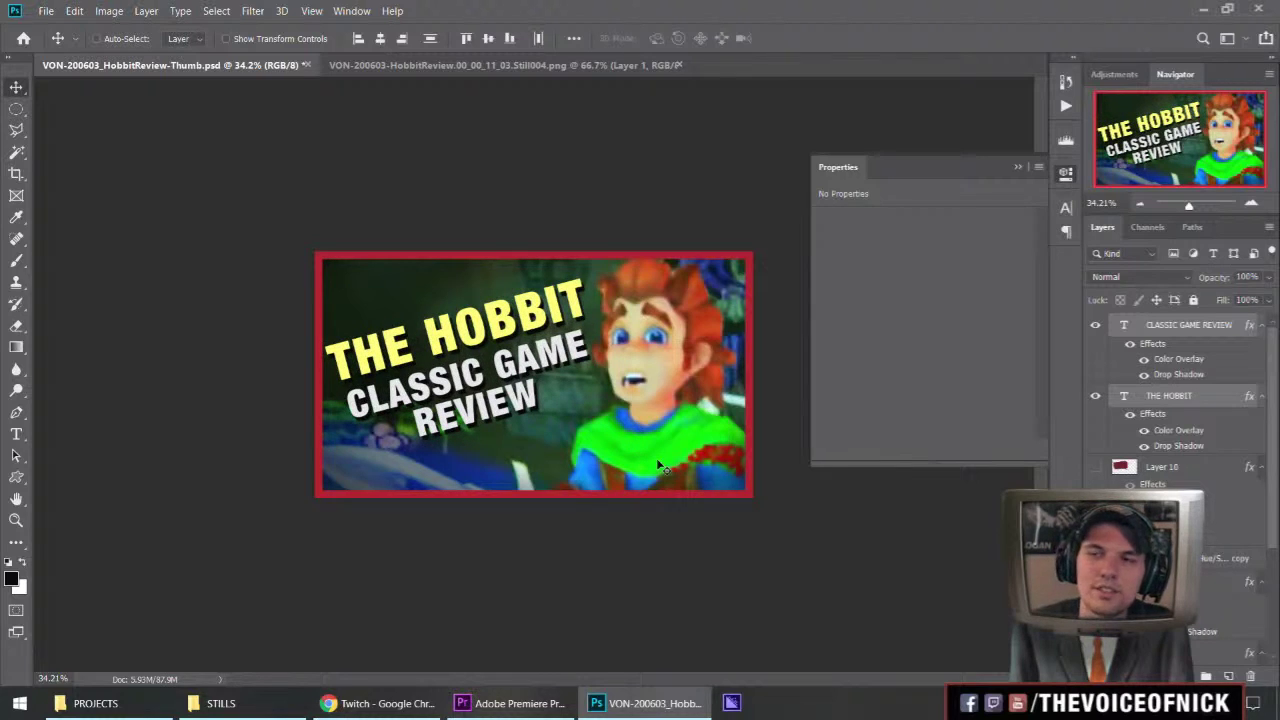
Nudge both title lines slightly to the right so they sit clear of the red border.
scroll(540, 418, down, 3)
scroll(536, 414, down, 1)
scroll(537, 414, up, 4)
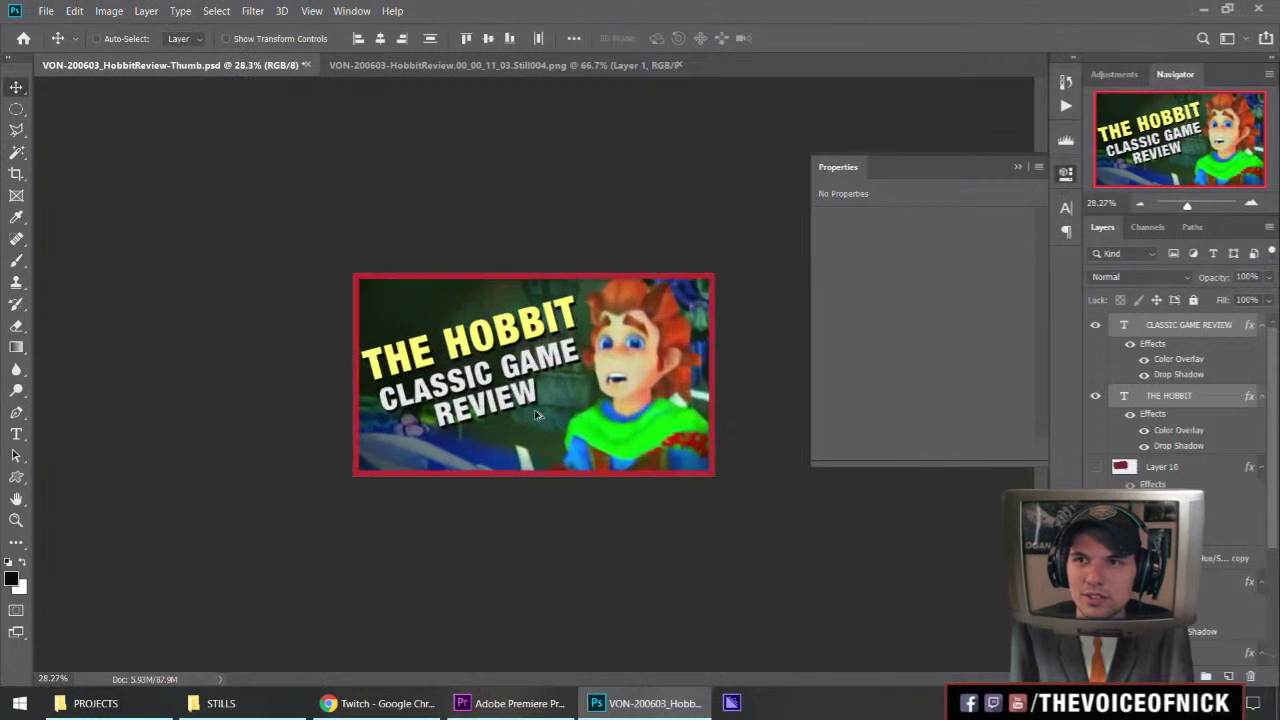
scroll(537, 414, up, 1)
key(shift+Right)
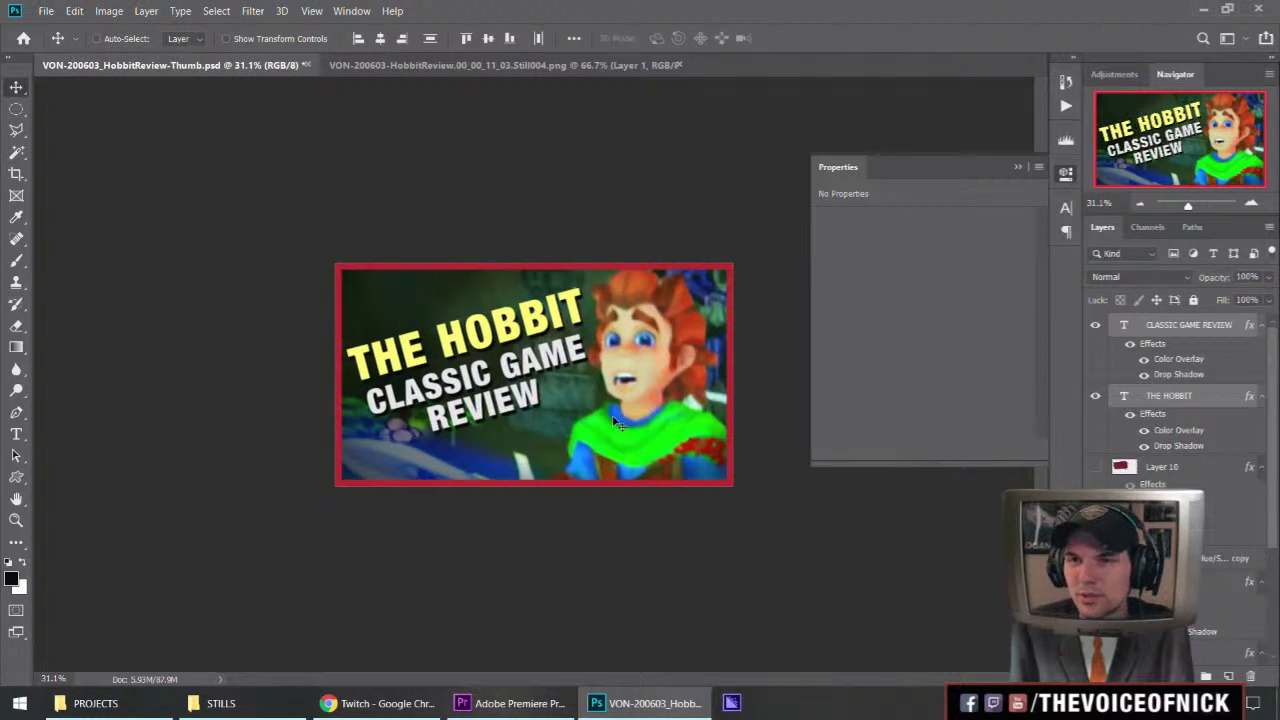
scroll(615, 425, down, 5)
scroll(637, 444, up, 8)
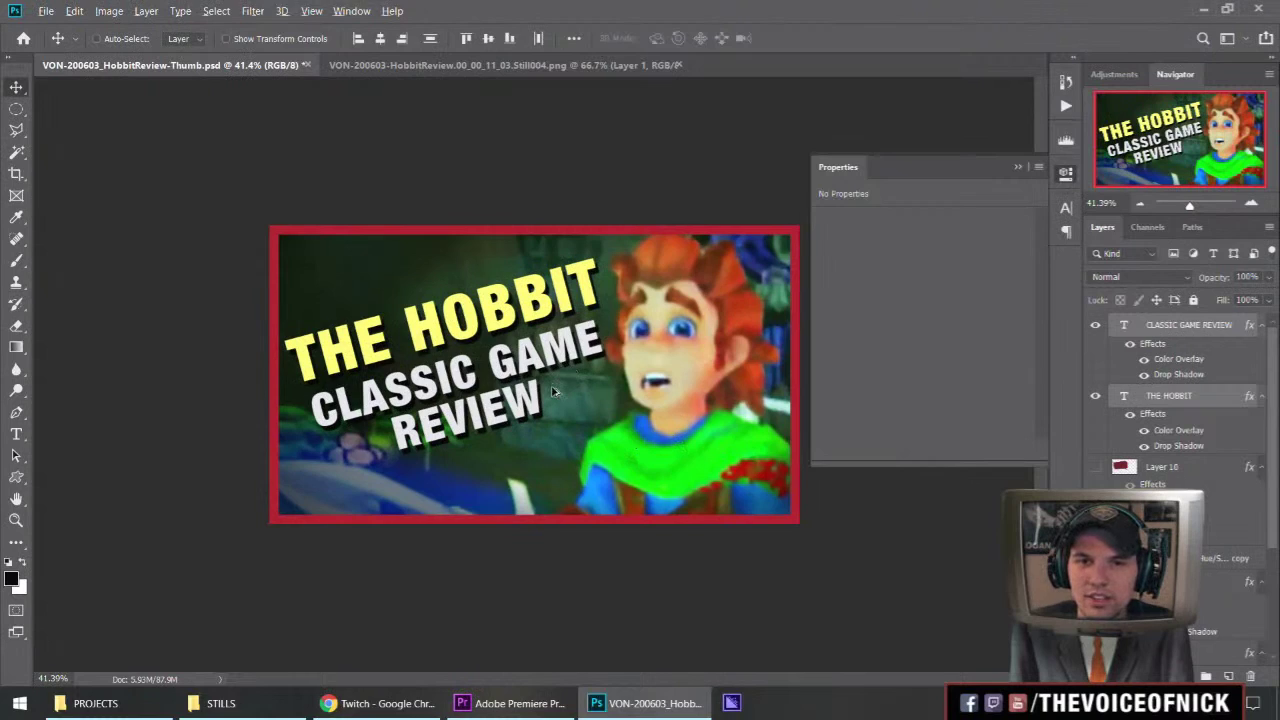
scroll(553, 390, down, 5)
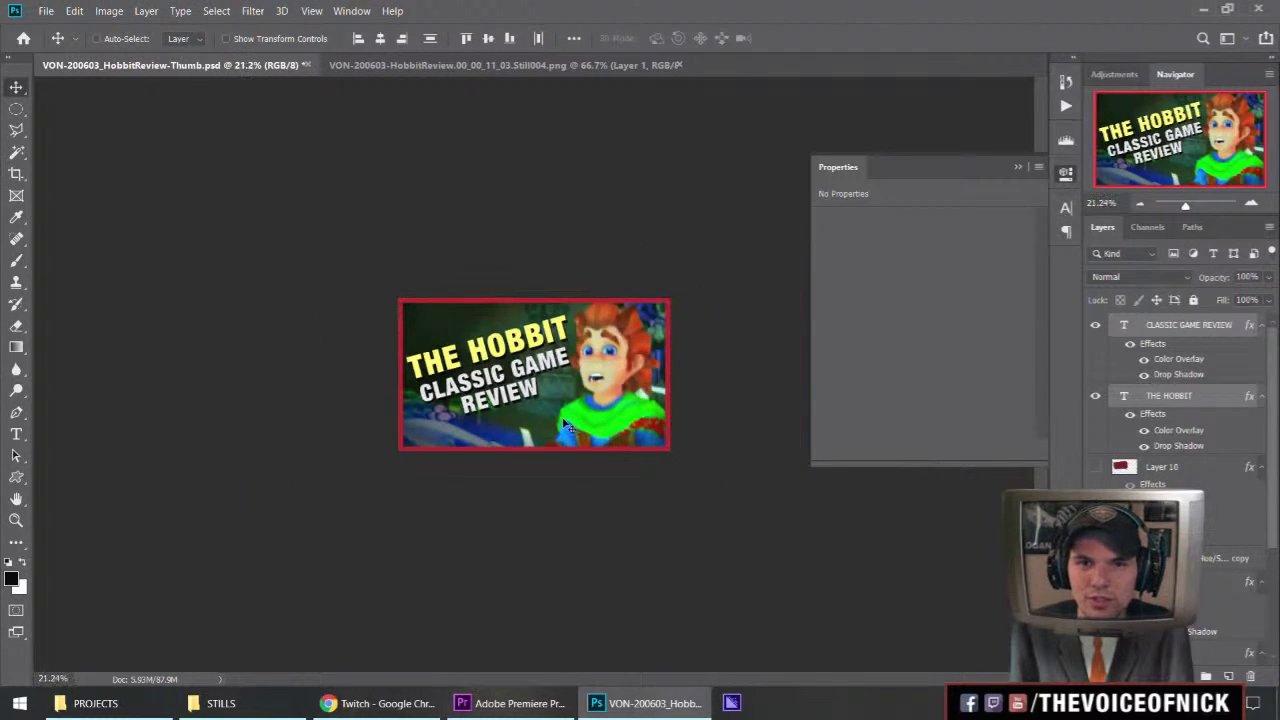
scroll(523, 436, up, 3)
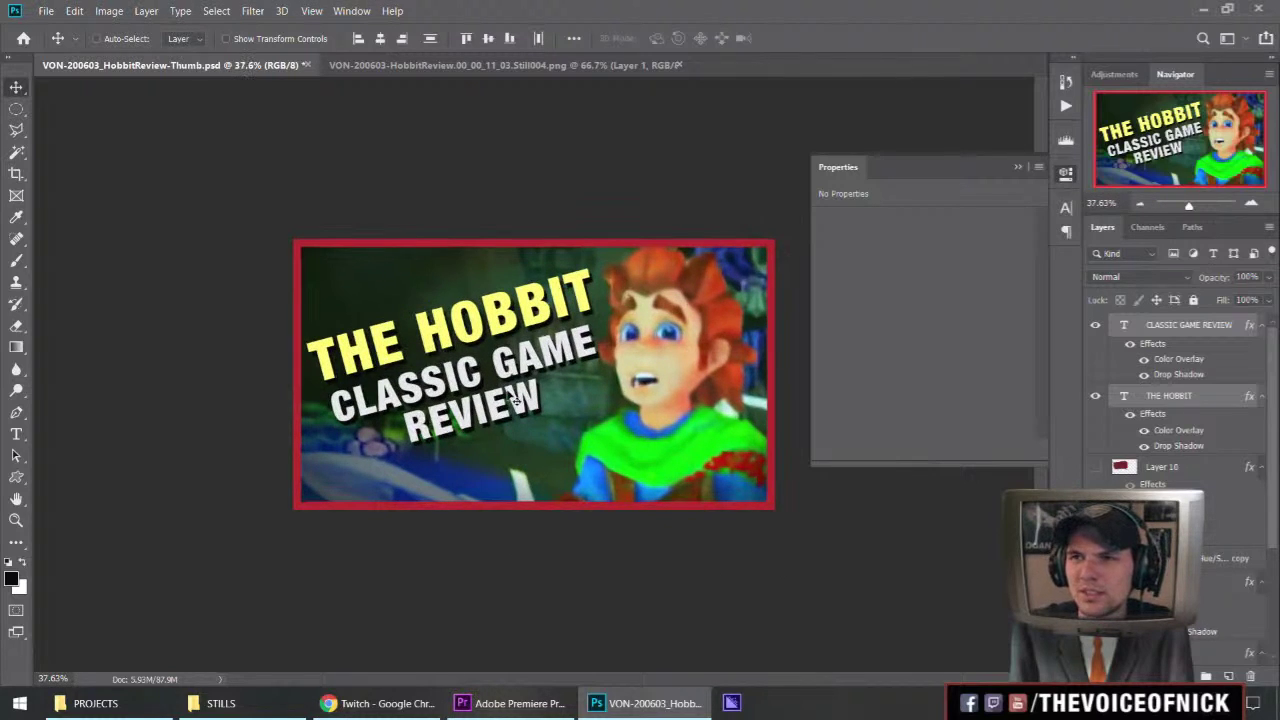
scroll(515, 399, down, 2)
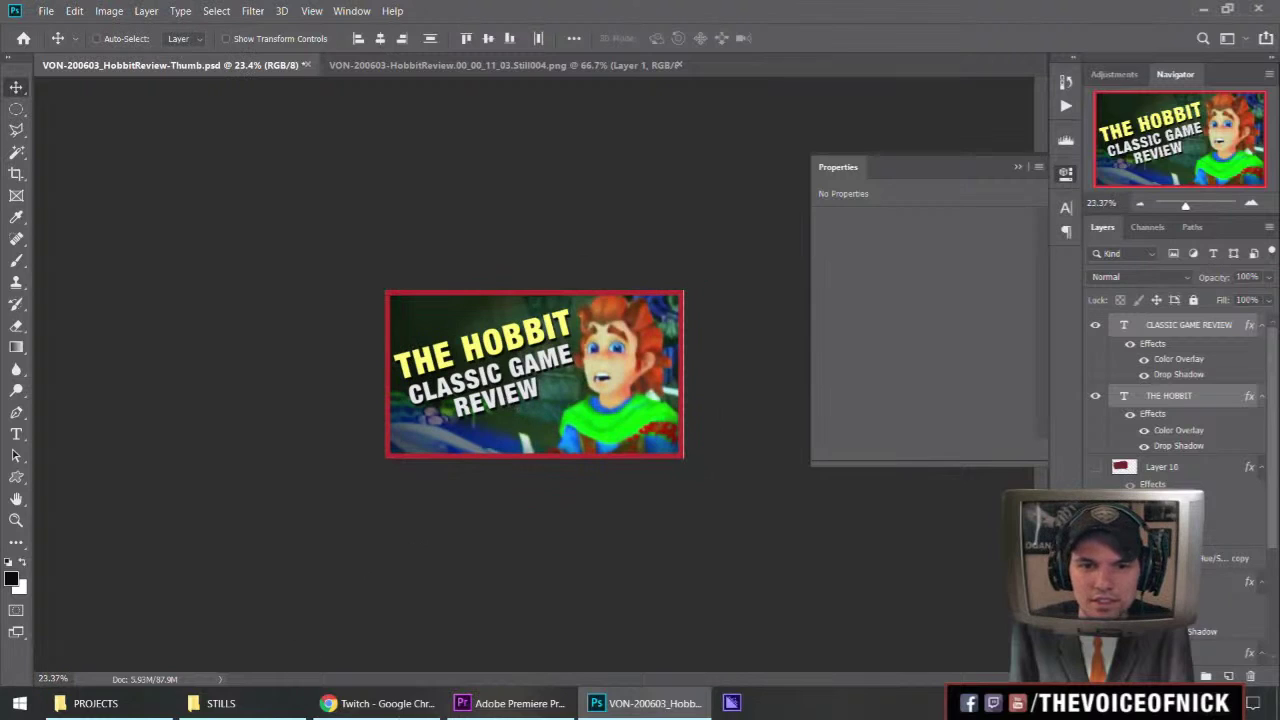
Switch to Chrome, move the stream chat window aside, and bring up the Google Images results for "hobbit box art ps2".
click(495, 706)
click(582, 501)
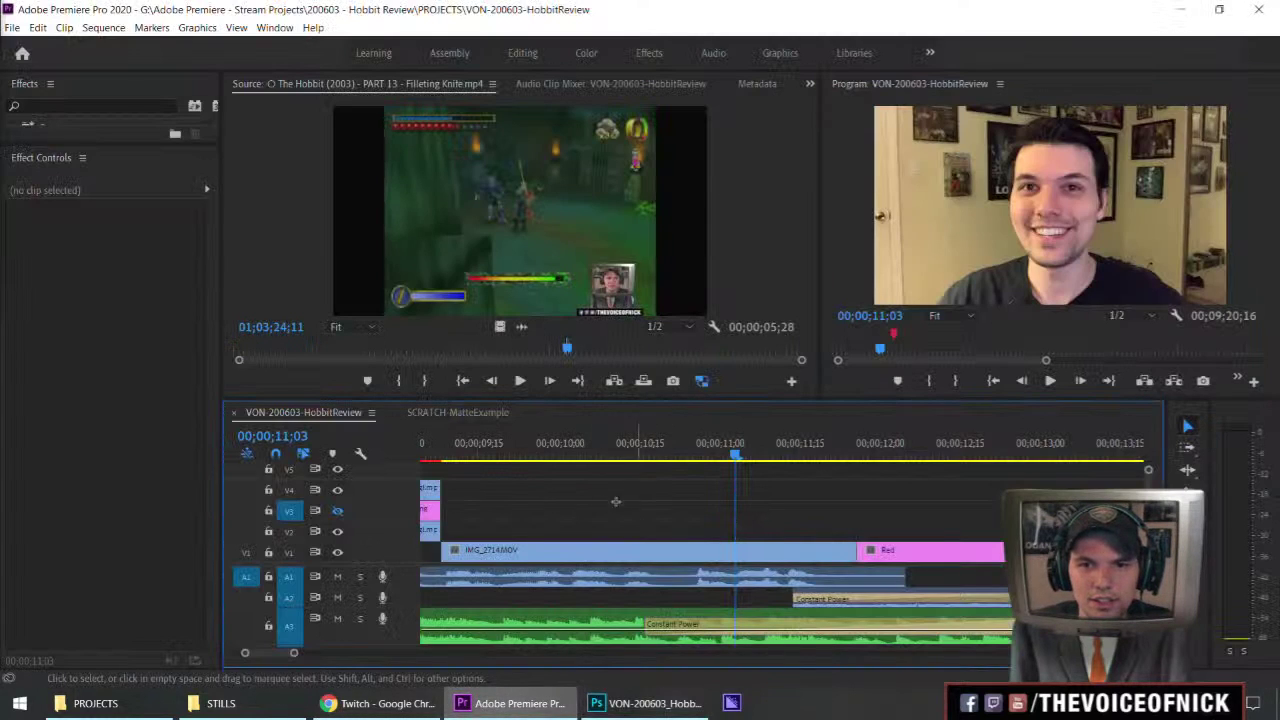
click(378, 704)
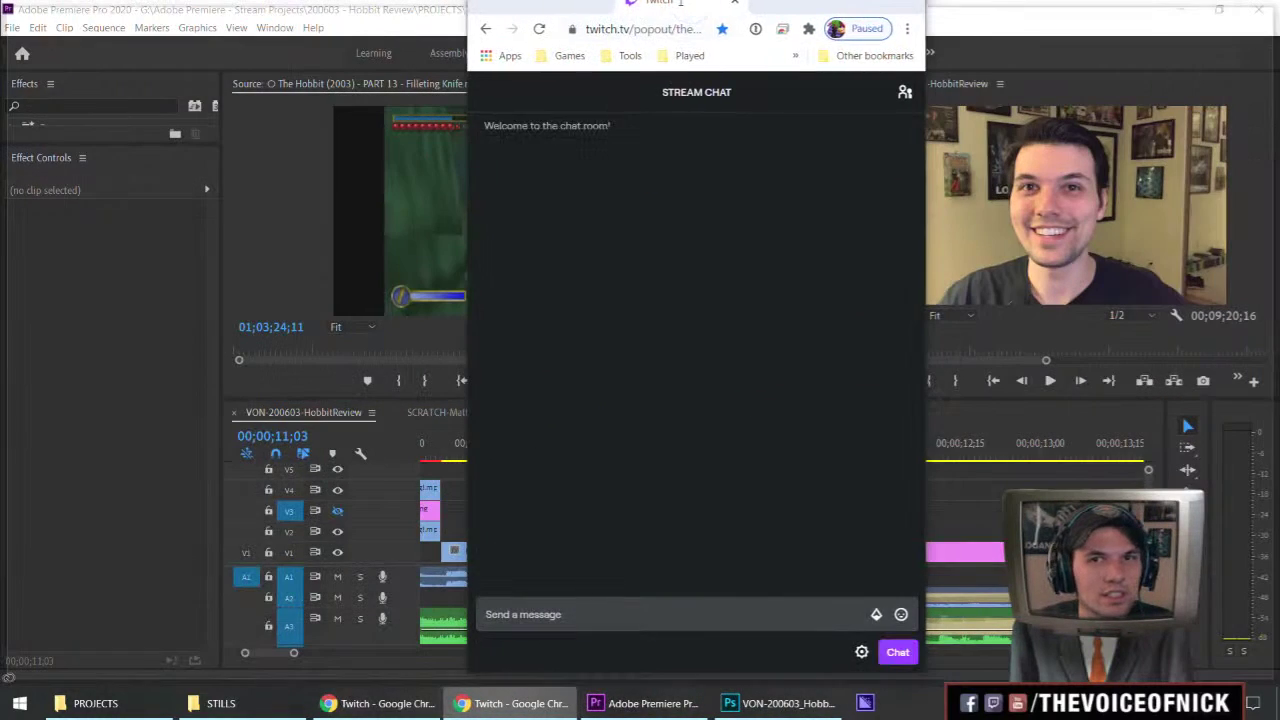
drag(678, 4, 2, 20)
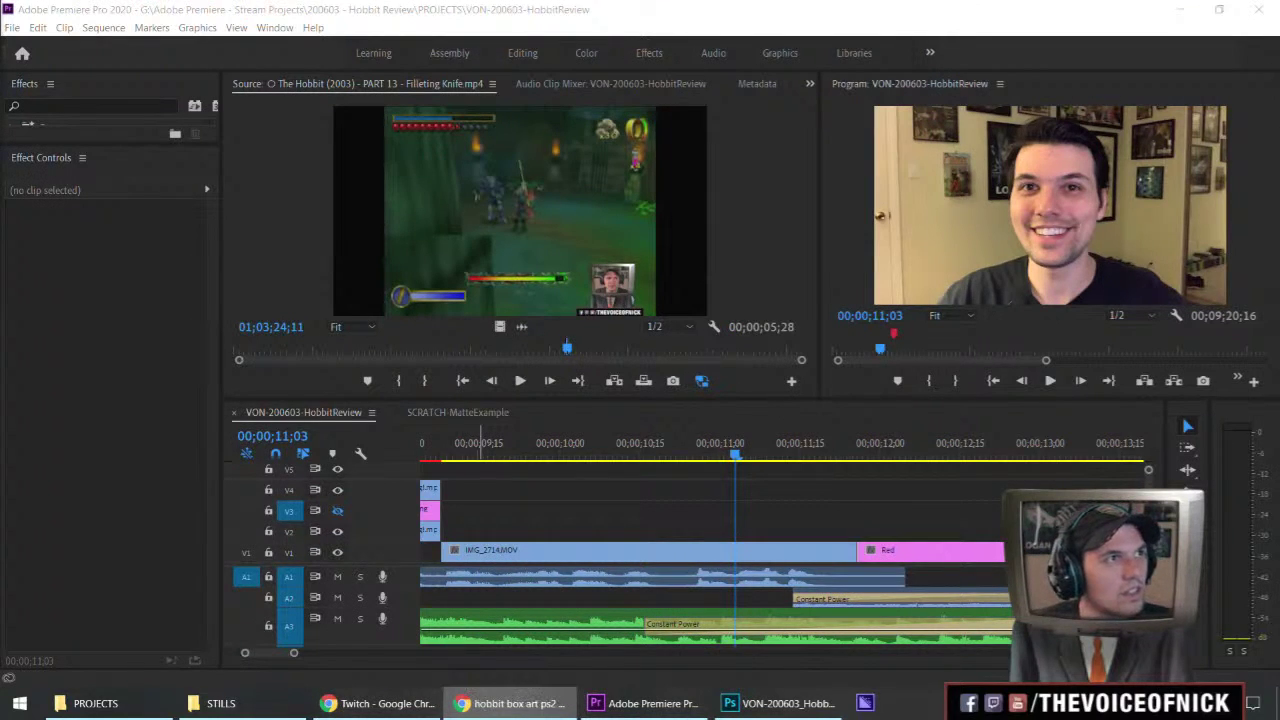
click(510, 703)
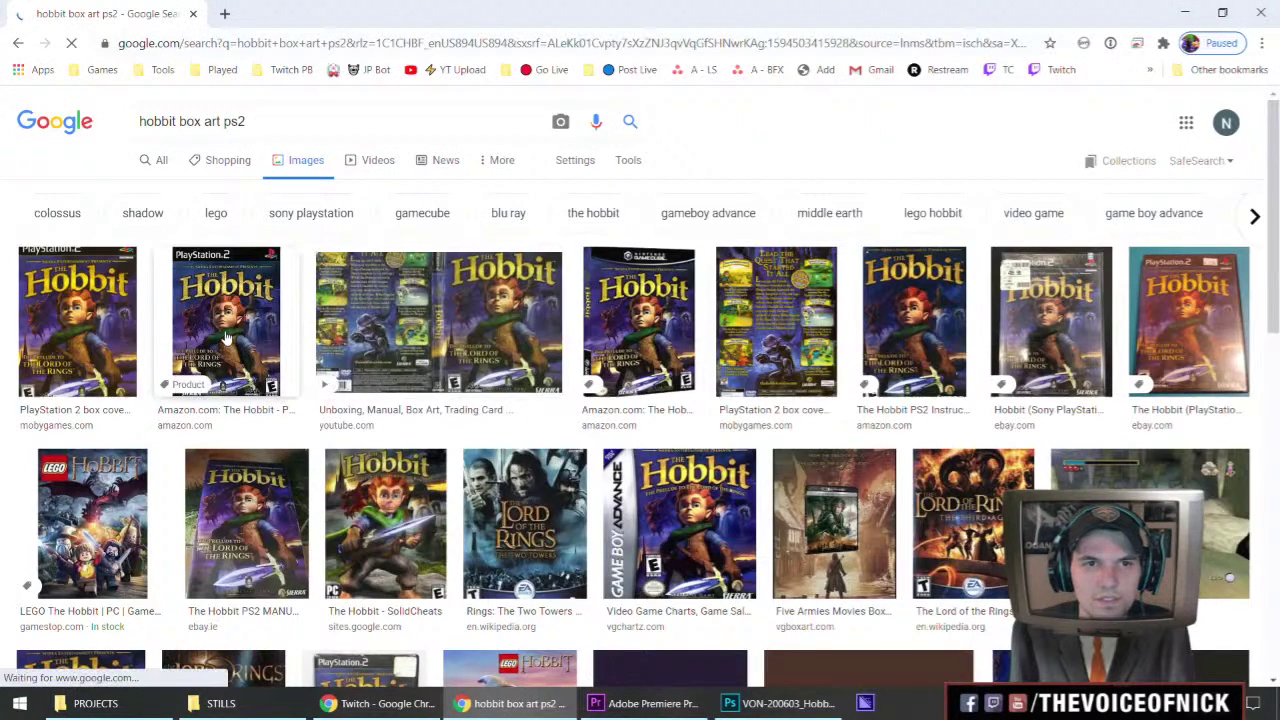
Enlarge the Amazon PlayStation 2 cover and the SolidCheats PC cover of The Hobbit in the image results to examine the box art.
click(222, 333)
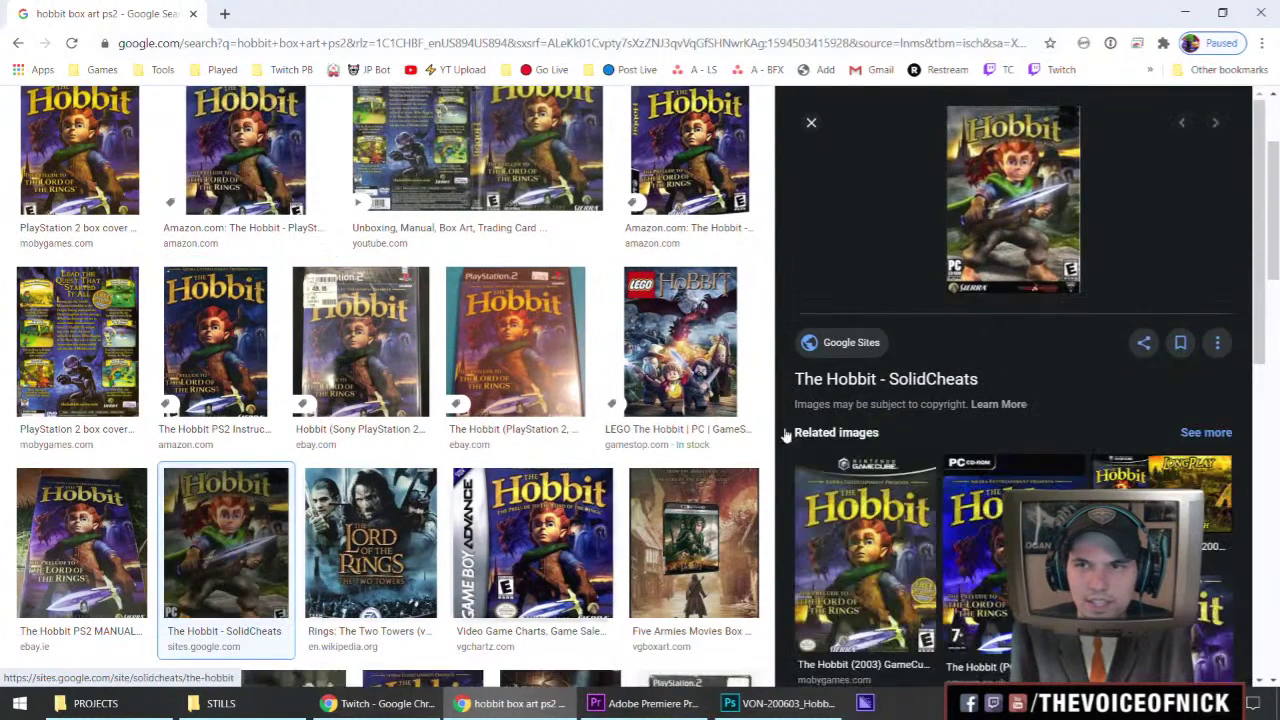
click(226, 577)
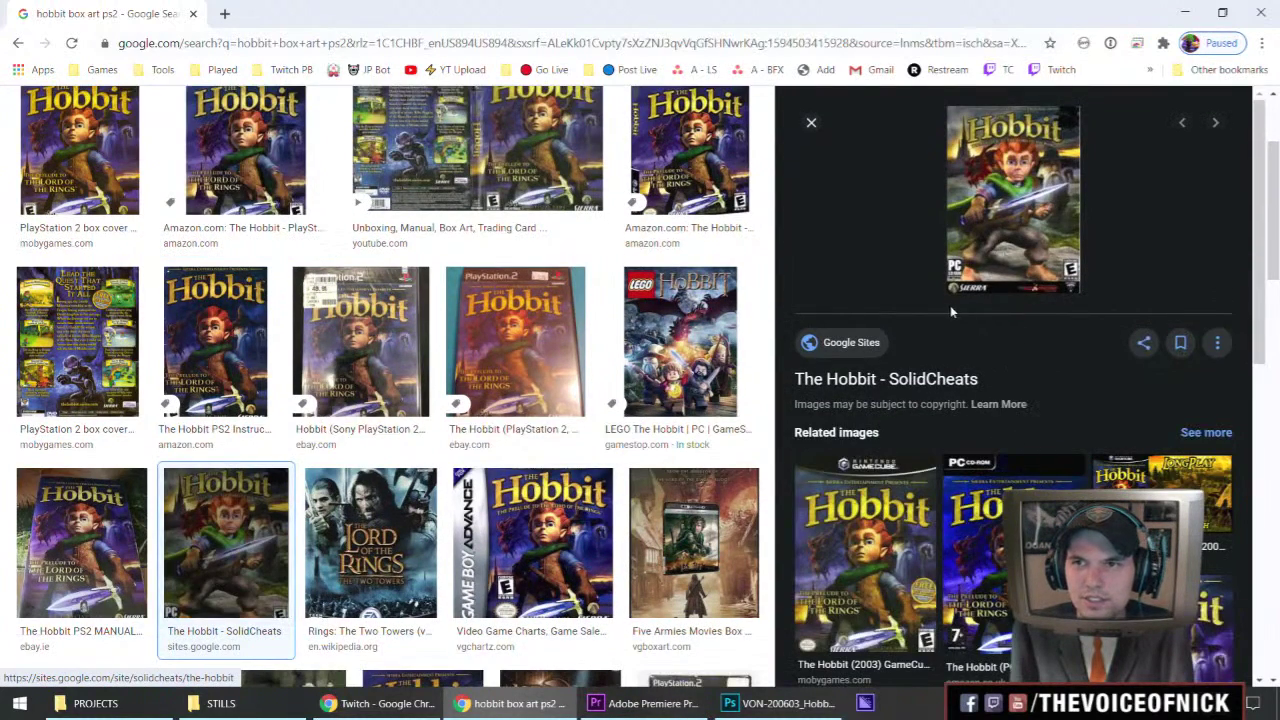
key(alt+Left)
Switch to Photoshop and save the Hobbit review thumbnail document.
click(645, 704)
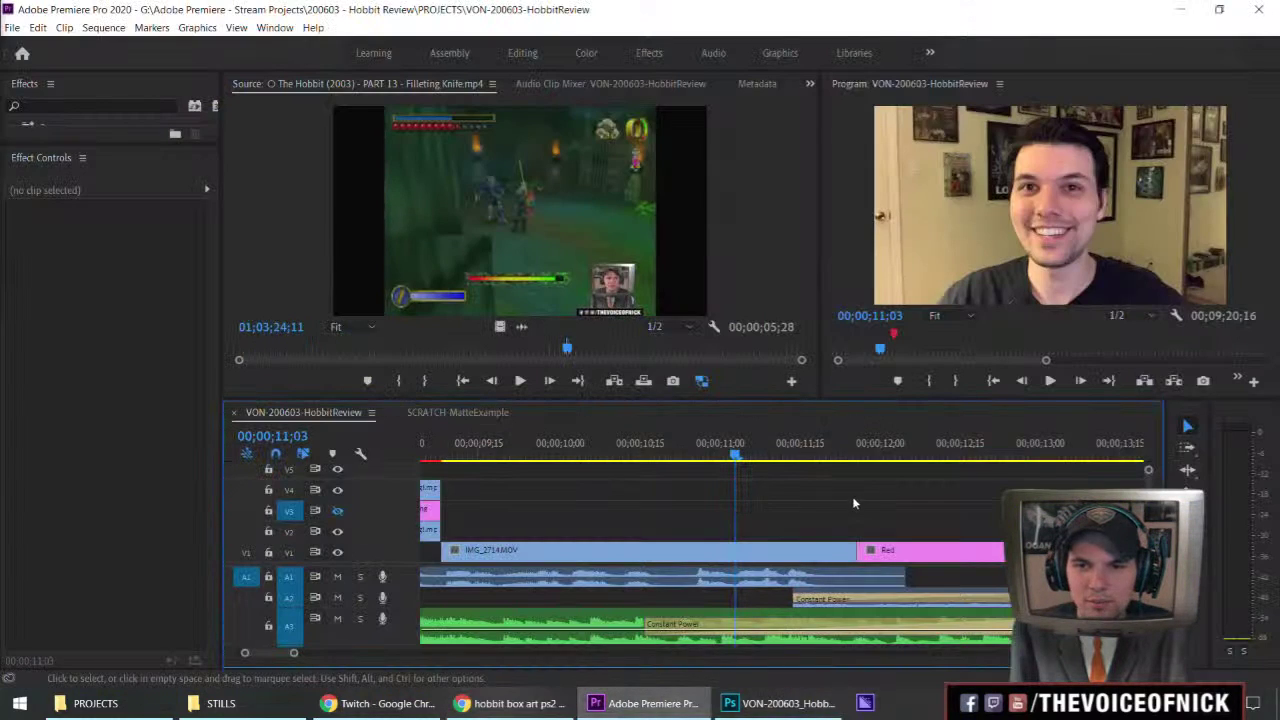
click(783, 704)
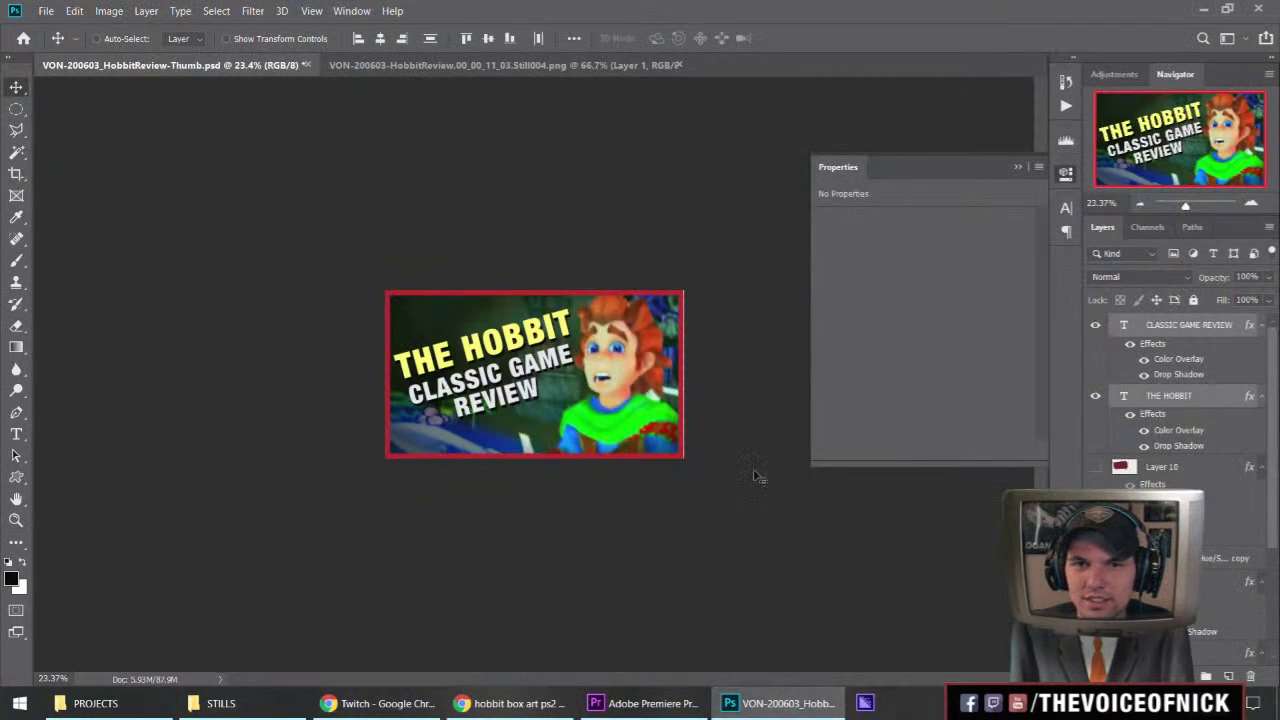
key(ctrl+s)
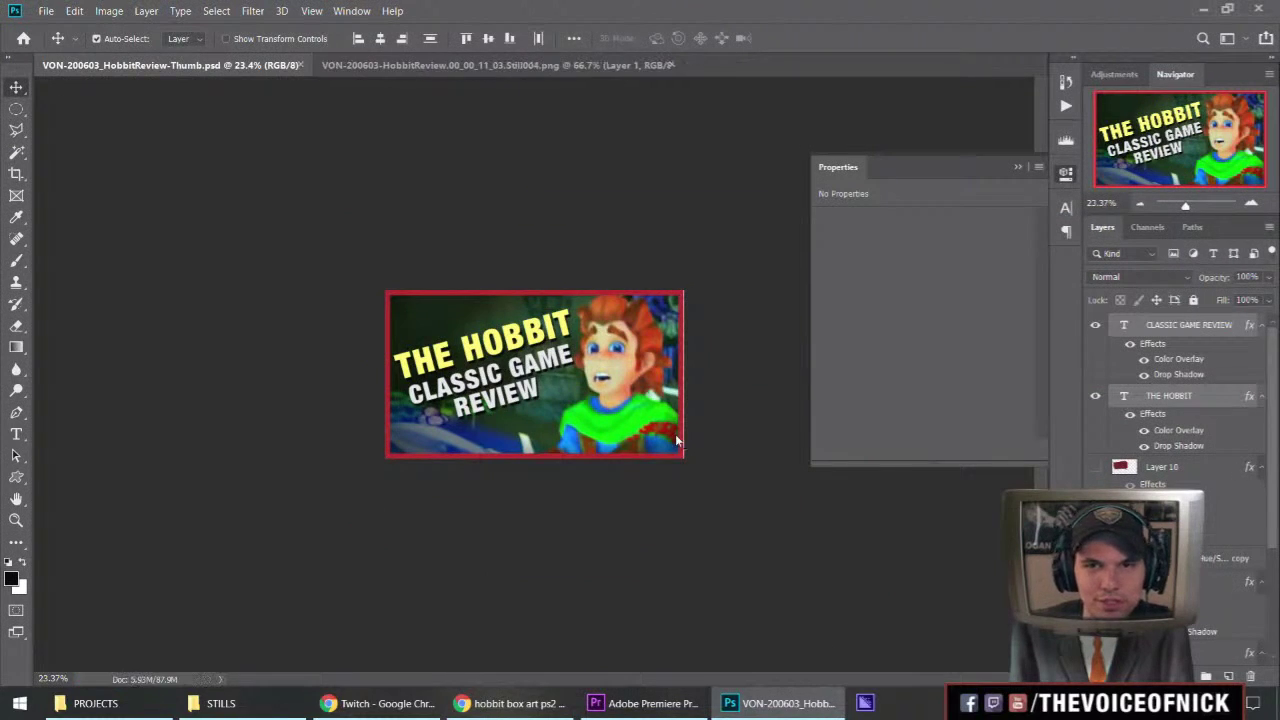
key(ctrl+o)
click(190, 41)
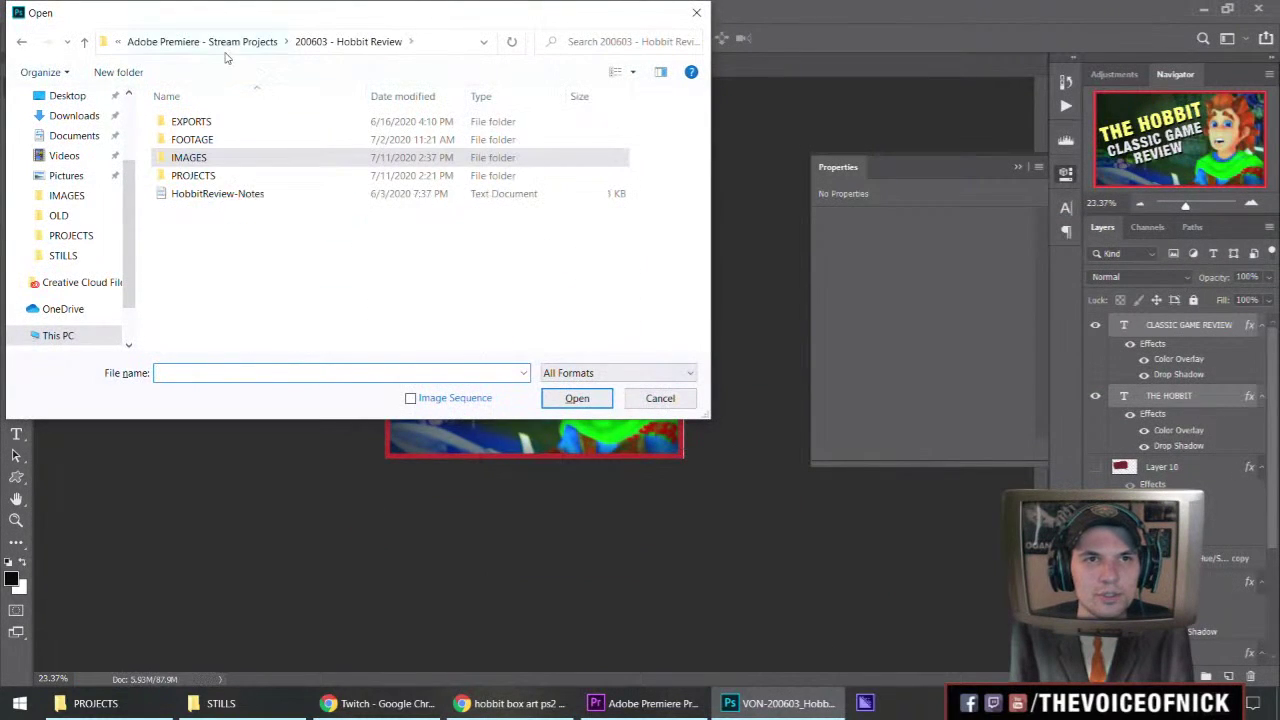
click(202, 41)
click(696, 12)
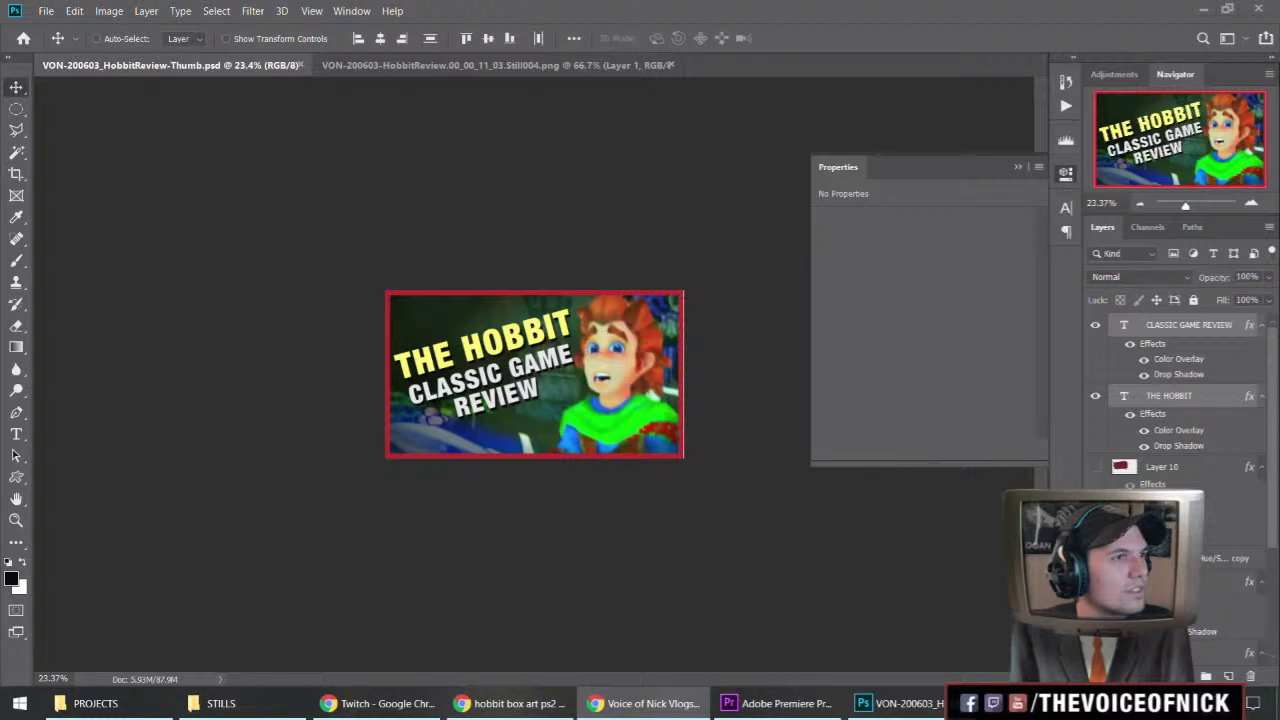
Examine the existing video thumbnails on the Voice of Nick Vlogs YouTube channel, and return to Photoshop.
drag(0, 10, 270, 2)
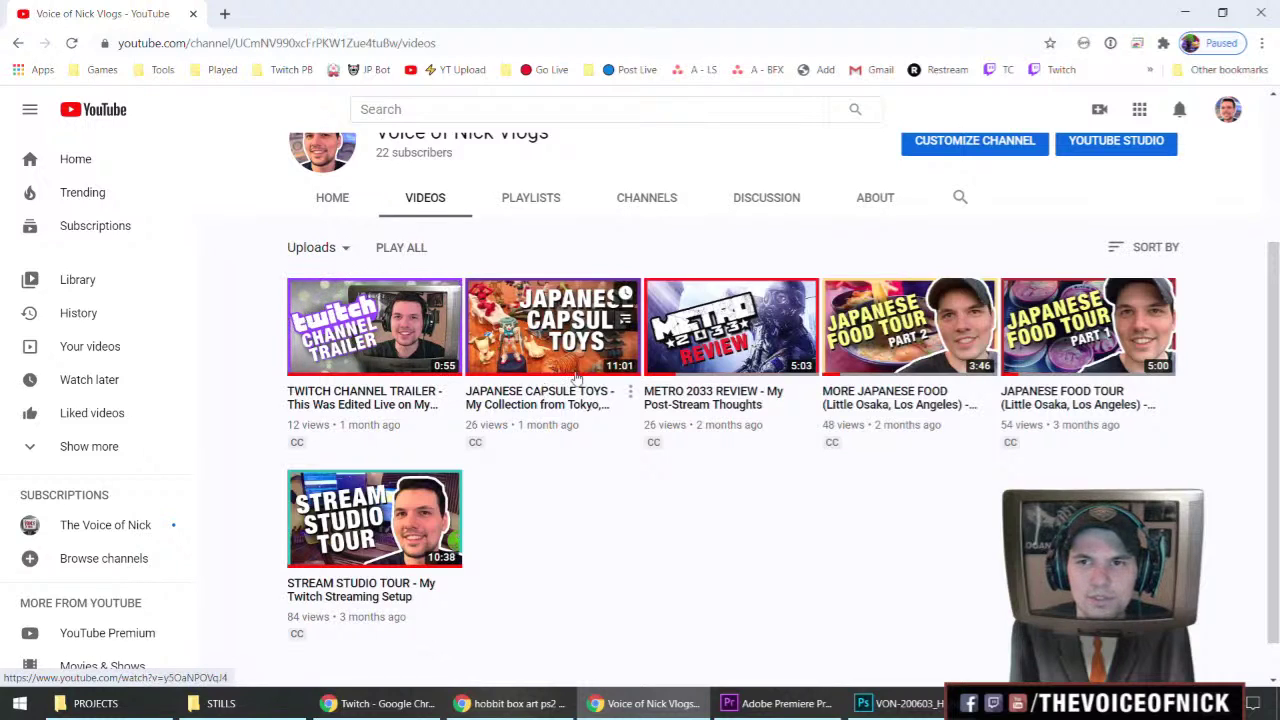
key(alt+Tab)
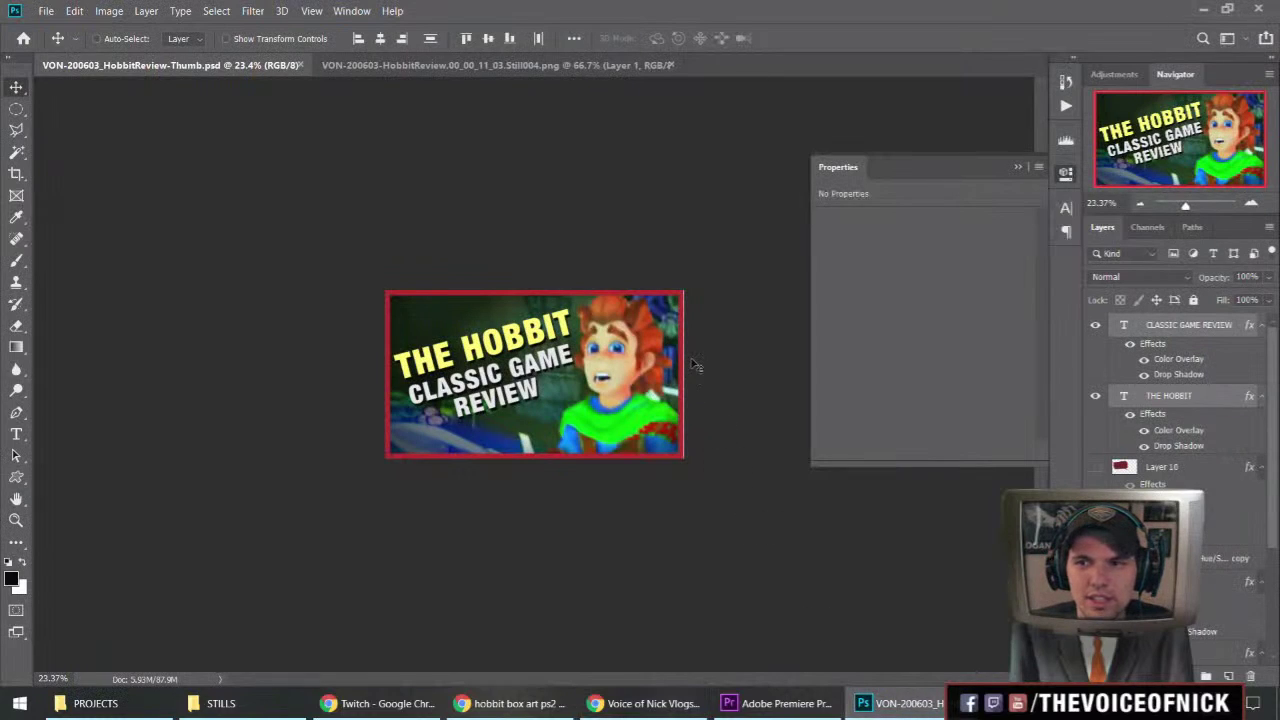
Recolor the Border layer's Color Overlay with the bright green sampled from the hobbit's cloak (RGB 0, 197, 5).
scroll(1180, 400, down, 3)
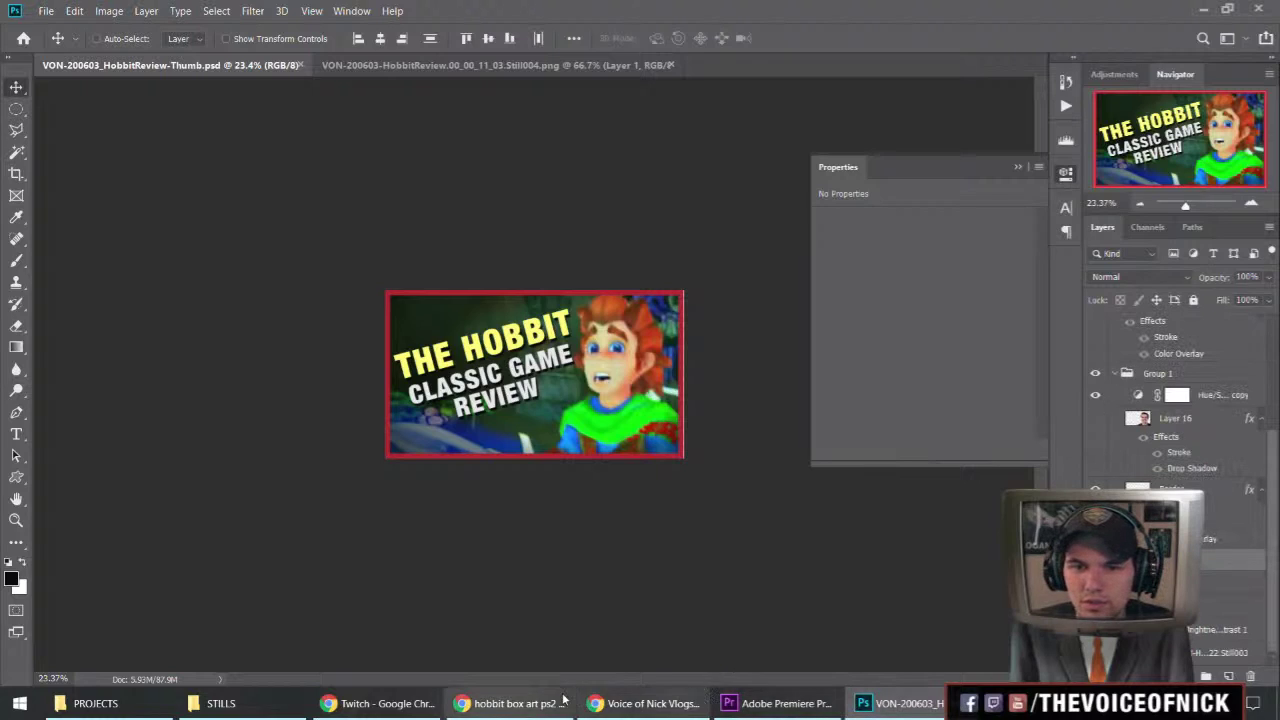
scroll(1180, 400, up, 3)
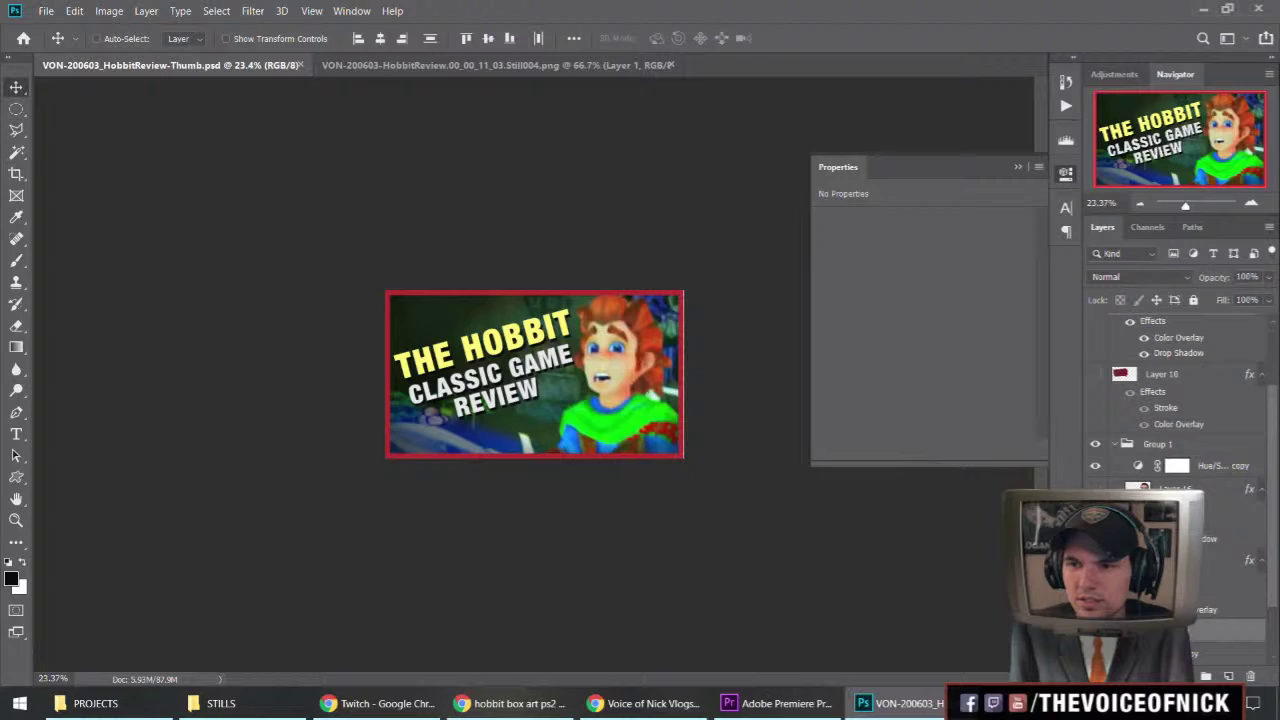
click(1225, 560)
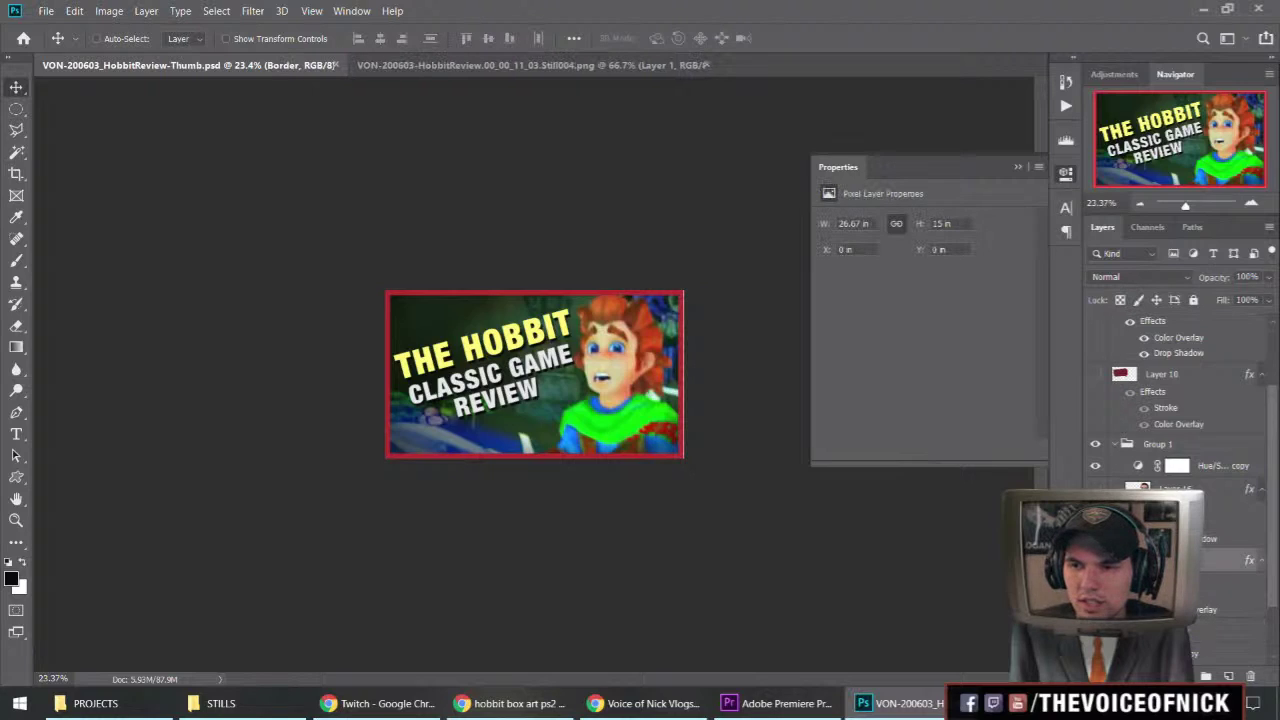
double_click(1190, 609)
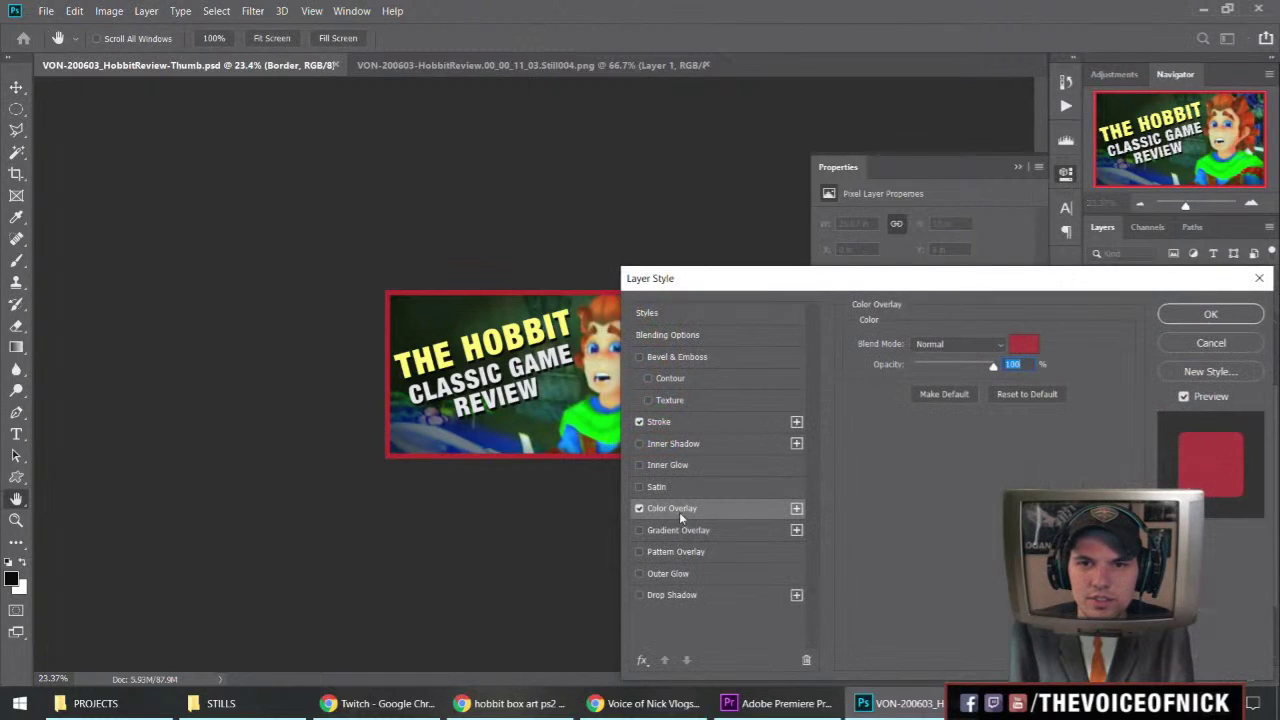
click(1012, 346)
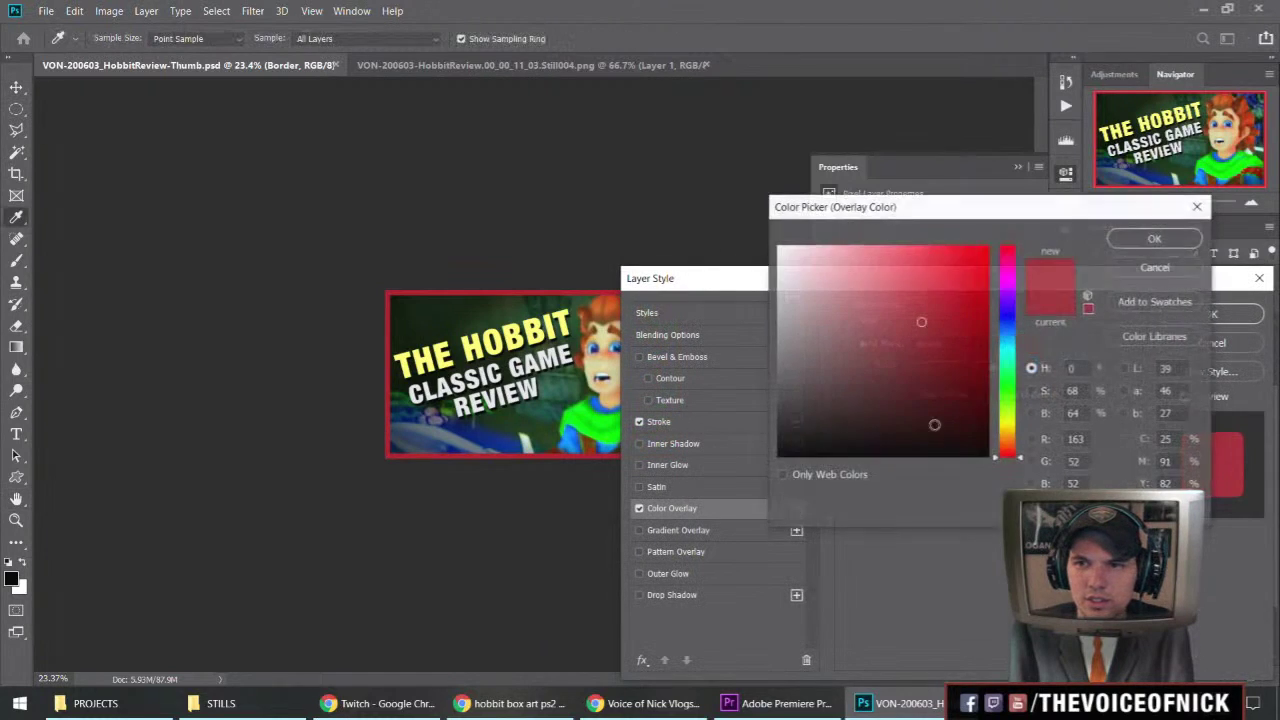
click(1010, 316)
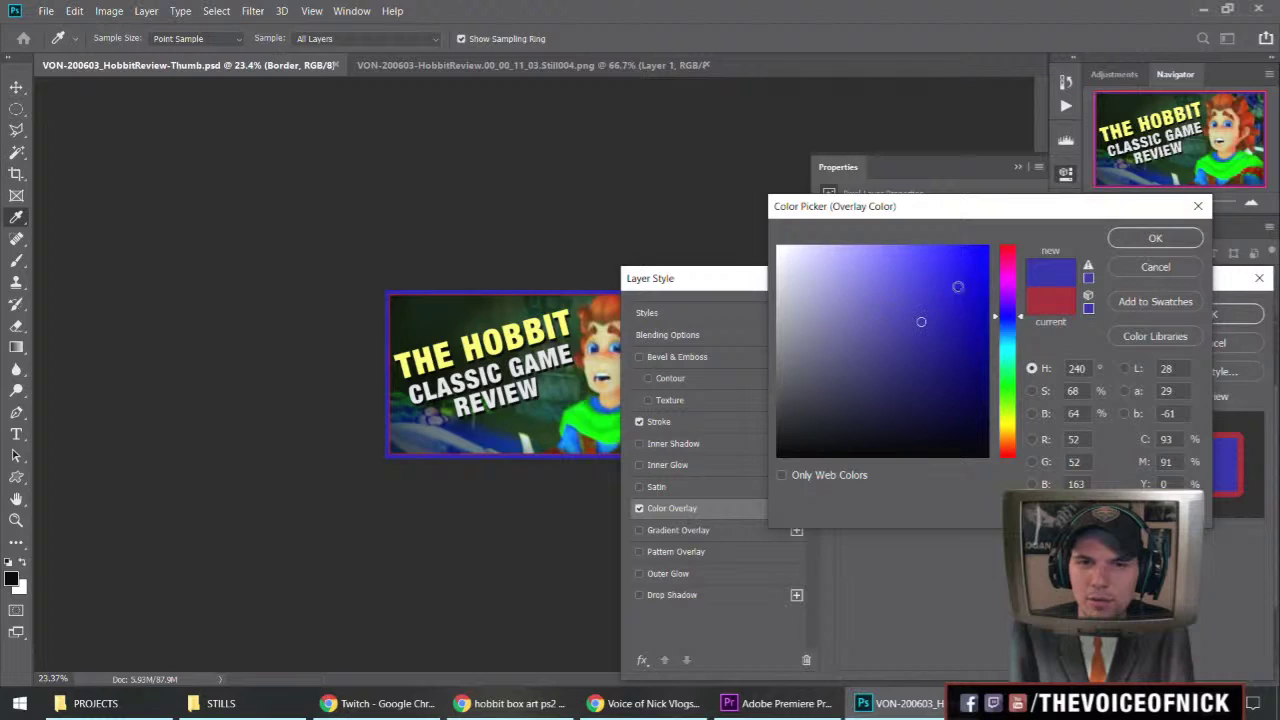
click(1009, 390)
drag(1011, 394, 1011, 397)
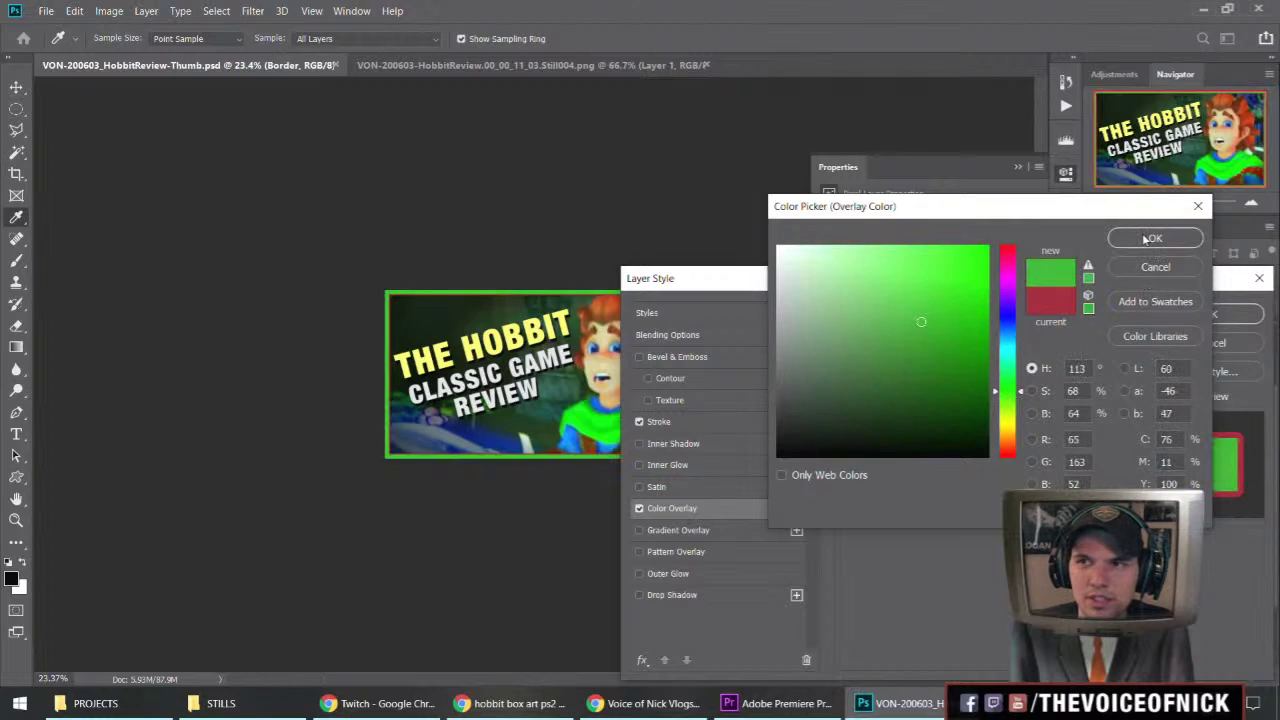
click(579, 418)
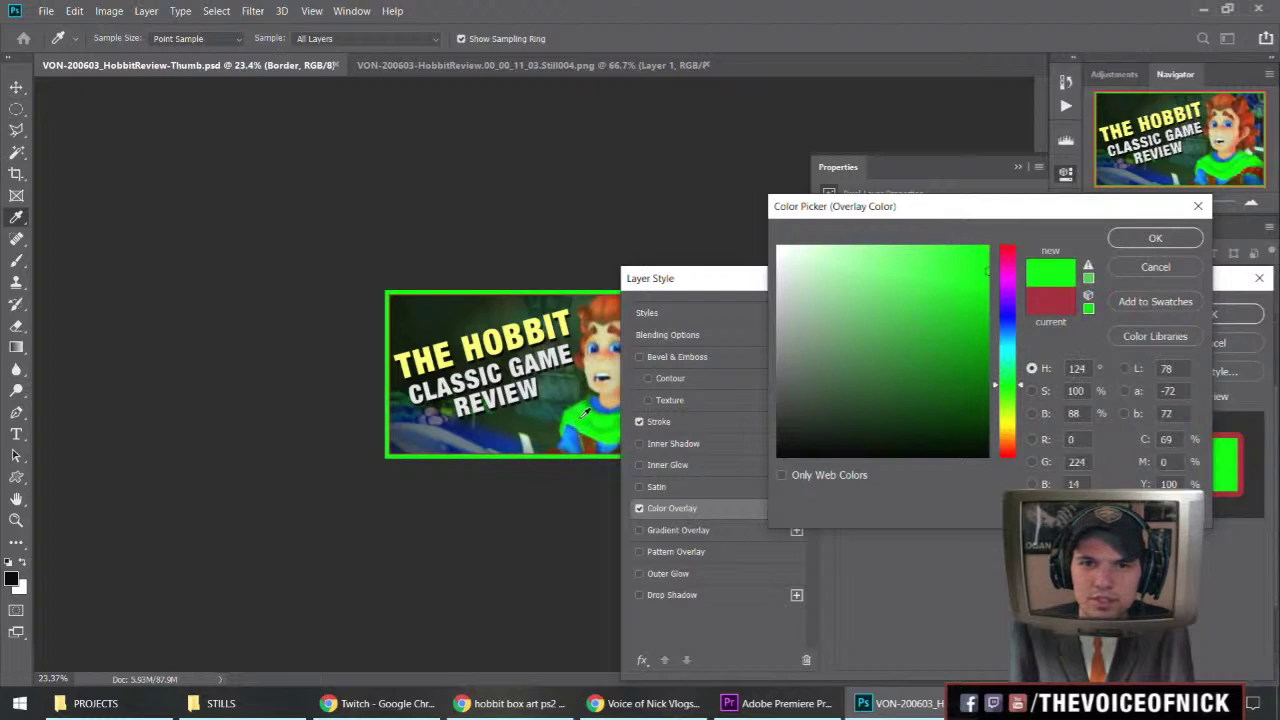
click(583, 414)
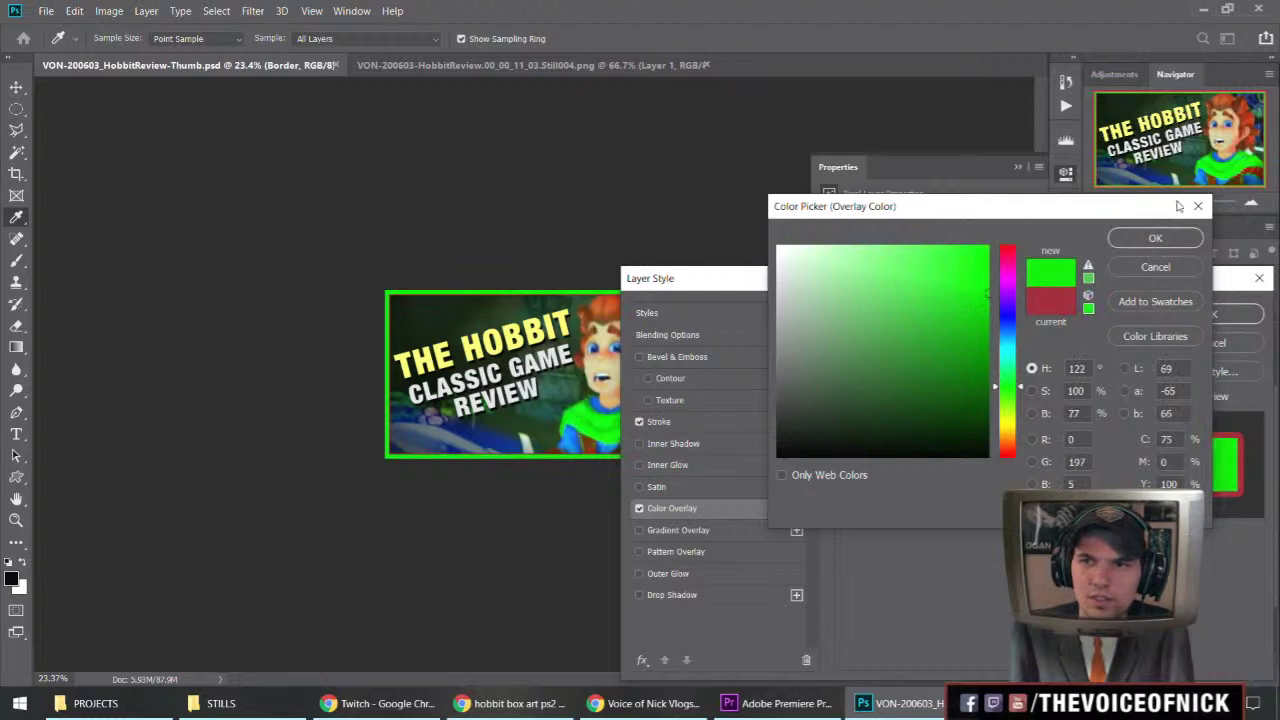
click(1150, 240)
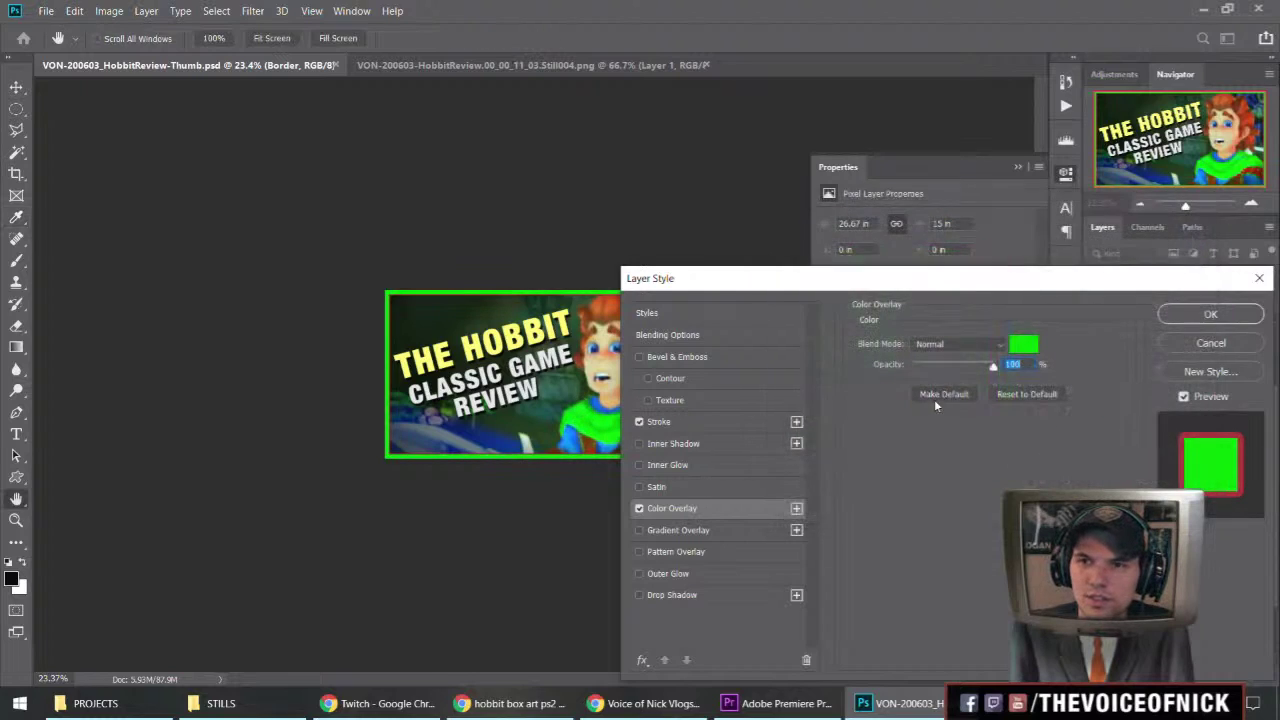
Copy the bright green from the Color Overlay to the Border layer's Stroke color and apply the layer style.
click(1022, 346)
click(1145, 250)
click(677, 420)
click(890, 463)
key(ctrl+v)
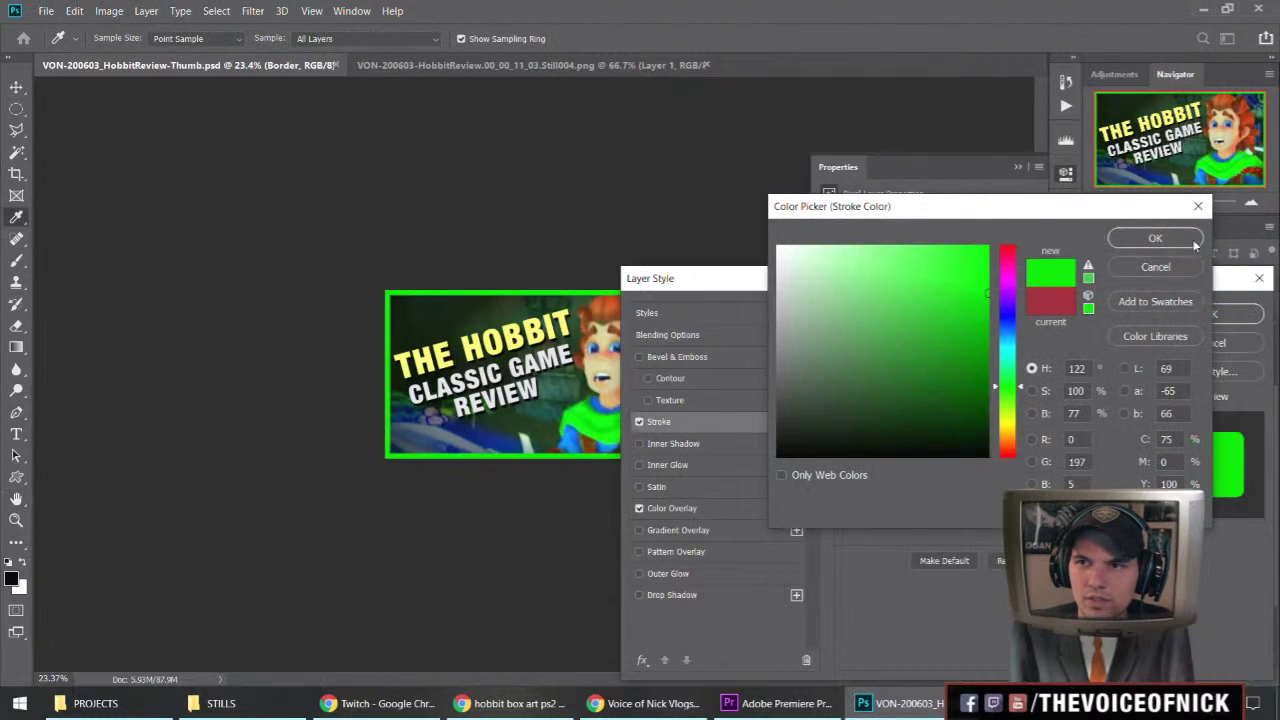
click(1194, 246)
click(1210, 314)
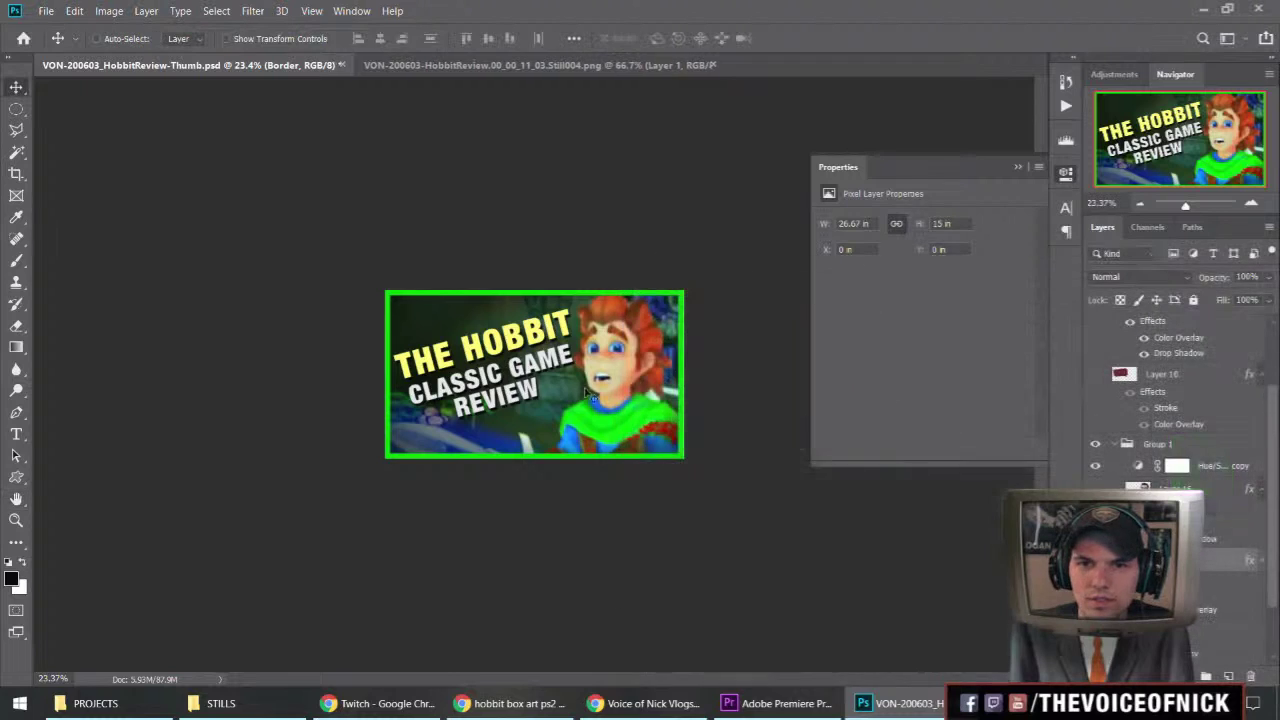
Examine how the green-bordered thumbnail reads at enlarged and very small sizes.
key(v)
scroll(516, 413, down, 2)
scroll(516, 413, up, 1)
scroll(516, 413, up, 2)
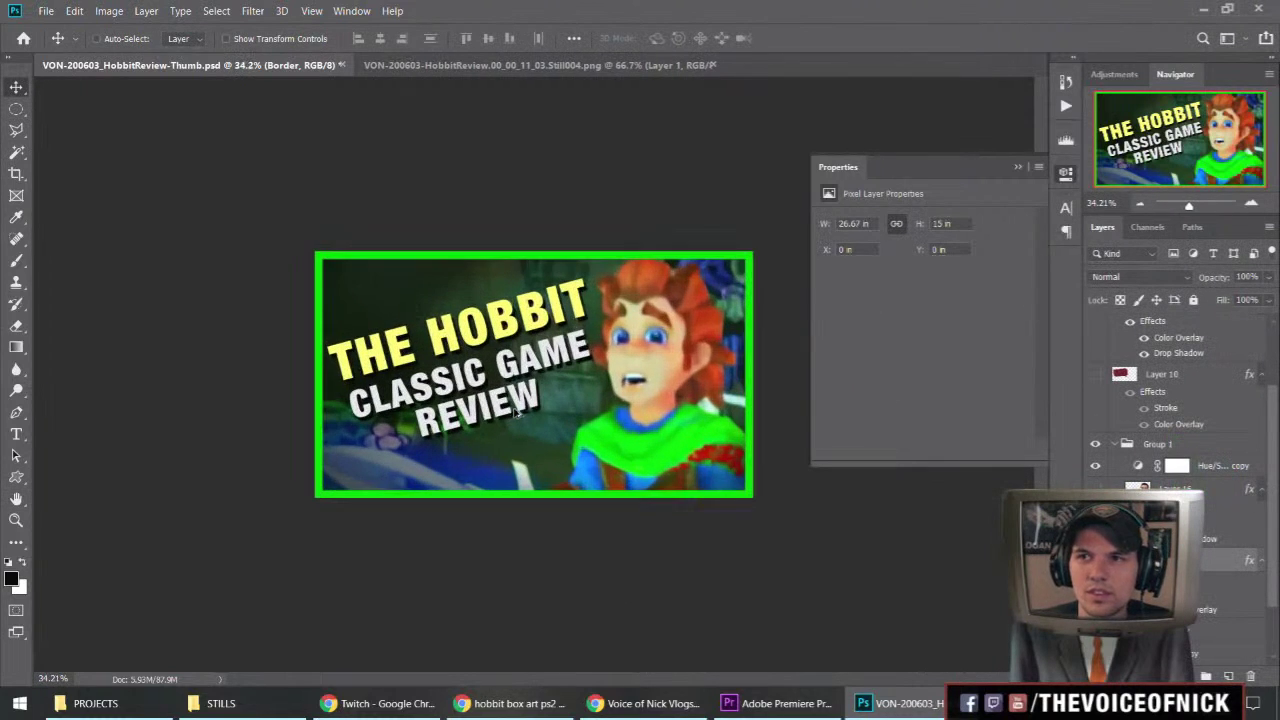
scroll(645, 466, down, 3)
scroll(645, 466, down, 2)
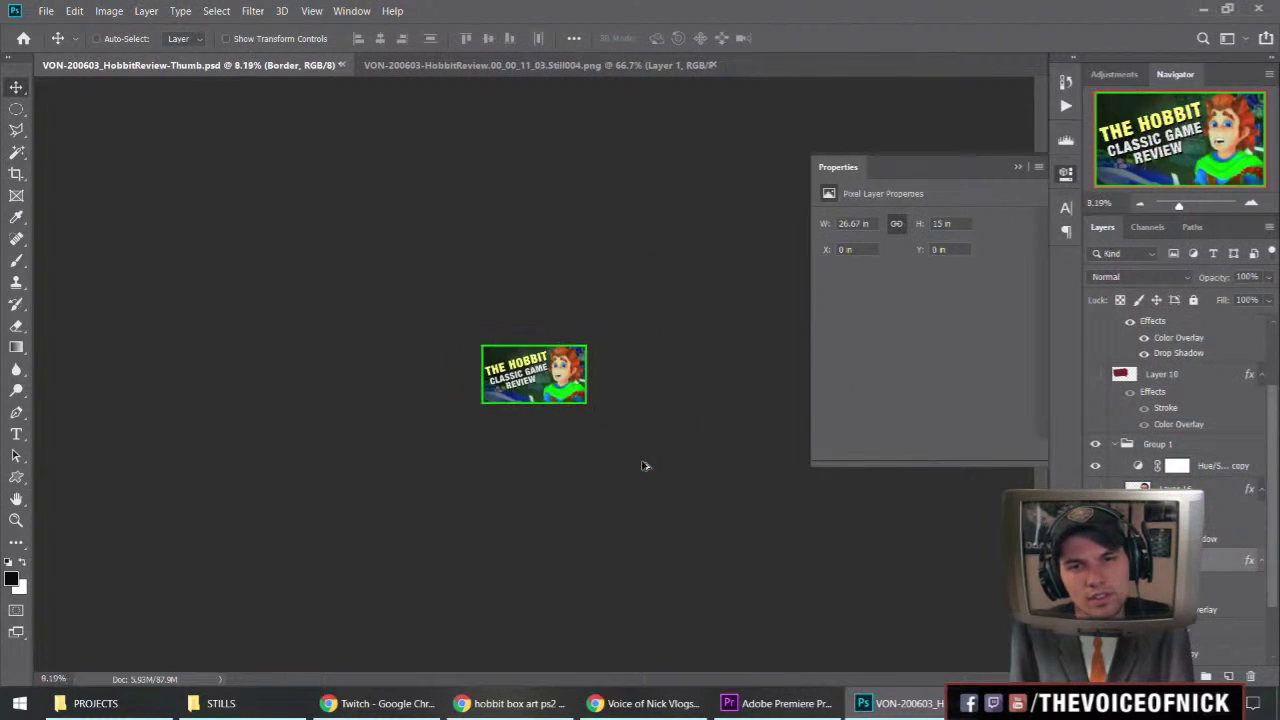
scroll(640, 466, up, 4)
scroll(632, 464, up, 3)
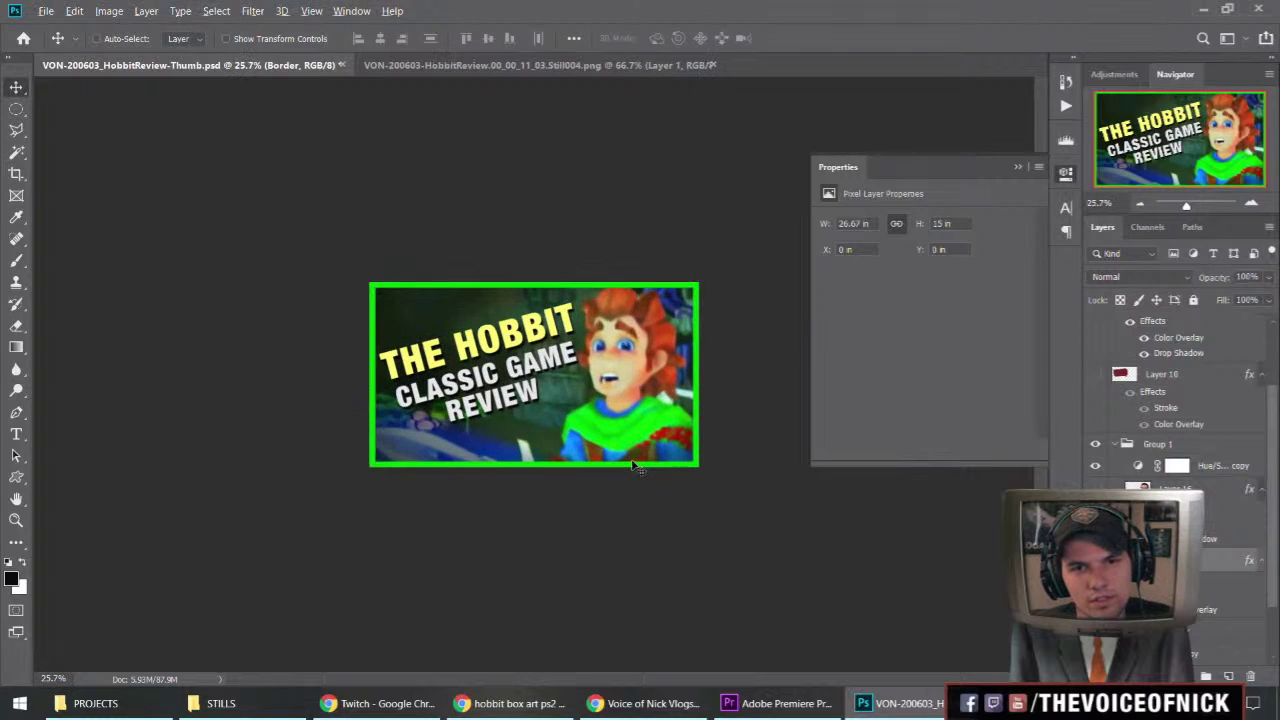
Save the thumbnail document with the bright green border.
key(ctrl+shift+s)
key(Return)
scroll(748, 400, down, 4)
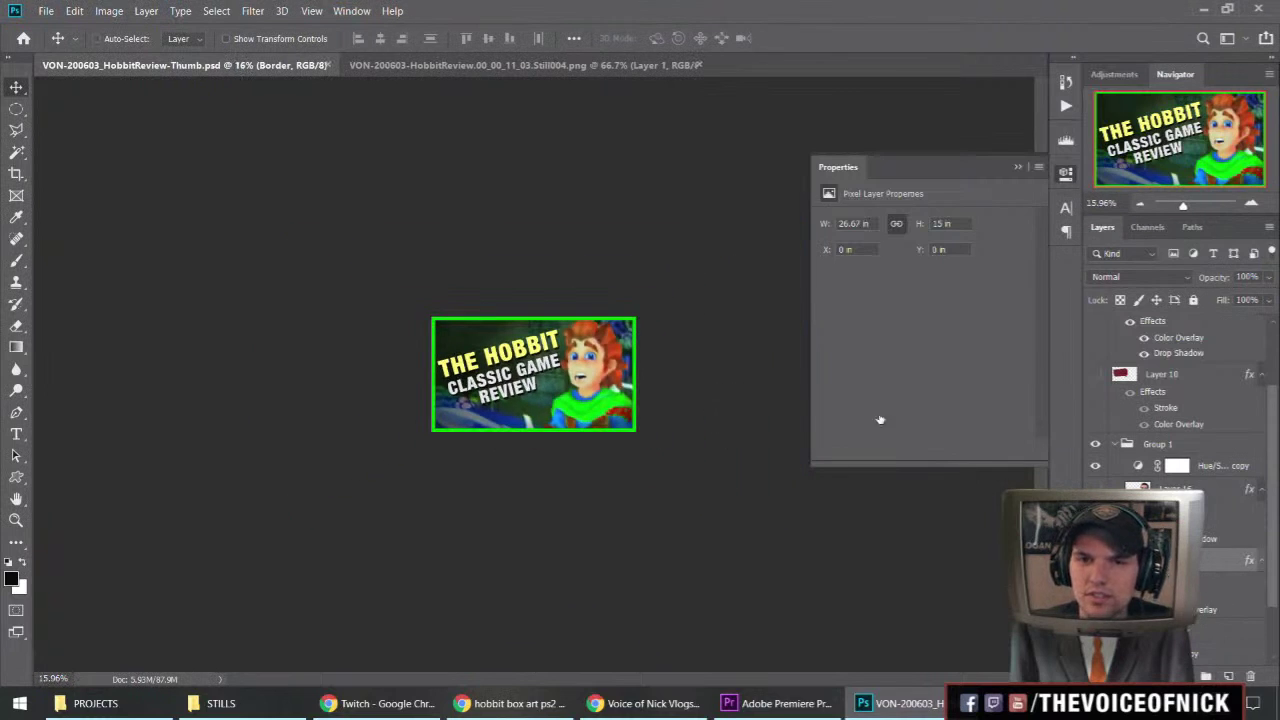
Try a purple Color Overlay on the Border layer and compare it with the YouTube channel's existing thumbnails.
click(1024, 345)
click(1010, 355)
click(1010, 274)
mouse_move(1010, 275)
mouse_down()
mouse_move(1014, 252)
mouse_move(1010, 454)
mouse_move(1021, 295)
mouse_up()
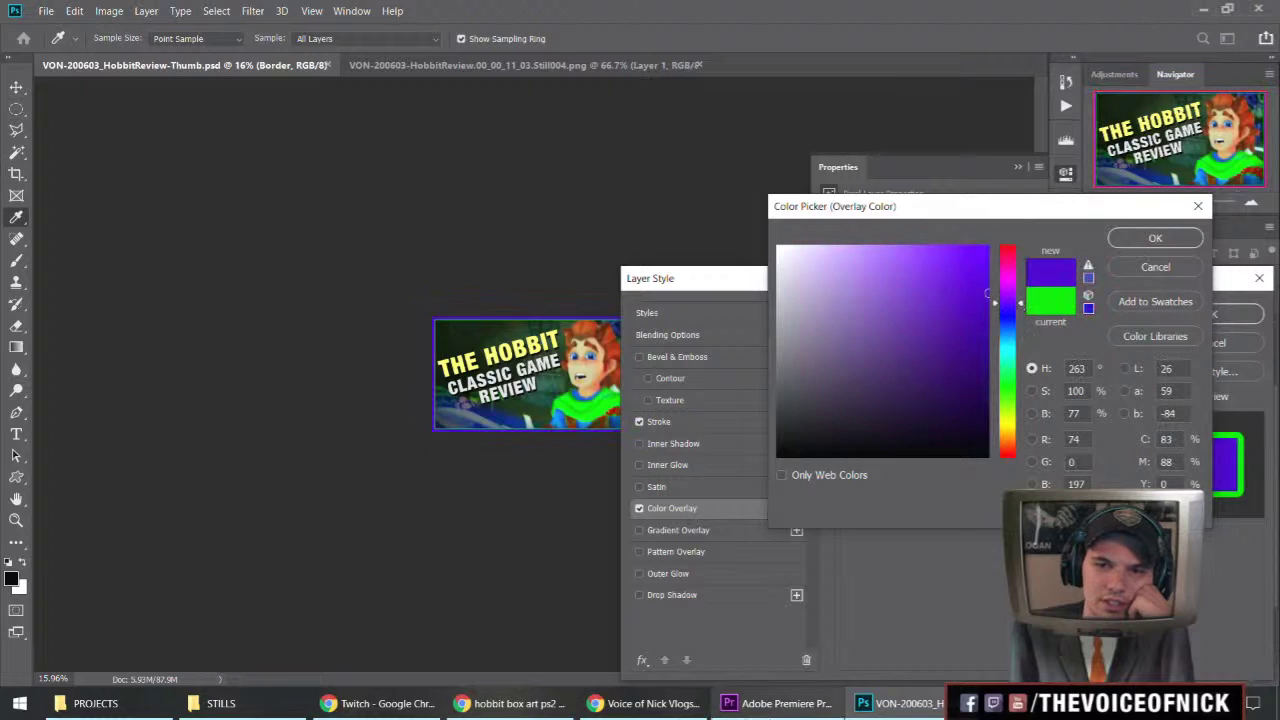
click(645, 703)
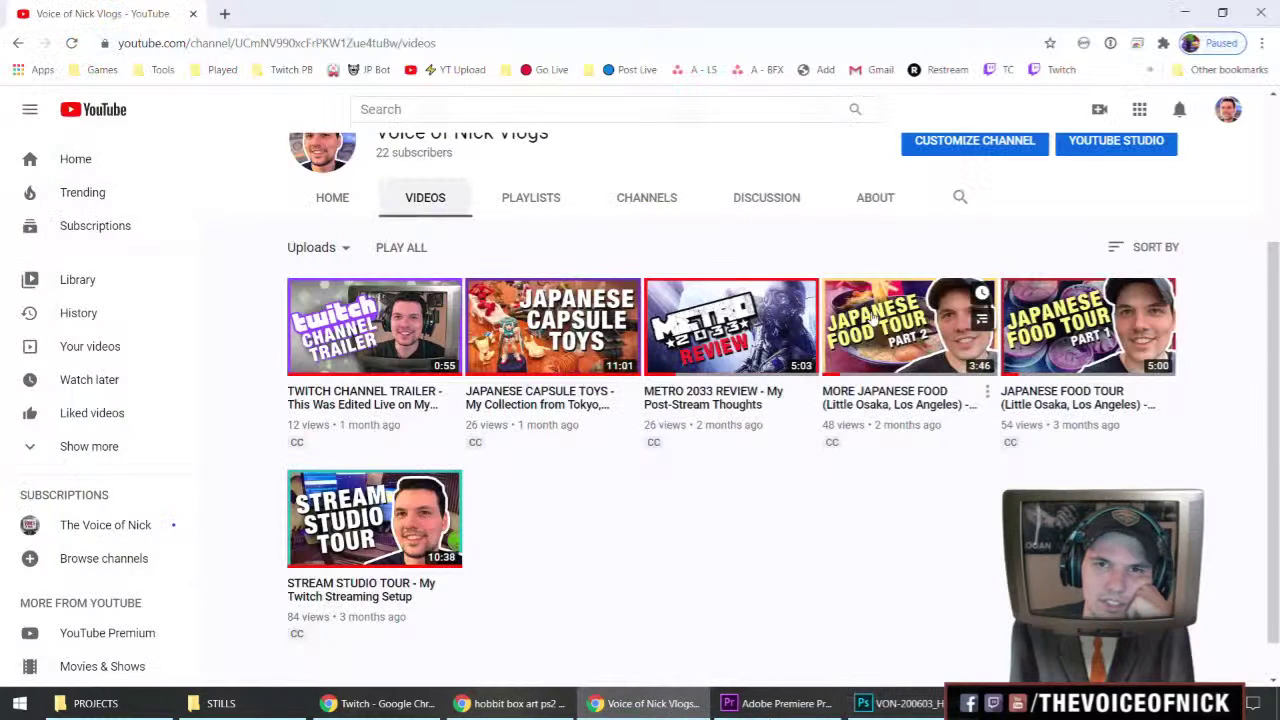
click(900, 703)
Set the Border layer's Color Overlay and Stroke to a darker green, RGB 21, 128, 36, and apply the layer style.
drag(1008, 354, 1014, 387)
mouse_move(926, 357)
mouse_down()
mouse_move(958, 366)
mouse_move(954, 351)
mouse_up()
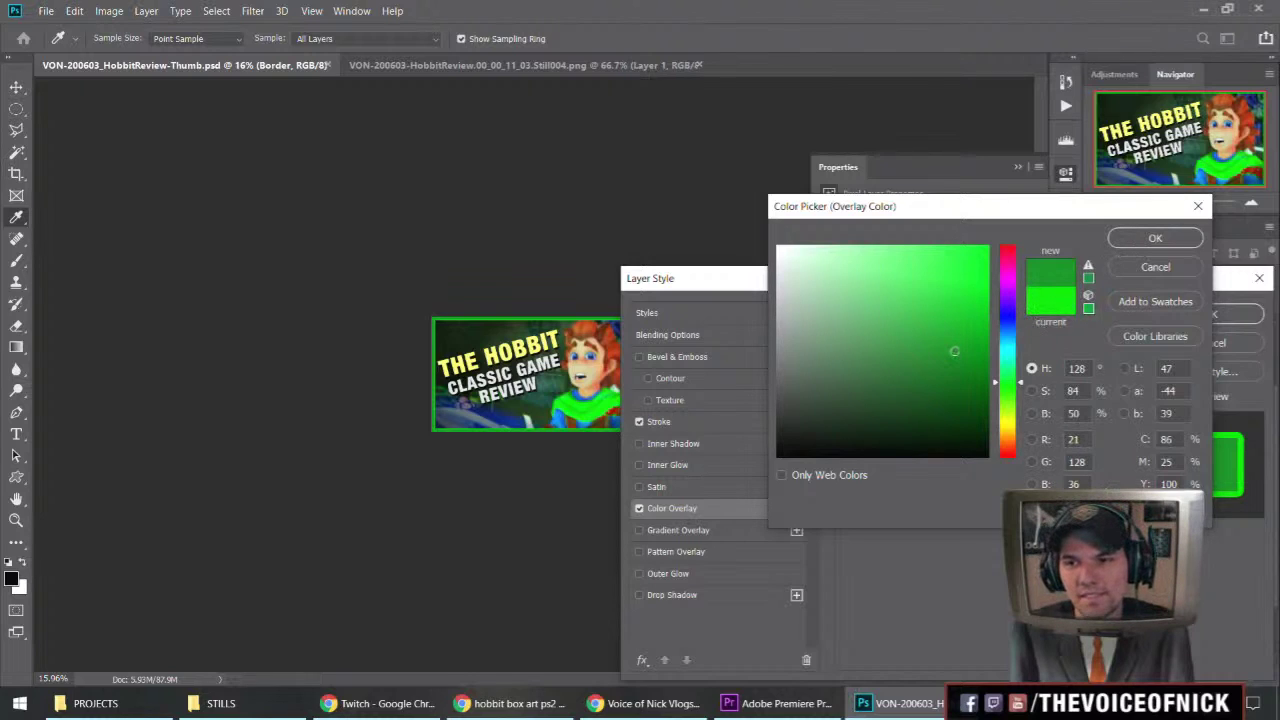
click(1155, 238)
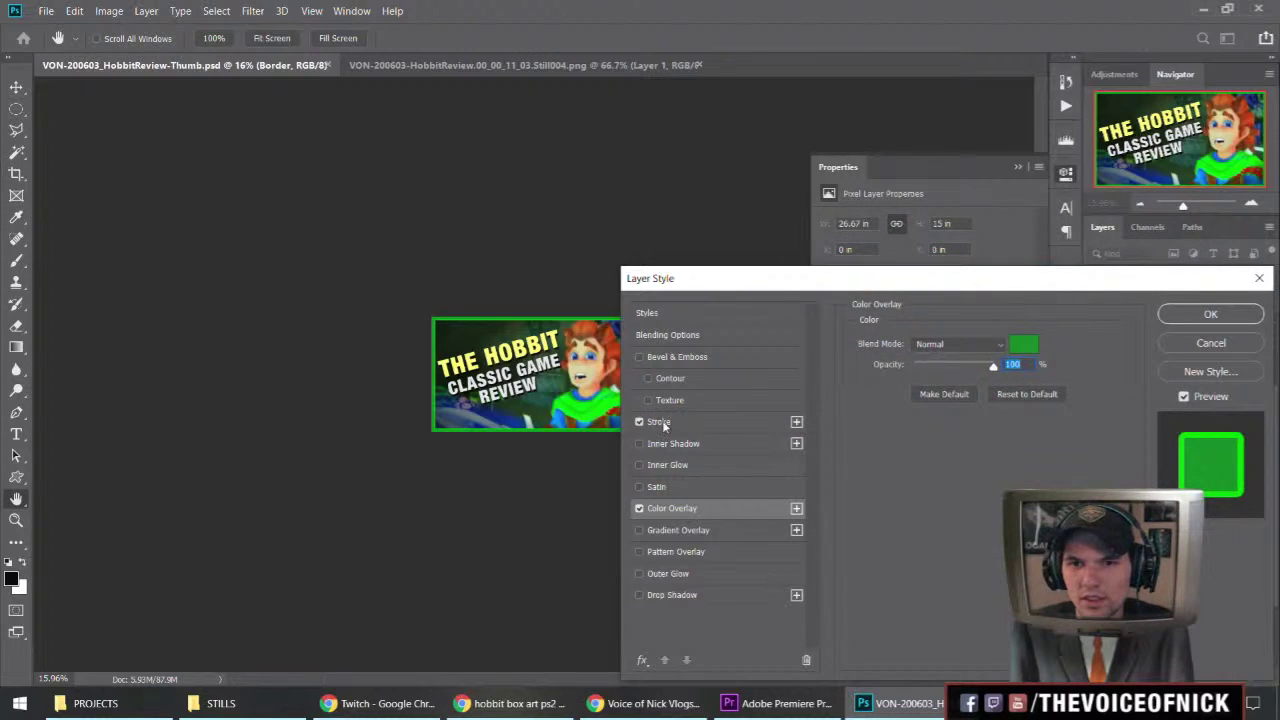
click(660, 422)
click(886, 465)
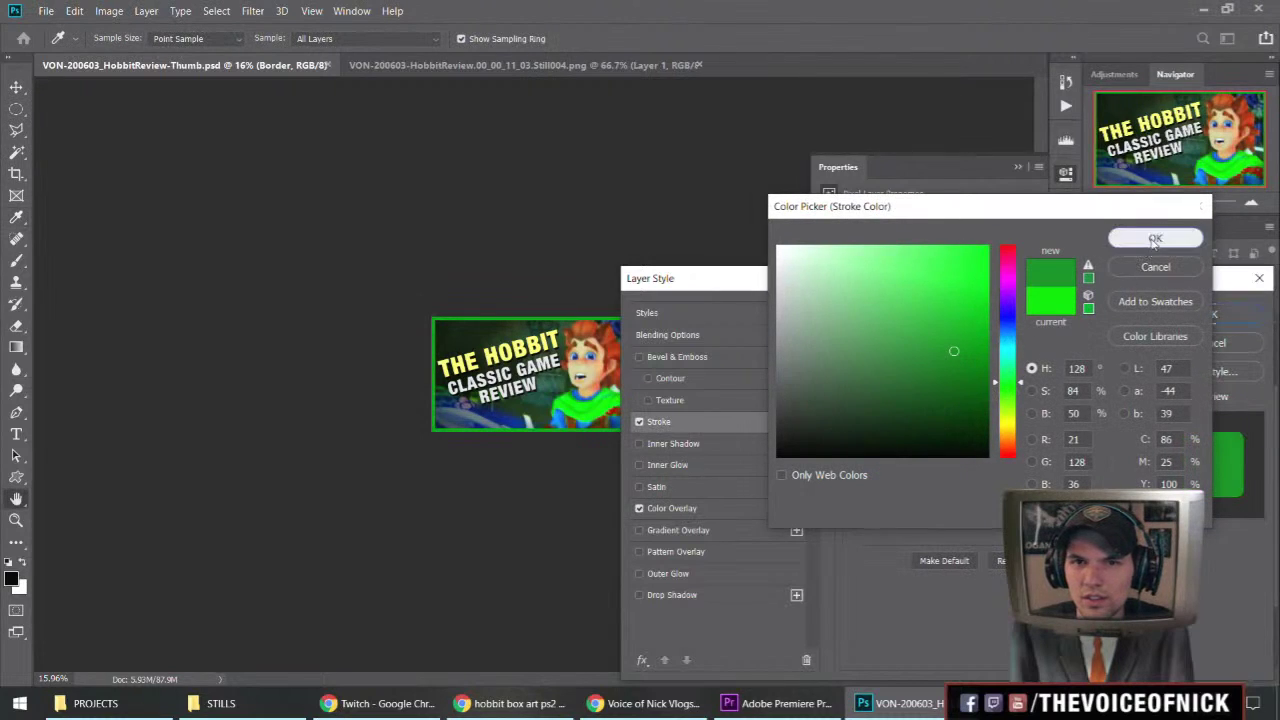
click(1155, 238)
key(Return)
Check the darker green border at several sizes and save the thumbnail document.
scroll(565, 418, up, 5)
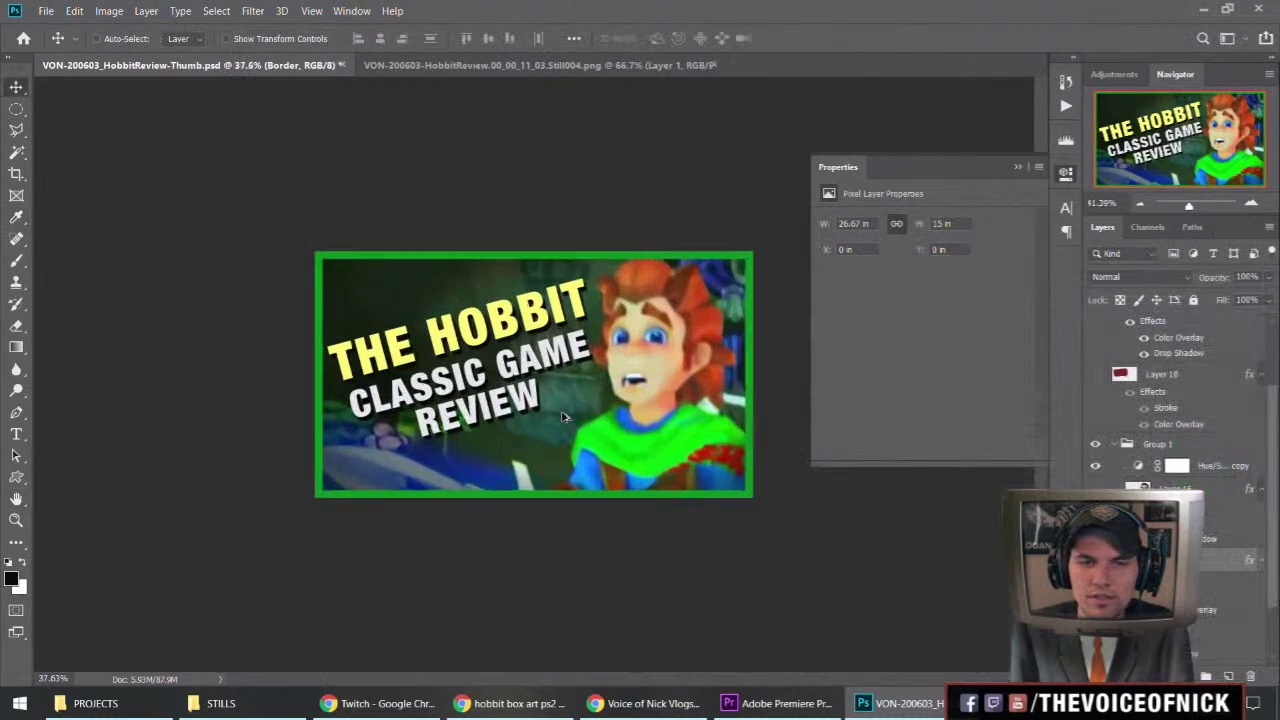
scroll(565, 418, down, 1)
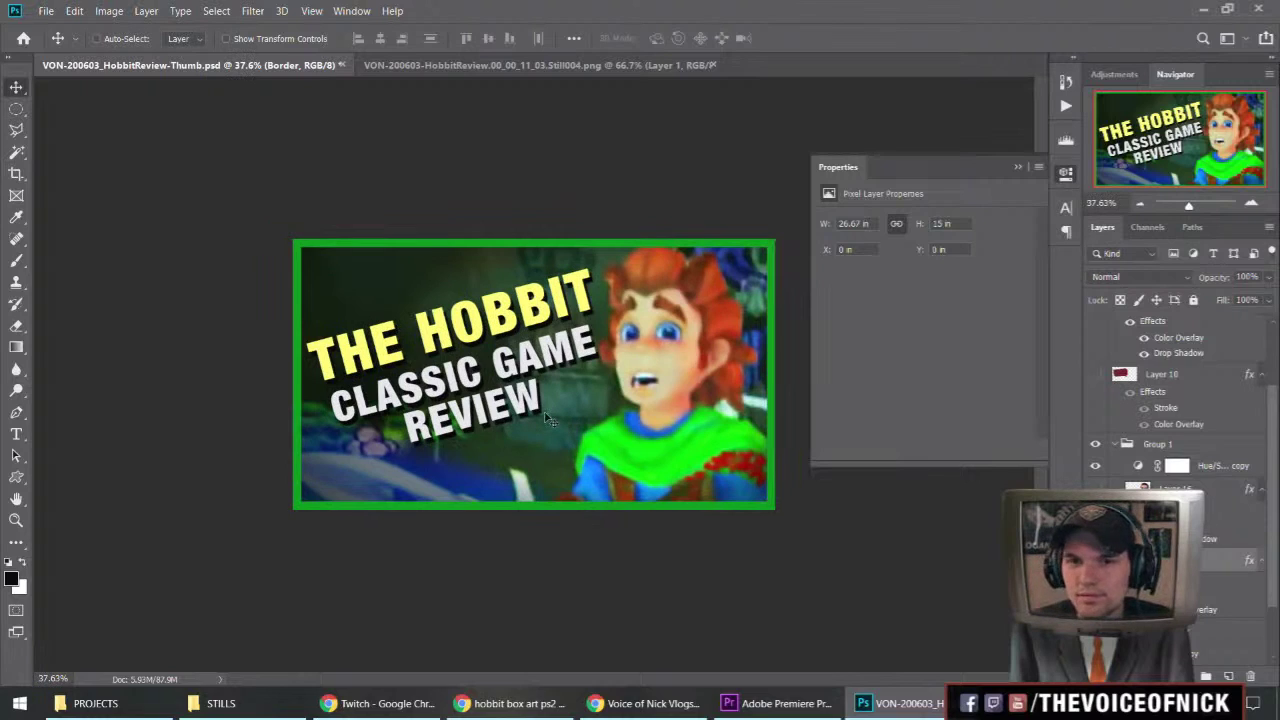
scroll(548, 420, down, 5)
scroll(524, 422, up, 3)
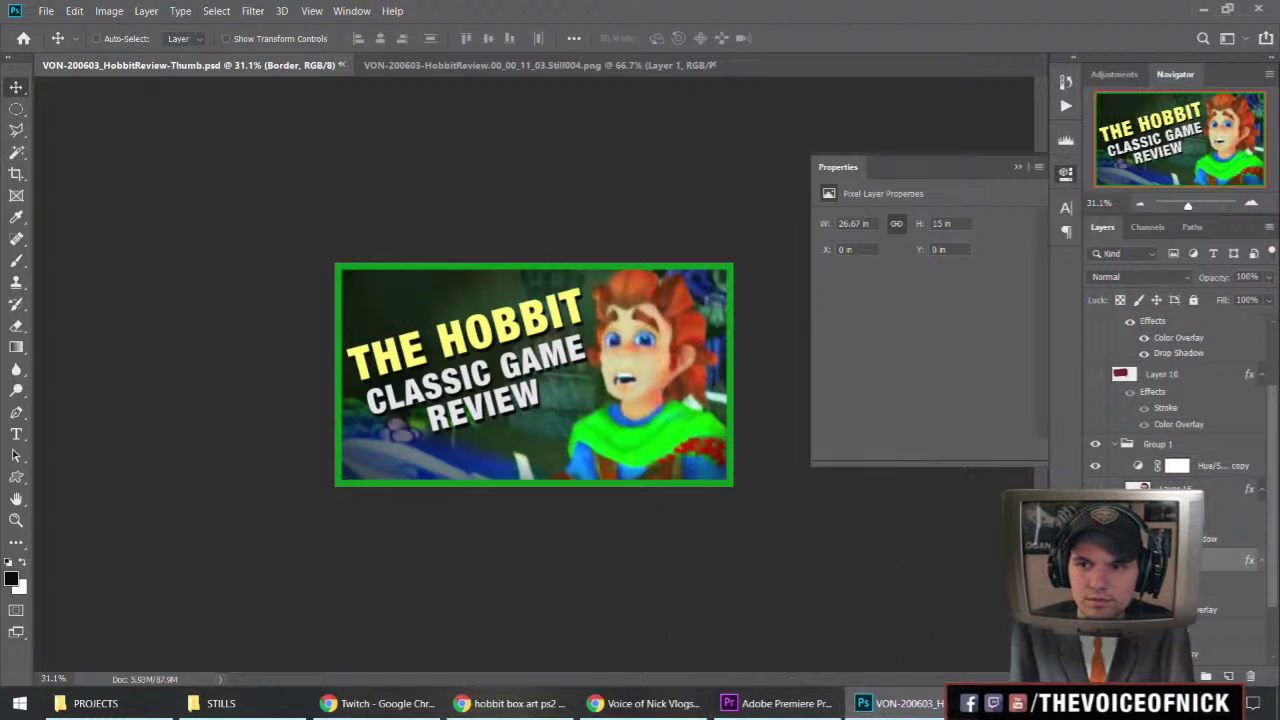
key(ctrl+s)
Save a PNG of the full thumbnail as VON-200603_HobbitReview-Thumb in a new THUMBS folder inside IMAGES, using the large file size option.
key(ctrl+s)
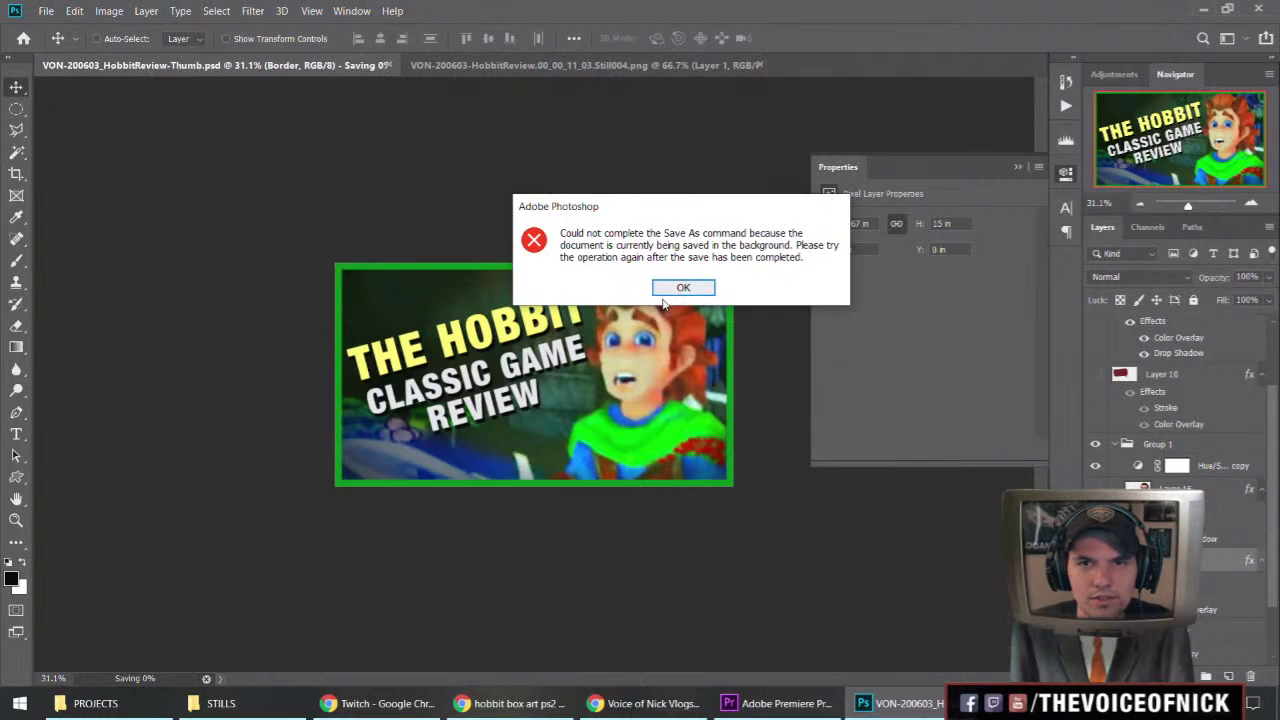
click(672, 290)
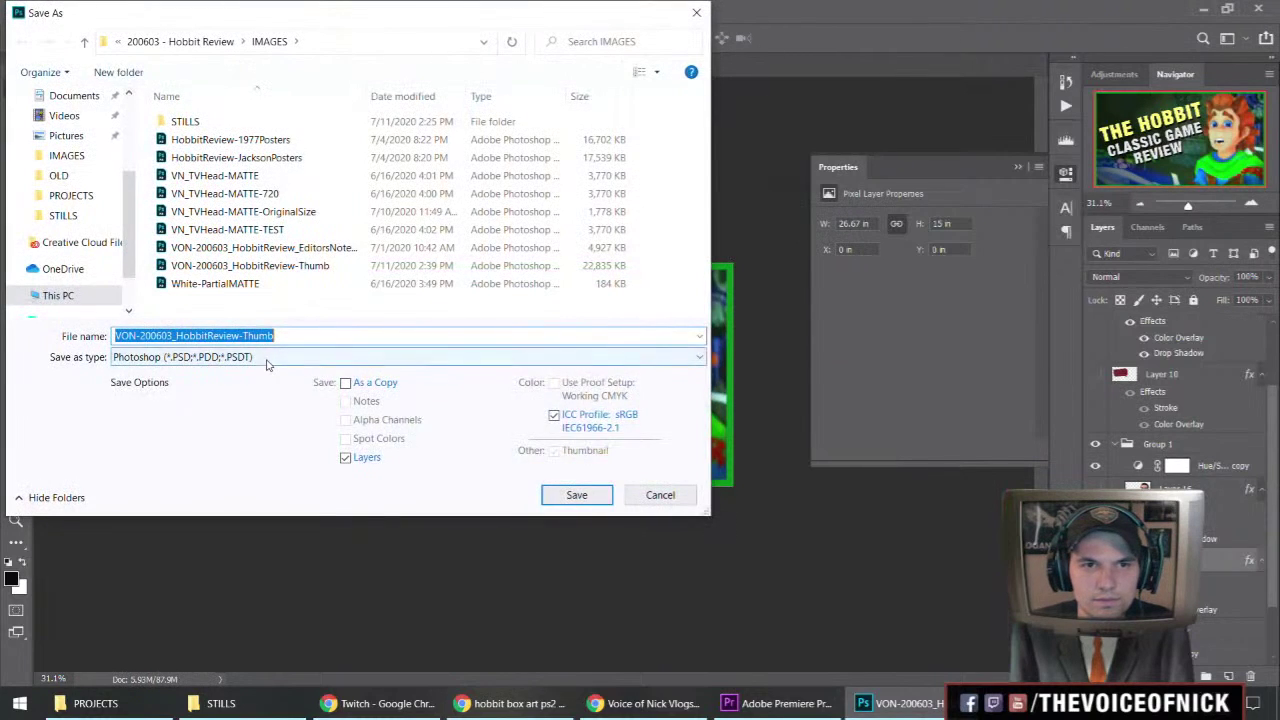
click(200, 357)
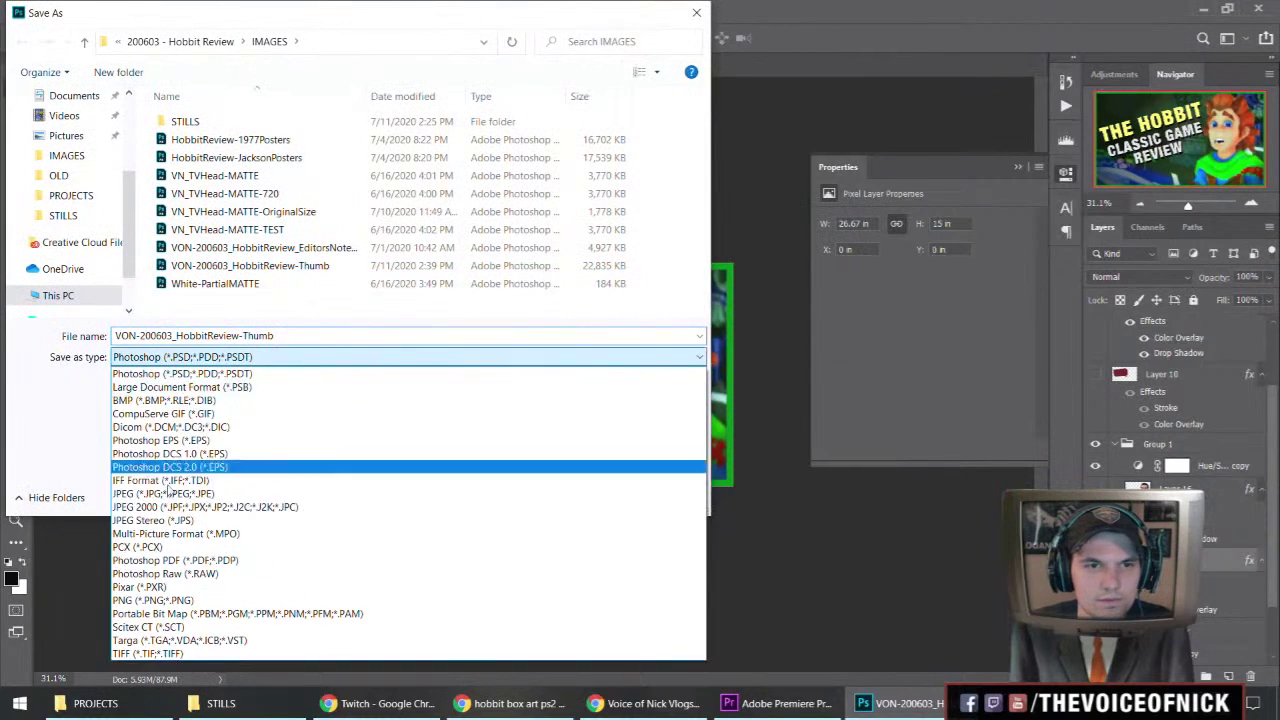
click(160, 600)
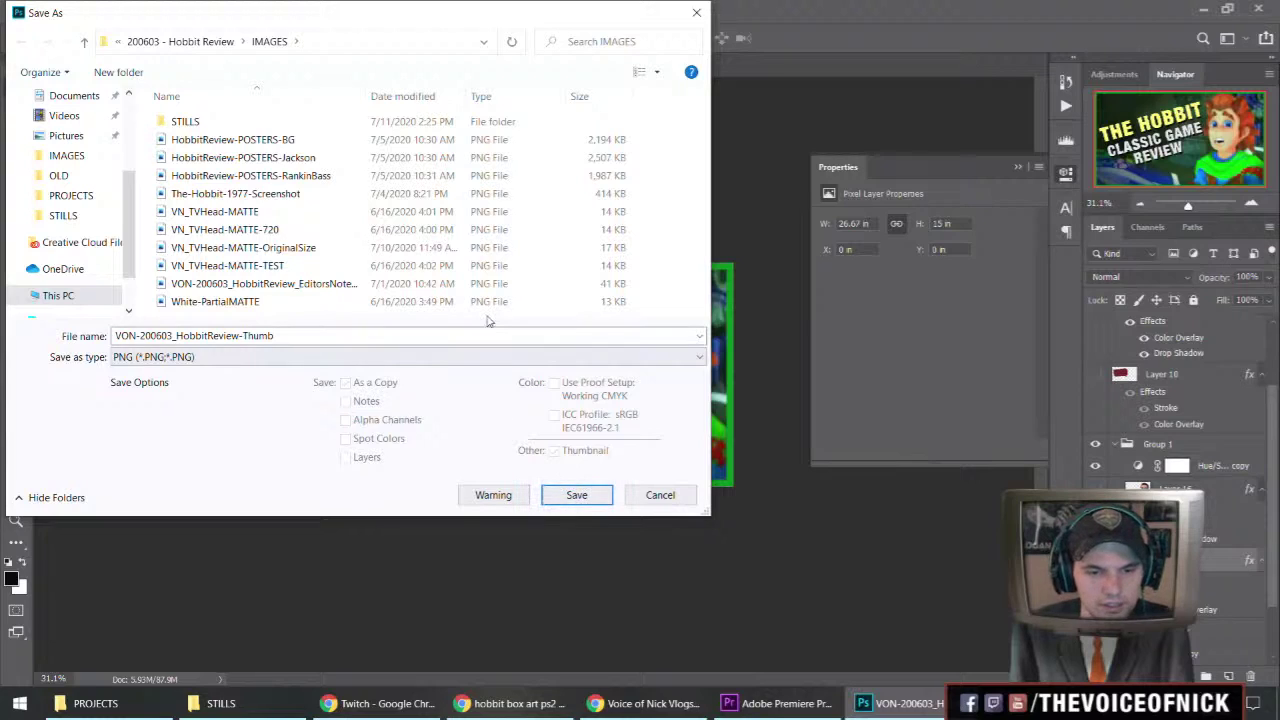
key(ctrl+shift+n)
text(T)
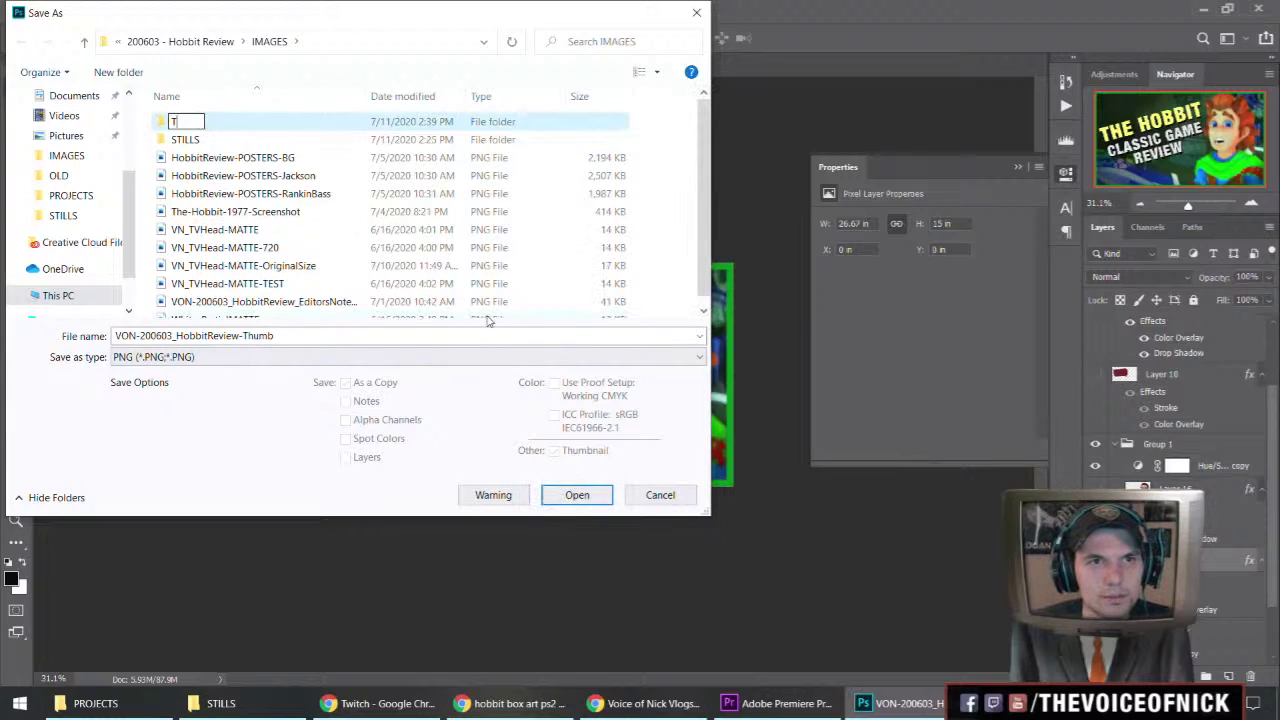
text(HUMBS)
key(Return)
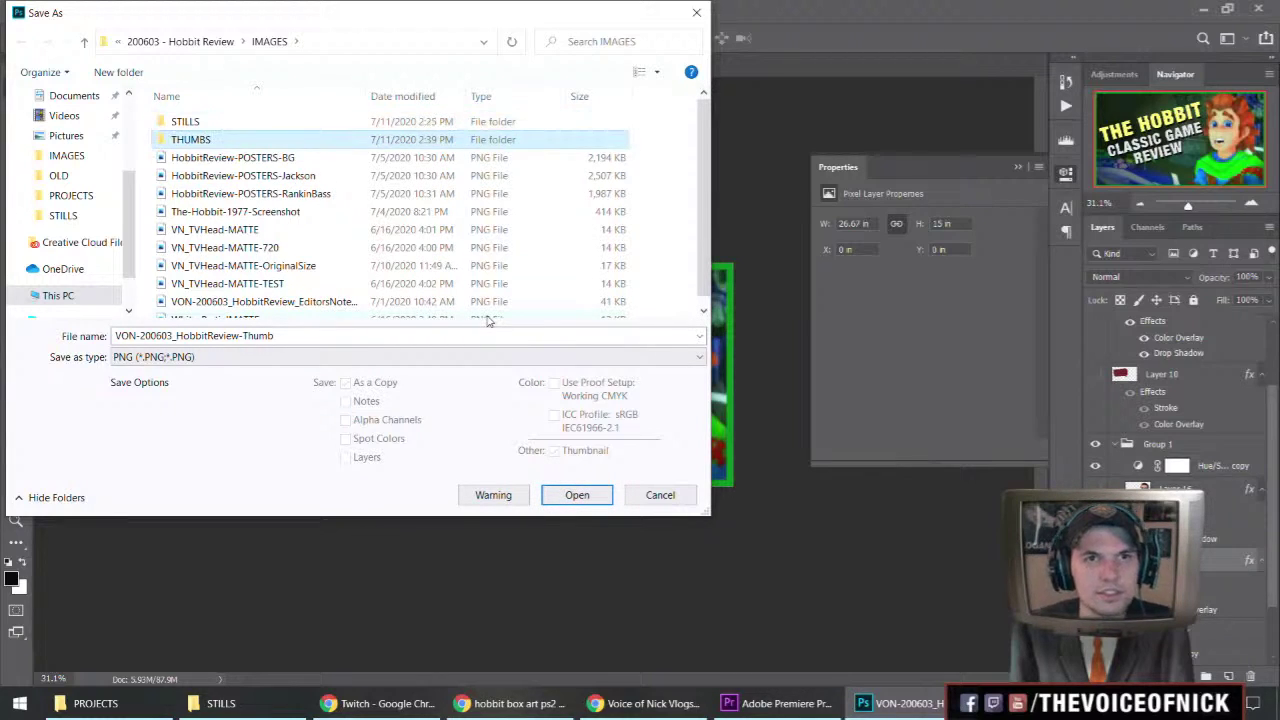
key(Return)
click(555, 496)
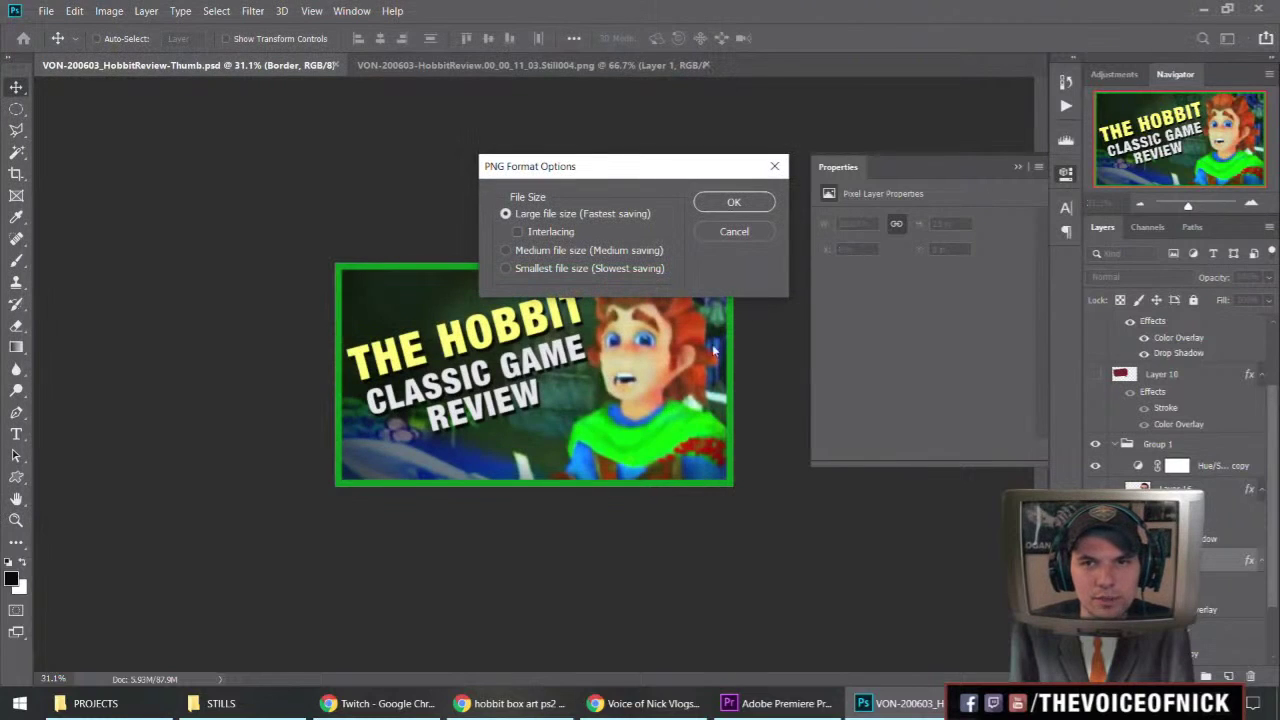
click(750, 202)
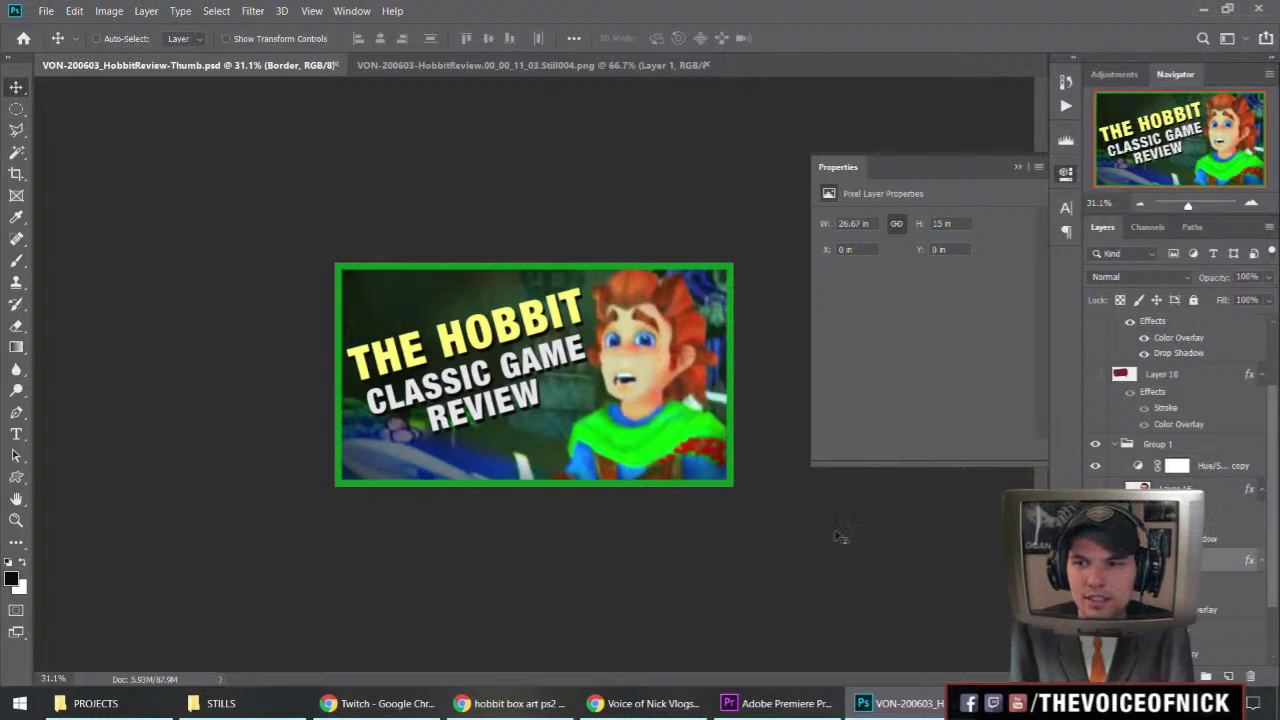
Inspect the layer stack and toggle the visibility of Group 1 and its Hue/Saturation adjustment to check their effect.
scroll(1180, 450, down, 2)
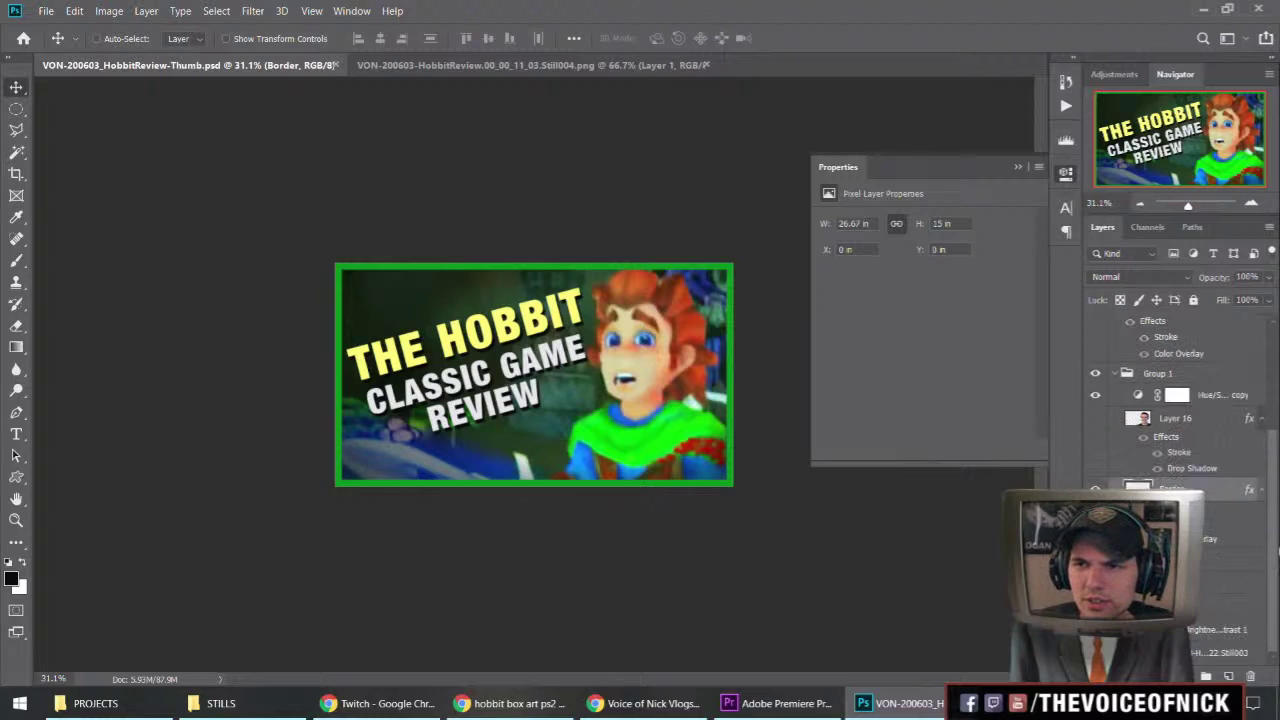
drag(1274, 493, 1275, 370)
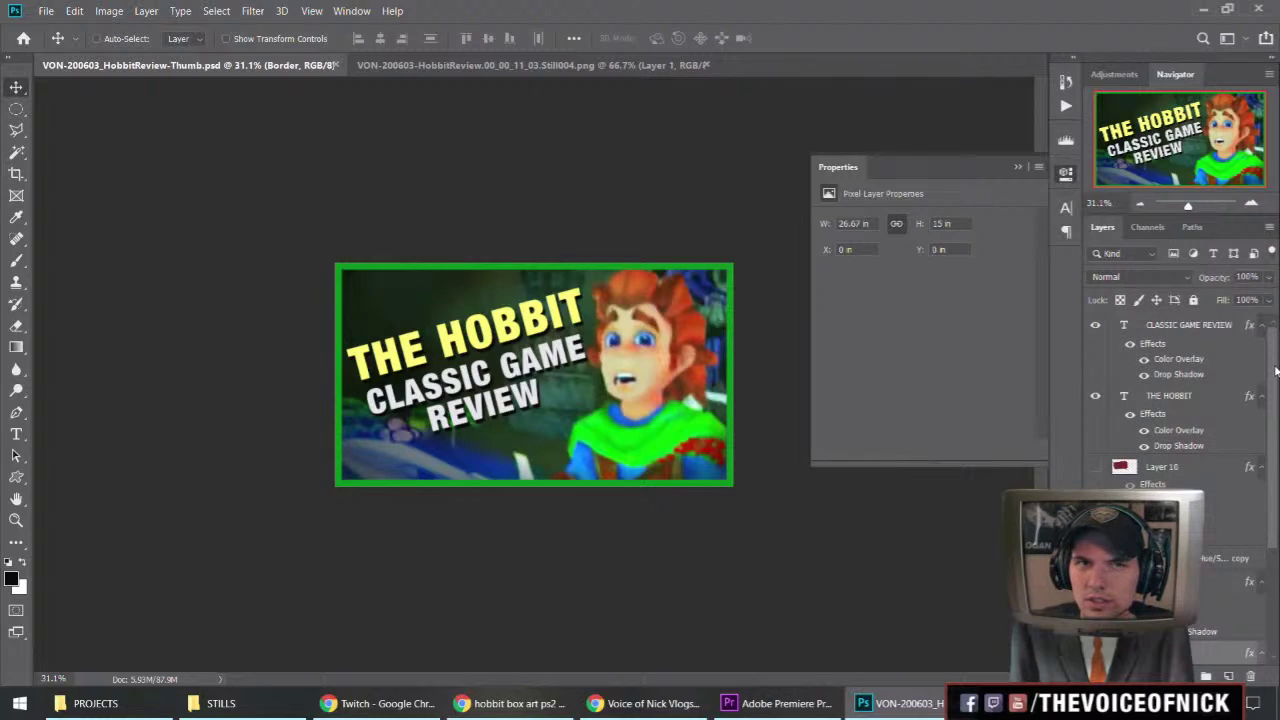
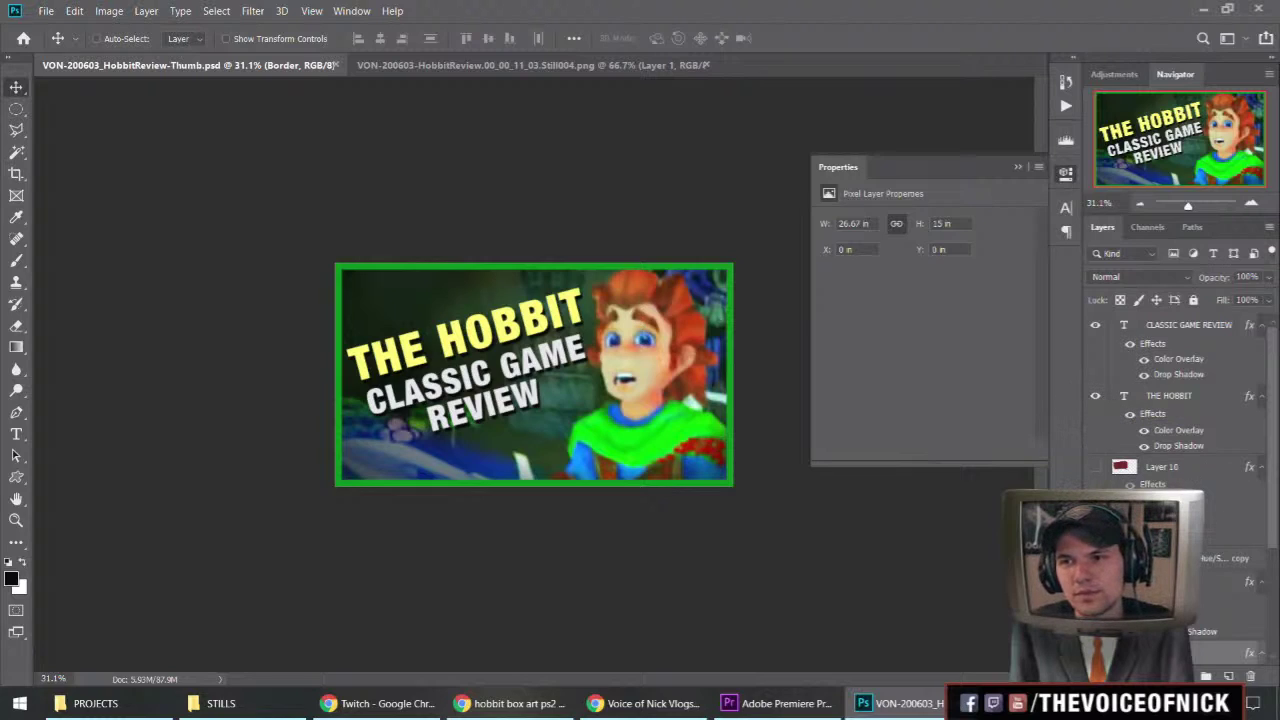
scroll(1180, 450, down, 5)
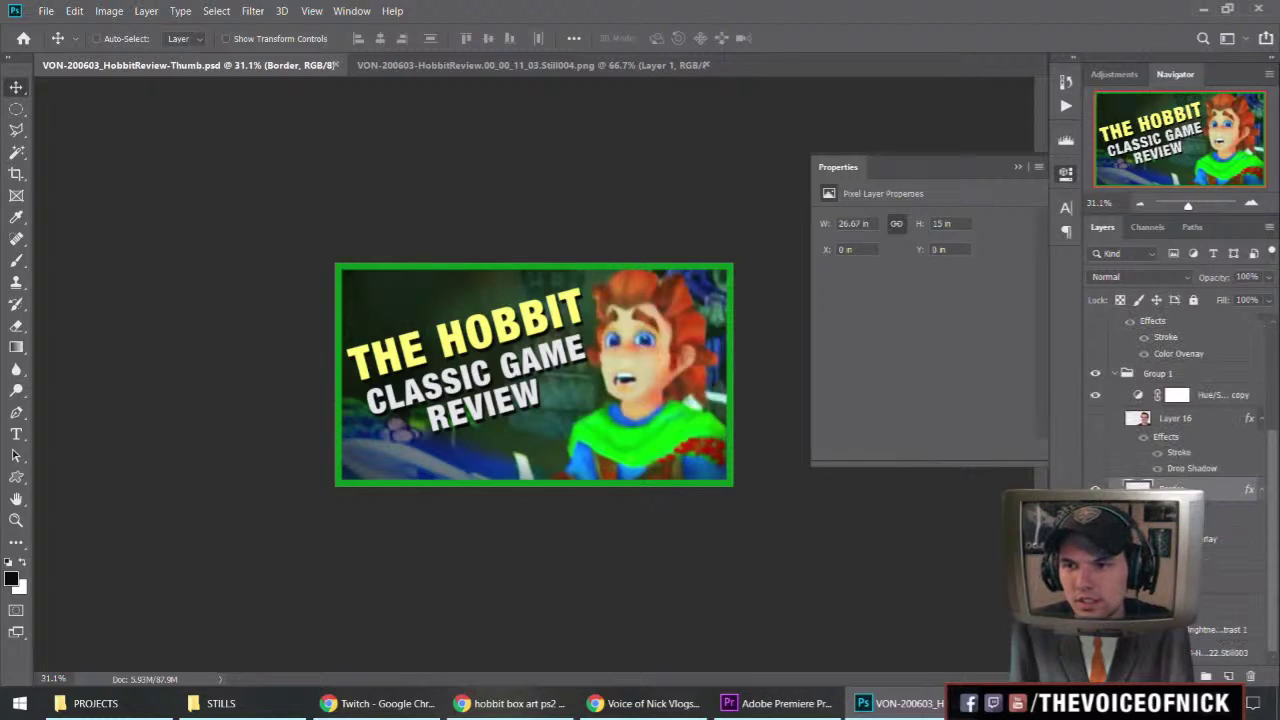
click(1095, 374)
click(1095, 374)
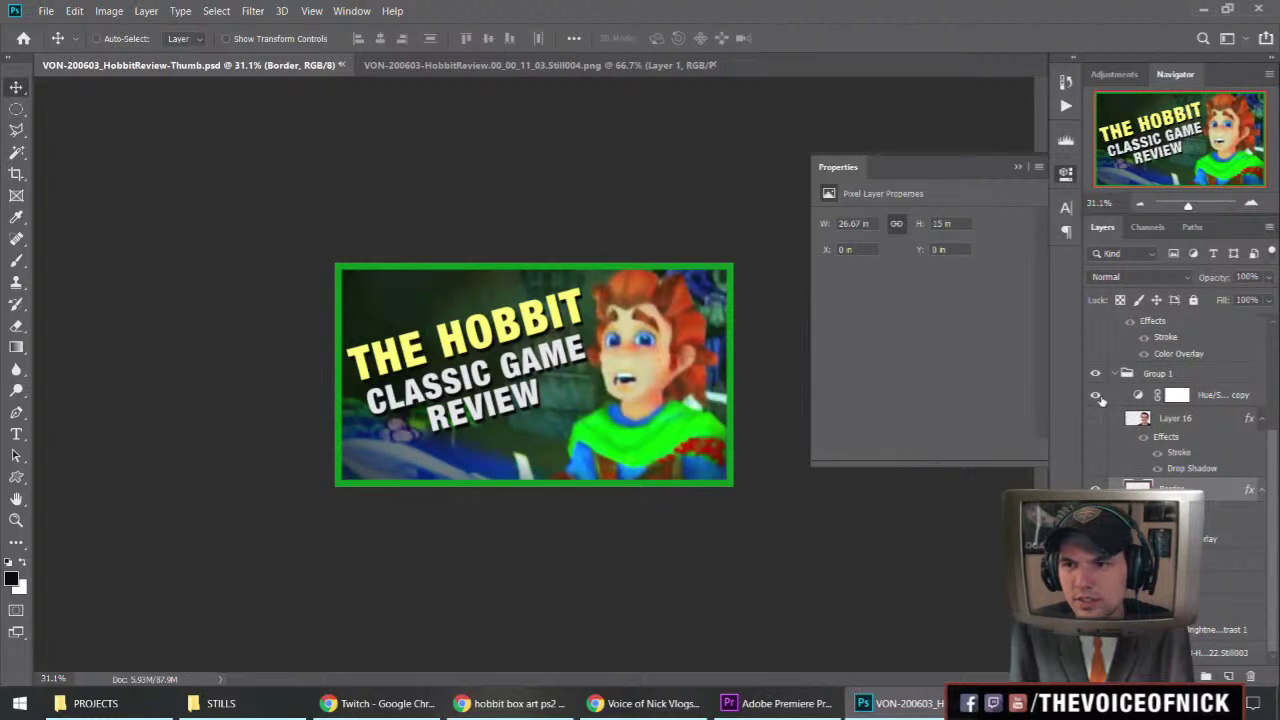
click(1096, 396)
click(1096, 396)
click(1096, 396)
click(1096, 396)
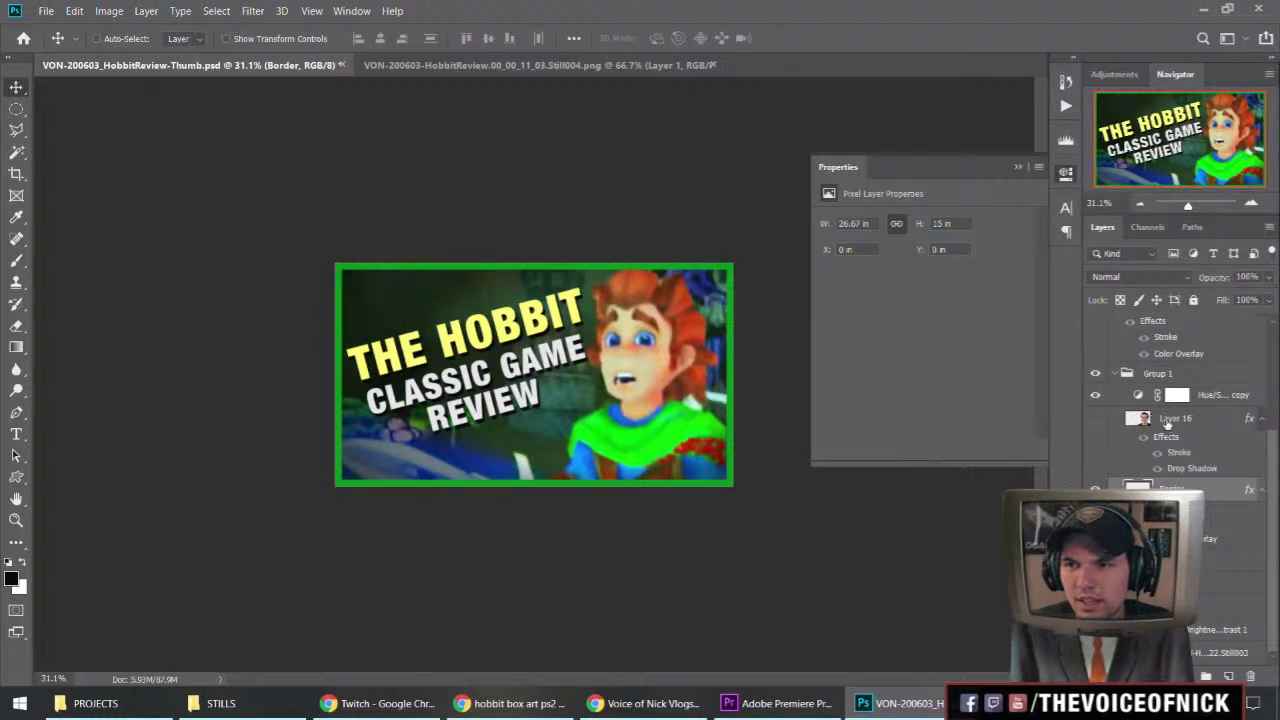
Hide the Border layer and the Still003 background image, leaving the two title text layers on transparency.
scroll(1190, 440, up, 3)
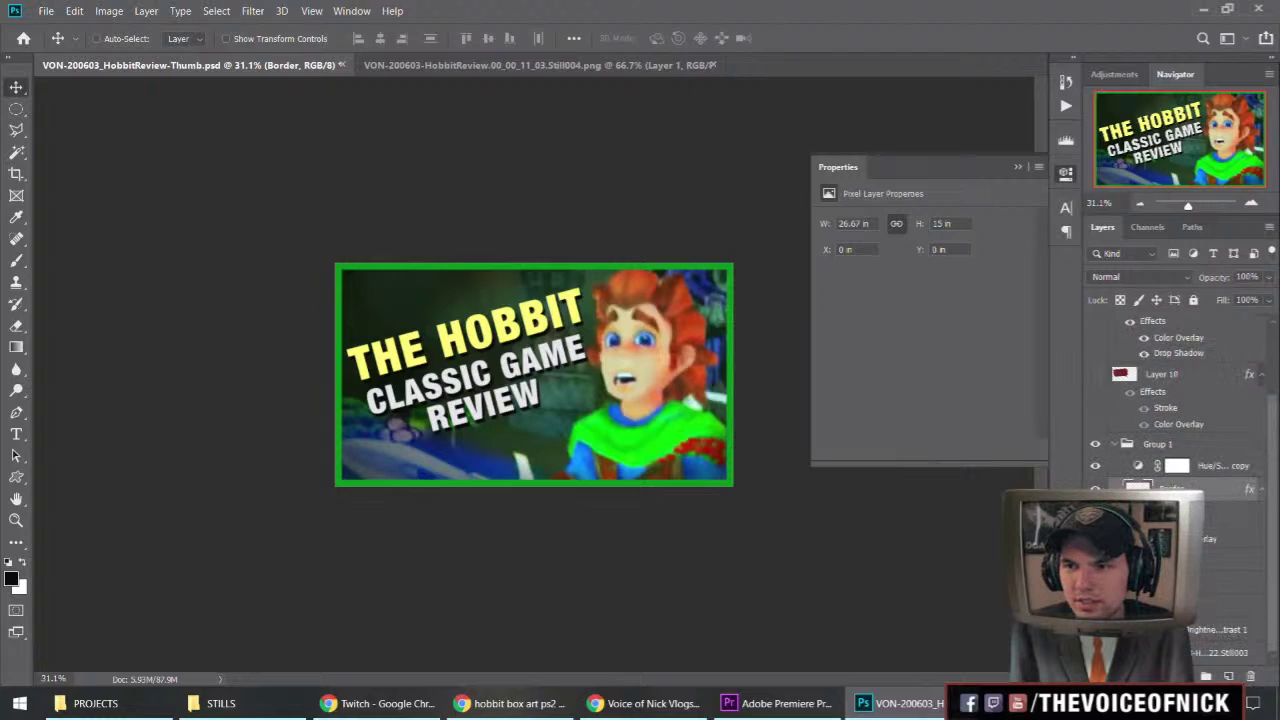
click(1096, 488)
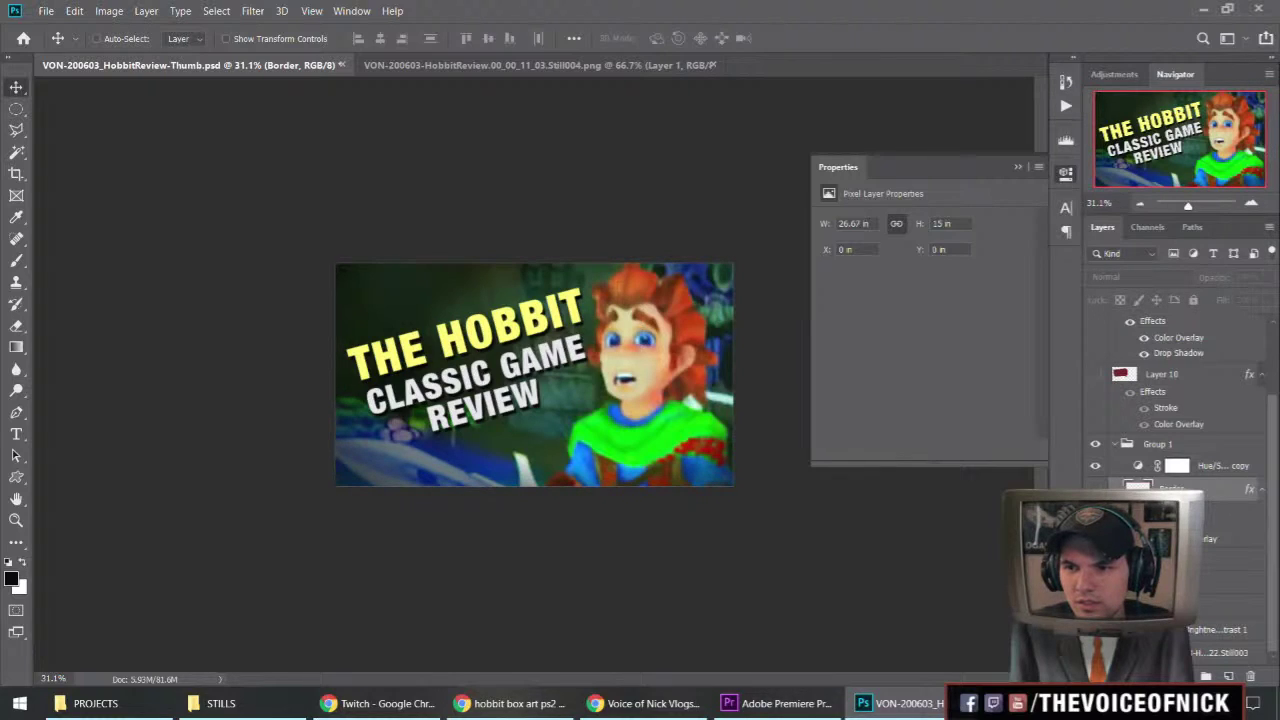
click(1096, 653)
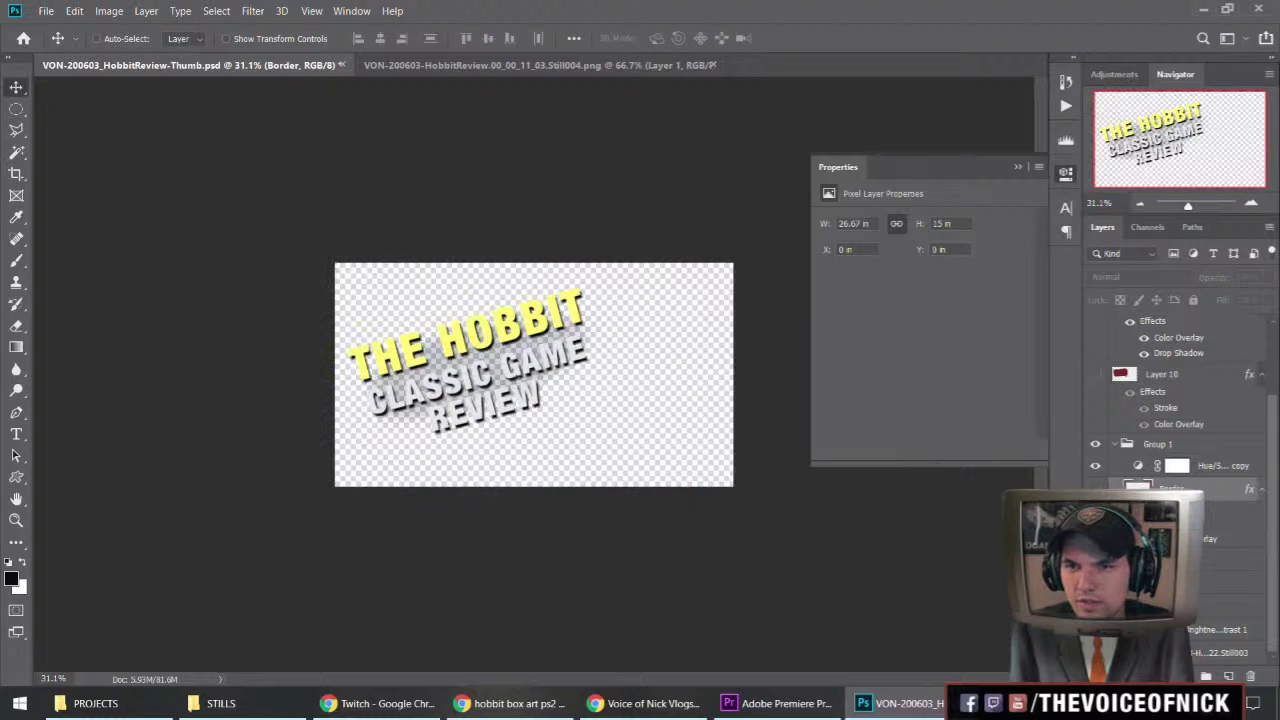
scroll(1180, 450, up, 3)
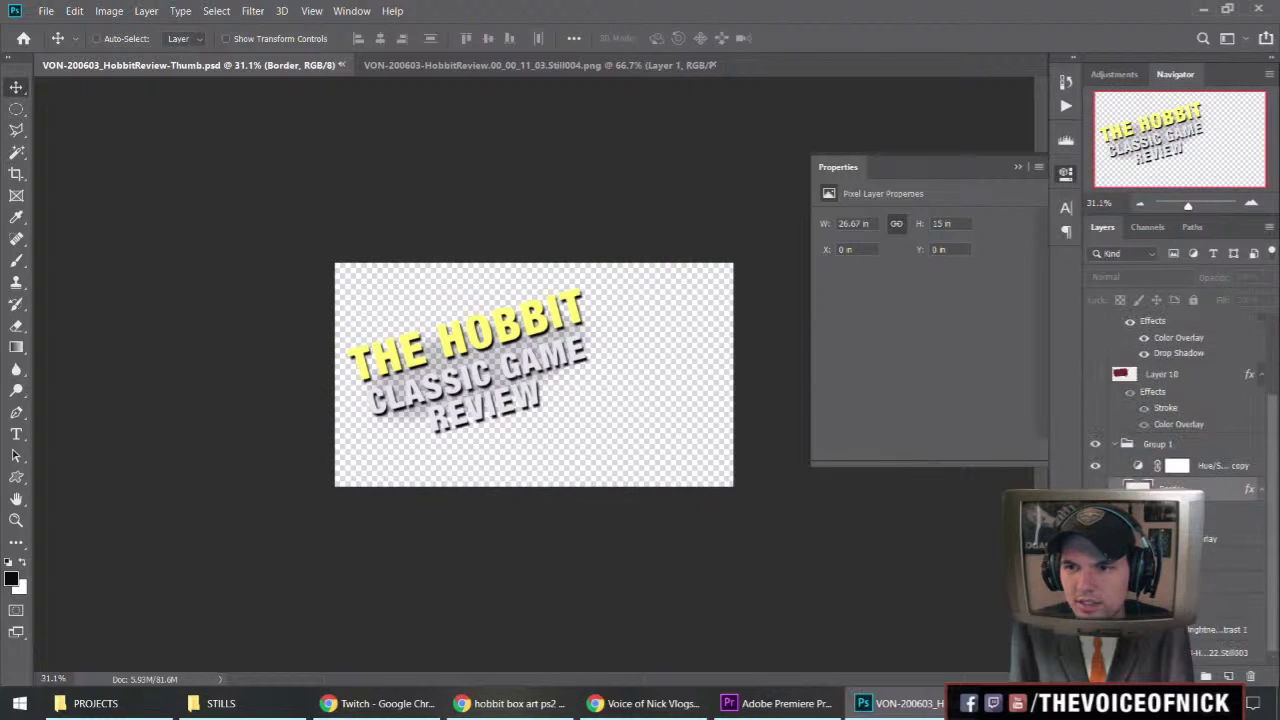
Save the isolated title text as a PNG named VON-200603_HobbitReview-Thumb-01_TEXT in the THUMBS folder, with large file size.
key(ctrl+shift+s)
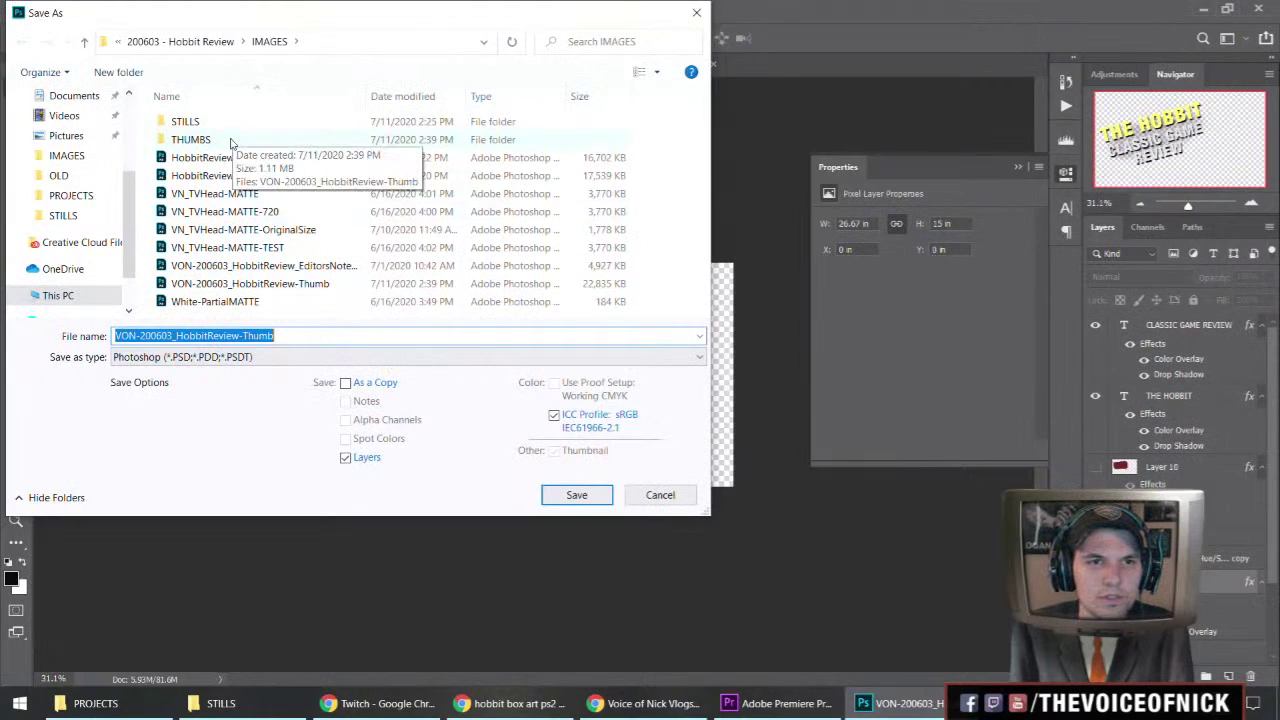
double_click(230, 140)
click(313, 335)
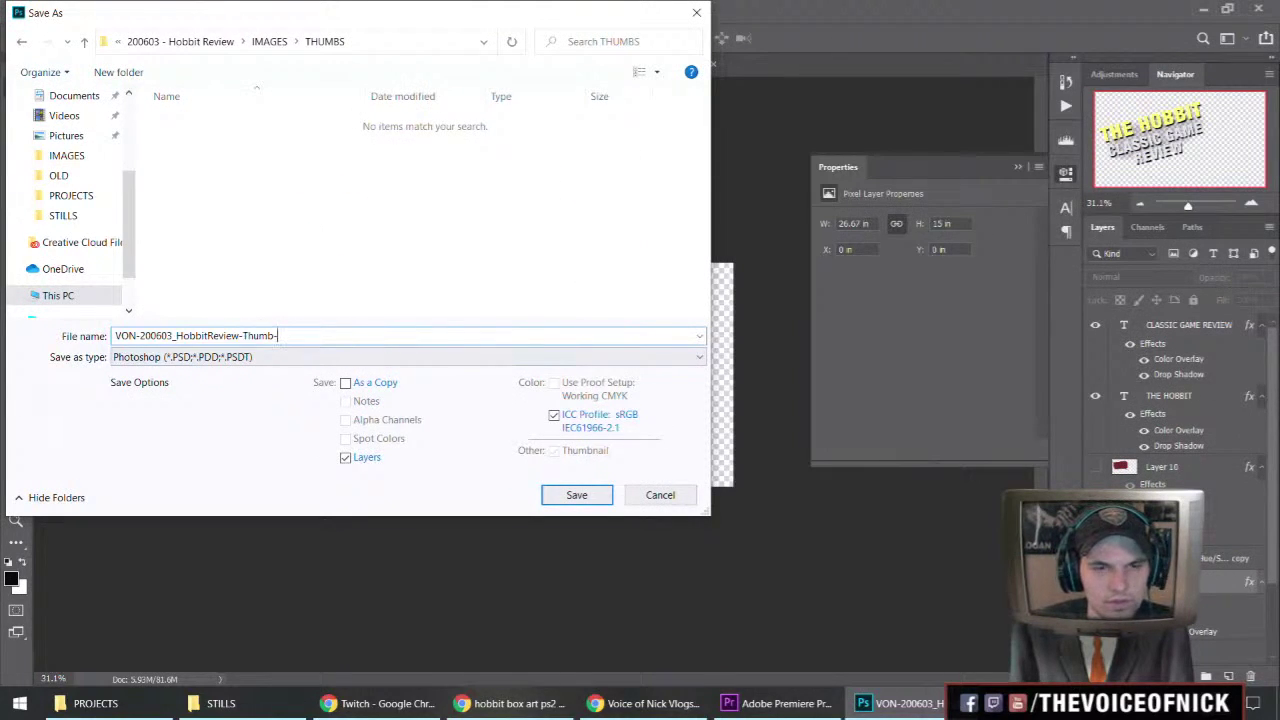
key(BackSpace)
key(BackSpace)
key(BackSpace)
key(BackSpace)
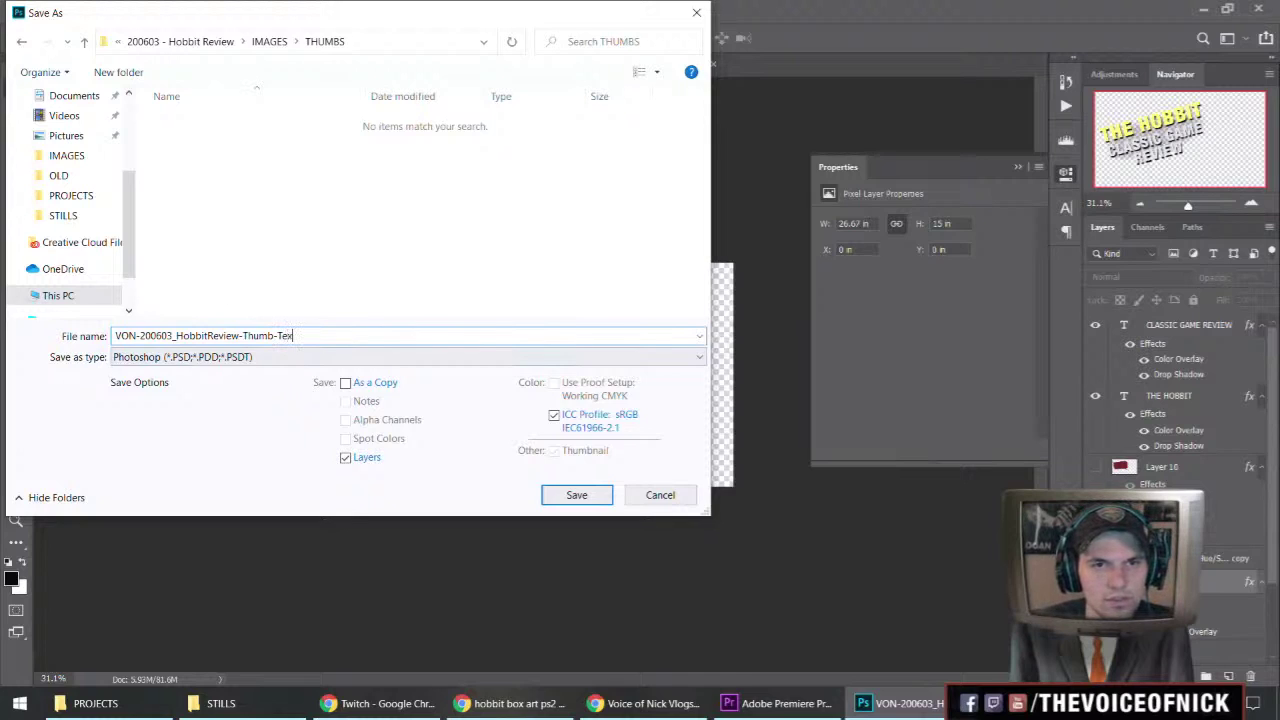
click(330, 358)
click(250, 588)
click(275, 336)
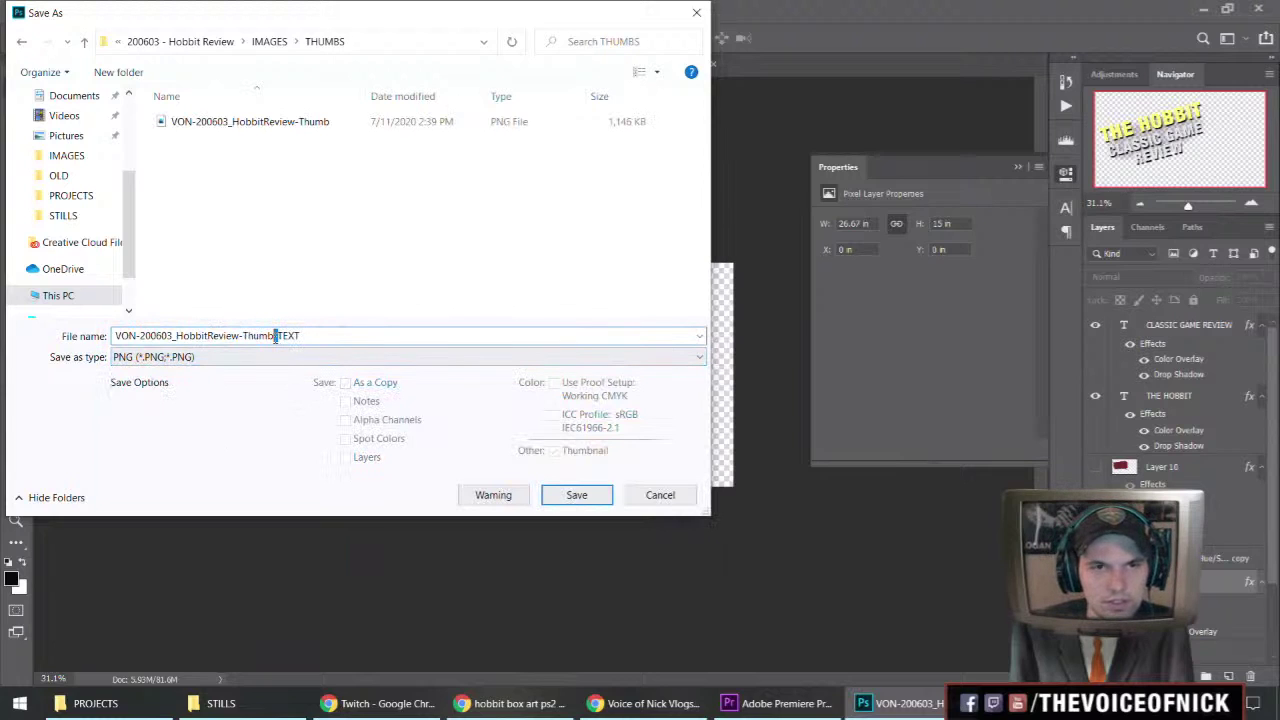
text(01_)
key(Return)
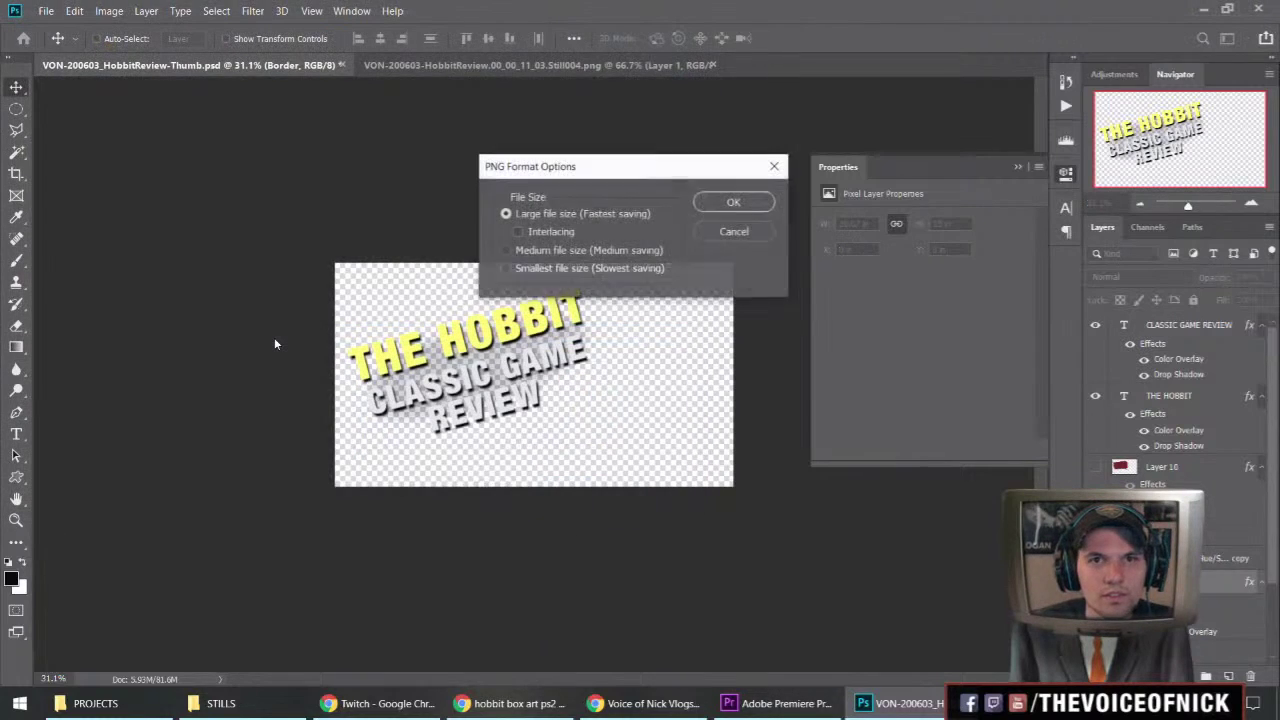
key(Return)
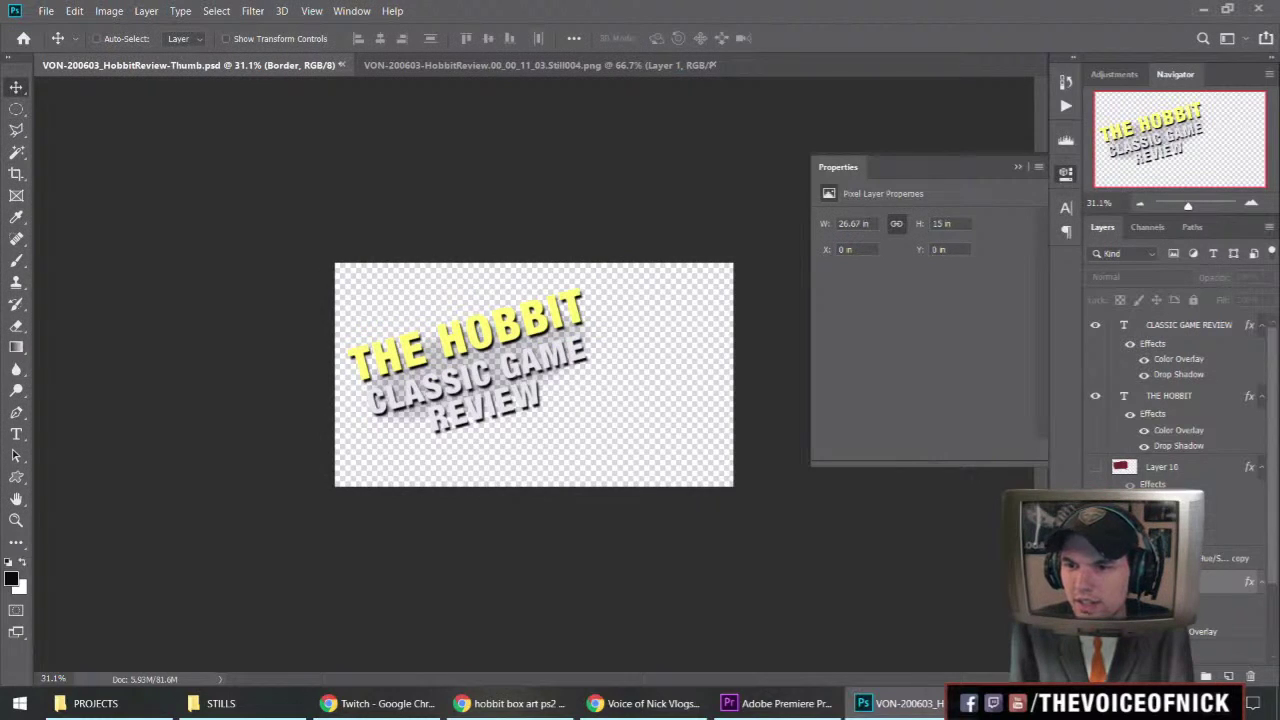
Show the Border layer and hide both title text layers, isolating the green border.
scroll(1180, 420, down, 3)
click(1095, 488)
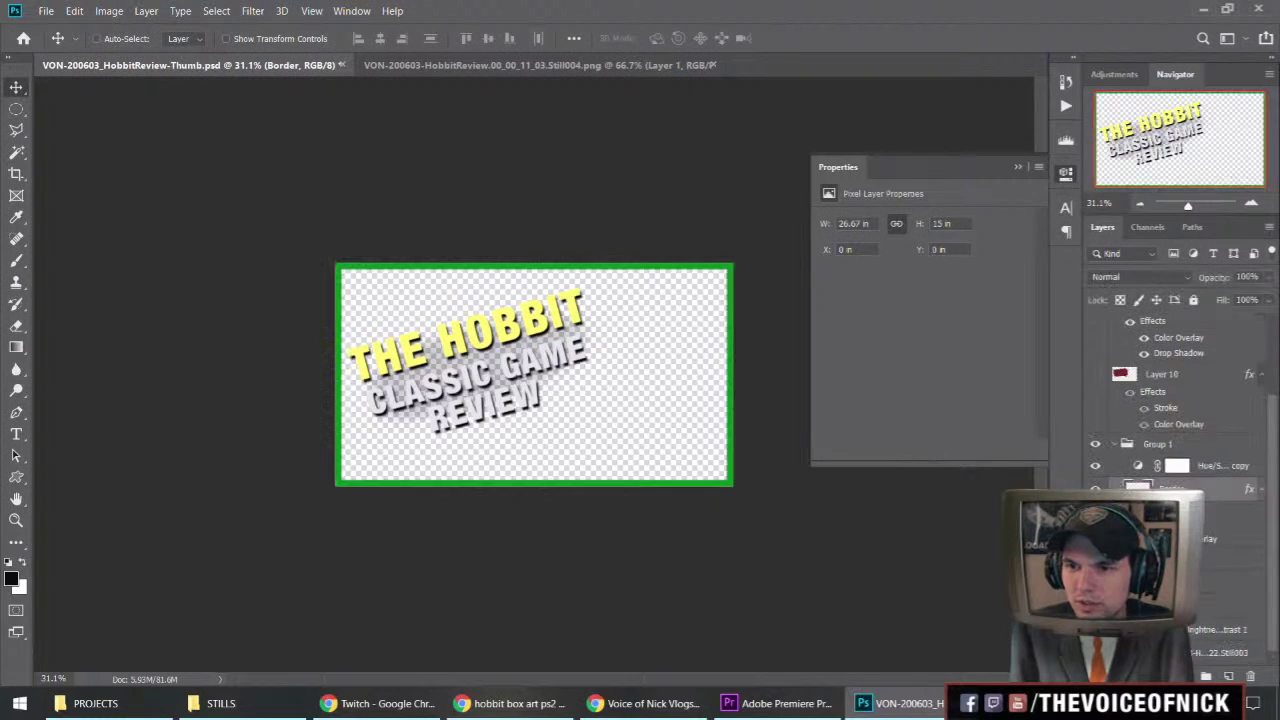
click(1095, 560)
scroll(1110, 500, up, 3)
Save the isolated border as a PNG named VON-200603_HobbitReview-Thumb-02_BORDER in the THUMBS folder.
key(ctrl+shift+s)
click(193, 128)
double_click(190, 139)
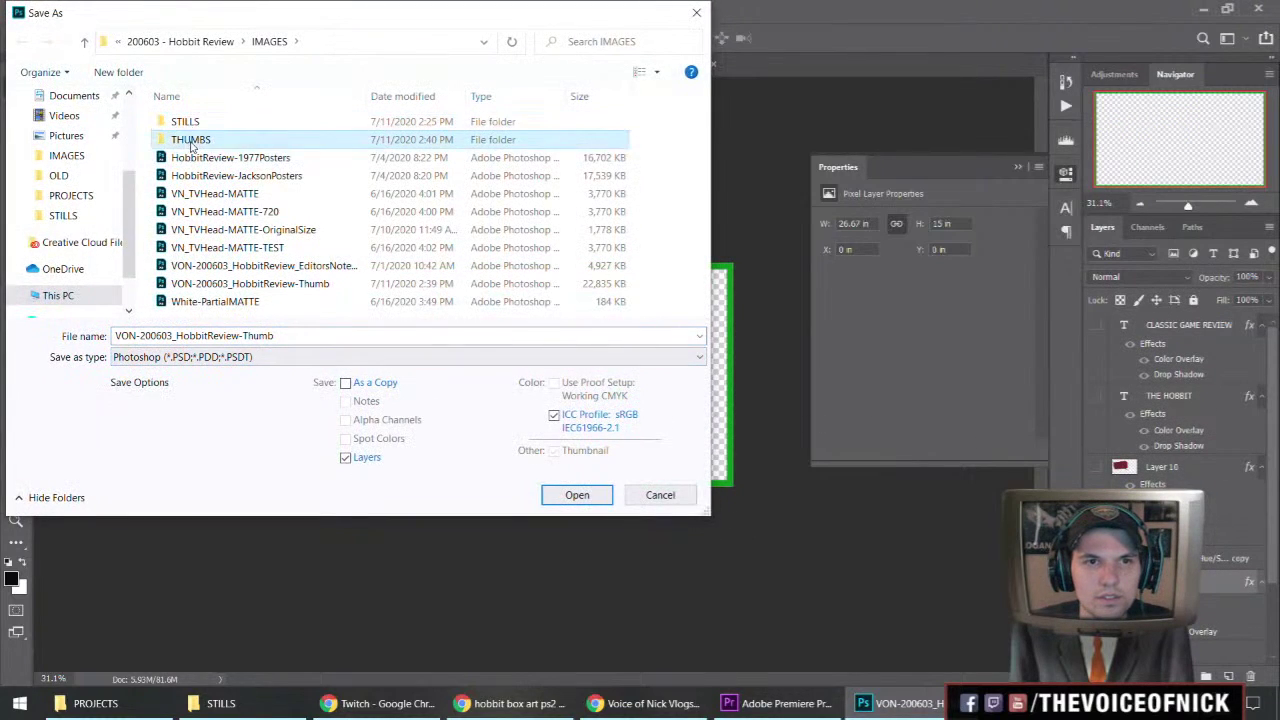
click(230, 356)
click(157, 600)
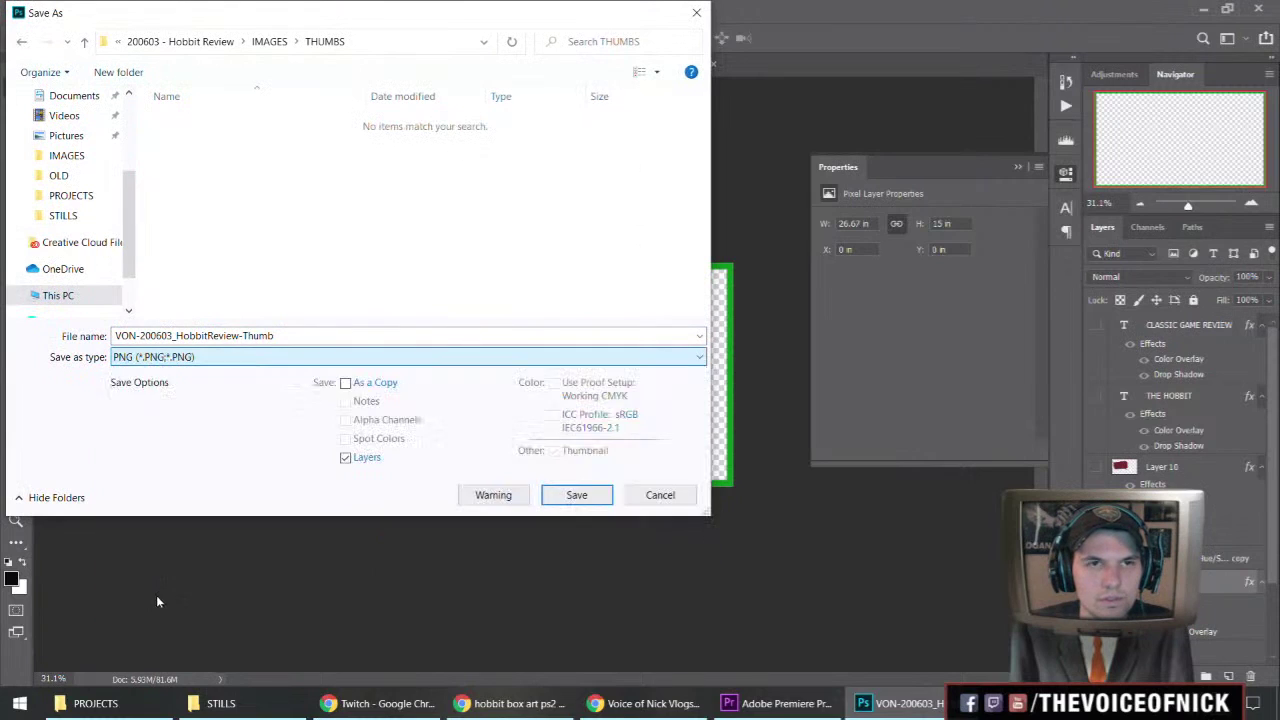
click(268, 140)
double_click(302, 336)
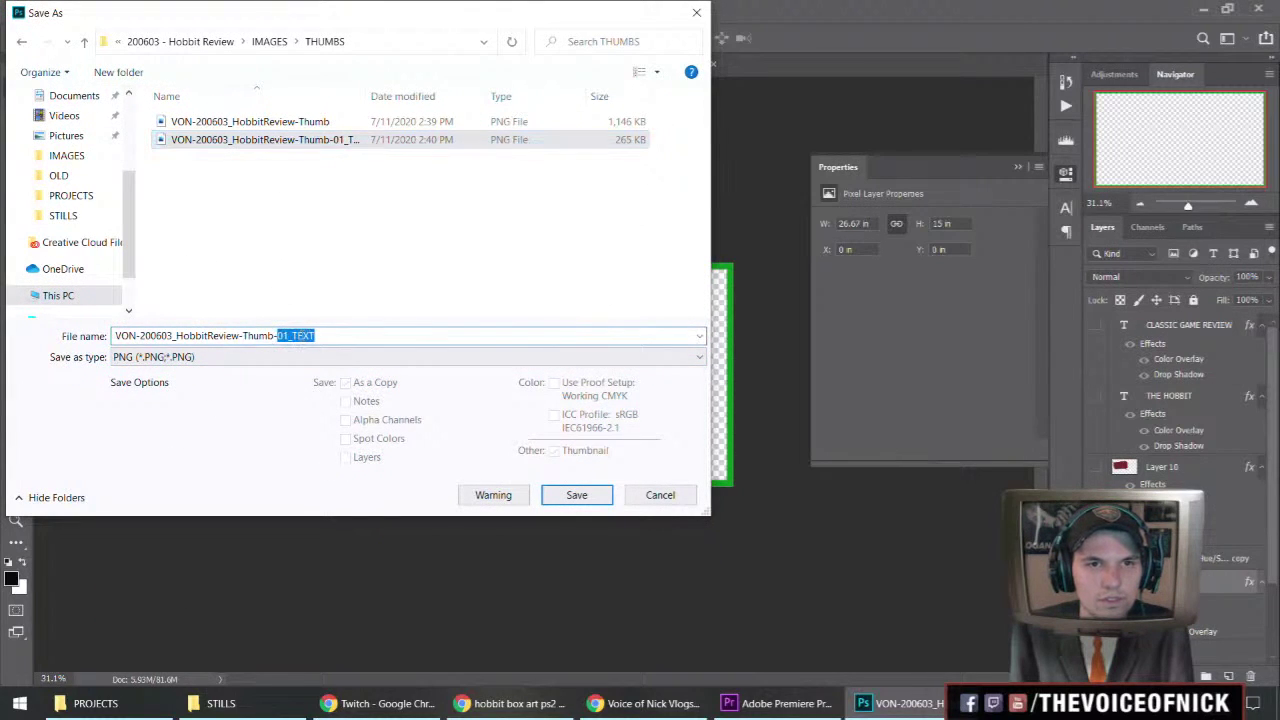
text(02_BORDER)
key(Return)
key(Return)
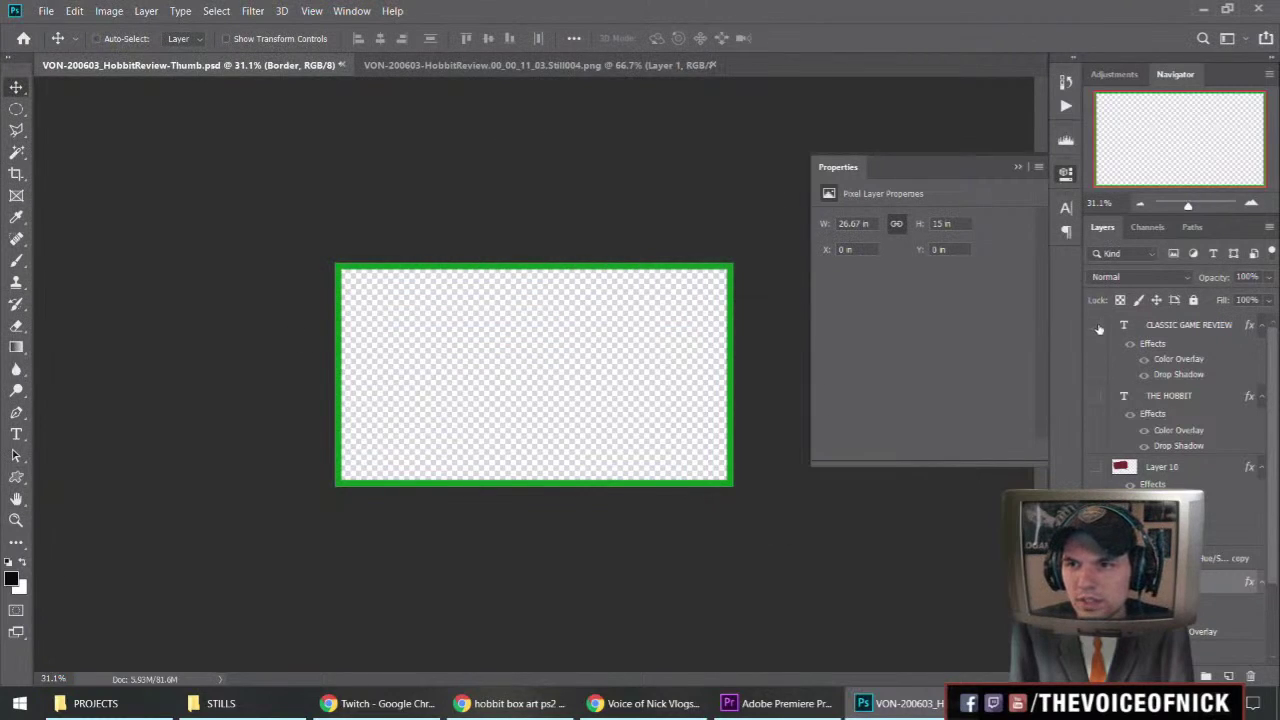
Hide the Border layer and show the Still003 background image, isolating the game artwork.
click(1095, 581)
scroll(1175, 470, down, 2)
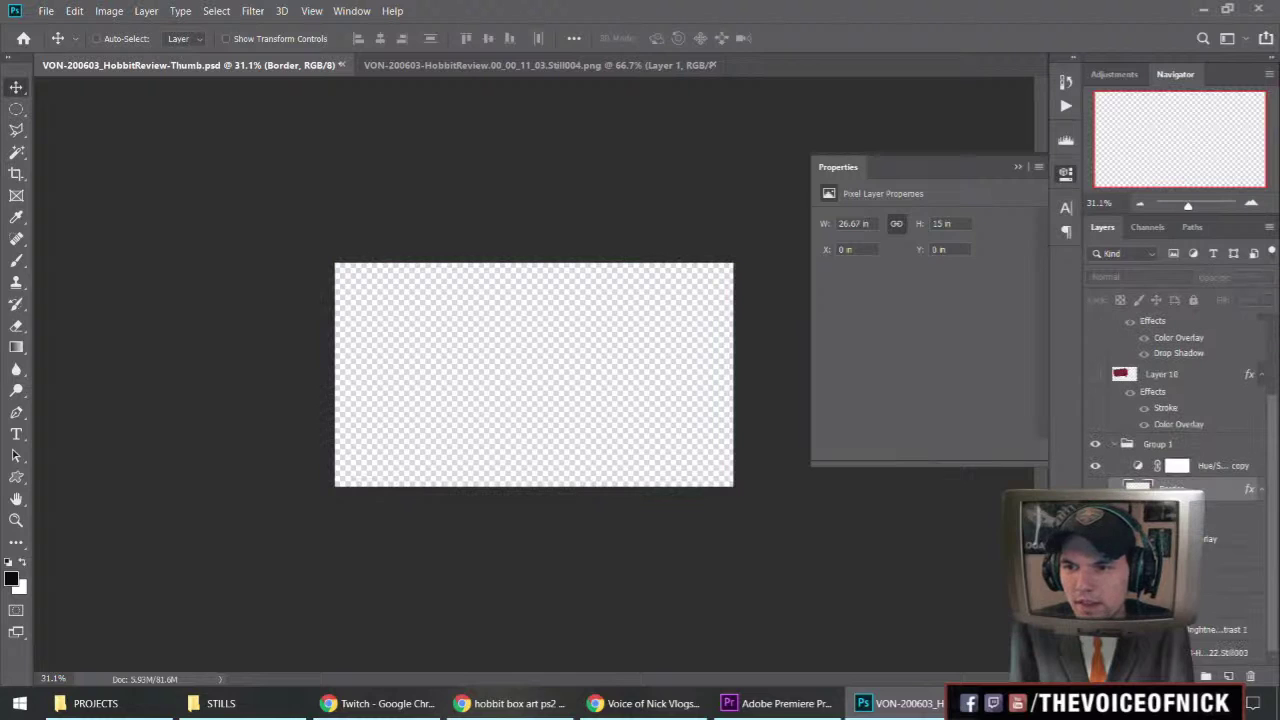
click(1095, 652)
scroll(1180, 420, up, 2)
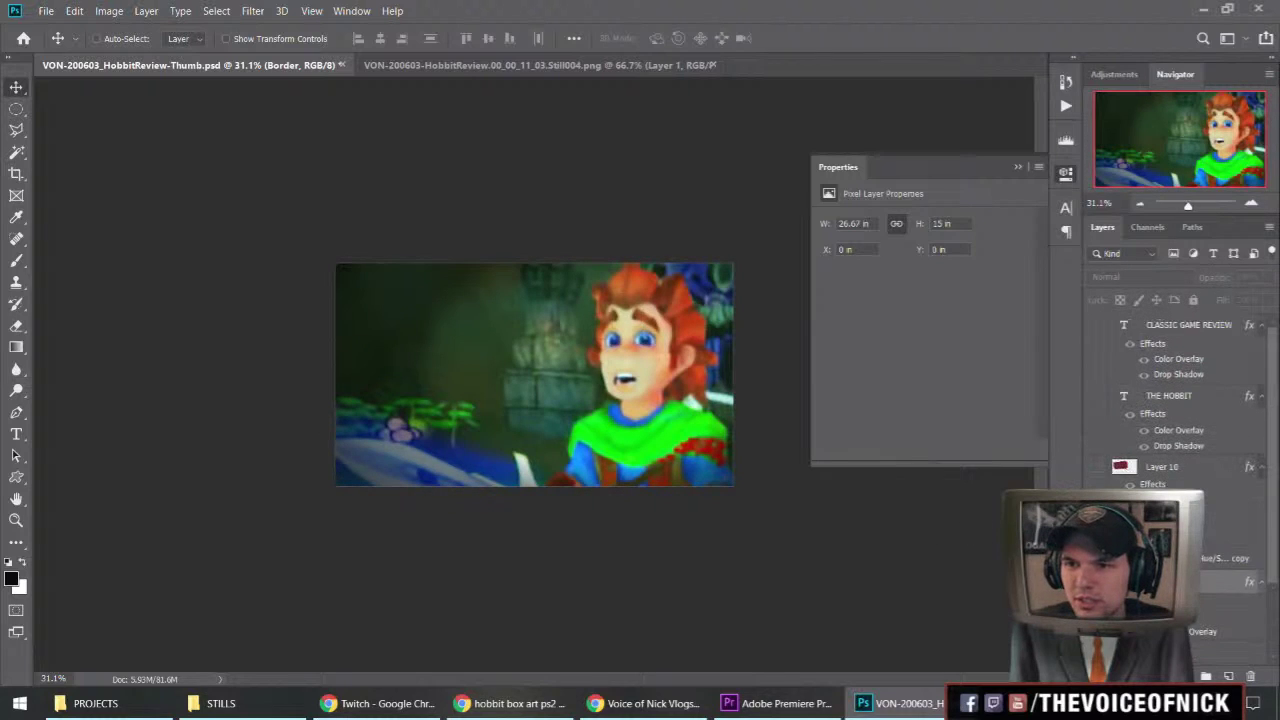
scroll(1180, 420, down, 2)
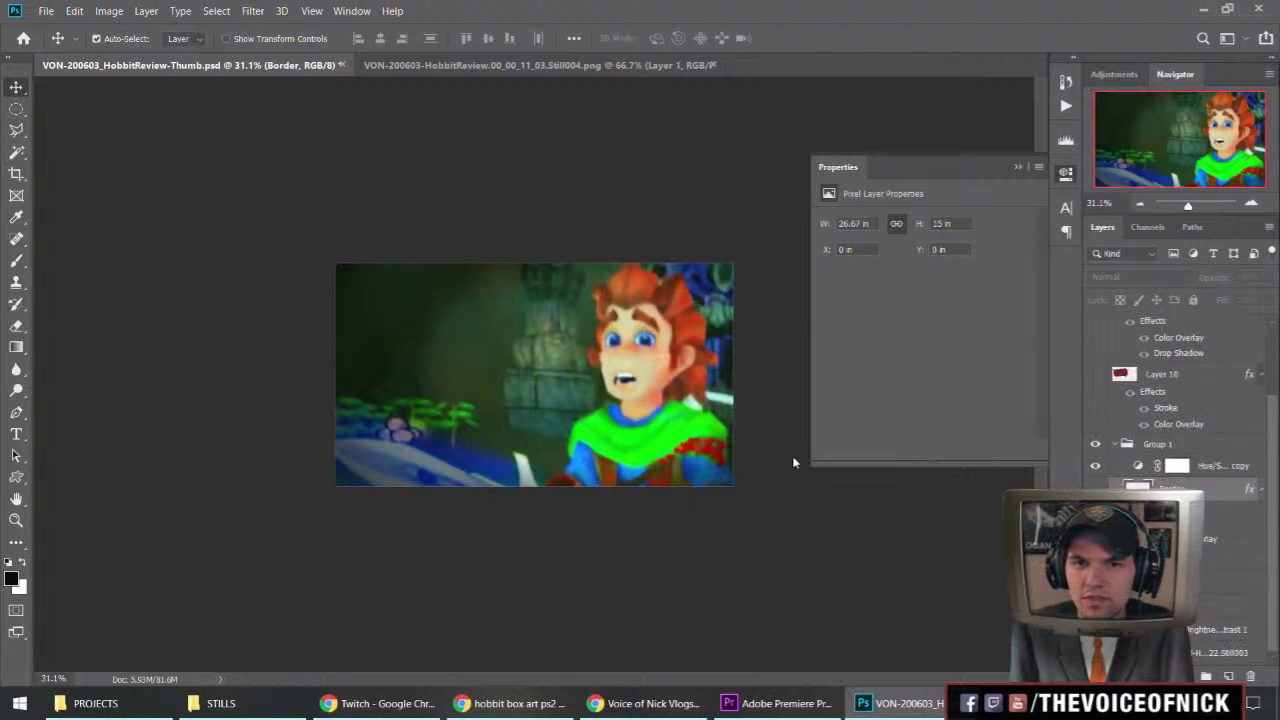
Save the isolated game artwork as a PNG named VON-200603_HobbitReview-Thumb-03_GAME in the THUMBS folder.
key(ctrl+shift+s)
double_click(190, 139)
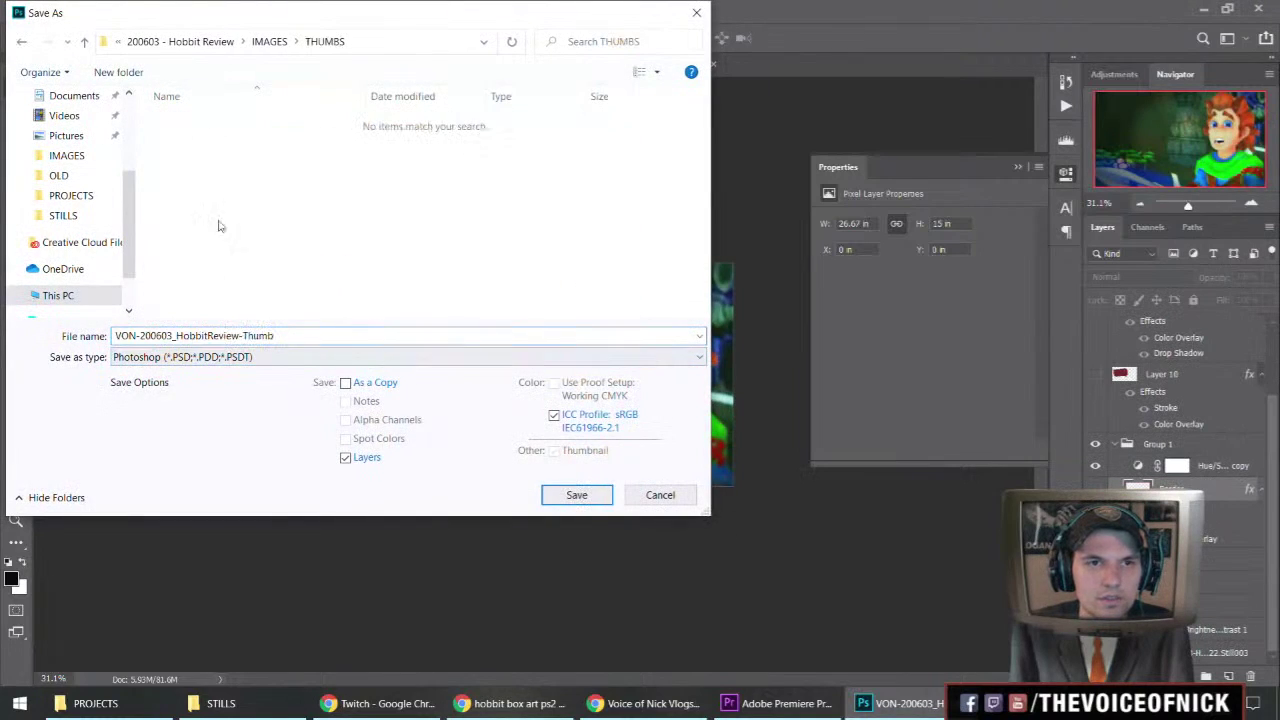
click(266, 357)
click(160, 600)
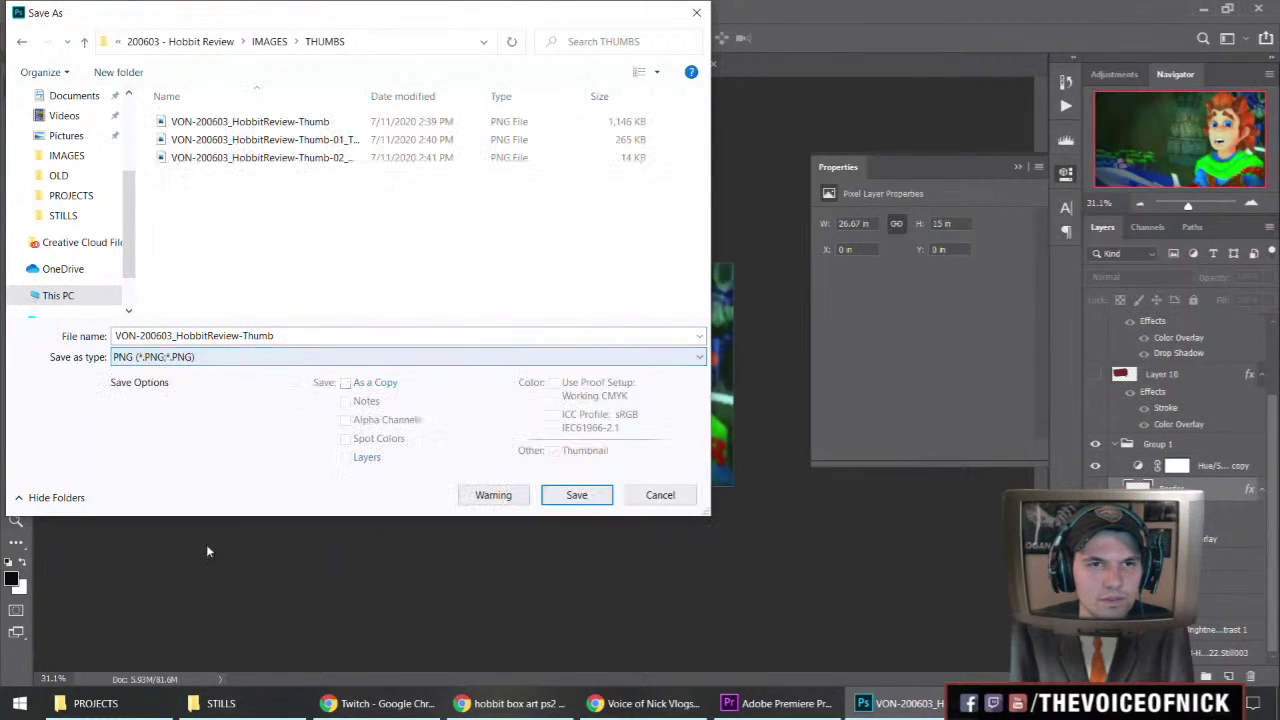
click(320, 158)
drag(277, 336, 292, 337)
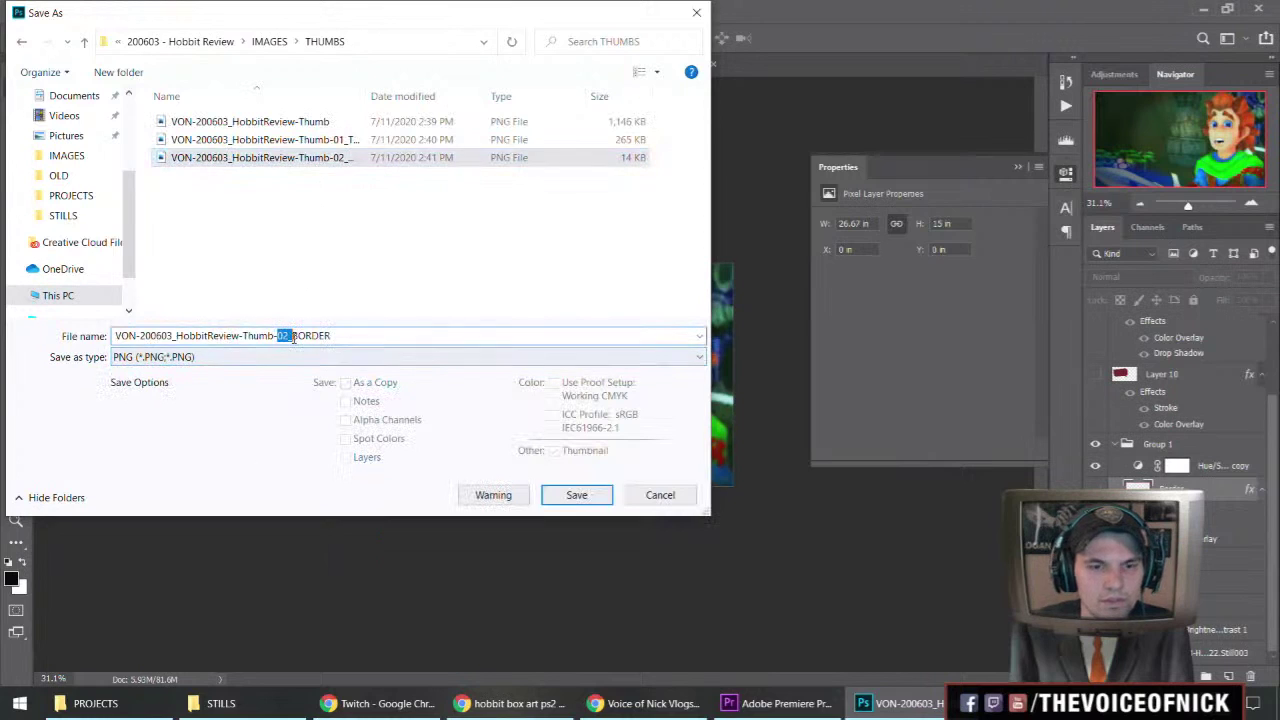
double_click(313, 336)
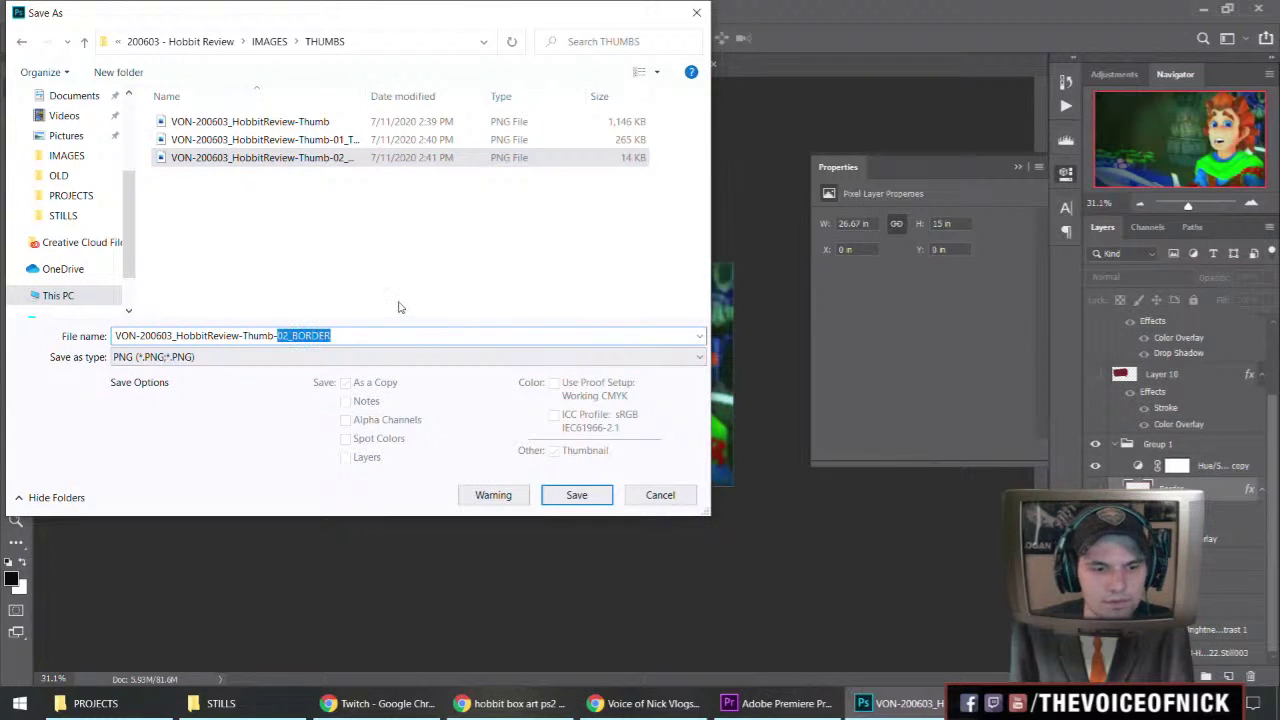
text(03_)
text(CLEAN)
key(Return)
key(Return)
Close the open images in Photoshop and switch to the VON-200603-HobbitReview project in Premiere Pro.
click(747, 703)
click(893, 703)
click(1258, 9)
click(668, 276)
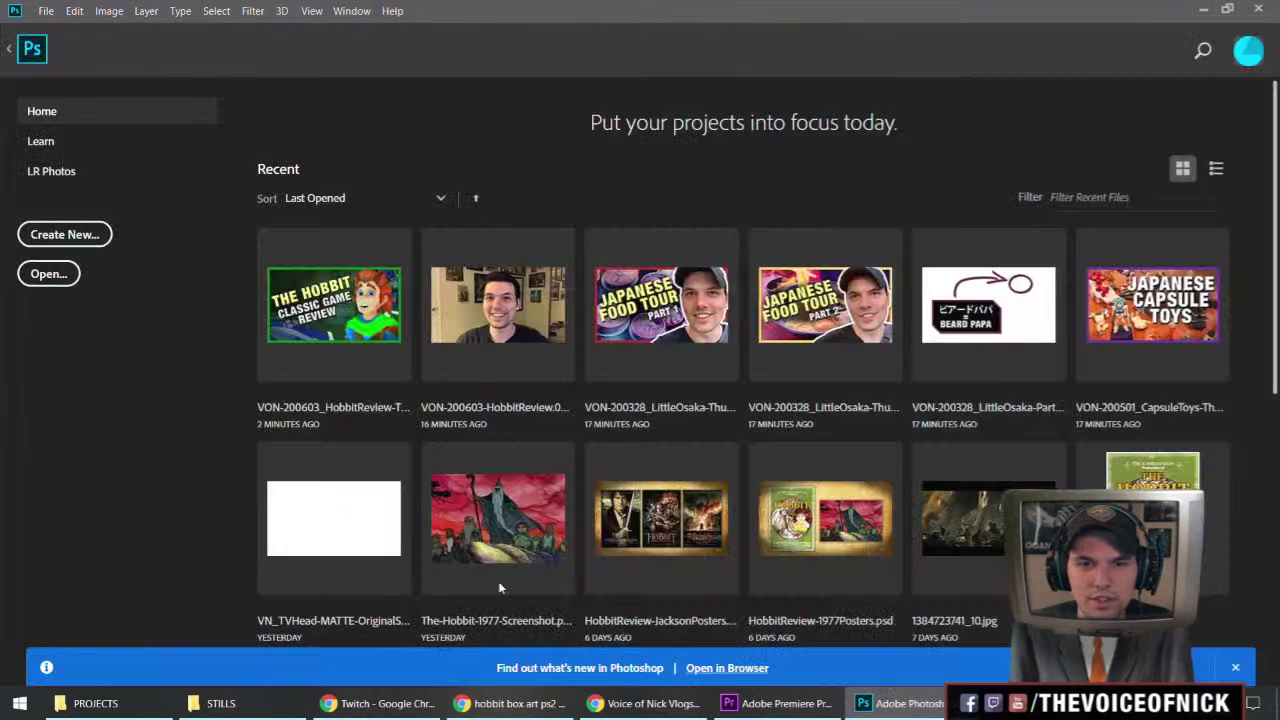
click(770, 703)
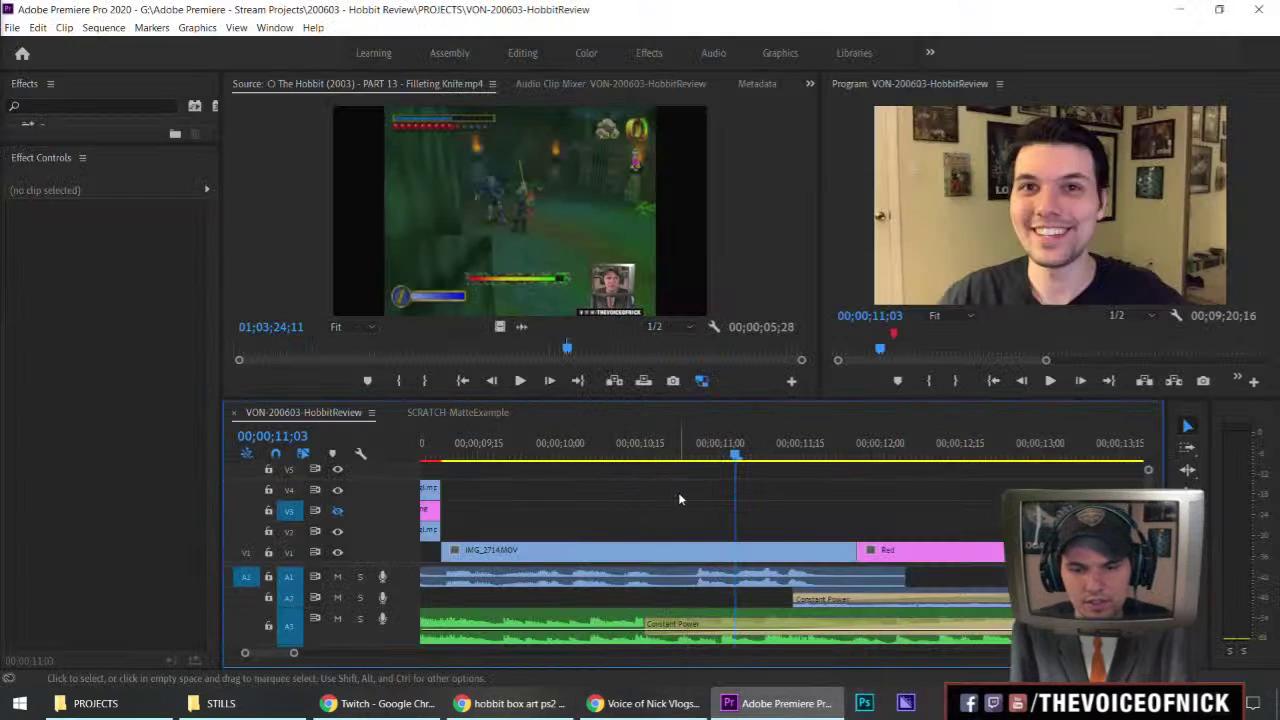
Import the Thumb-01_TEXT, Thumb-02_BORDER and Thumb-03_GAME PNGs from the 200603 - Hobbit Review > IMAGES > THUMBS folder.
key(minus)
key(minus)
key(minus)
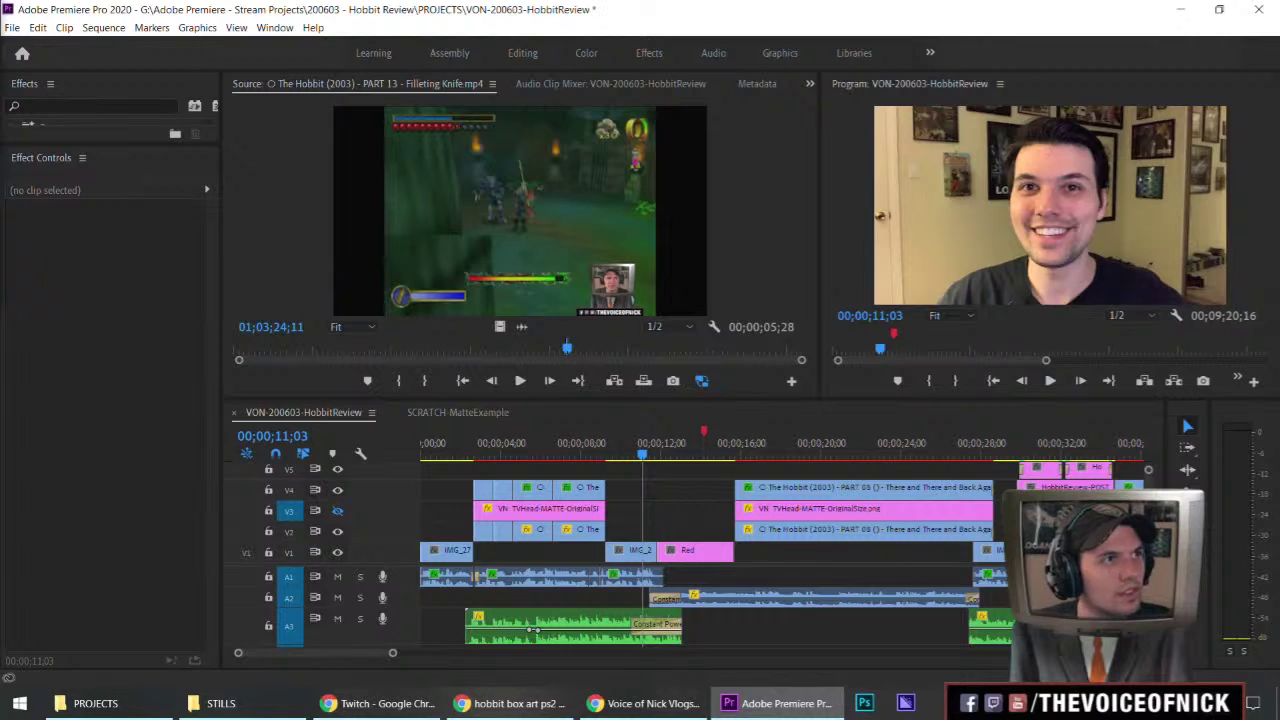
key(ctrl+i)
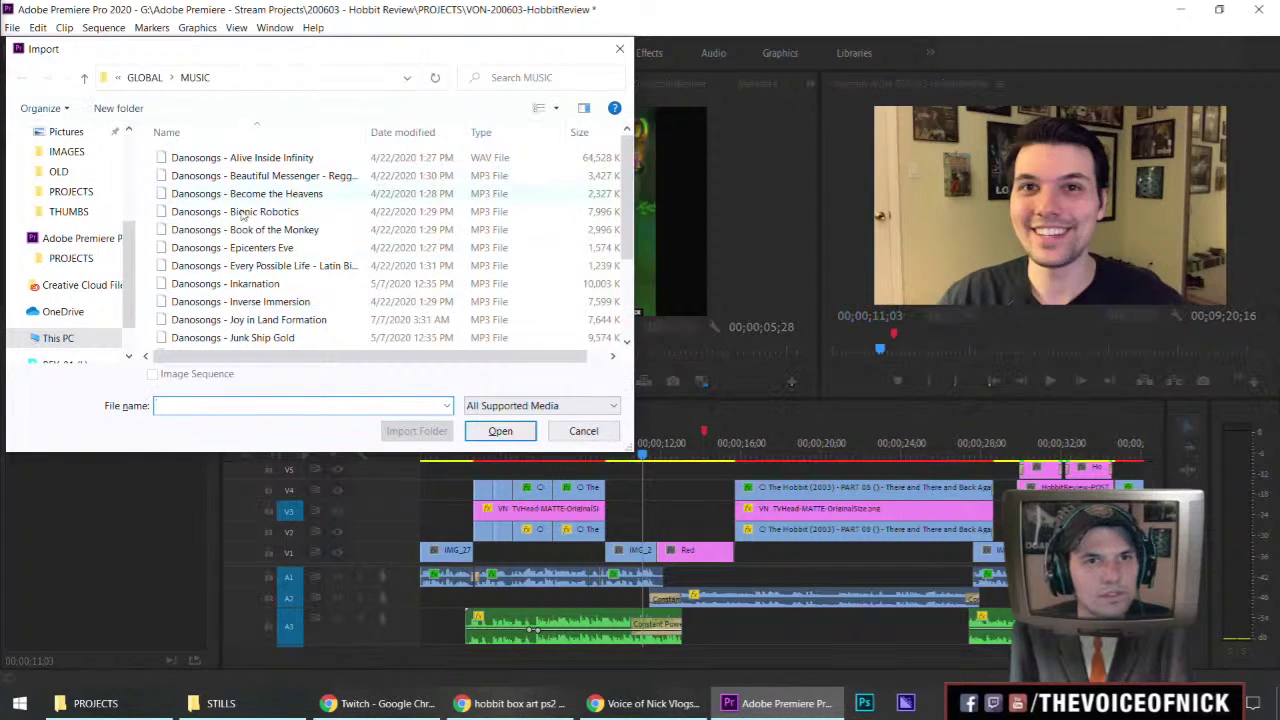
click(145, 78)
click(190, 77)
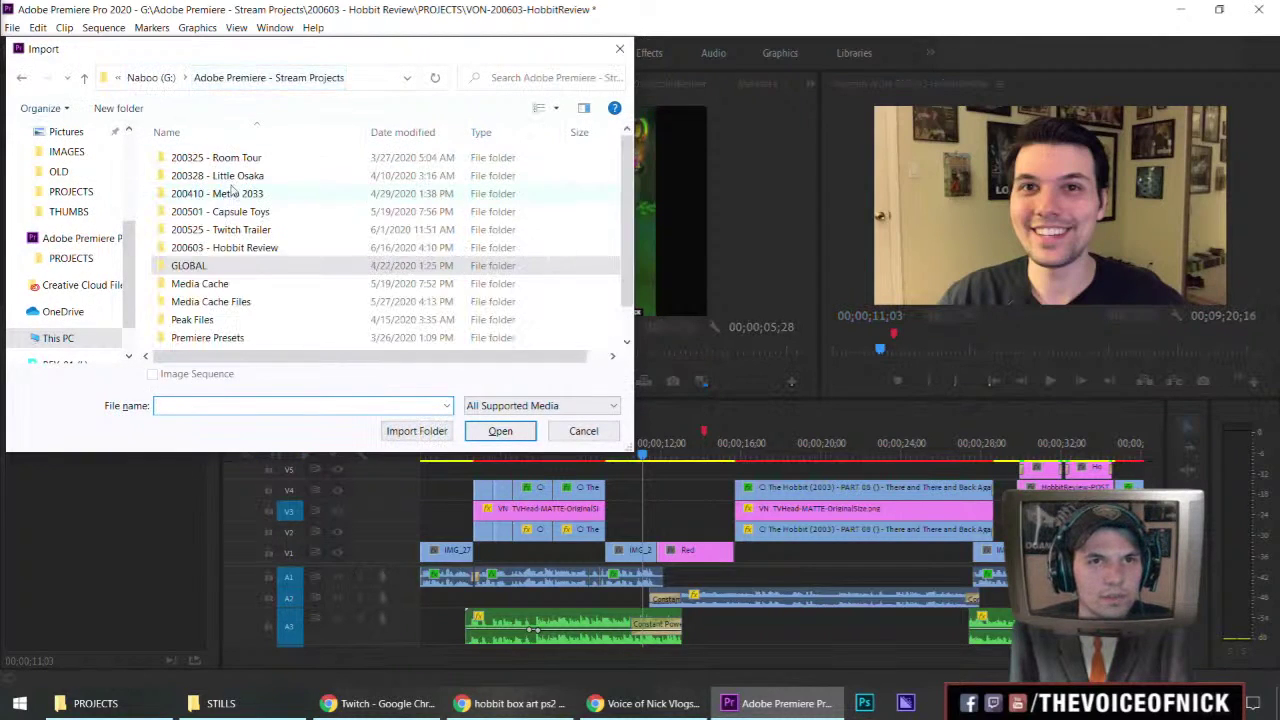
double_click(235, 249)
double_click(216, 192)
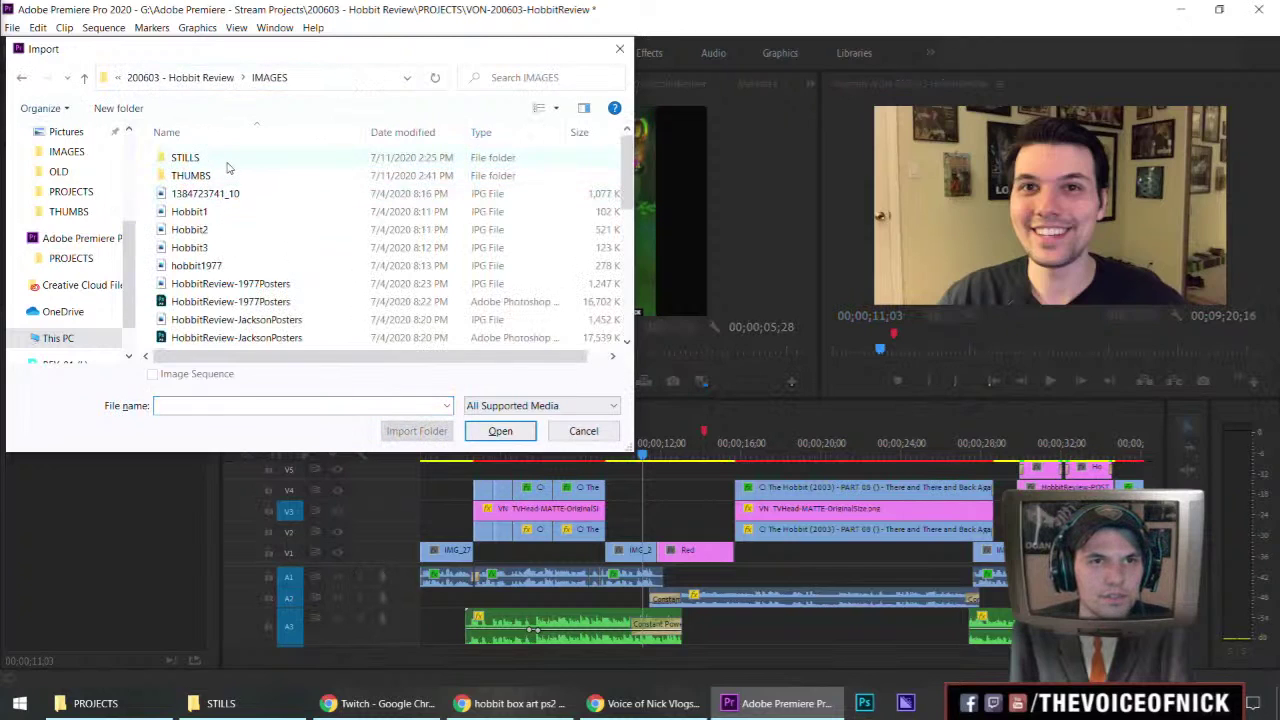
double_click(222, 178)
click(195, 190)
click(290, 190)
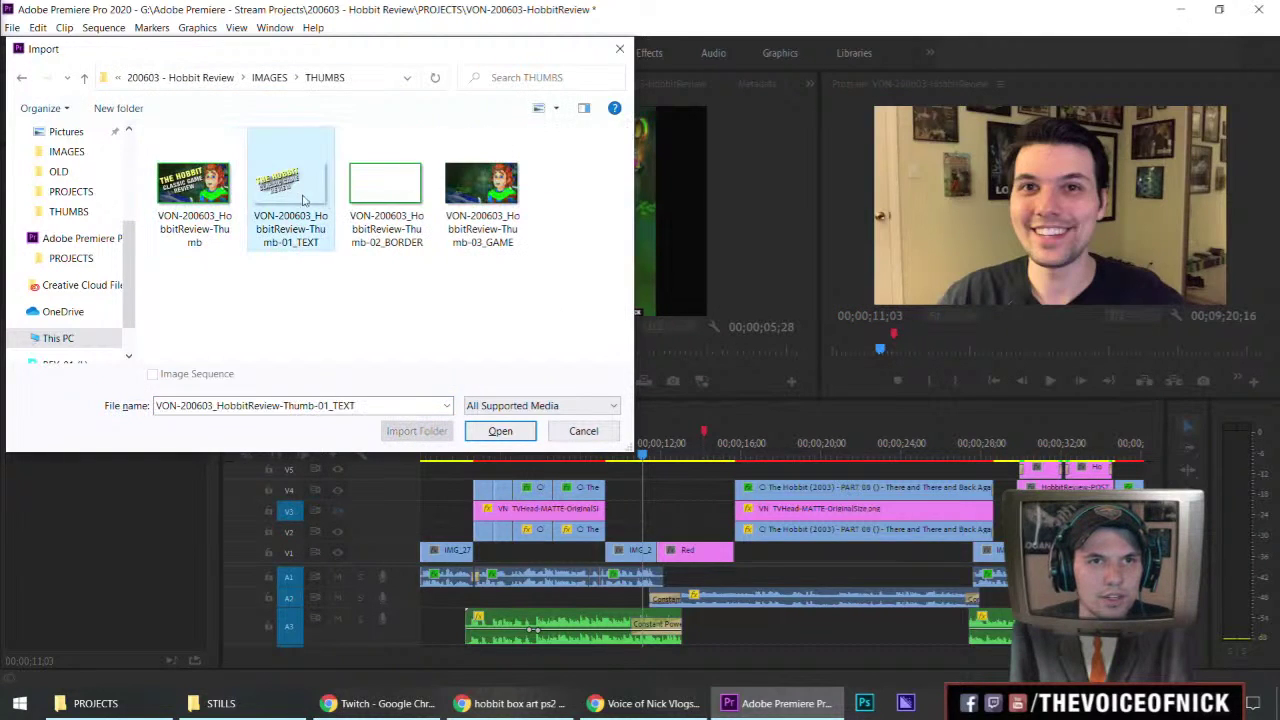
shift+click(474, 205)
click(500, 431)
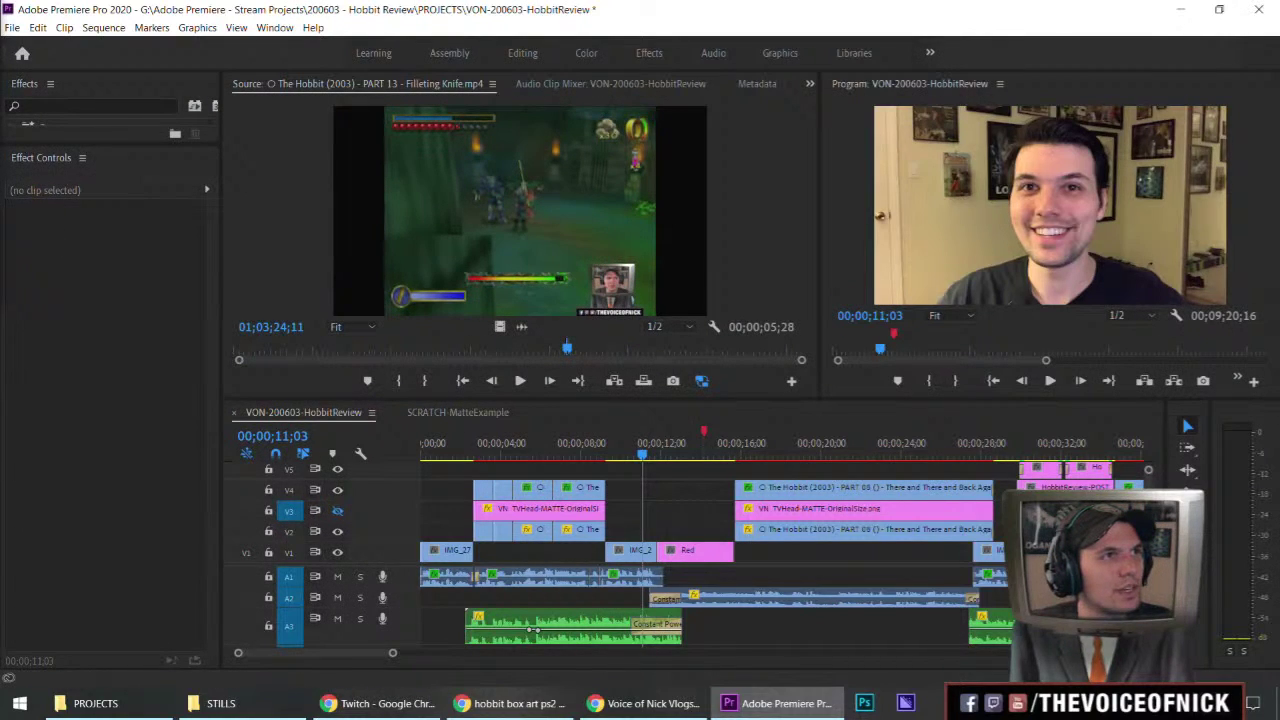
Place the Thumb-03_GAME image on V2 above the Red clip and trim it to the Red clip's start and end.
drag(310, 348, 642, 528)
drag(728, 531, 734, 531)
drag(632, 532, 658, 532)
key(space)
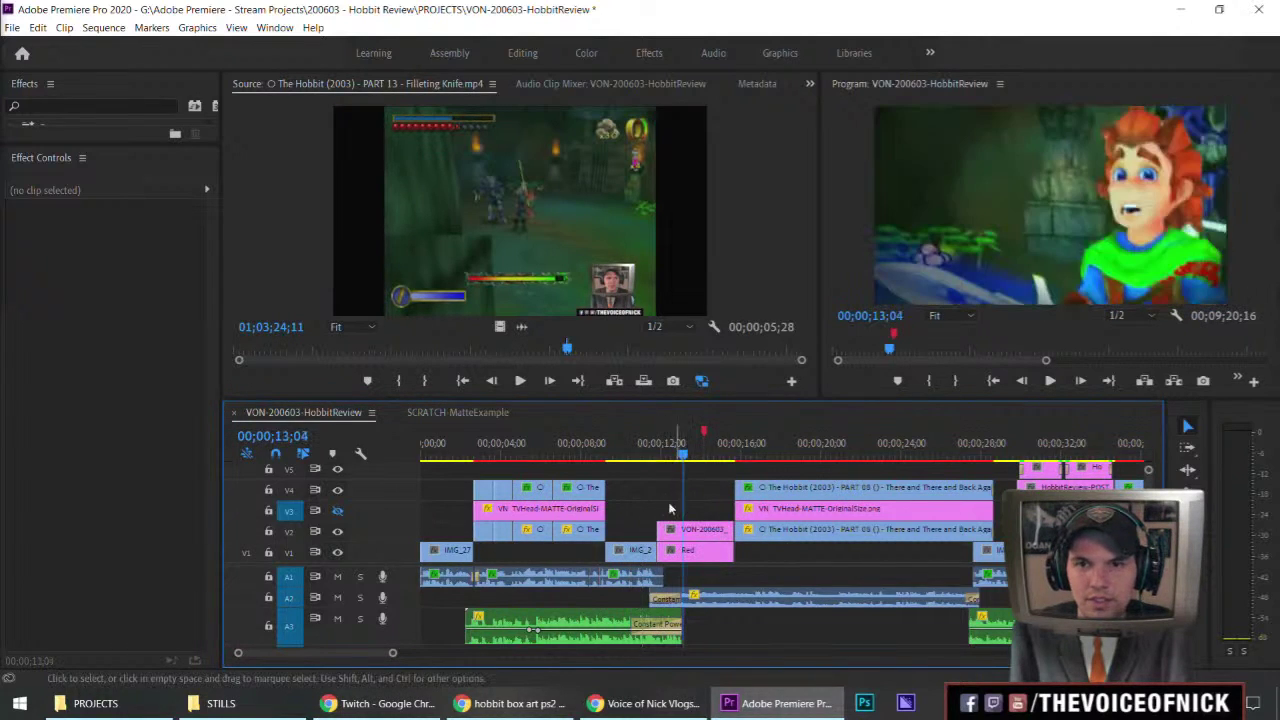
Add the Thumb-02_BORDER image on V3 above the game artwork clip.
drag(664, 530, 640, 516)
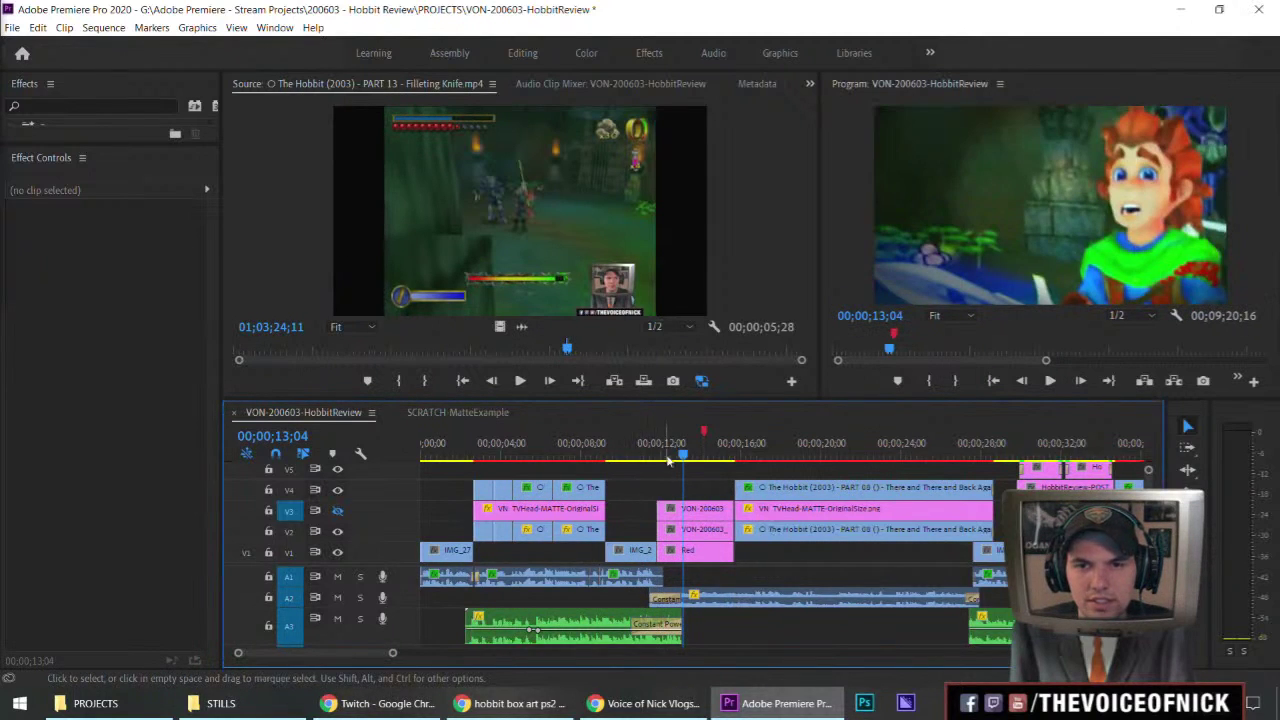
click(695, 510)
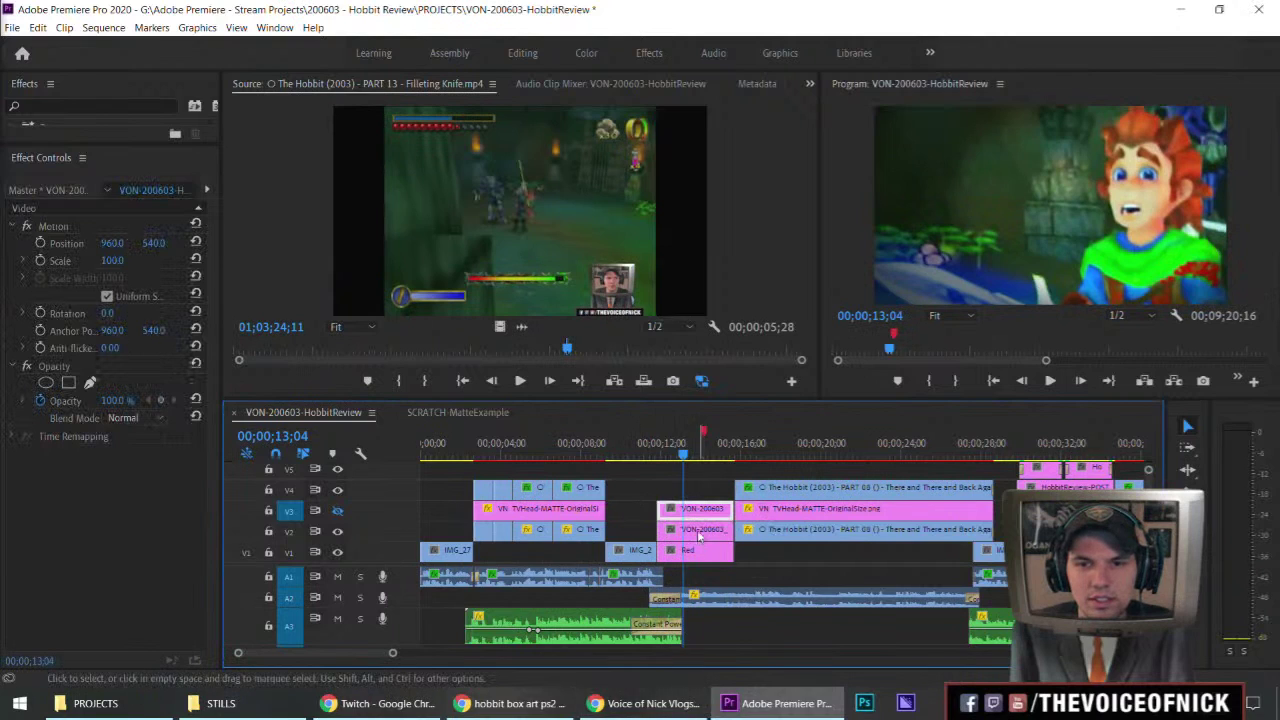
mouse_move(705, 491)
mouse_down()
mouse_move(694, 549)
mouse_move(716, 490)
mouse_move(682, 526)
mouse_move(706, 503)
mouse_up()
right_click(712, 522)
right_click(694, 523)
click(760, 560)
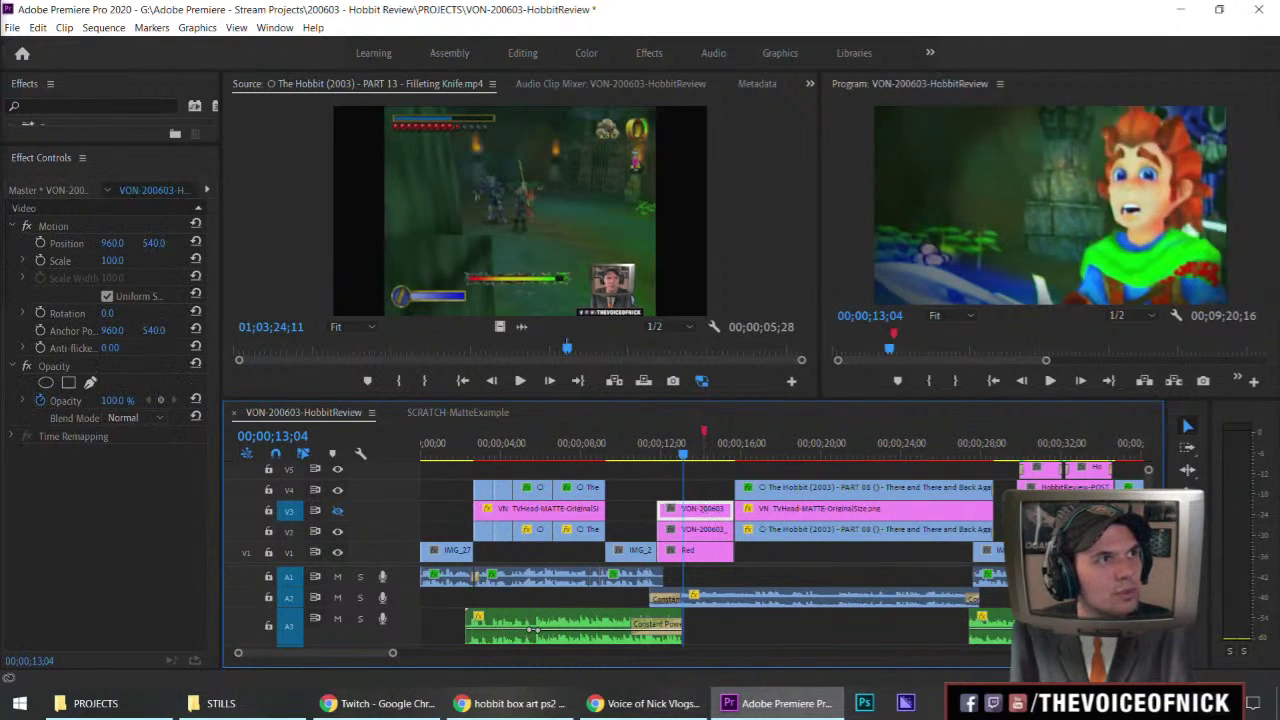
Match frame the border clip to load its source PNG in the Source monitor, and delete the clip from V3.
key(f)
click(708, 506)
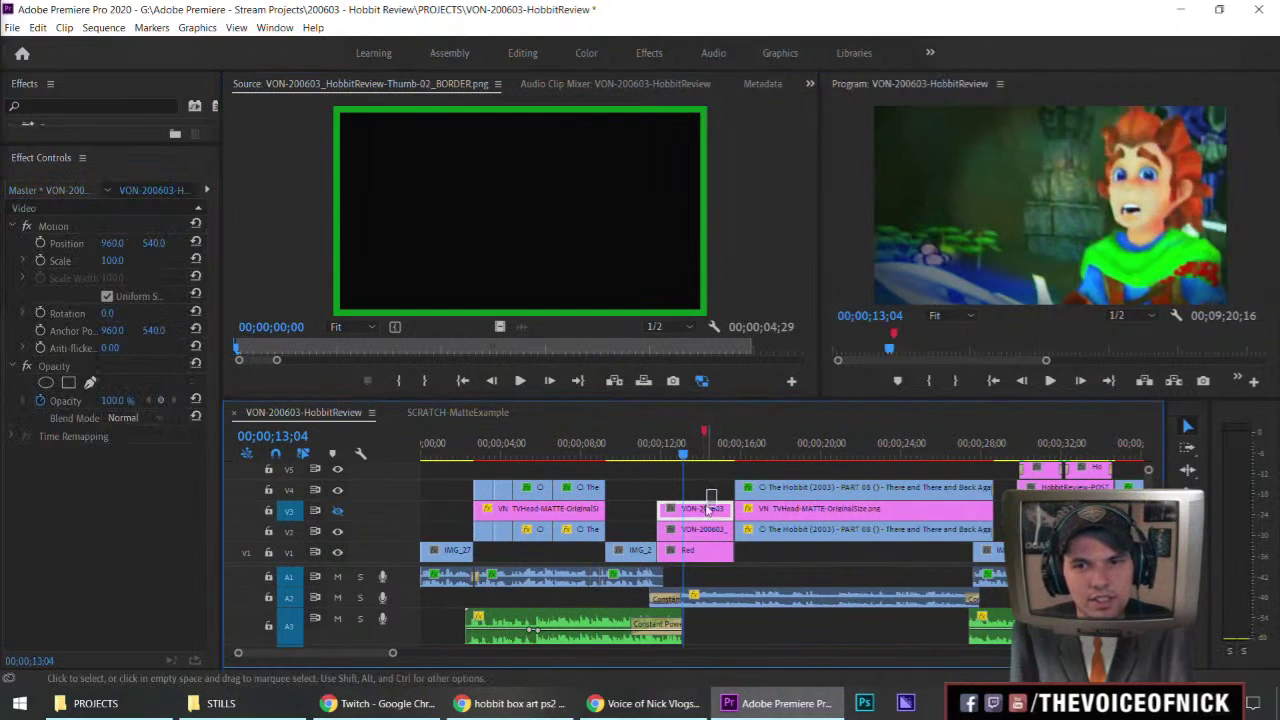
key(Delete)
Try placing the border image on V3 with its start trimmed above the game artwork, and delete it.
drag(568, 500, 631, 516)
drag(636, 517, 663, 517)
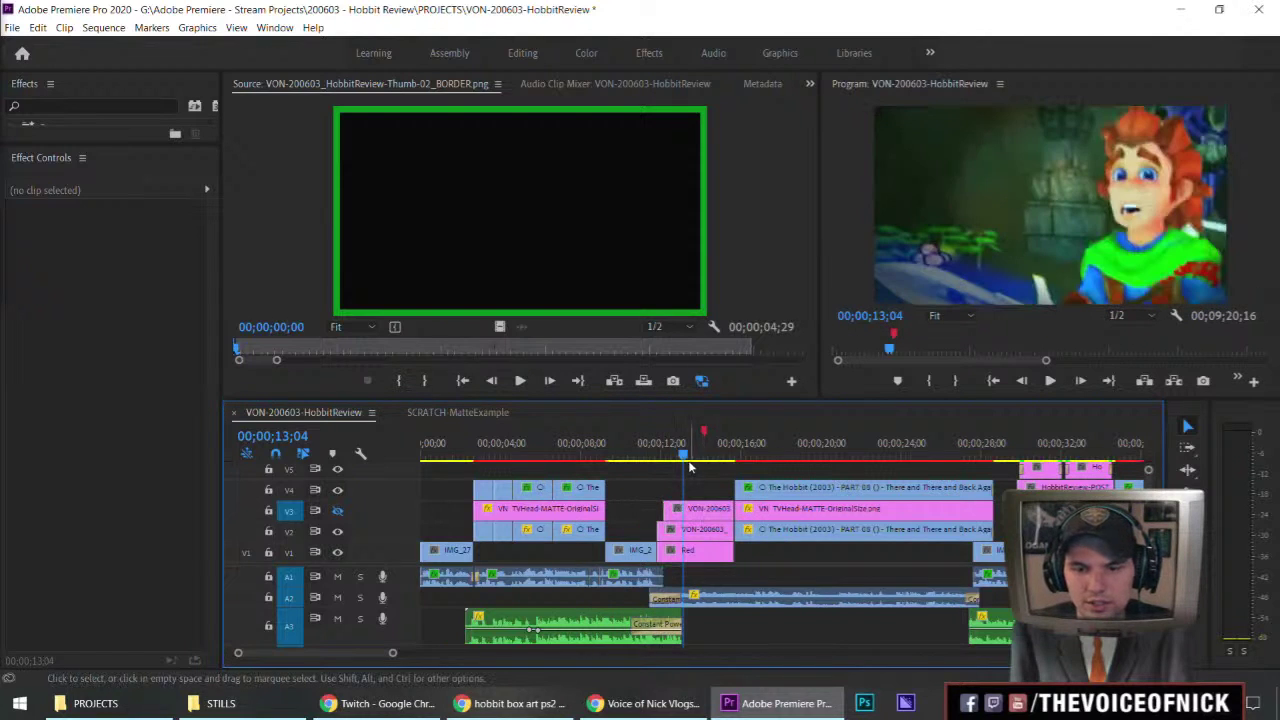
key(=)
key(=)
key(=)
drag(785, 456, 633, 452)
click(676, 518)
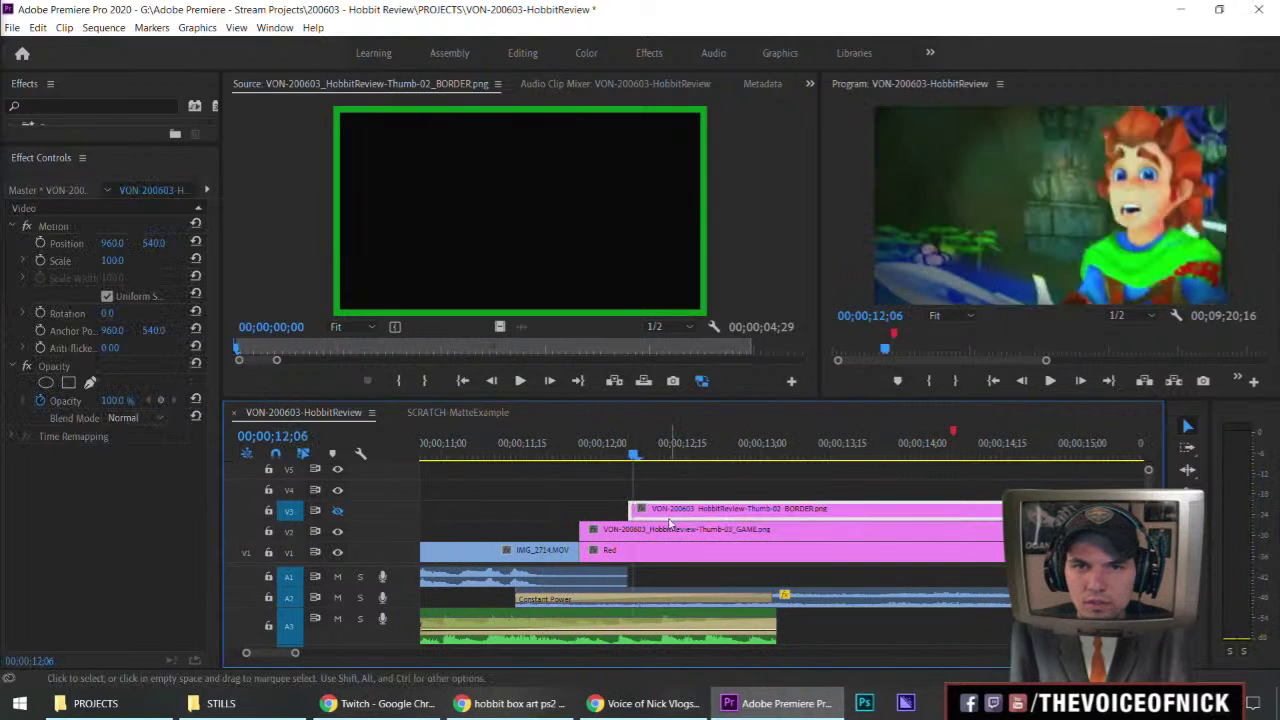
key(Delete)
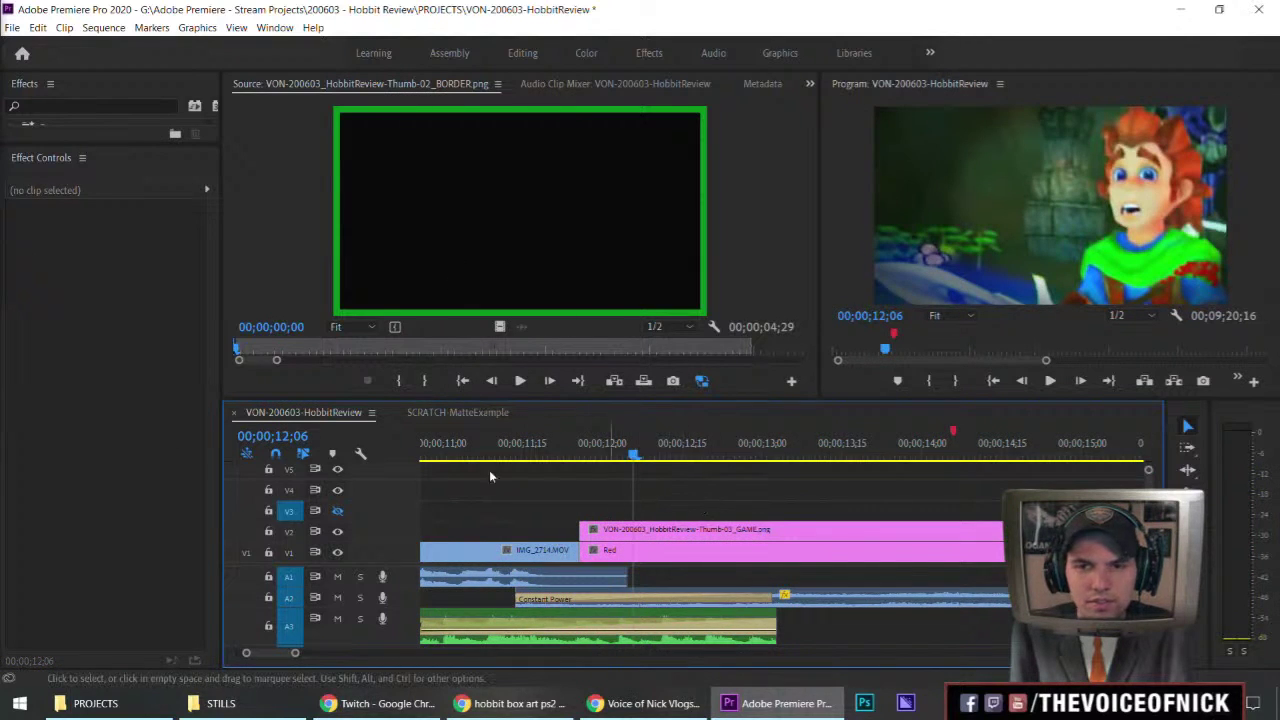
Add the border image from the Source monitor to V3 and set its scale to 72.
key(minus)
key(minus)
drag(520, 210, 750, 531)
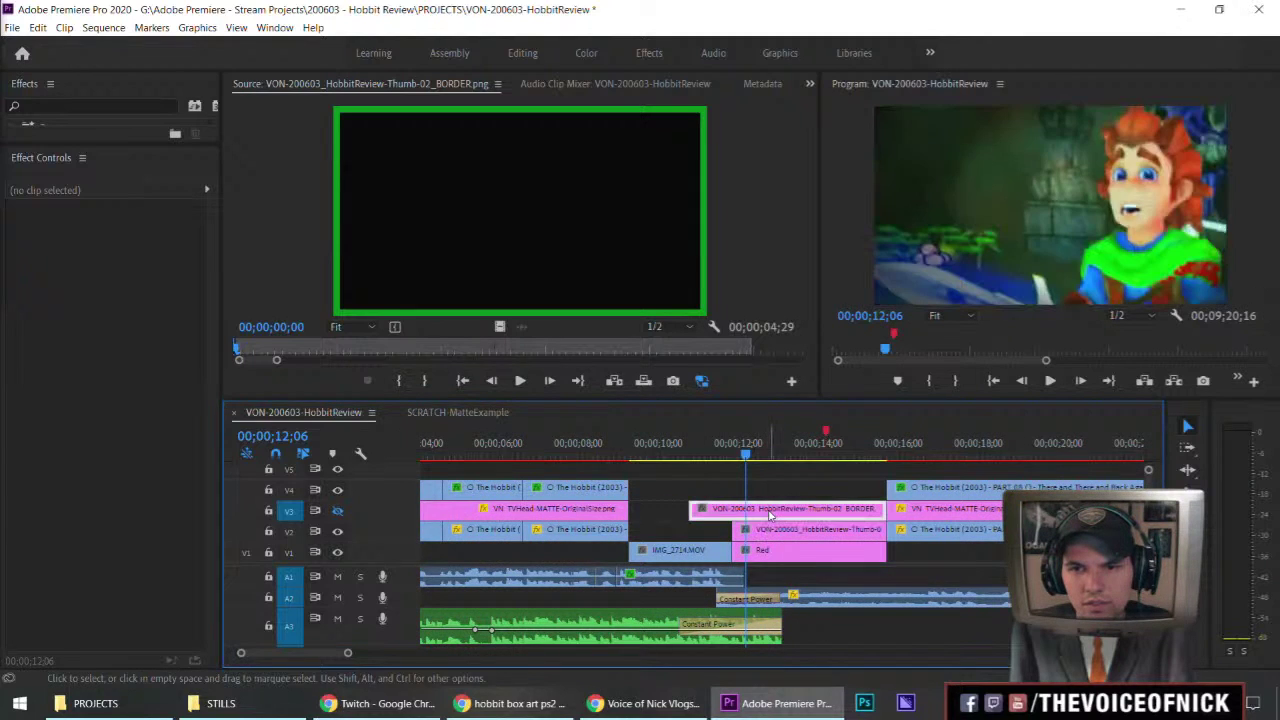
drag(116, 261, 317, 261)
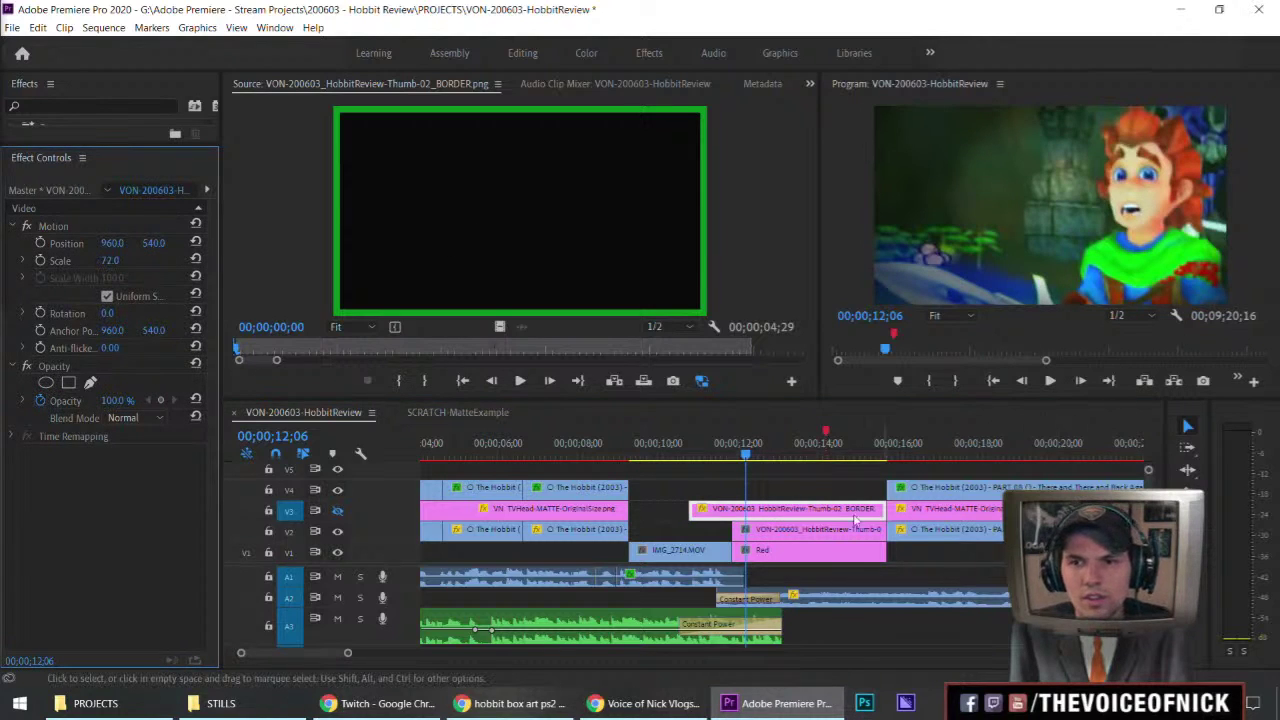
Scrub through the game artwork section and view it full screen to check whether the border shows.
click(810, 490)
click(788, 455)
drag(788, 455, 829, 455)
key(grave)
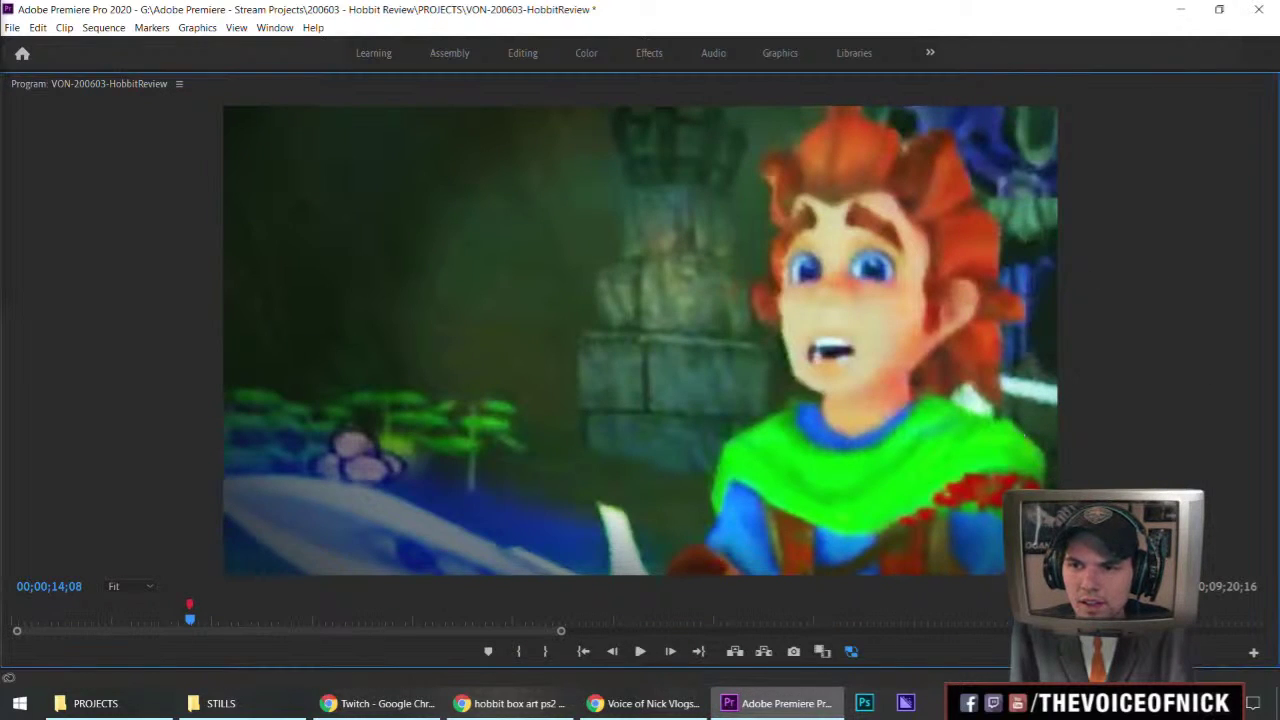
key(grave)
click(772, 484)
drag(763, 450, 746, 475)
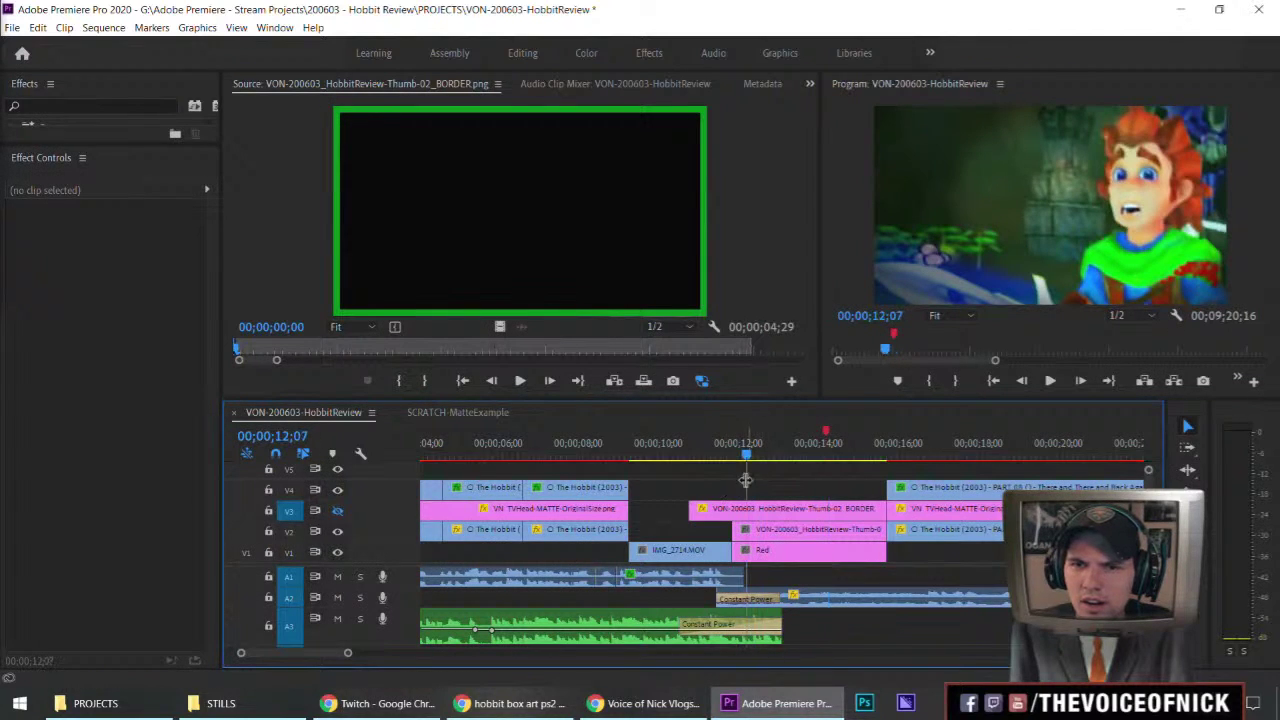
click(792, 510)
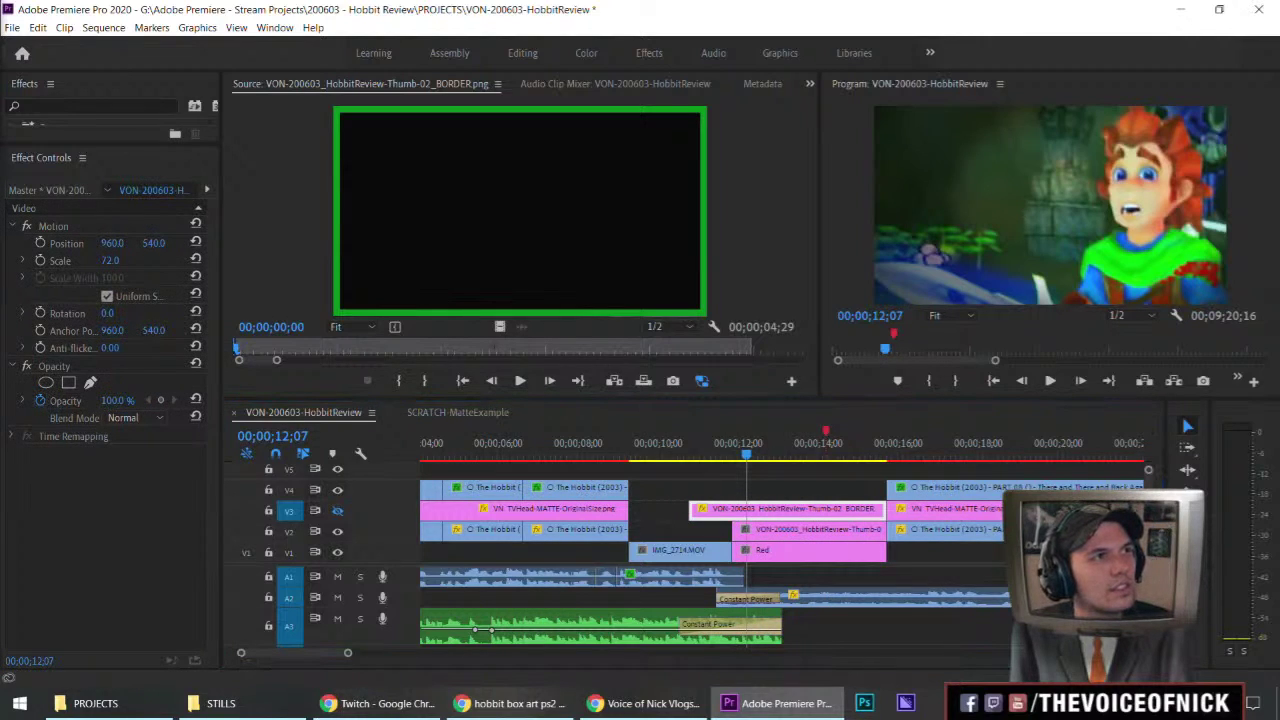
Place the Thumb-01_TEXT image on V4 and replace the scaled border clip on V3 with a fresh copy.
drag(657, 443, 690, 489)
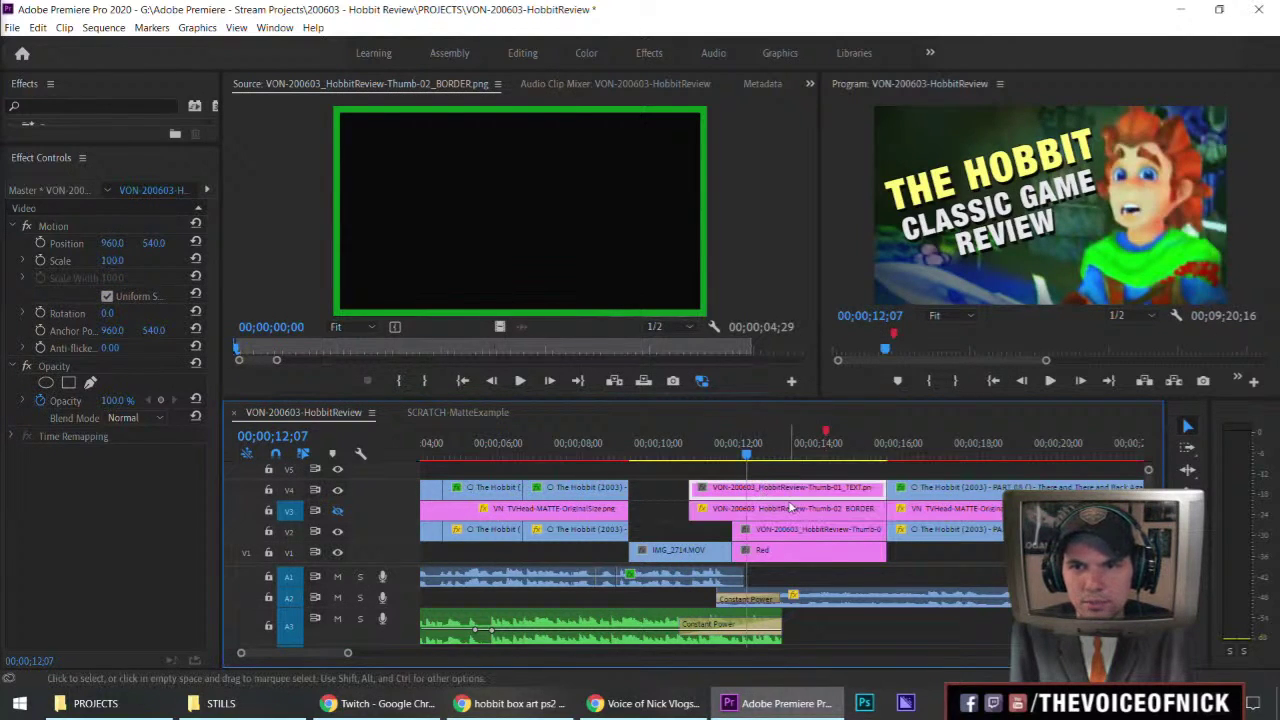
key(Delete)
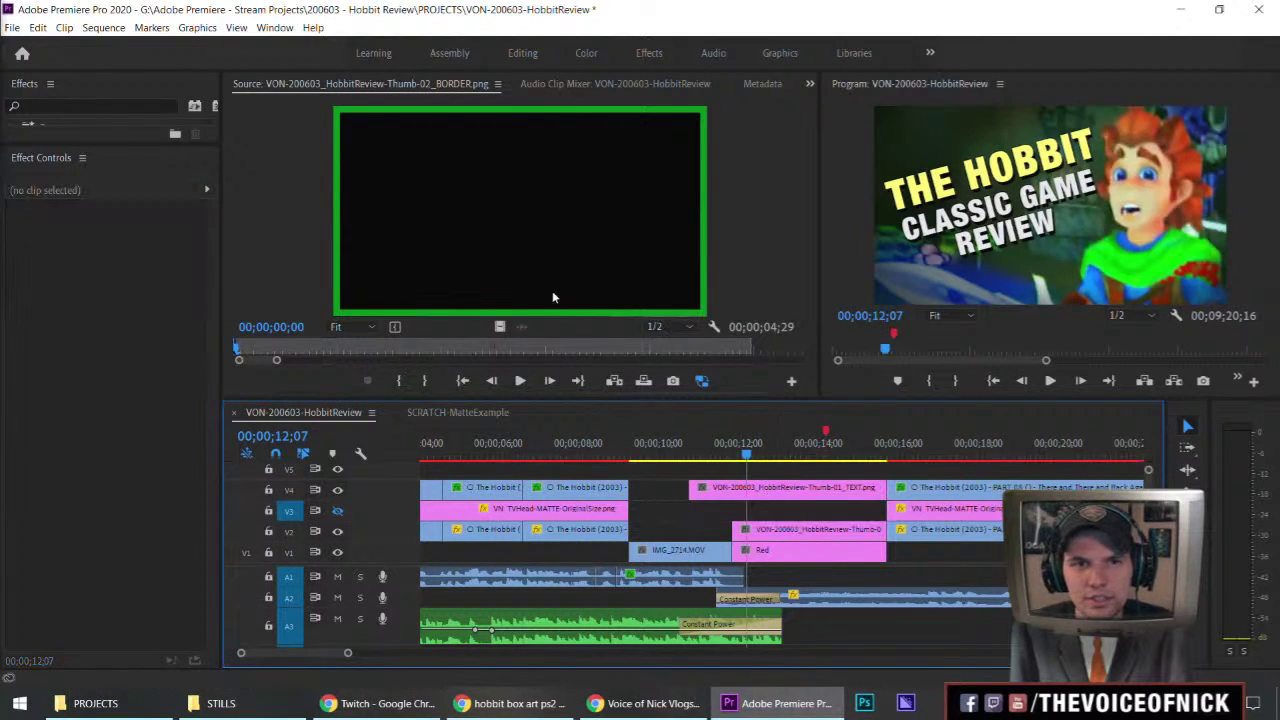
drag(497, 327, 690, 521)
Try the opacity animation and Uniform Scale settings on the new border clip.
drag(684, 462, 690, 468)
click(708, 518)
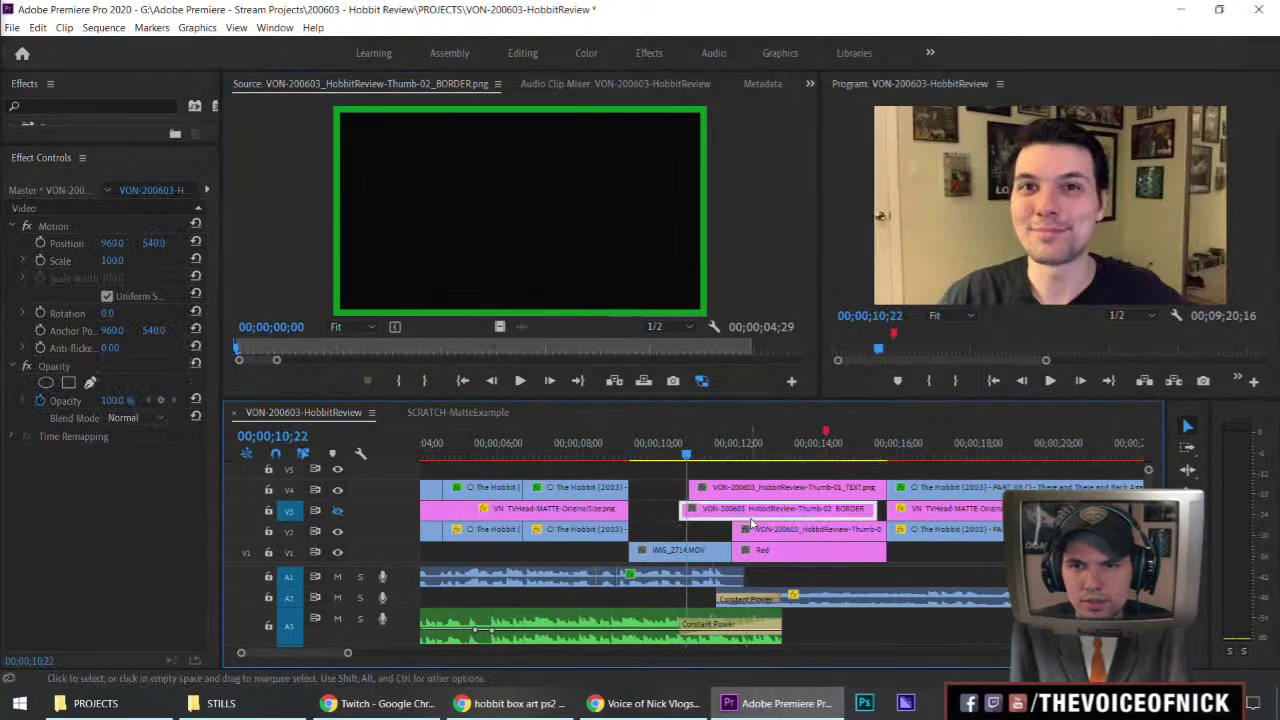
click(41, 403)
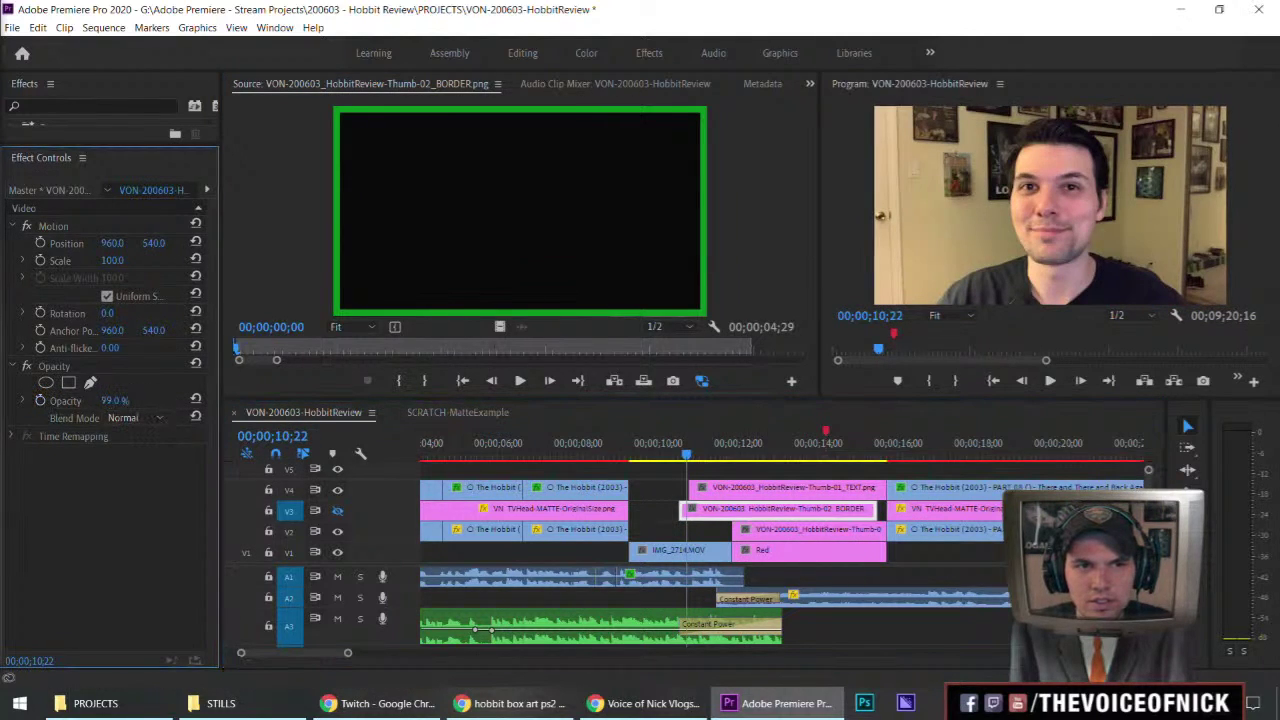
click(107, 297)
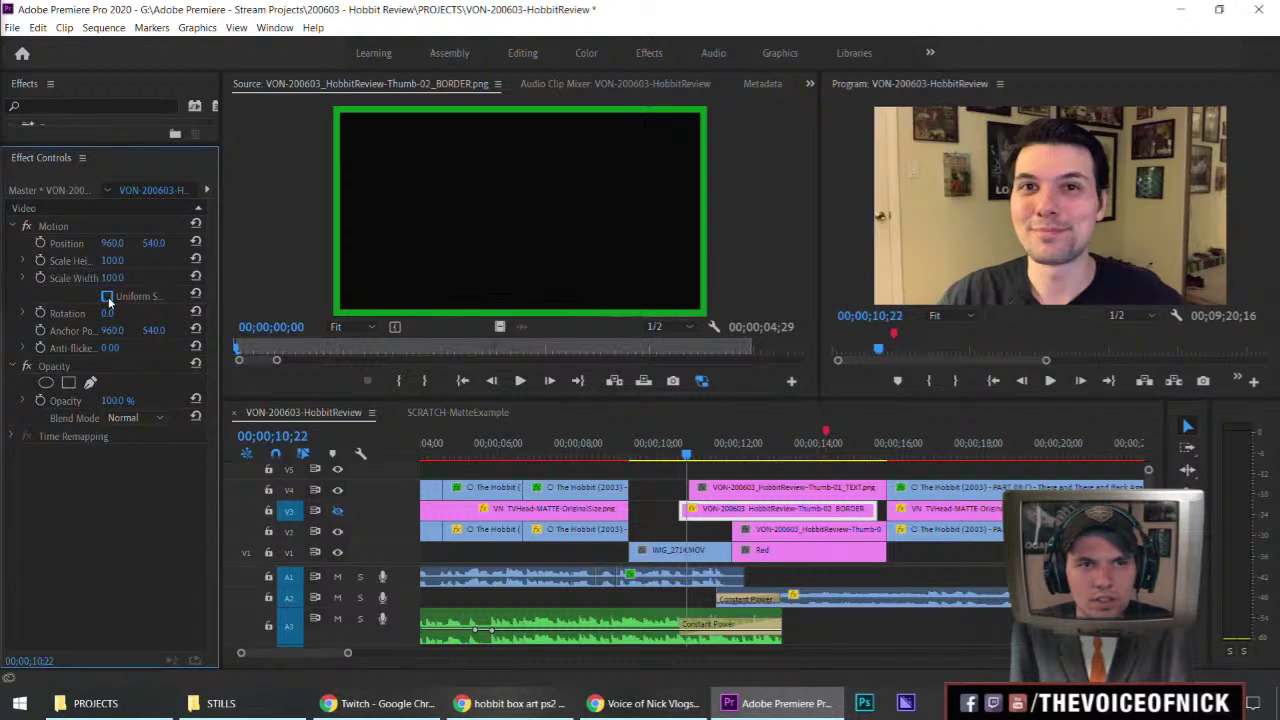
click(107, 297)
Extend the border clip's end to match the Red clip, and trim the border and text clips' starts to its start.
click(790, 448)
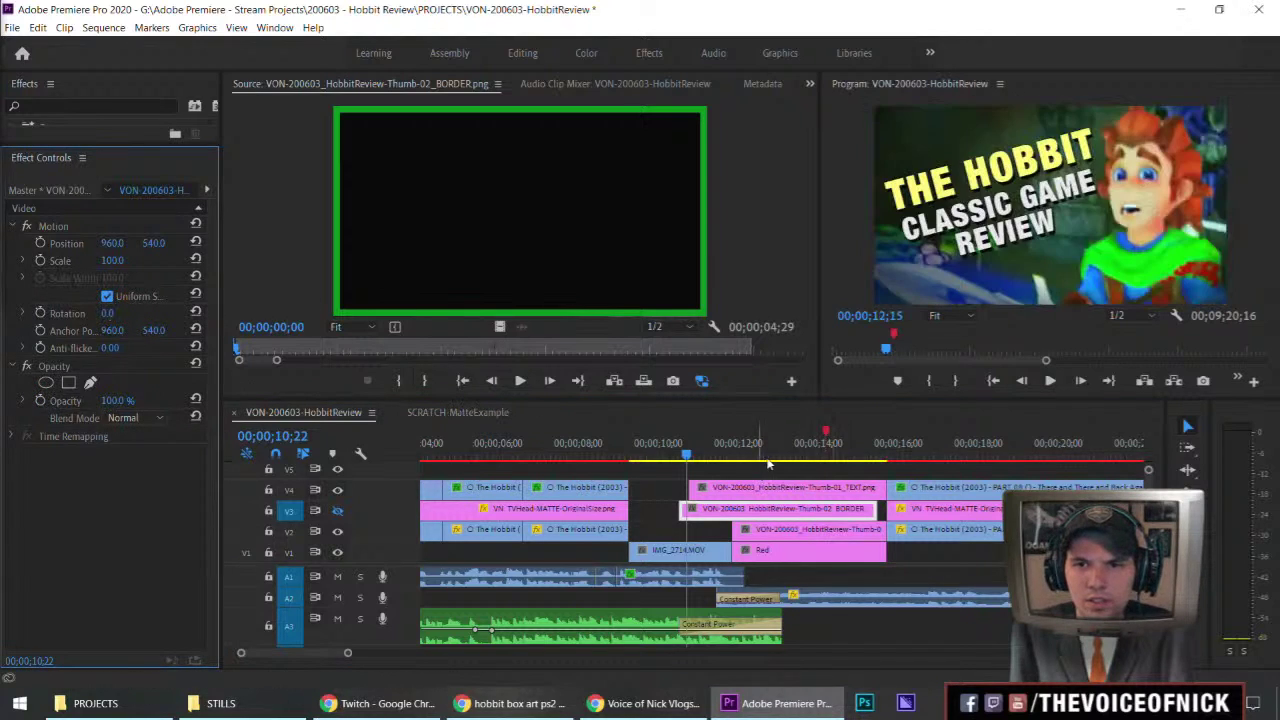
drag(875, 509, 886, 509)
drag(812, 455, 795, 458)
drag(681, 509, 736, 488)
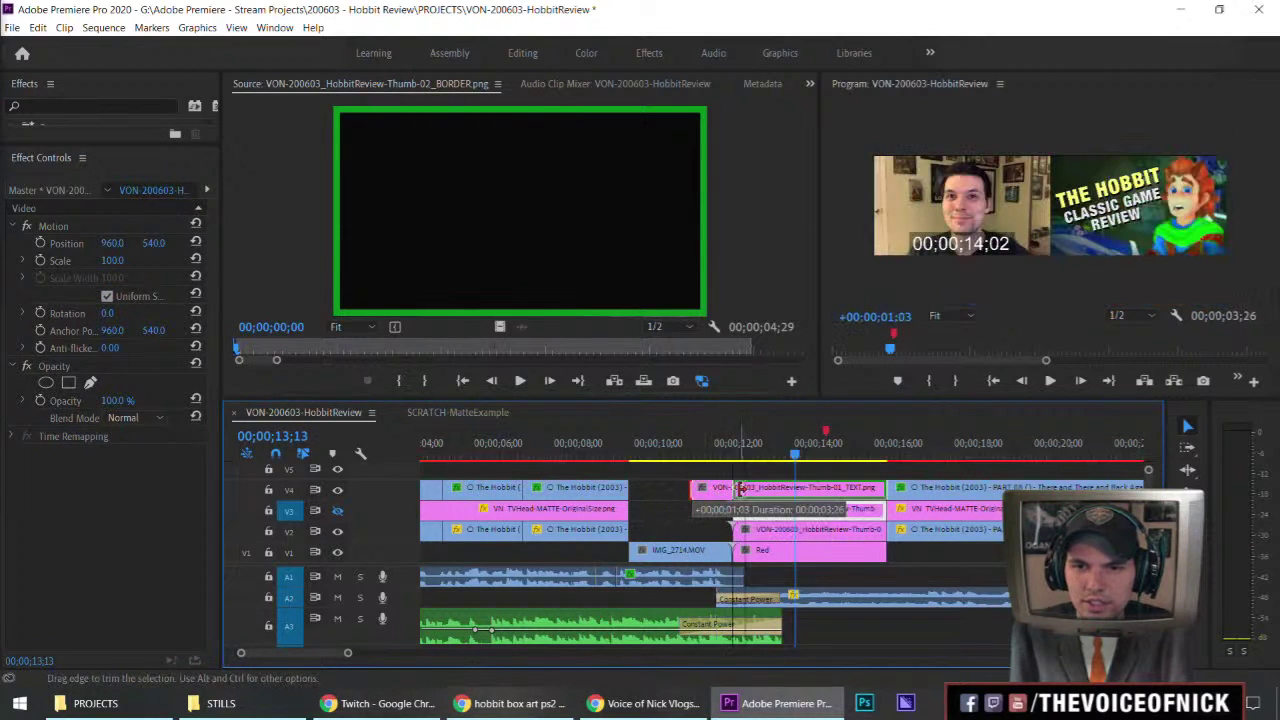
Save the Hobbit review project with the thumbnail layers in place.
click(709, 507)
key(minus)
key(minus)
key(minus)
key(minus)
key(ctrl+s)
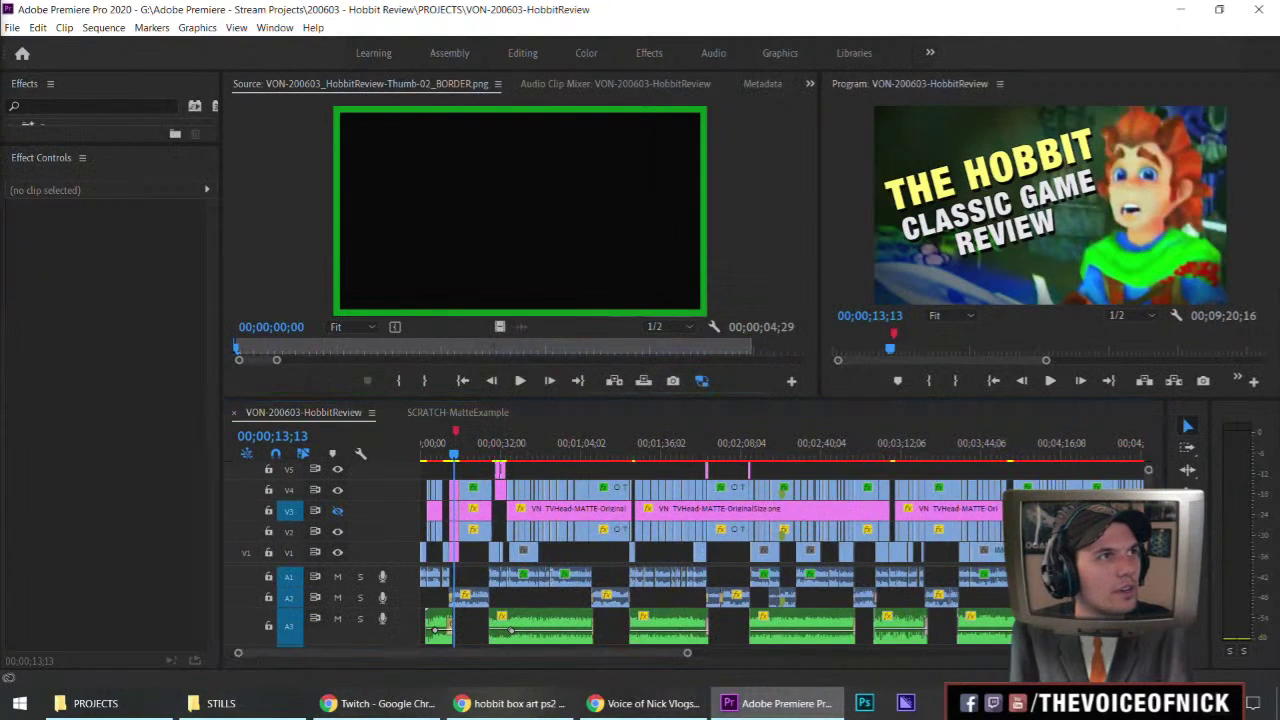
Create a new project named 01 in the Hobbit Review PROJECTS folder.
key(shift+1)
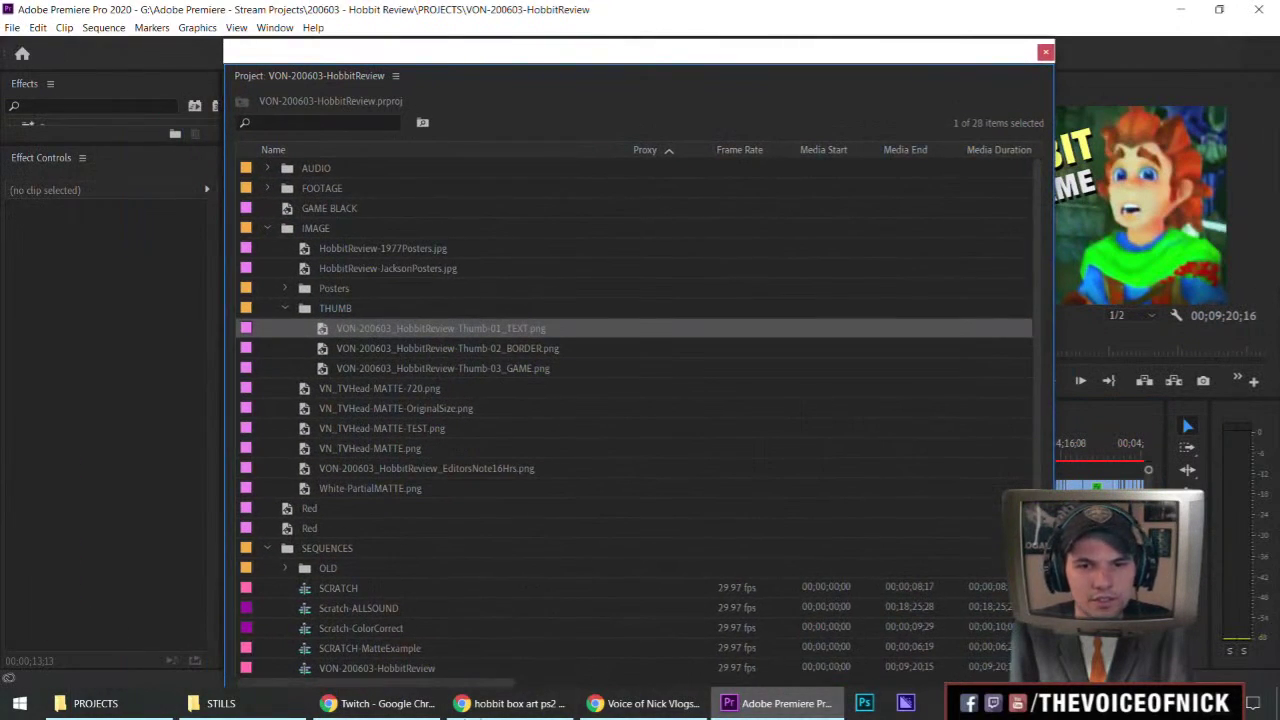
click(12, 28)
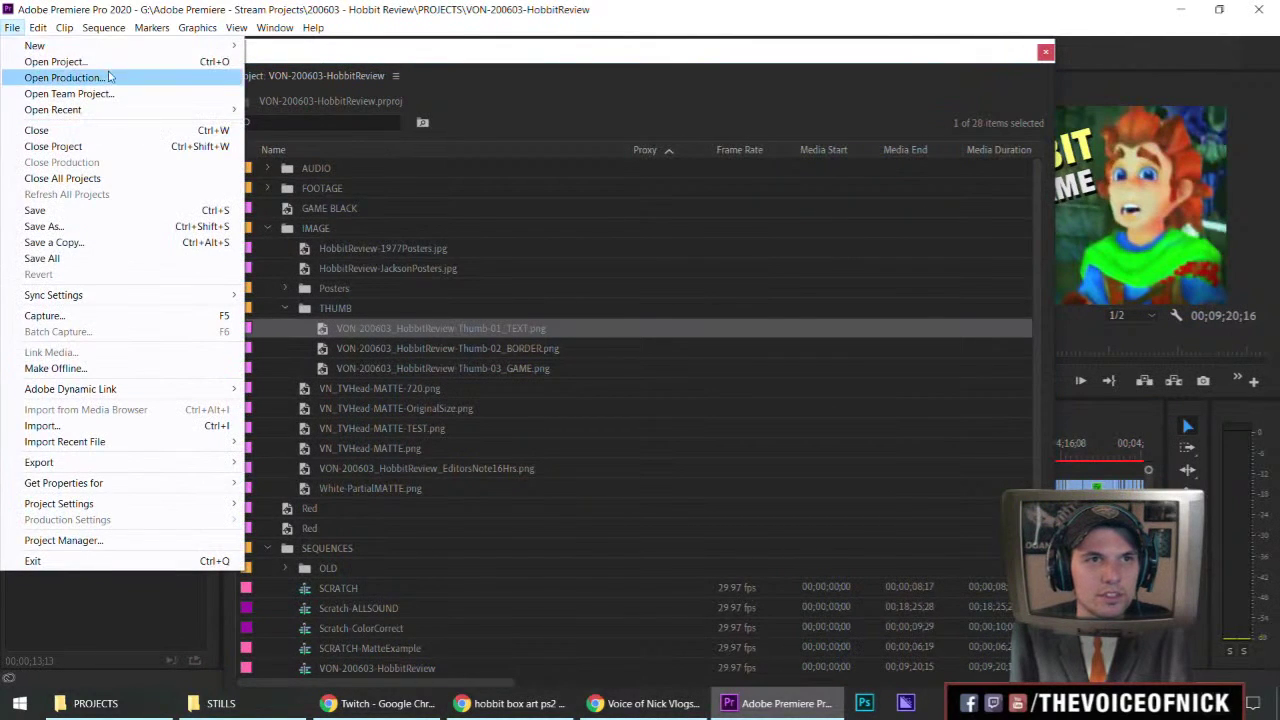
mouse_move(116, 46)
click(311, 50)
click(877, 129)
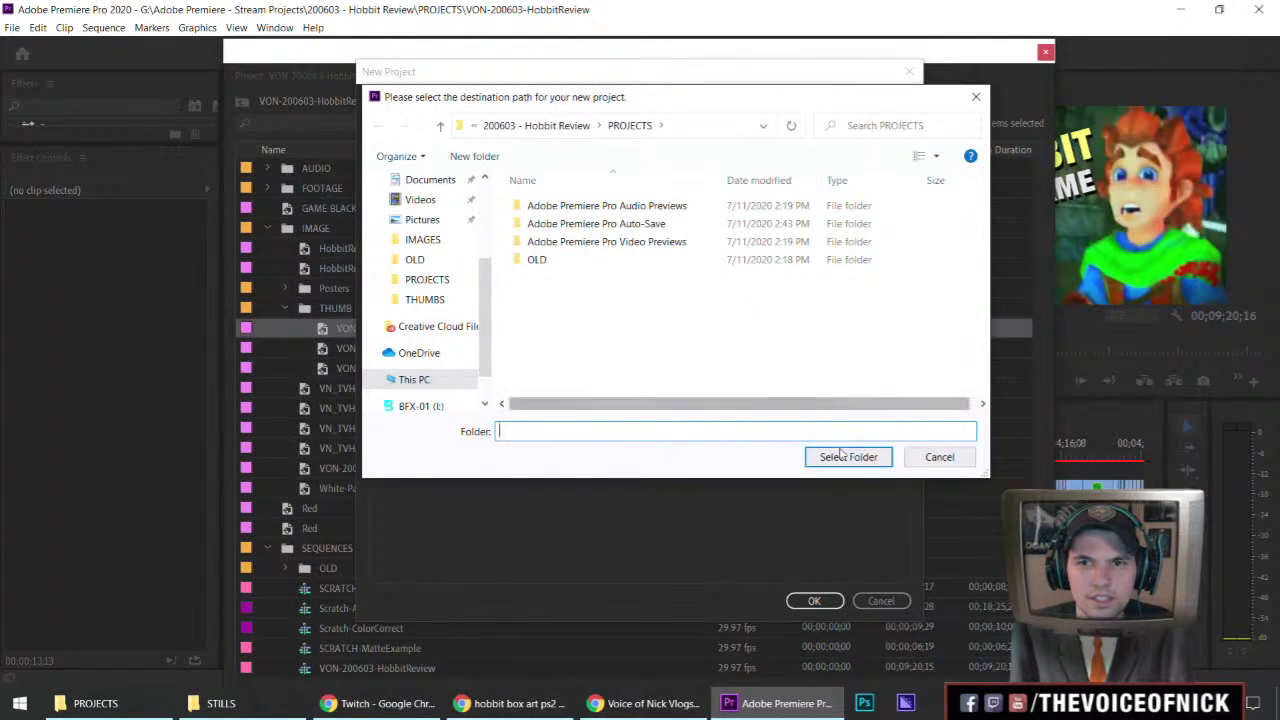
click(848, 456)
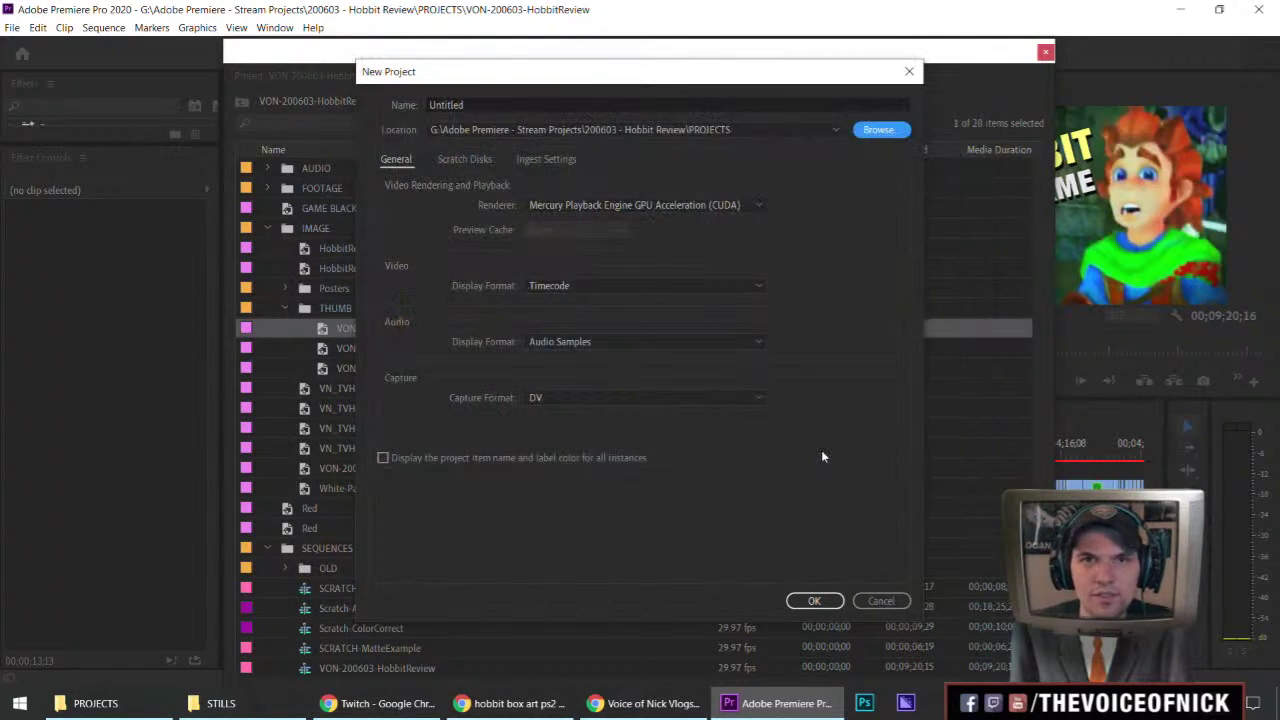
drag(476, 105, 390, 107)
text(01)
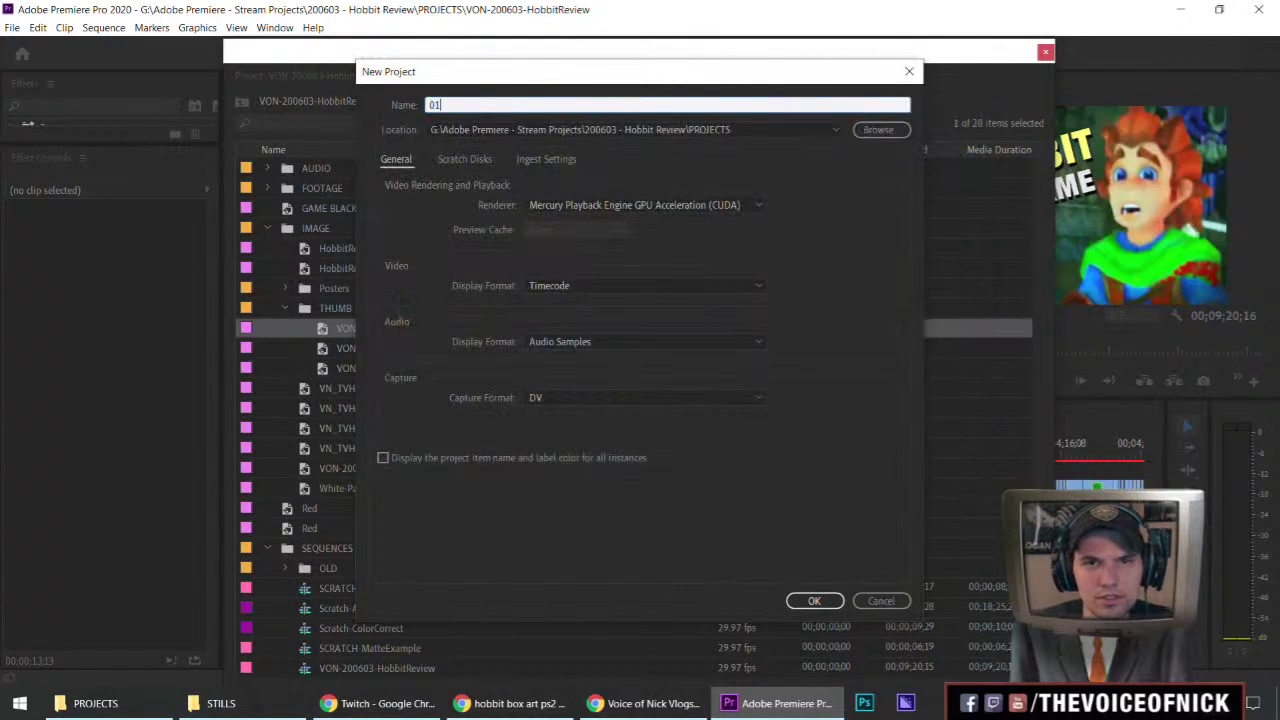
key(Return)
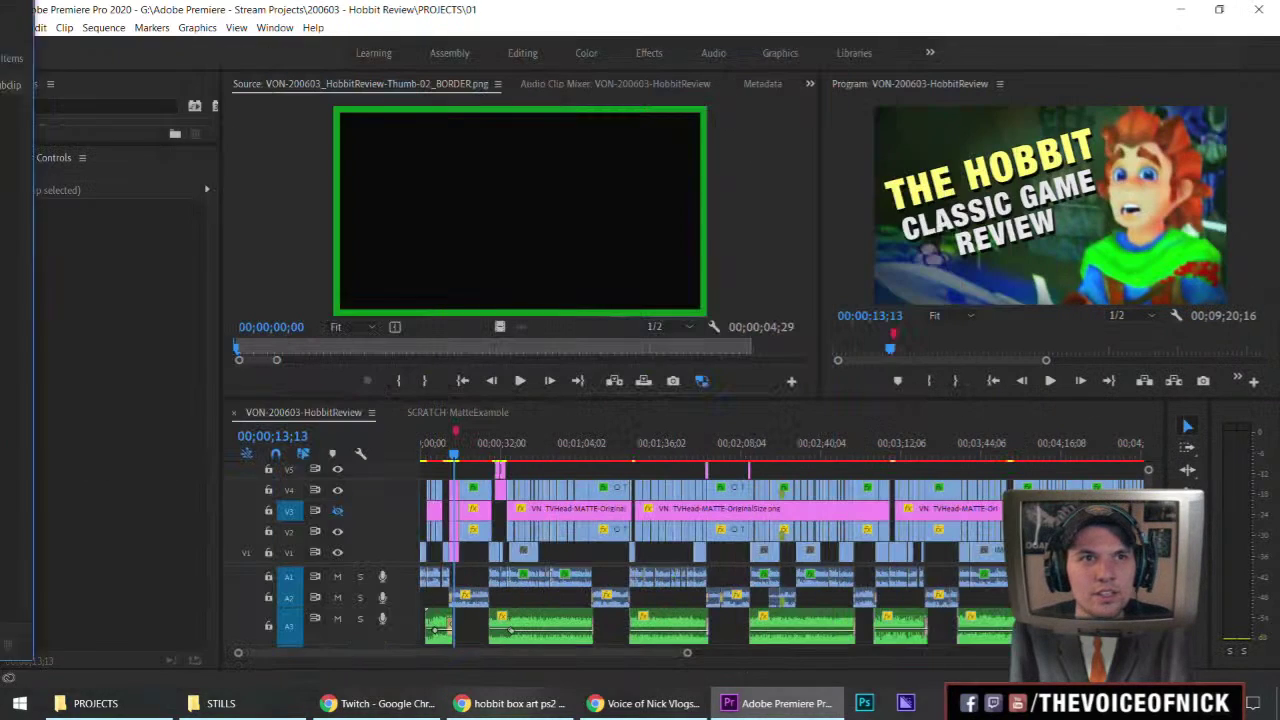
Dock the HobbitReview project panel beside the floating 01 project window and collapse its IMAGE and SEQUENCES bins.
drag(740, 716, 720, 146)
drag(537, 163, 98, 159)
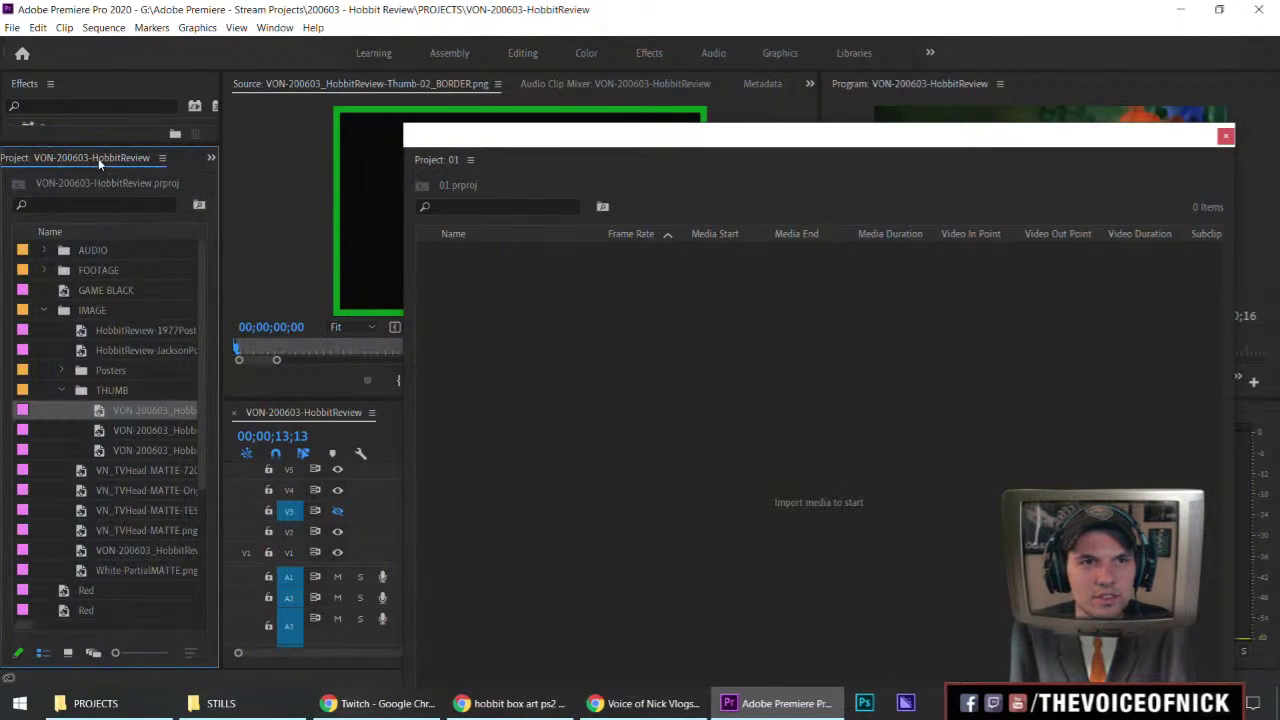
click(64, 252)
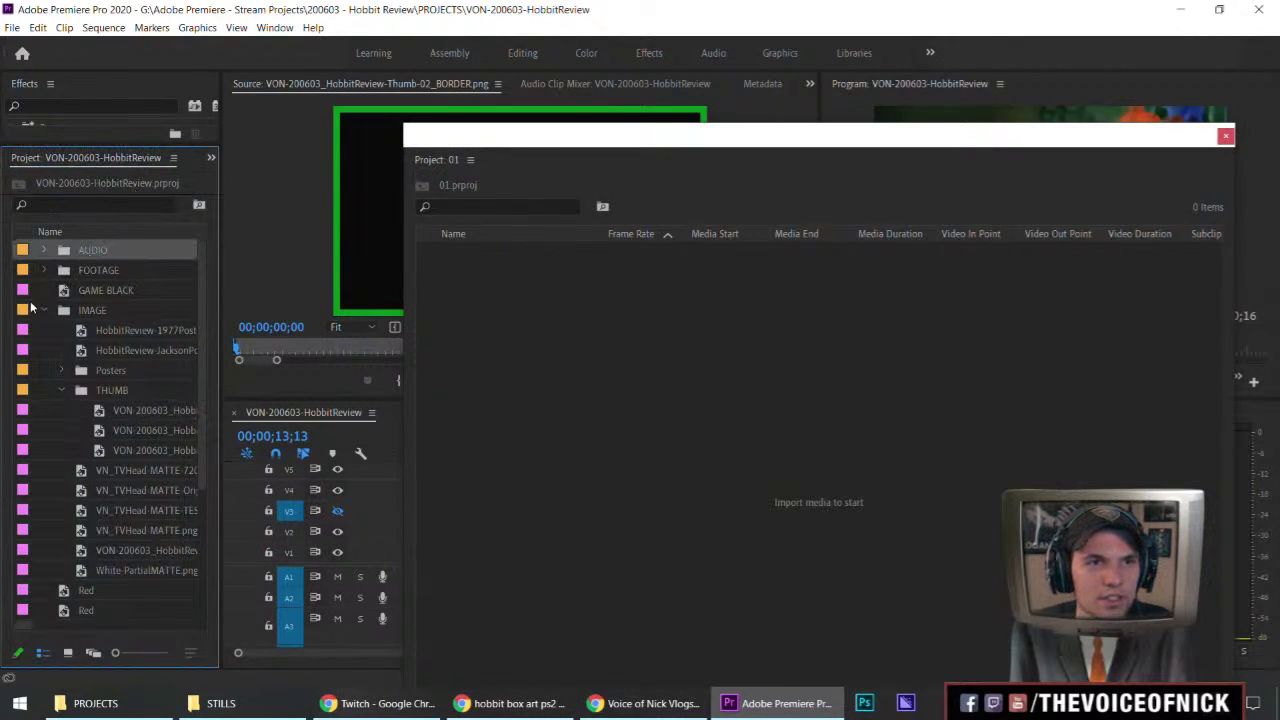
click(44, 310)
click(44, 370)
Copy every item of the HobbitReview project into project 01 and save project 01.
drag(69, 474, 92, 248)
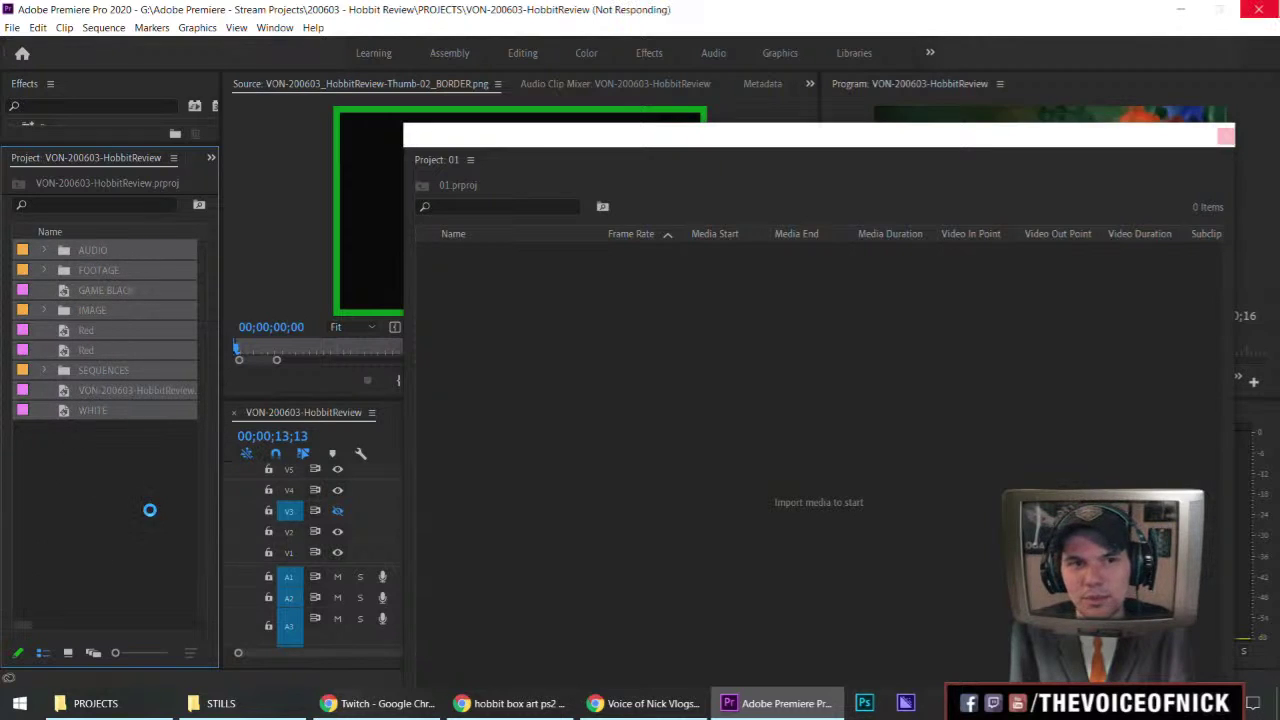
click(104, 477)
click(606, 395)
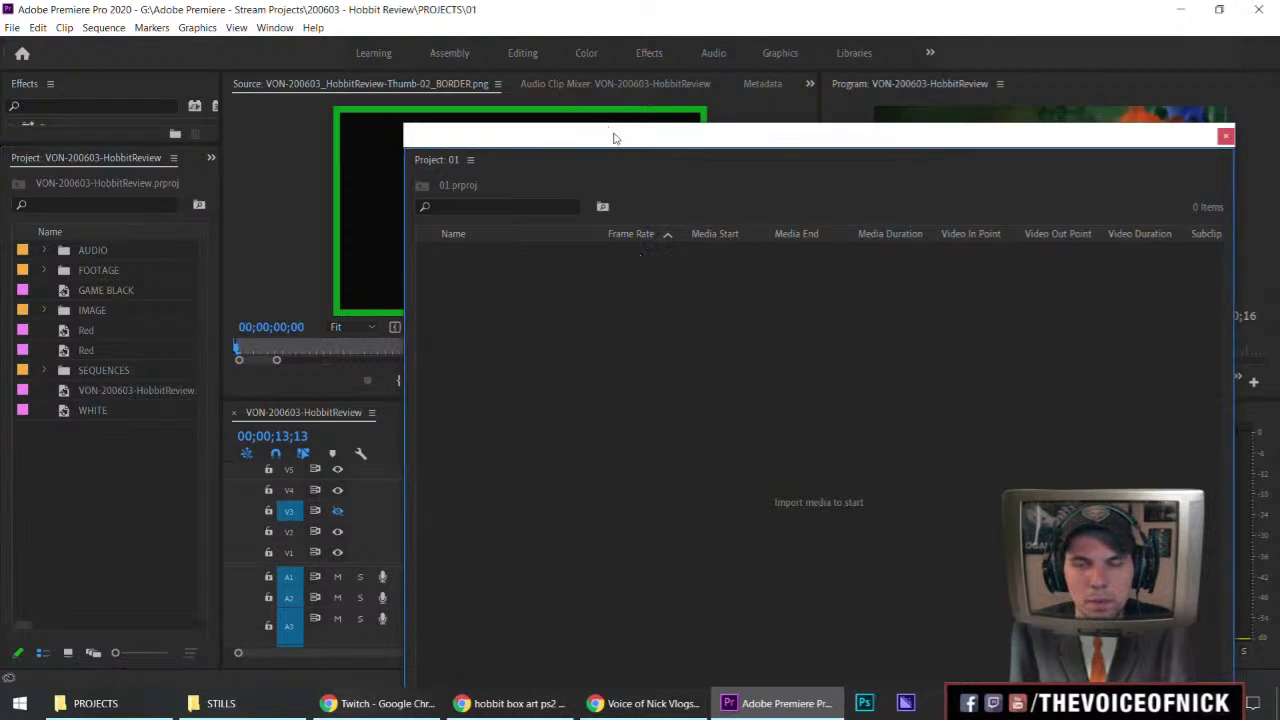
key(ctrl+v)
drag(615, 138, 571, 118)
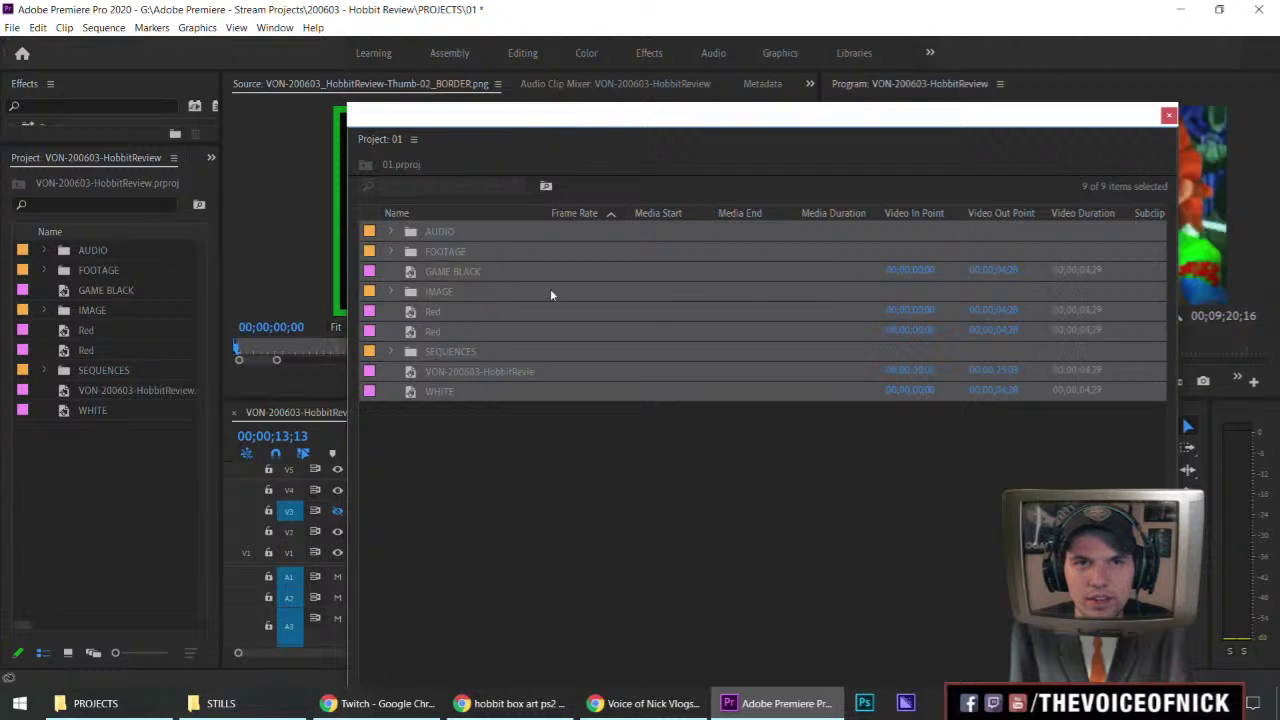
click(583, 490)
key(ctrl+s)
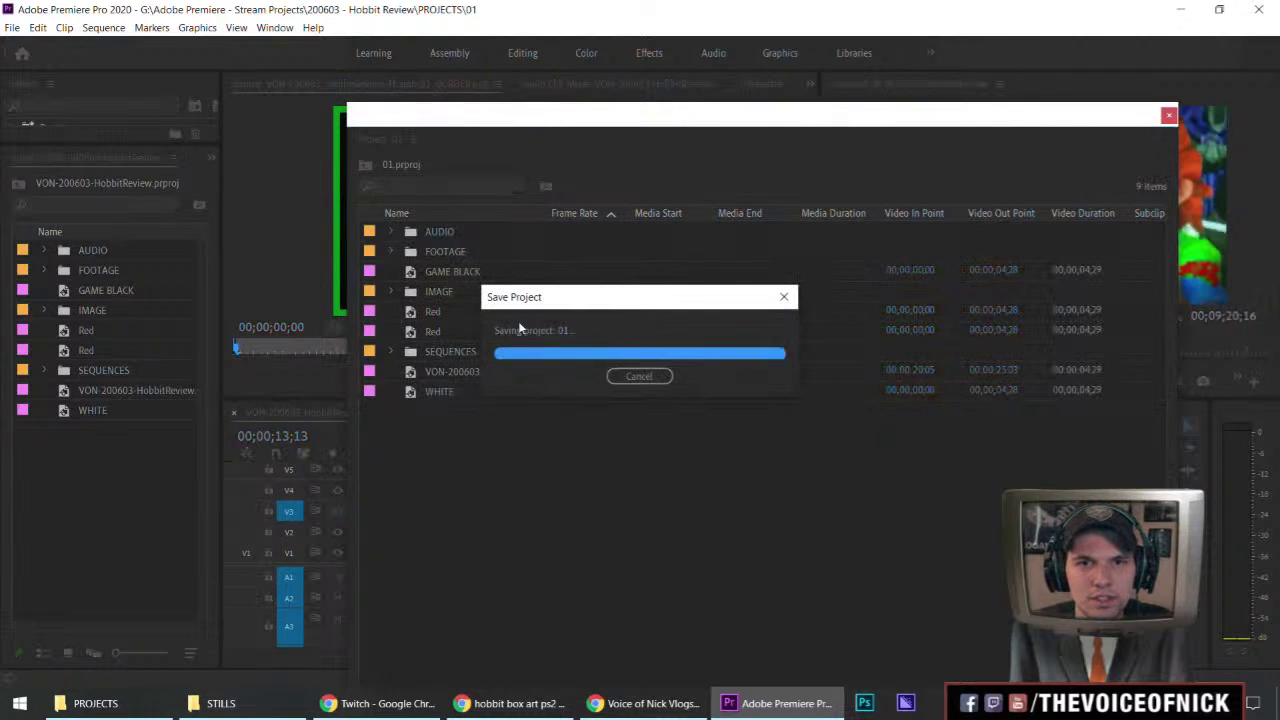
Close the original HobbitReview project and check the thumbnail section of the copied review sequence in project 01 at 00;00;12;20.
drag(527, 120, 444, 134)
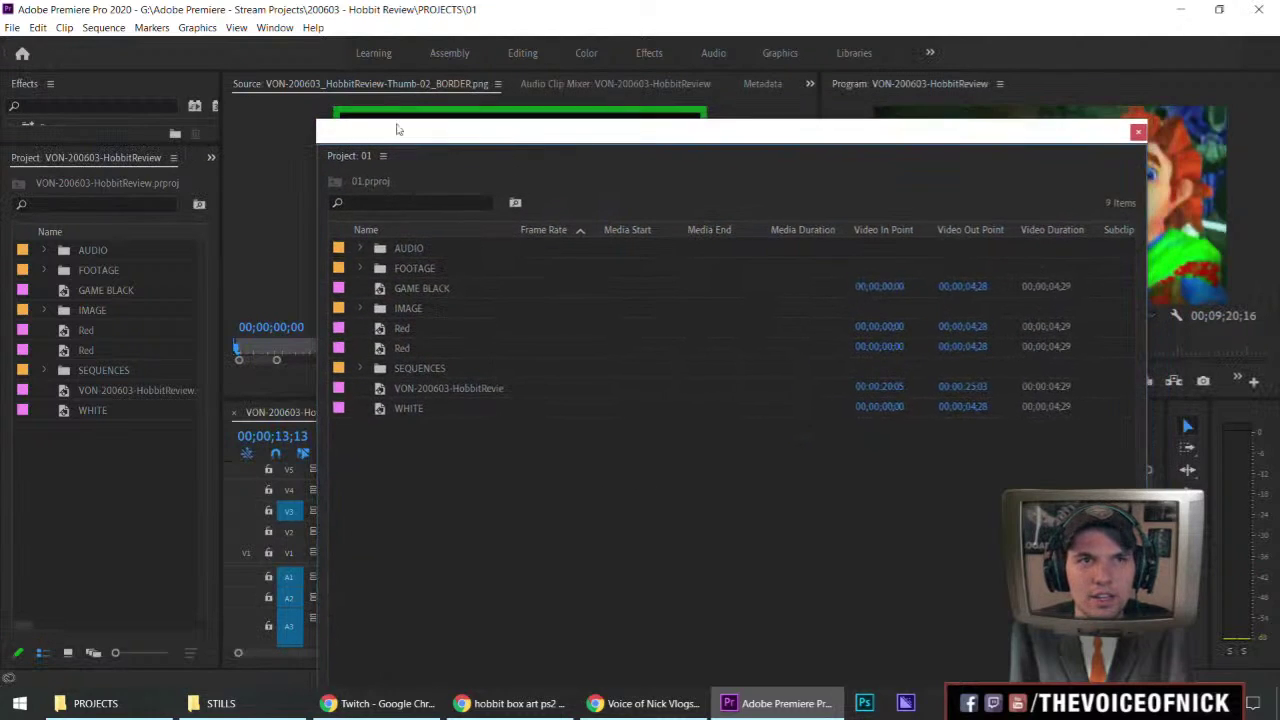
click(114, 528)
click(14, 30)
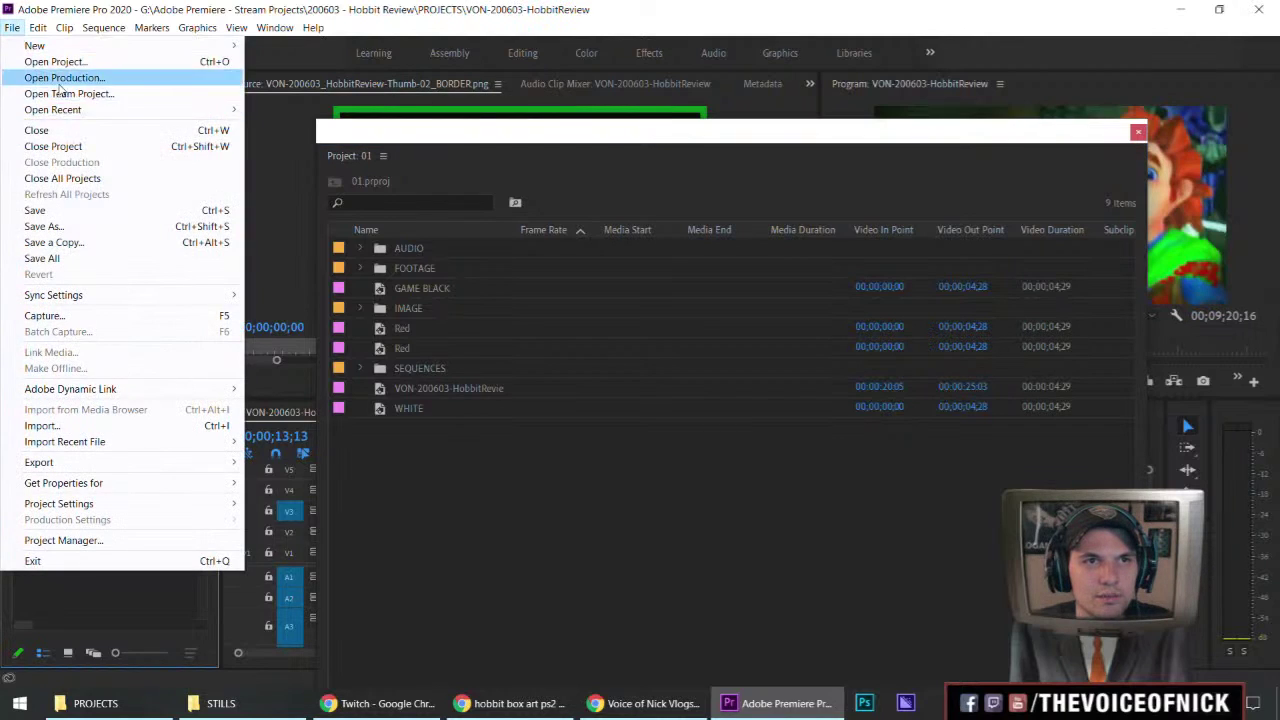
click(60, 146)
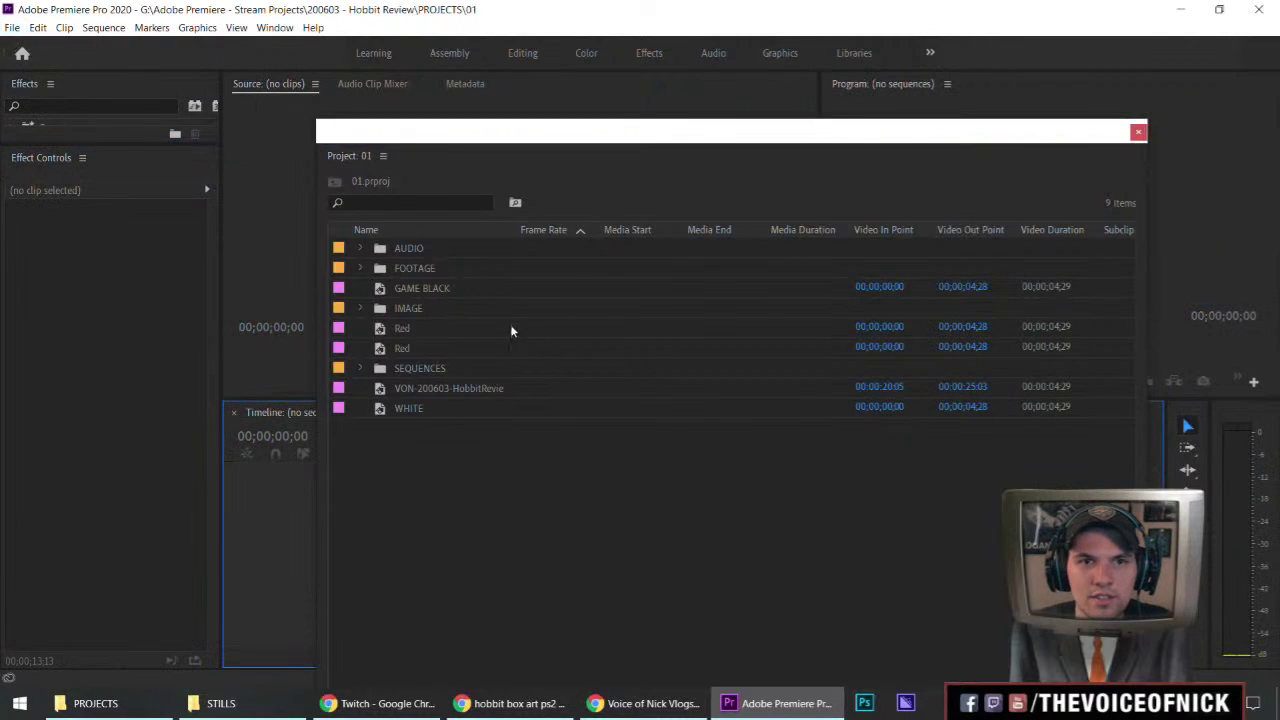
click(1138, 132)
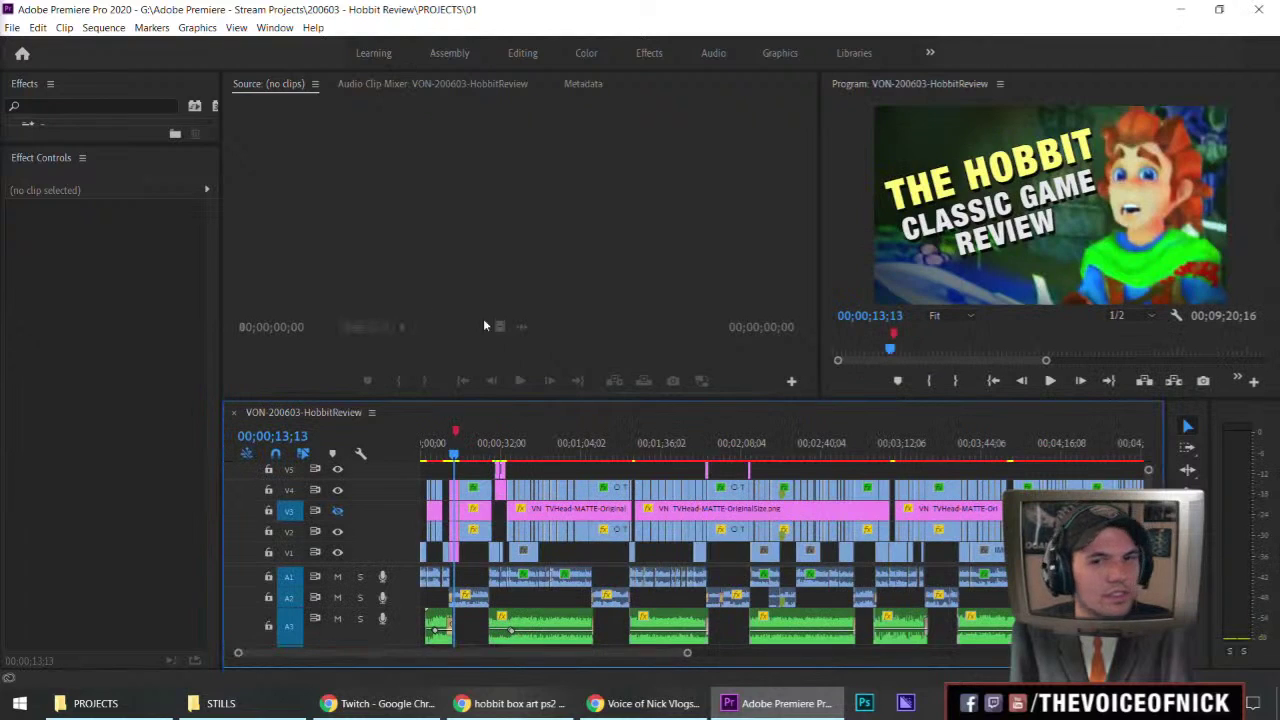
mouse_move(460, 466)
mouse_down()
mouse_move(494, 458)
mouse_move(452, 459)
mouse_up()
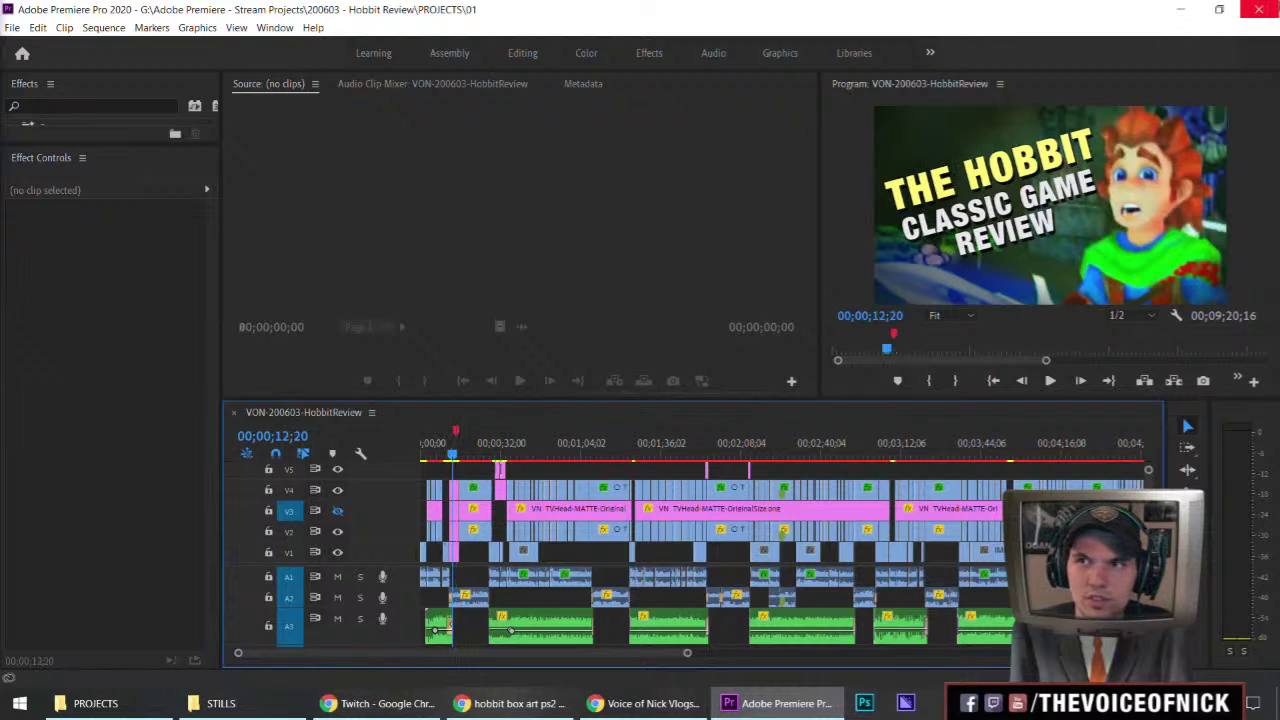
Quit Premiere Pro and delete the 01 project file from the PROJECTS folder in File Explorer.
click(1268, 8)
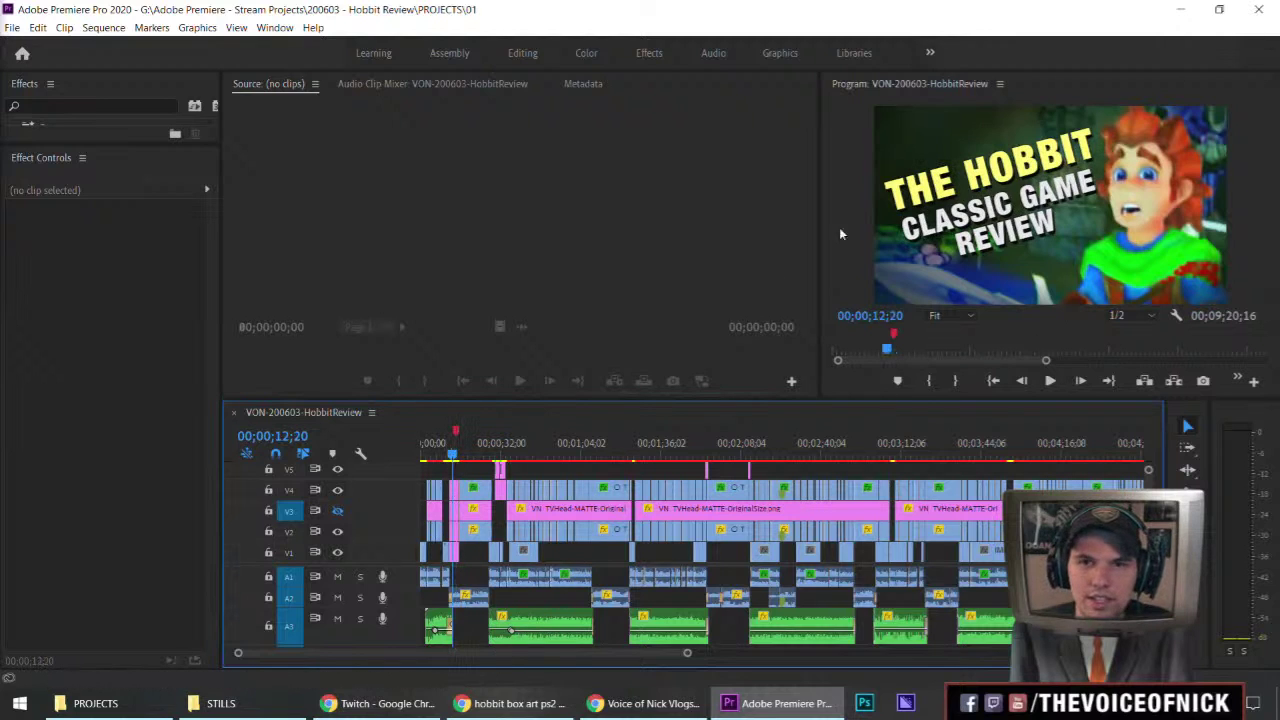
click(92, 712)
click(640, 470)
click(554, 379)
key(Delete)
Reopen the VON-200603-HobbitReview project file in Premiere Pro from the PROJECTS folder.
double_click(541, 379)
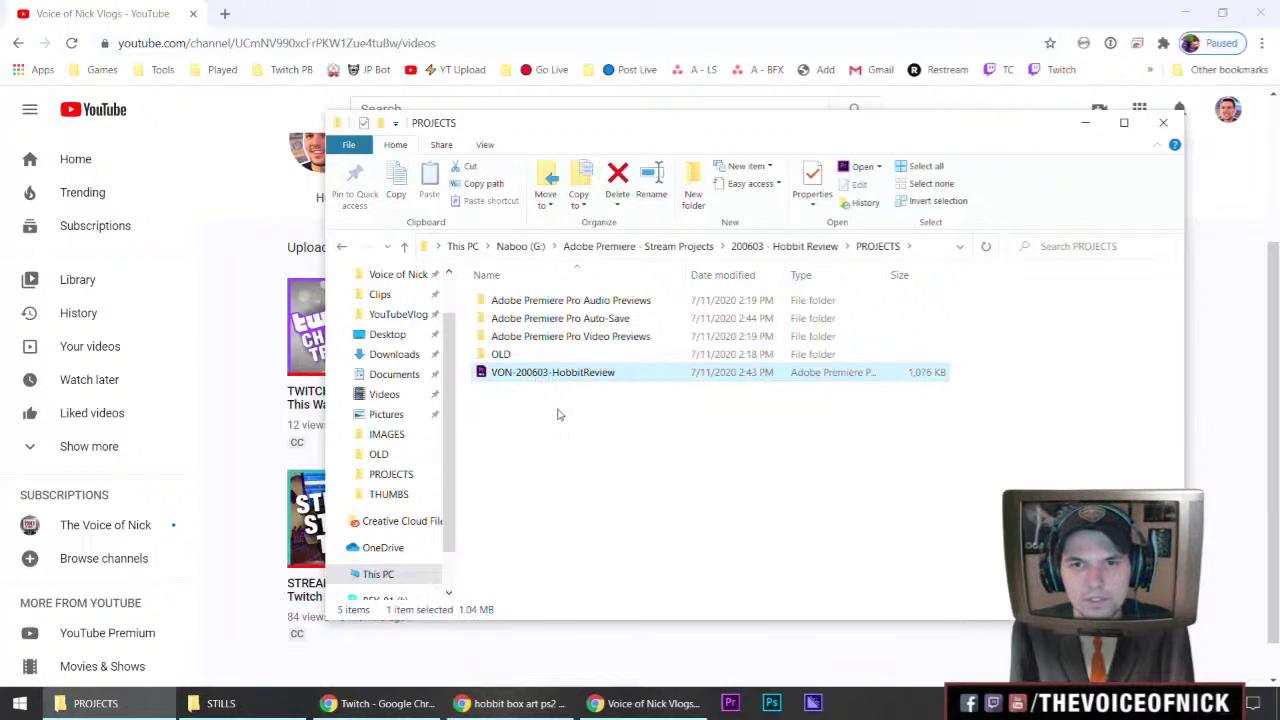
click(655, 460)
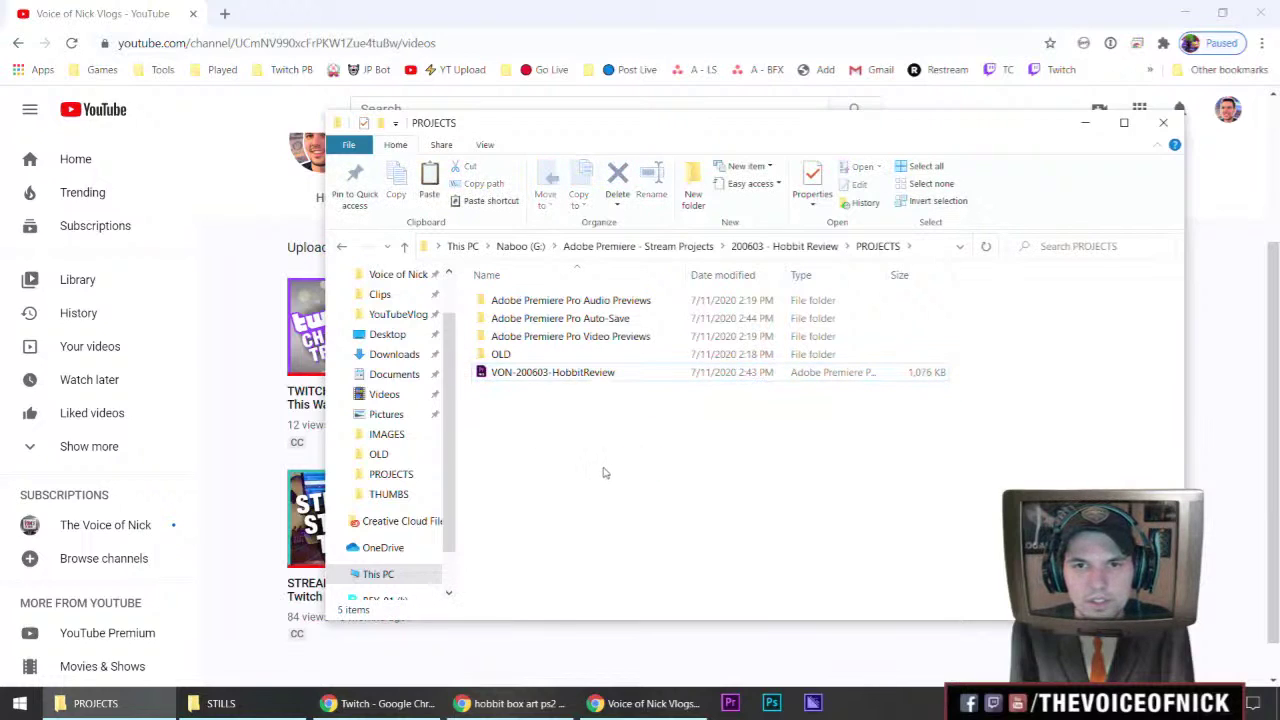
double_click(539, 373)
Close the YouTube videos page and the Hobbit box art image search in Chrome.
drag(597, 461, 652, 438)
click(128, 12)
middle_click(128, 12)
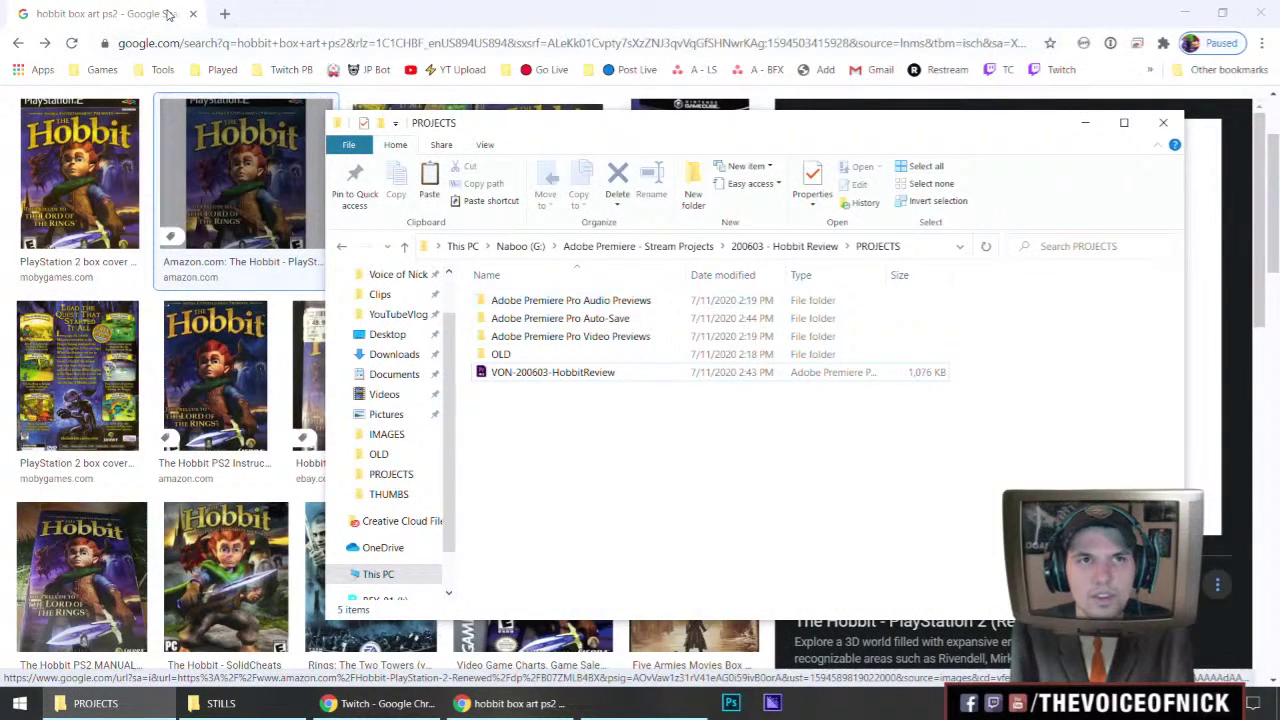
click(193, 13)
drag(680, 452, 655, 480)
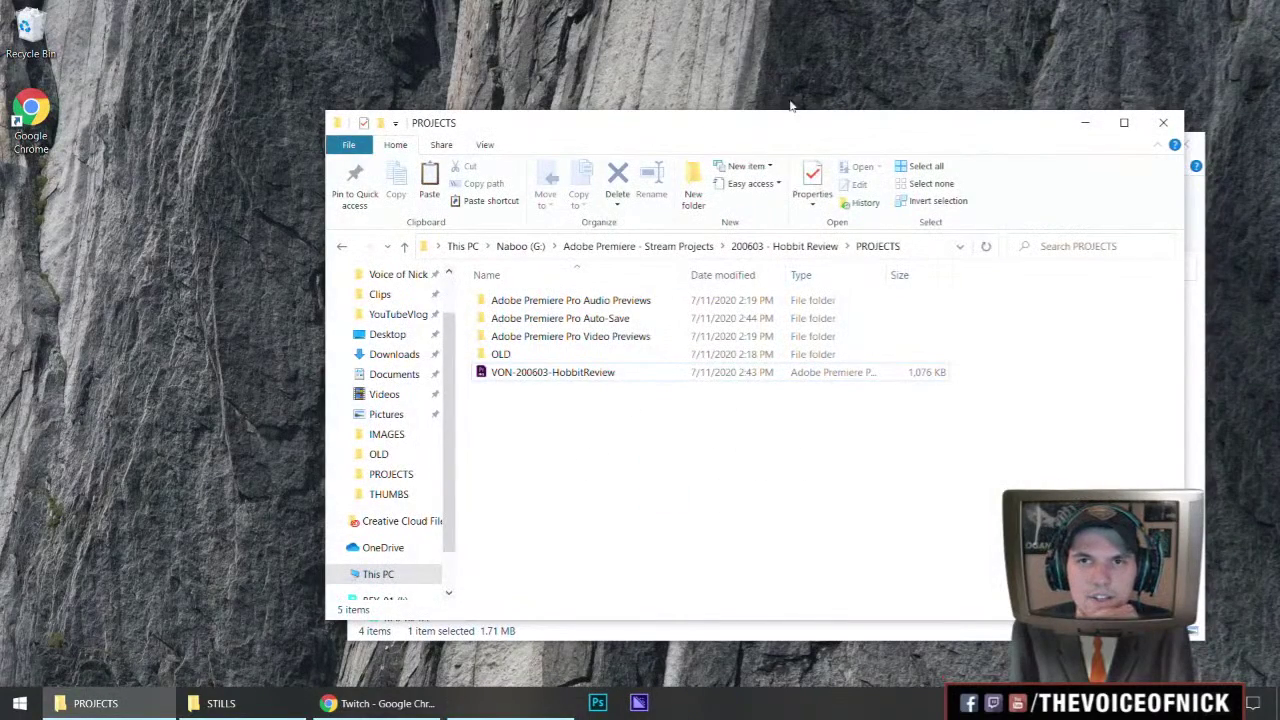
drag(788, 128, 752, 117)
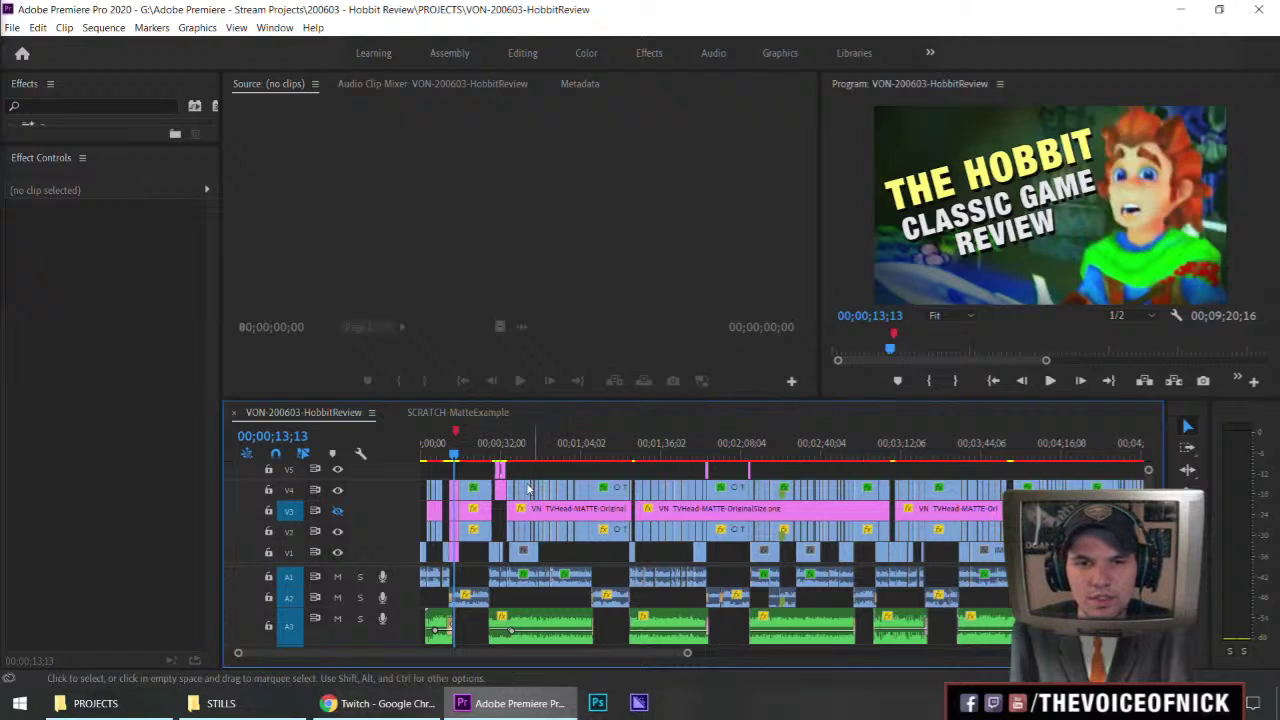
Examine the settings of the thumbnail border clip on V3 with the playhead at 00;00;13;02.
key(=)
key(=)
key(=)
key(=)
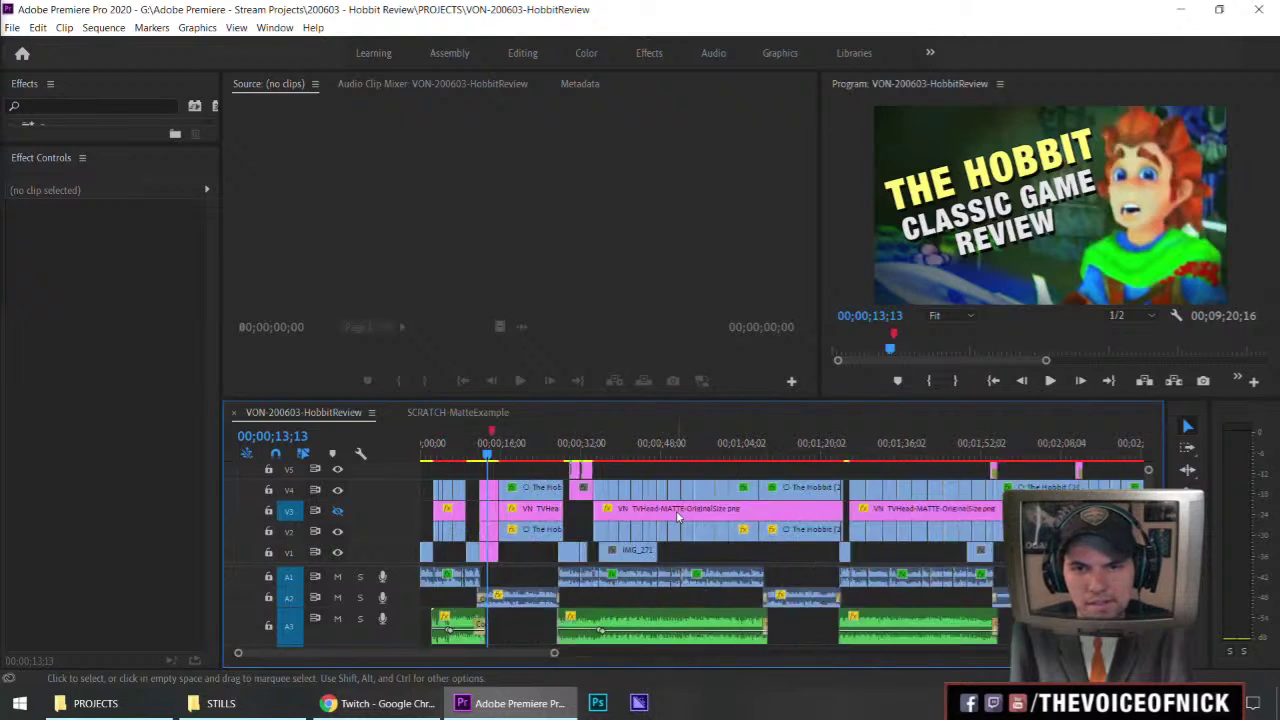
click(793, 512)
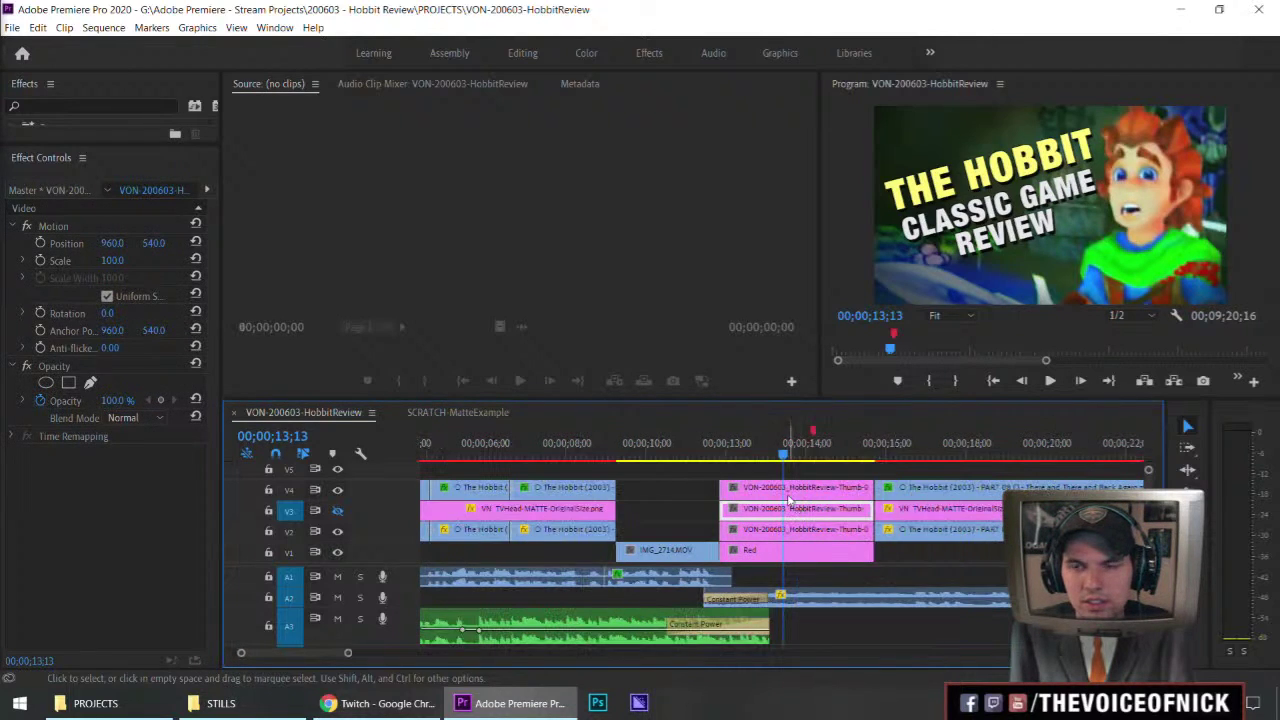
click(769, 455)
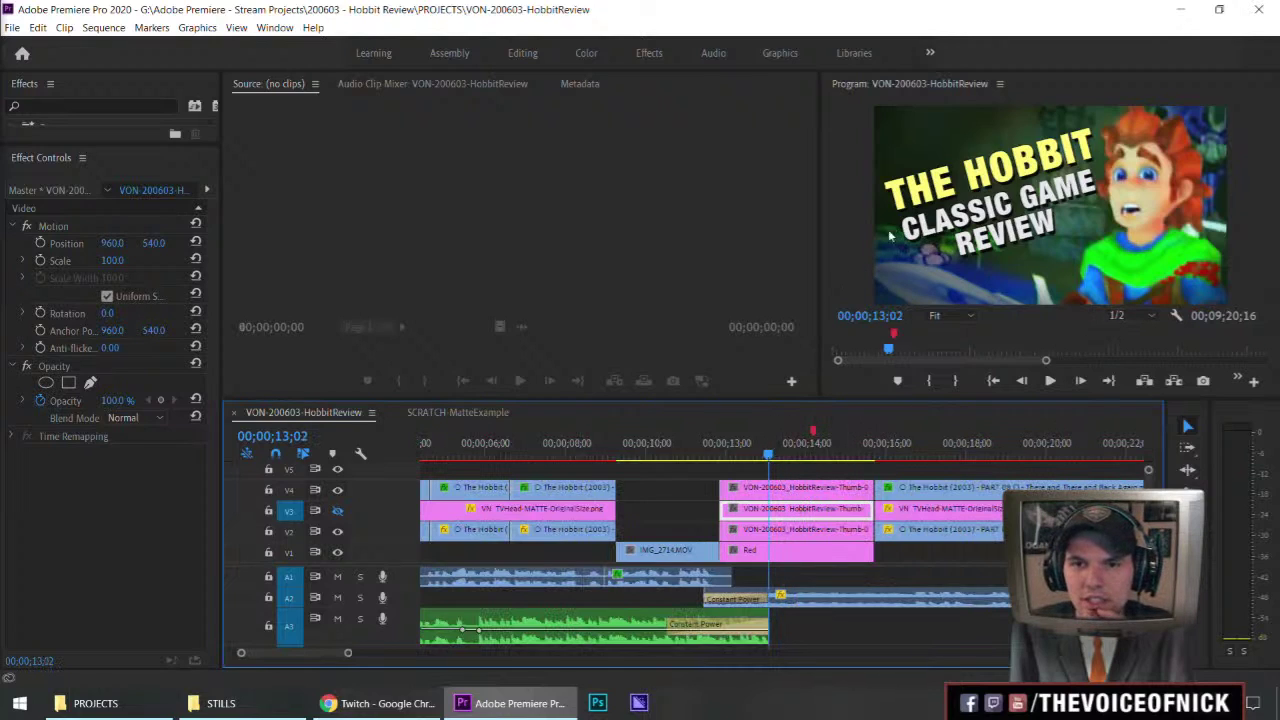
Switch to Photoshop, open VON-200603_HobbitReview-Thumb-02_BORDER.png and save it as a JPEG under the same name in THUMBS.
click(597, 703)
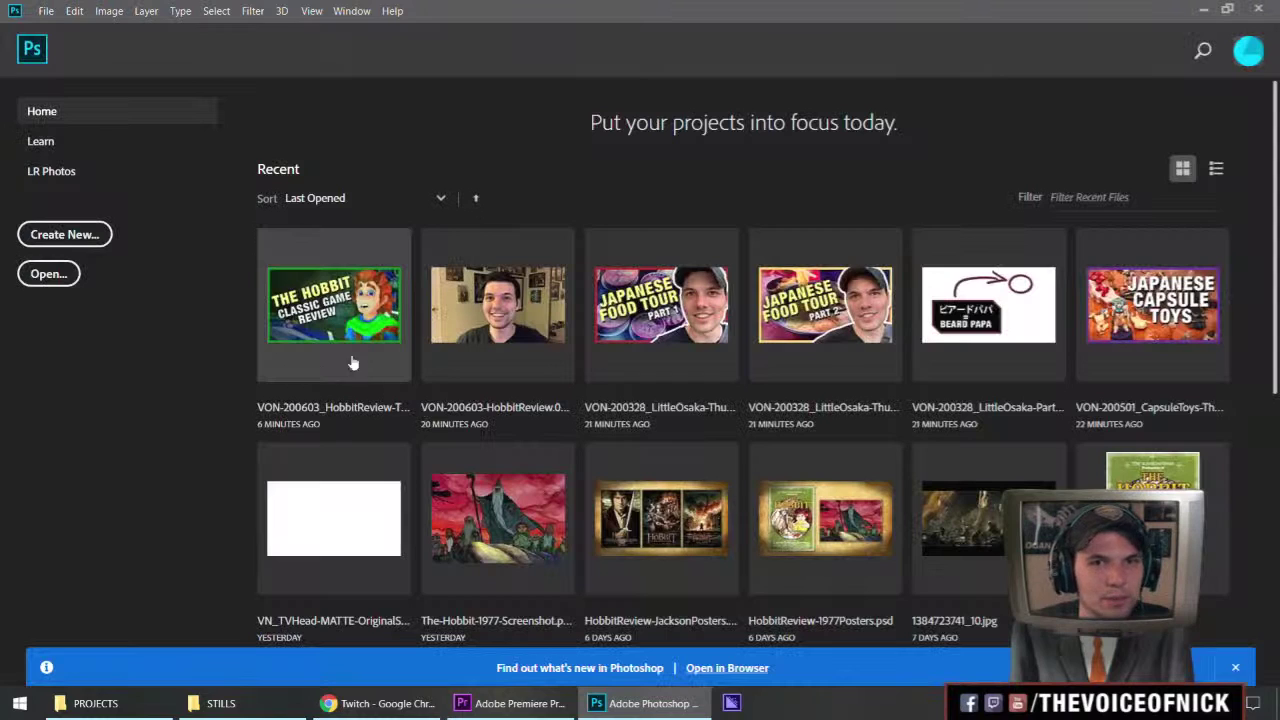
click(48, 273)
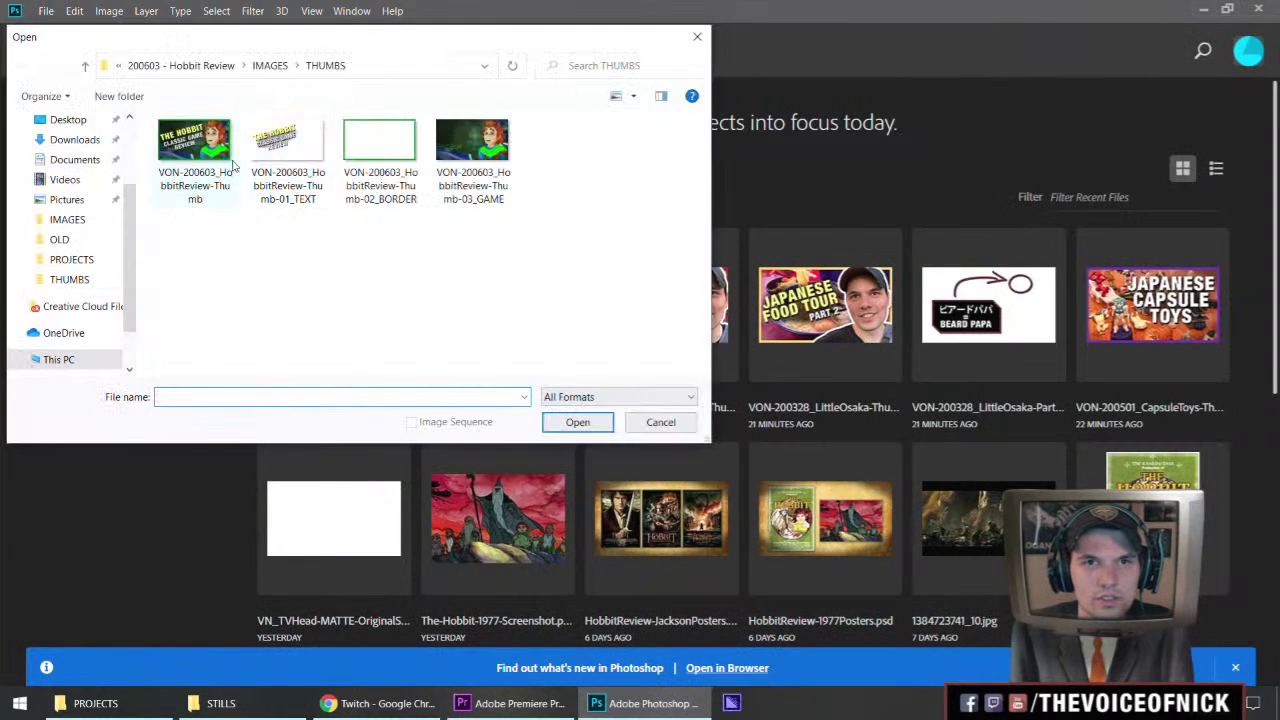
double_click(380, 155)
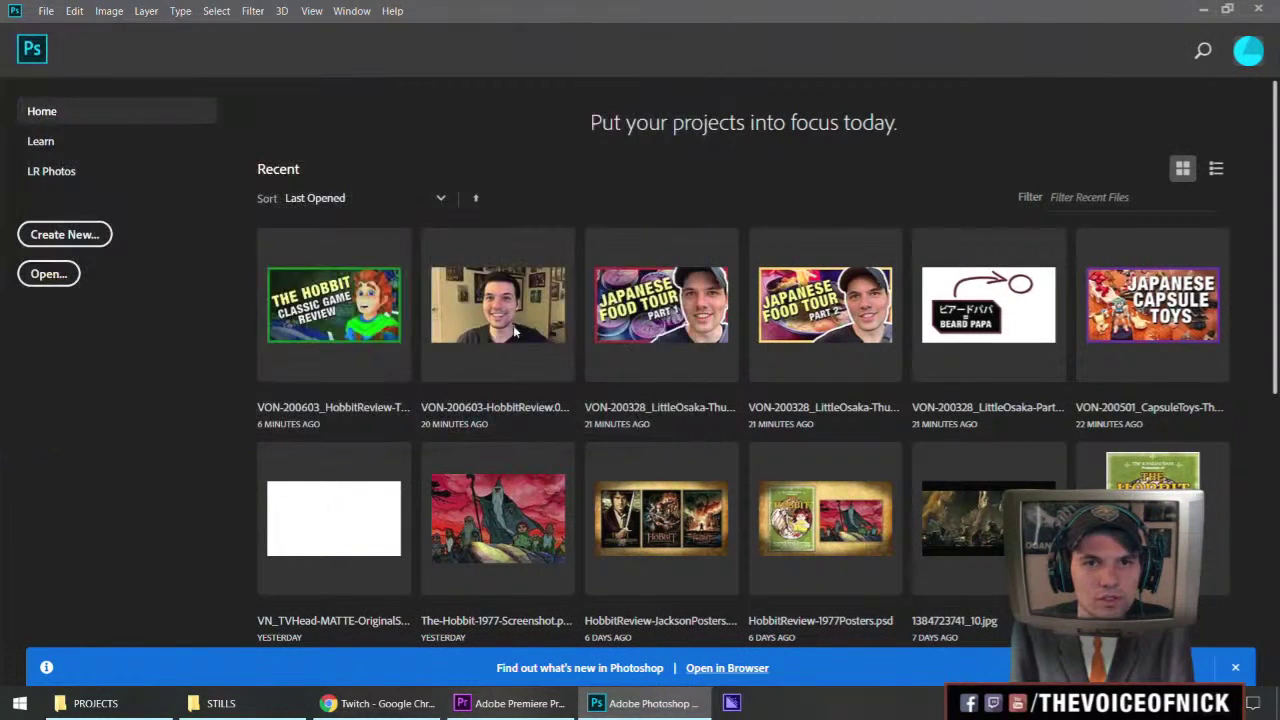
key(ctrl+shift+s)
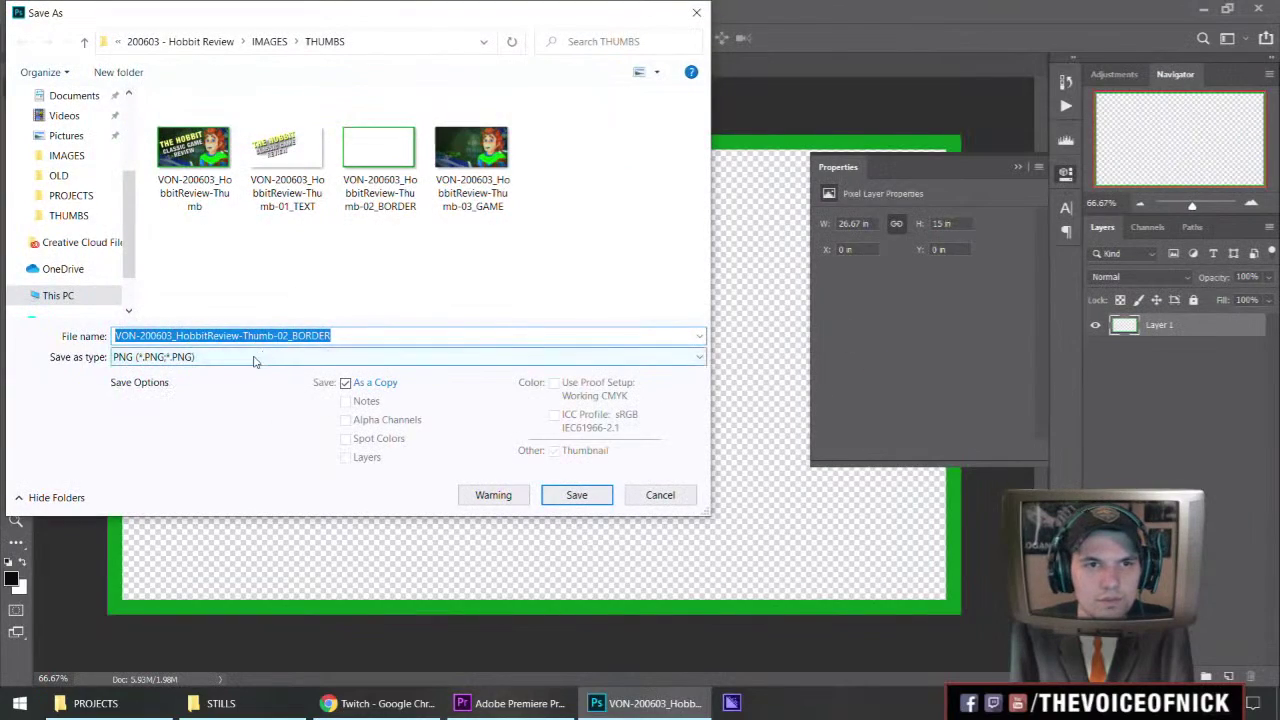
click(257, 360)
click(420, 493)
click(560, 497)
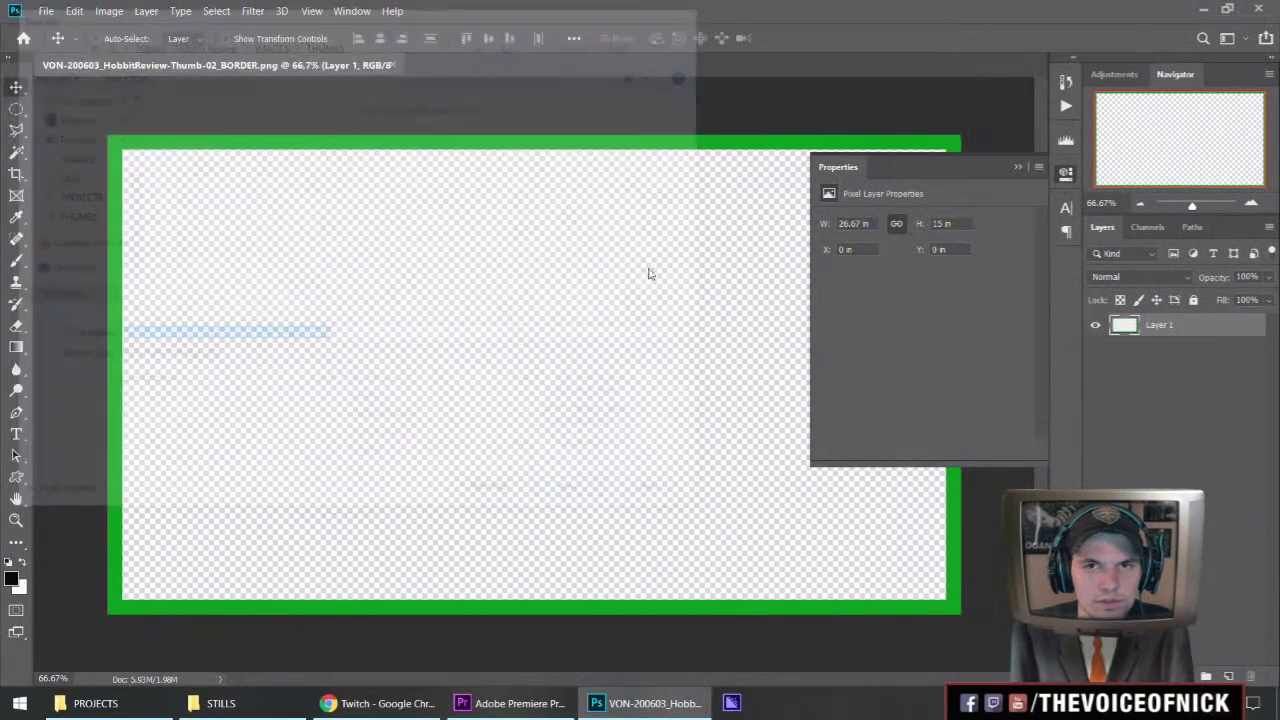
key(Return)
Switch to Premiere Pro and import the JPG version of VON-200603_HobbitReview-Thumb-02_BORDER into the HobbitReview project.
click(510, 704)
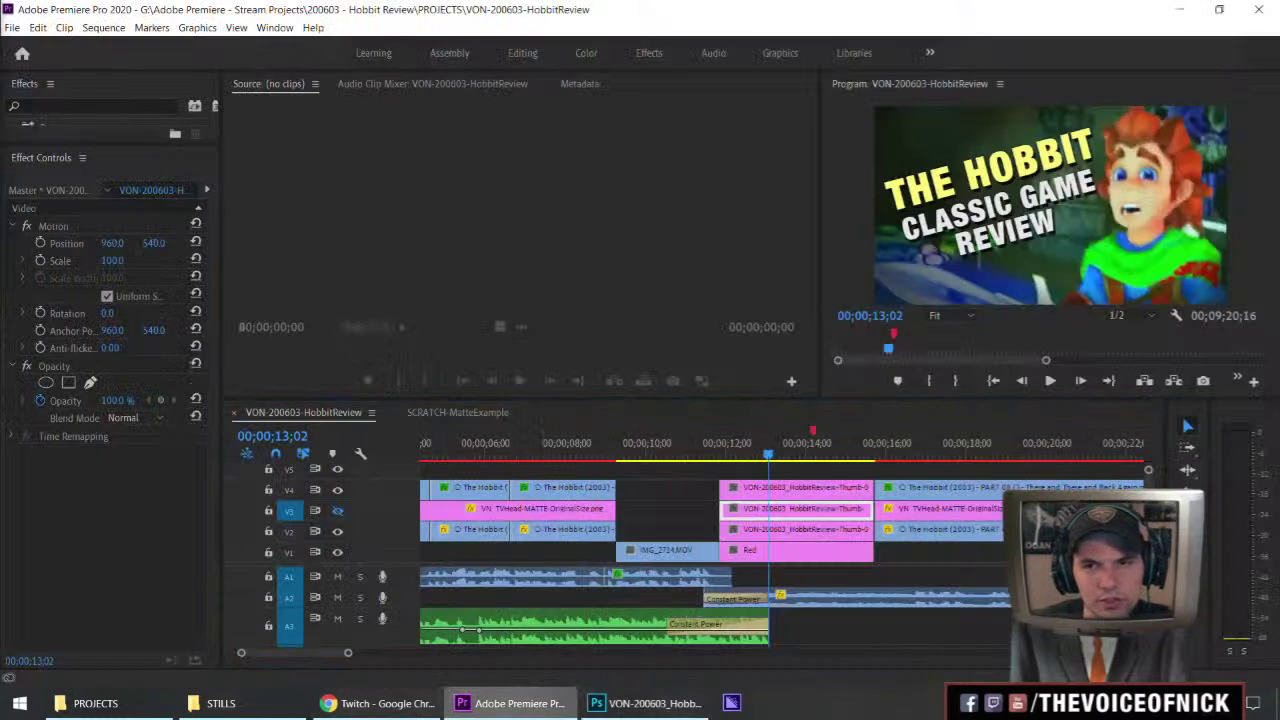
key(ctrl+i)
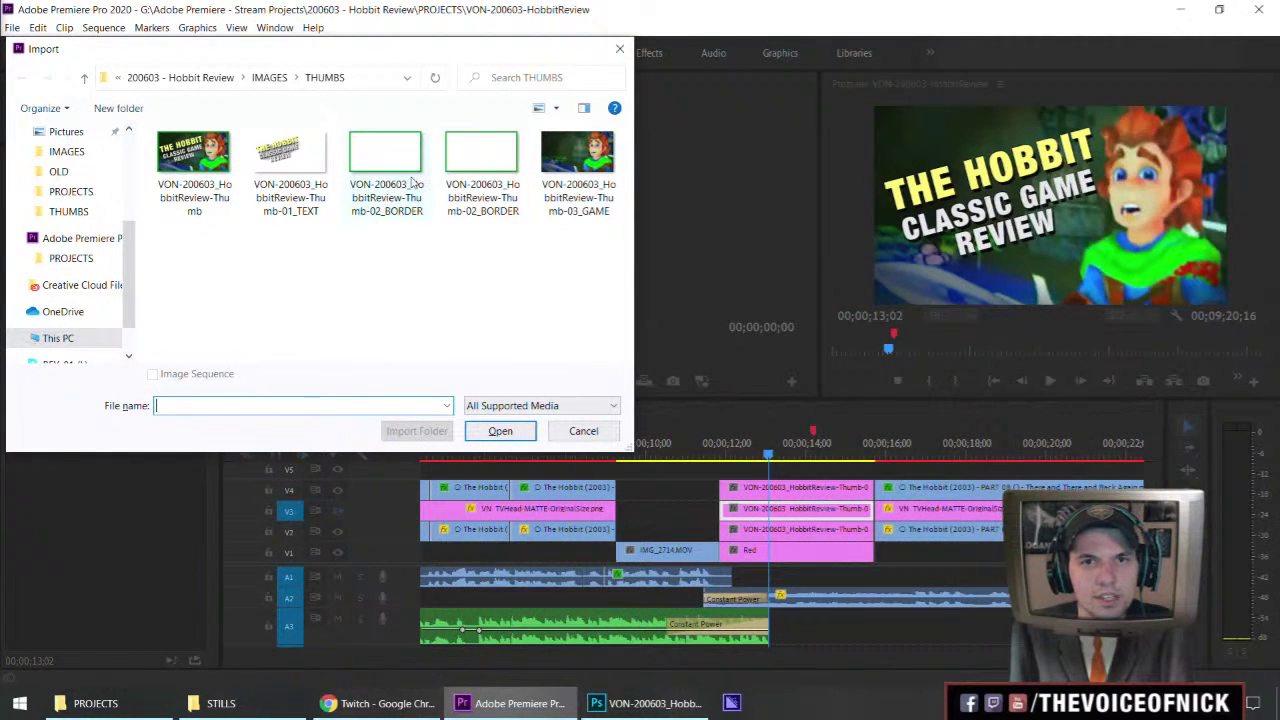
click(412, 185)
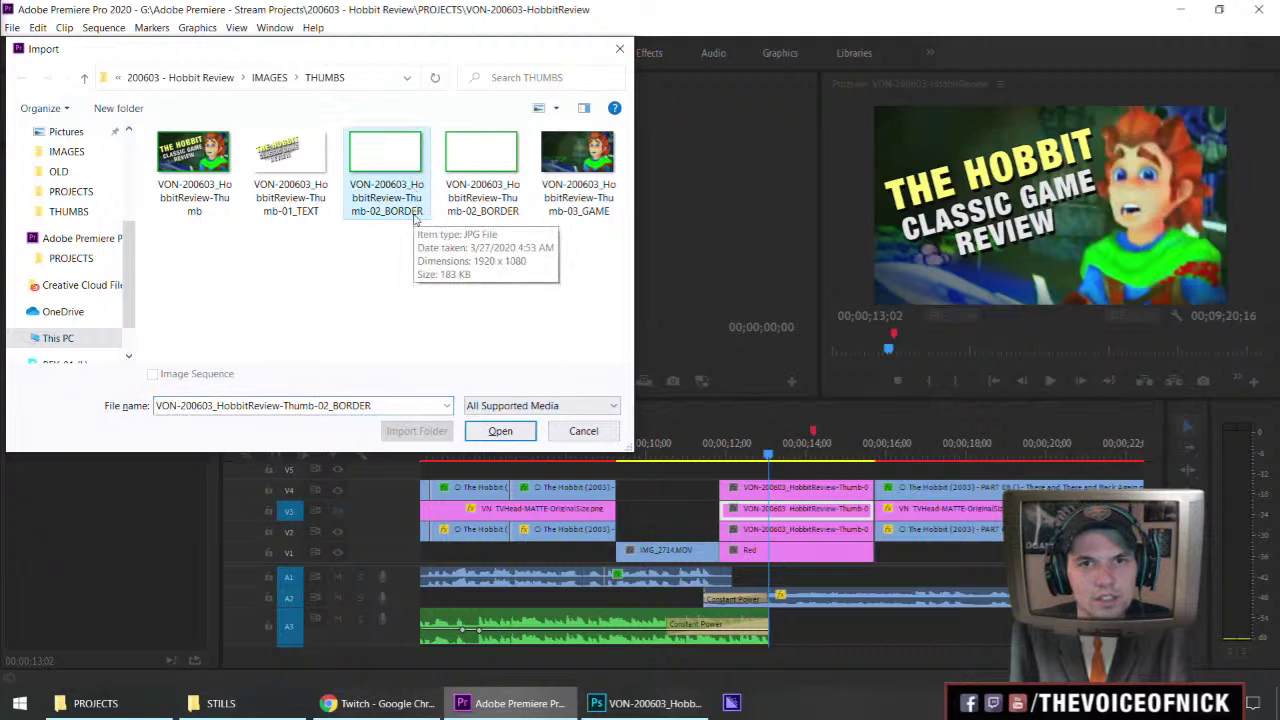
double_click(416, 218)
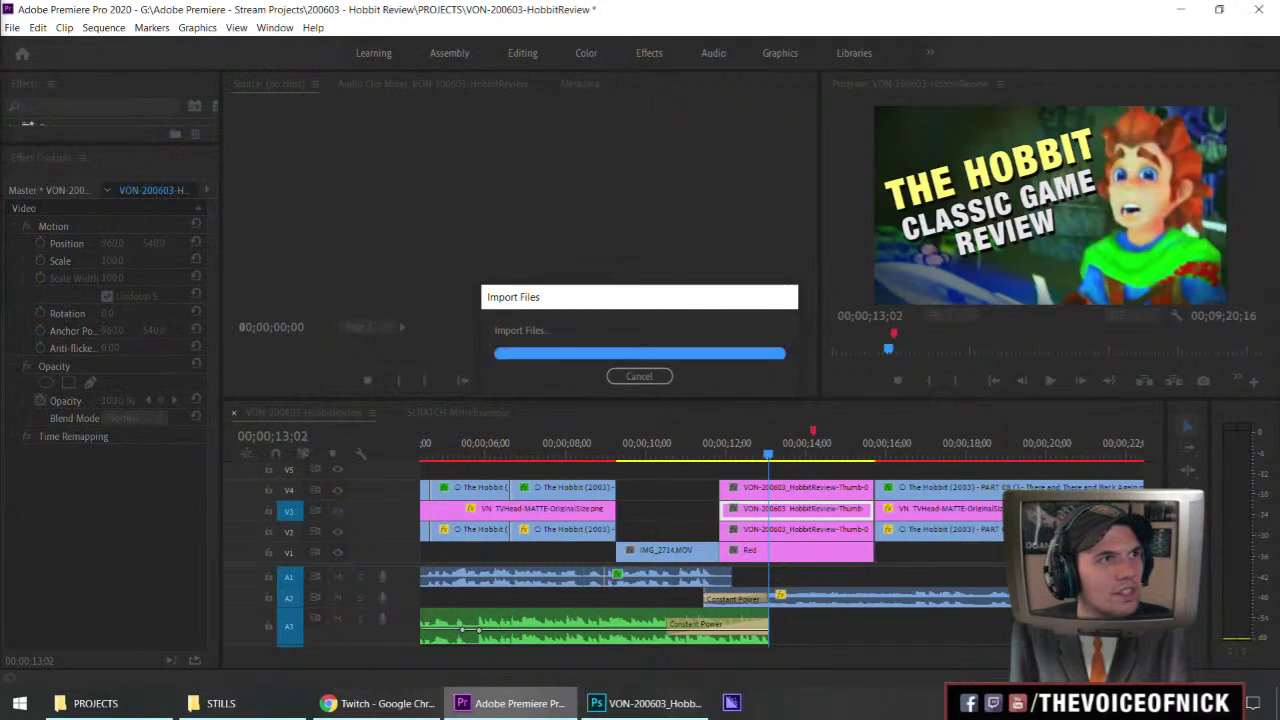
Test the JPG version of the thumbnail border on V5 above the other layers, and delete it from the timeline.
drag(500, 384, 680, 470)
click(774, 471)
key(Delete)
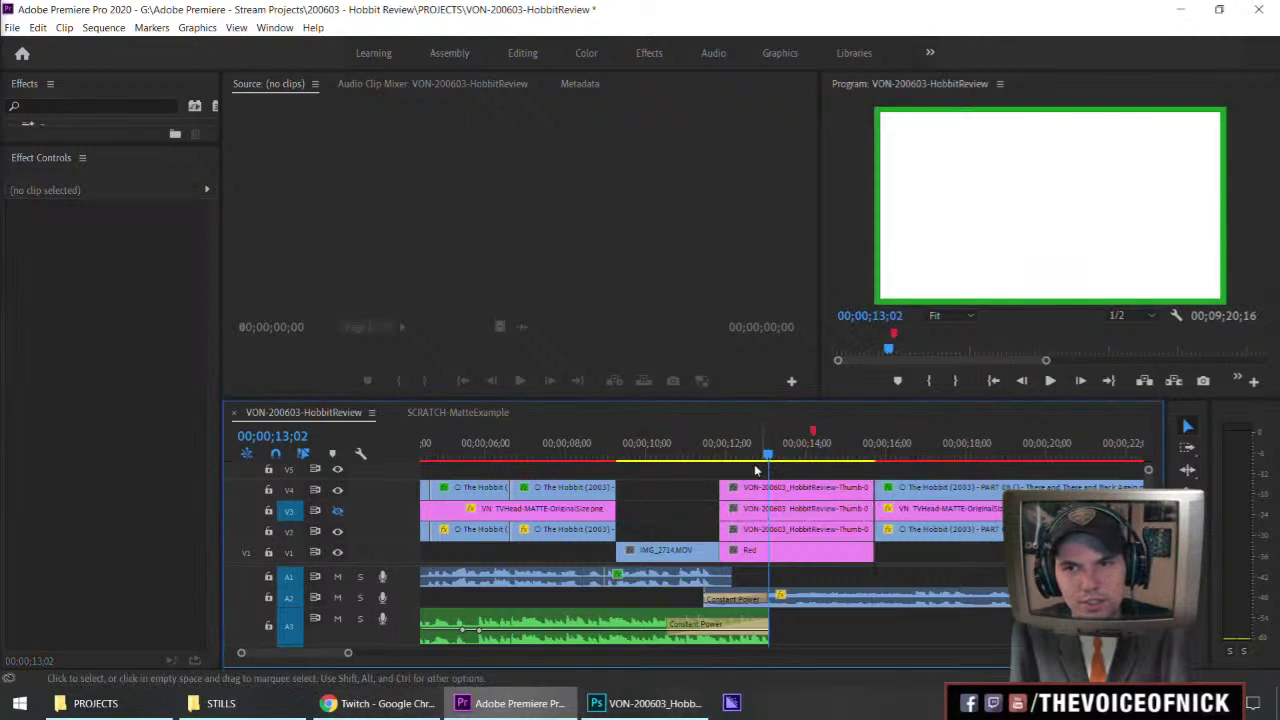
Delete the original thumbnail border clip from V3 and save the project.
click(762, 514)
key(Delete)
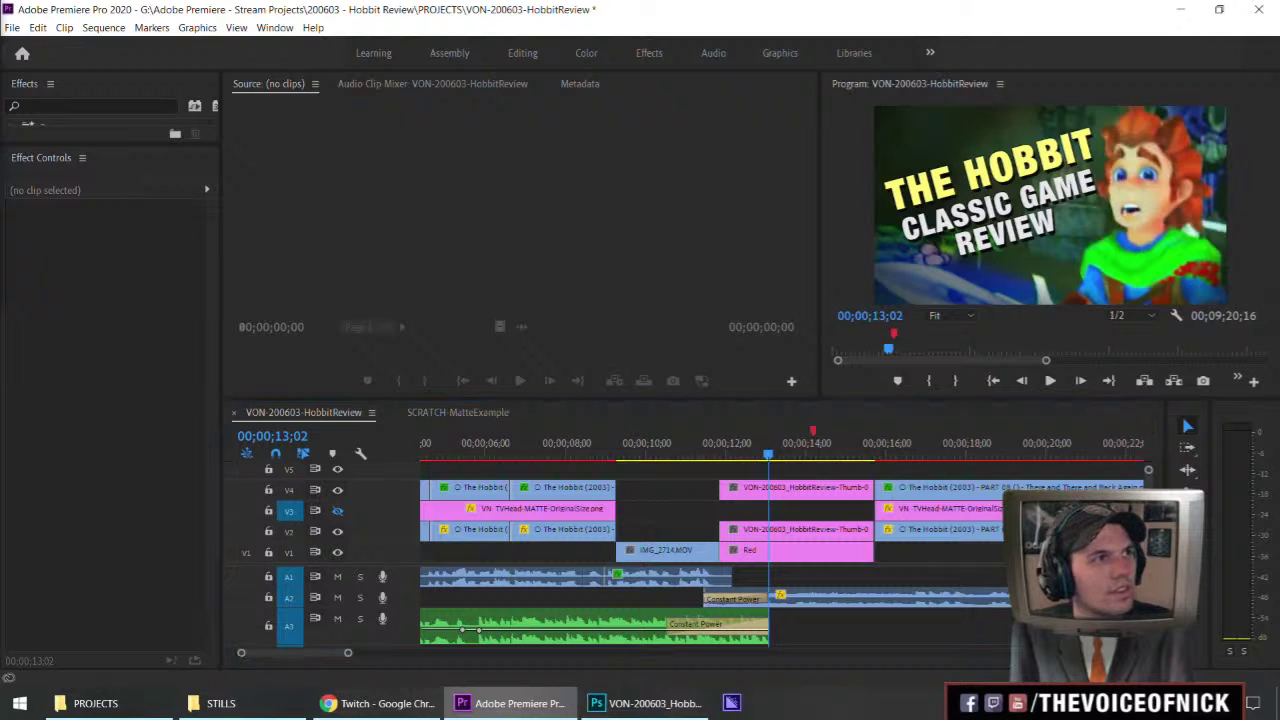
key(ctrl+s)
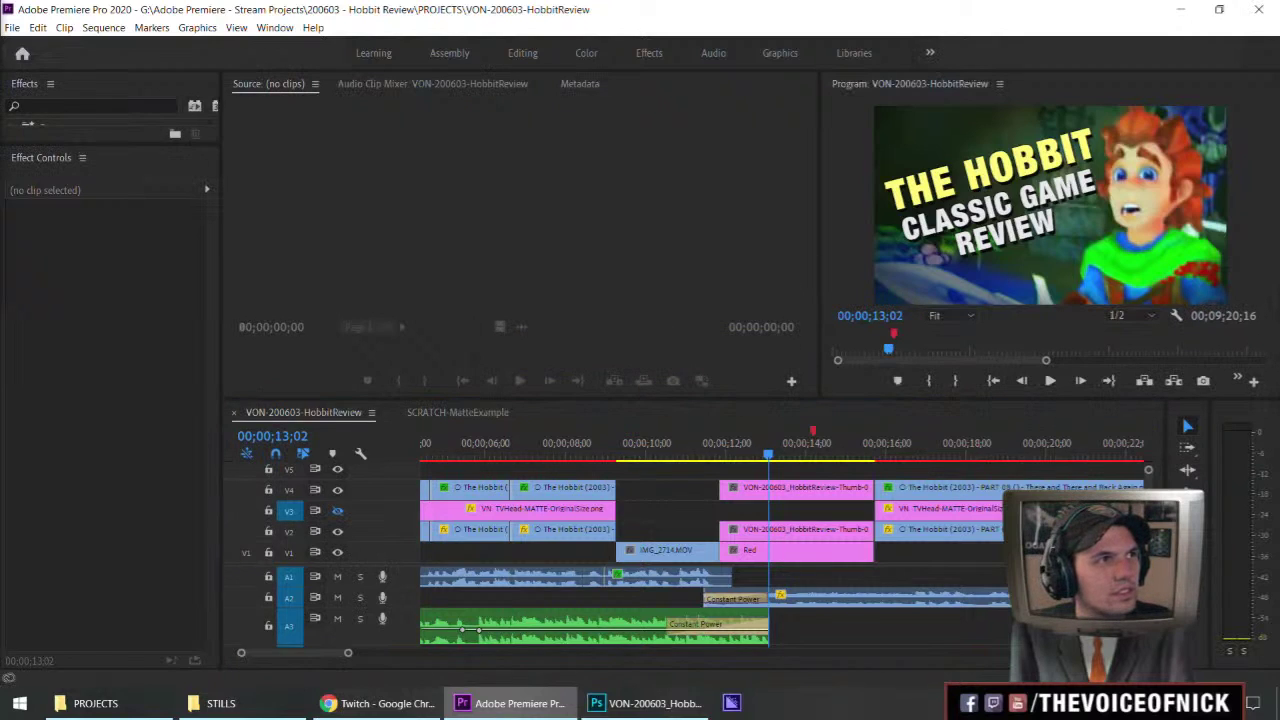
Try to import the VON-200603_HobbitReview-Thumb-02_BORDER images from THUMBS again.
key(ctrl+i)
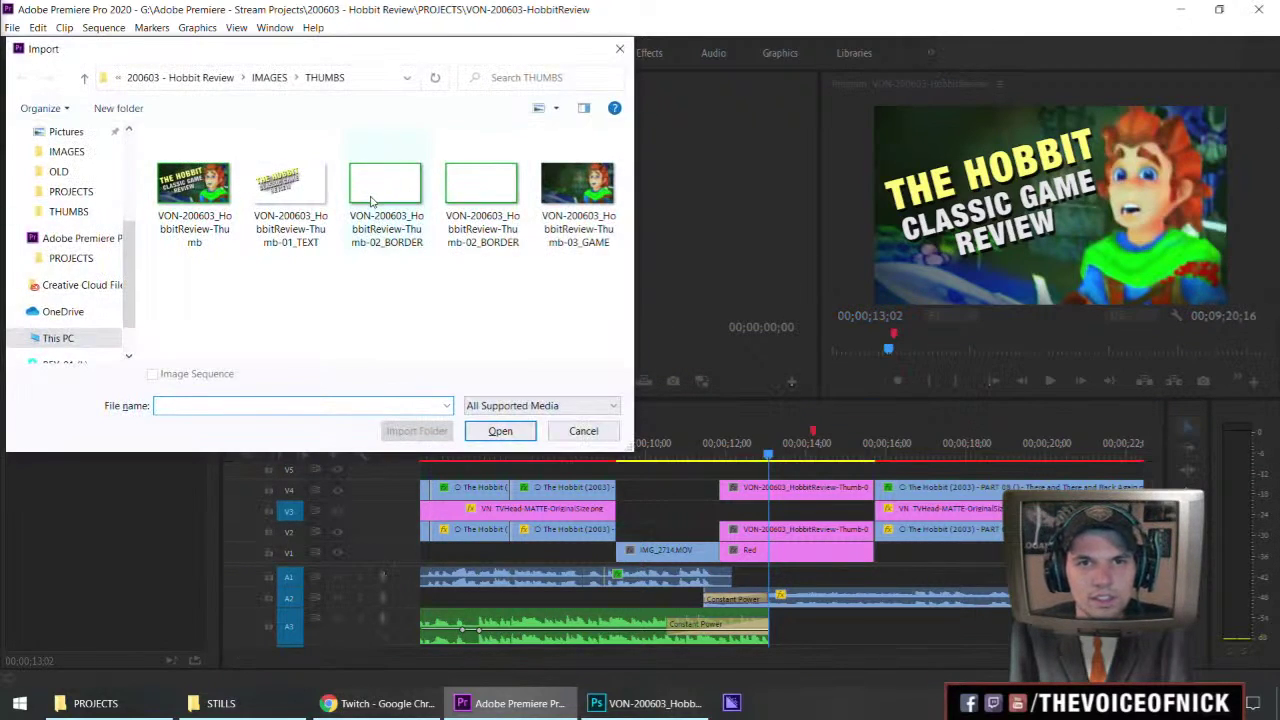
double_click(370, 200)
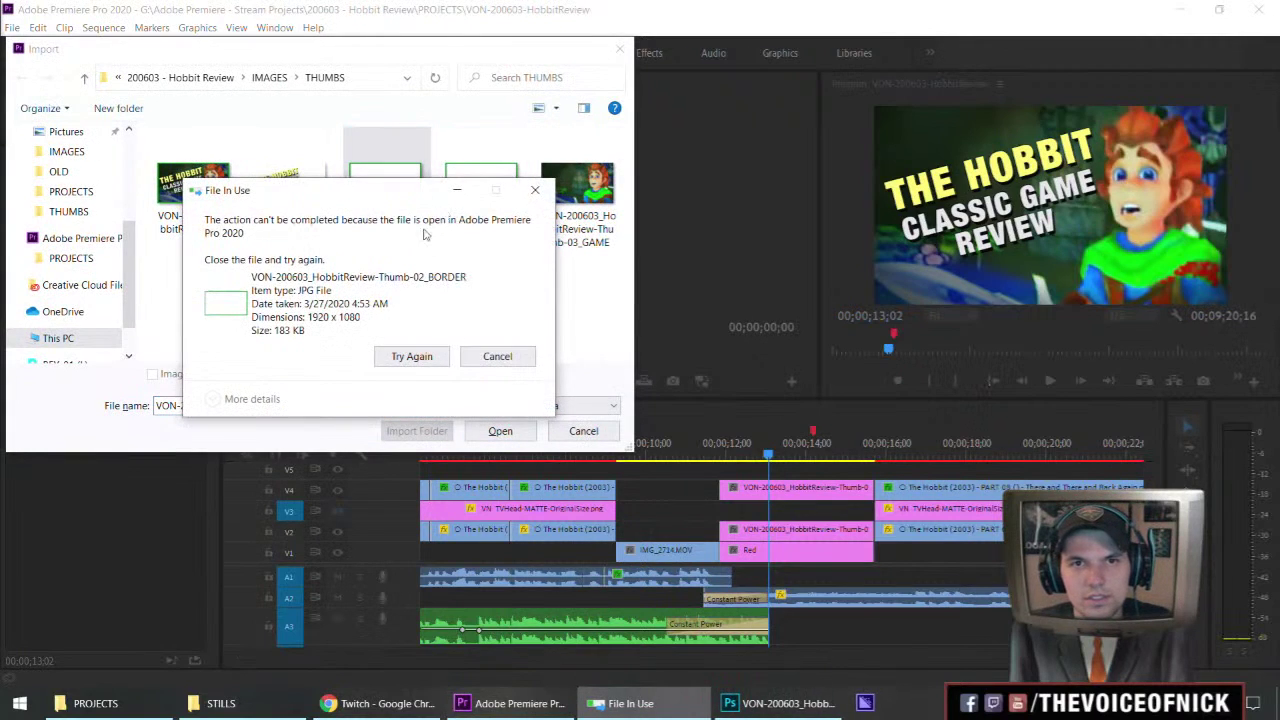
click(432, 363)
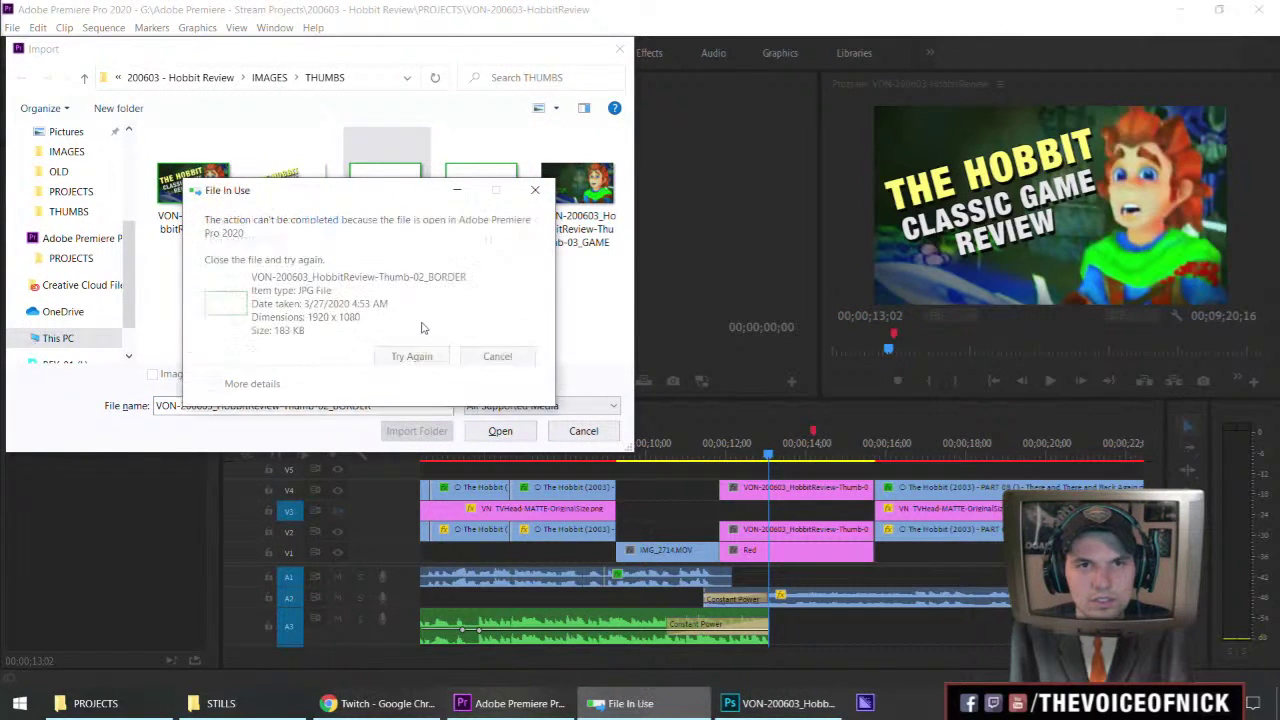
click(481, 353)
drag(459, 281, 433, 298)
double_click(493, 217)
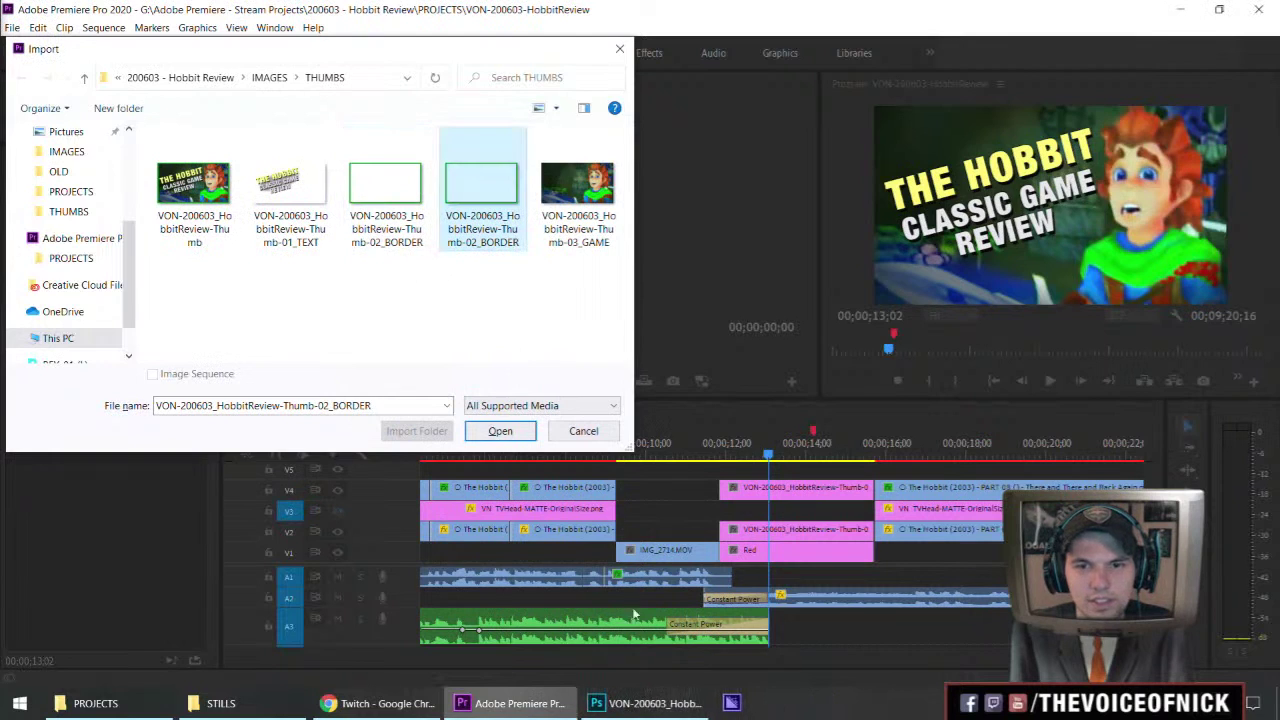
click(582, 431)
Switch to Photoshop and save a PNG copy of the border as VON-200603_HobbitReview-Thumb-02_BORDER2.
click(645, 703)
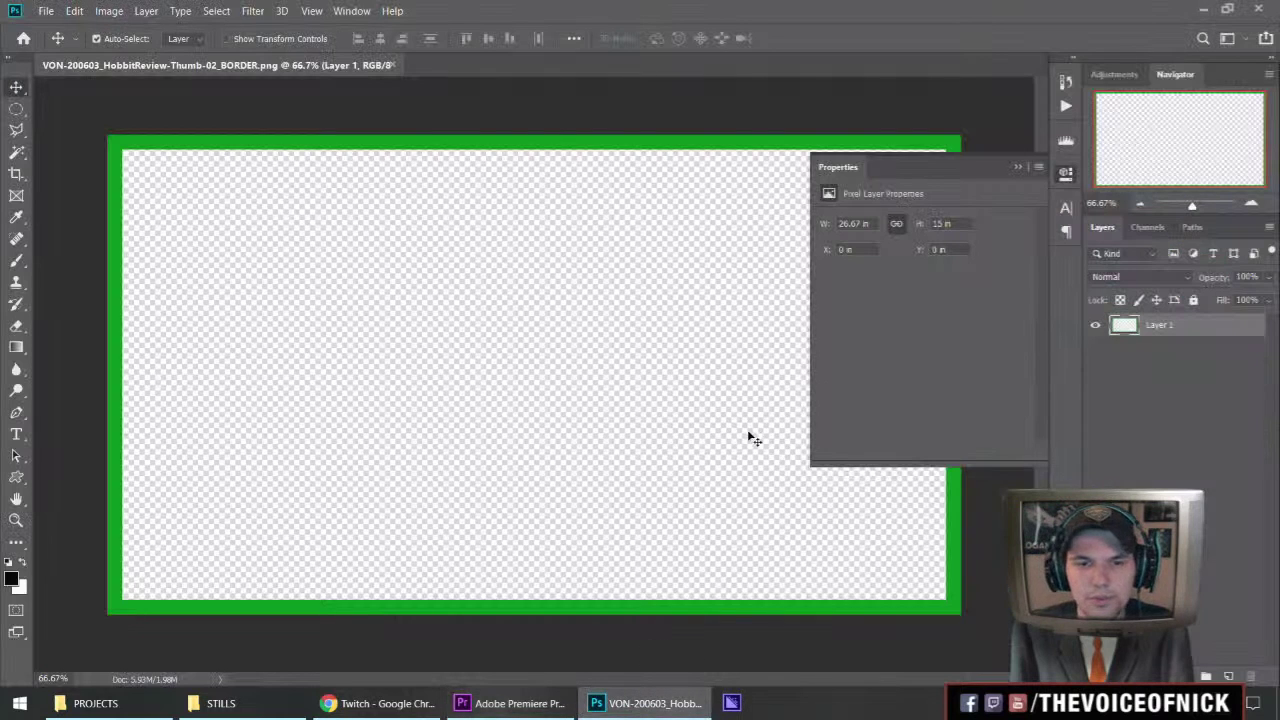
key(ctrl+shift+s)
key(End)
text(2)
click(576, 496)
click(731, 204)
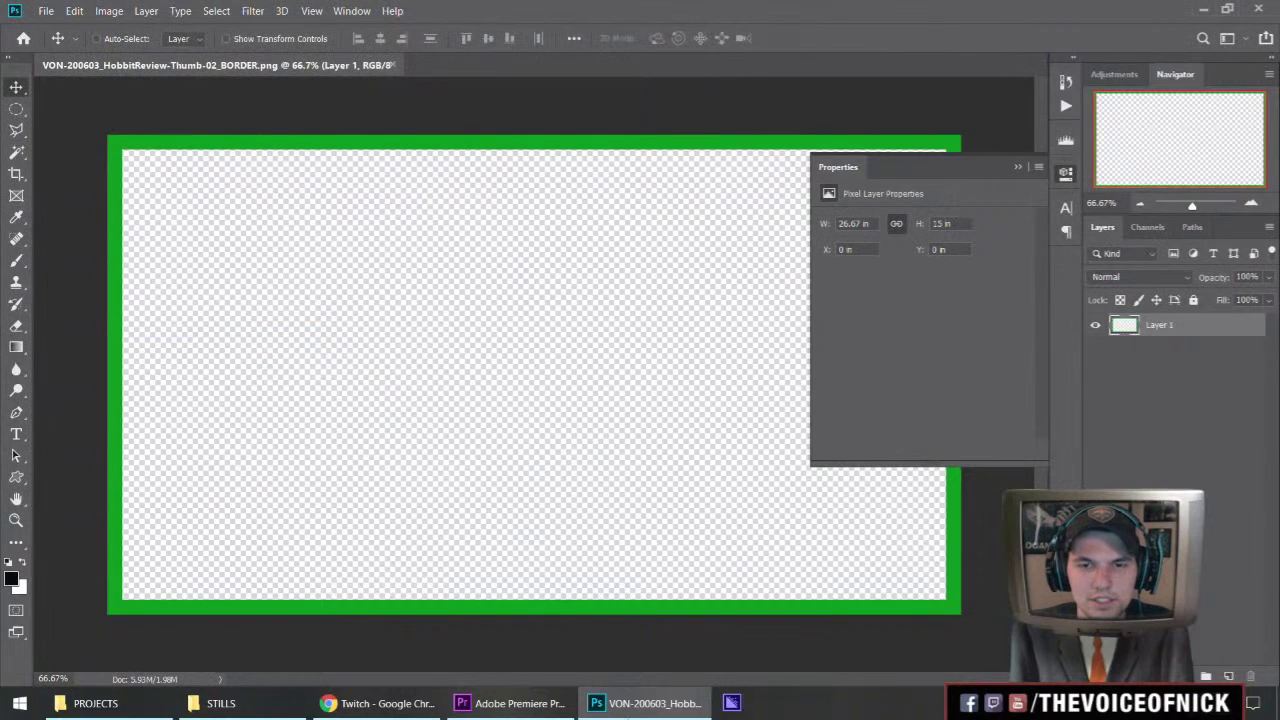
Switch to Premiere Pro, import VON-200603_HobbitReview-Thumb-02_BORDER2.png and place it on V5 over the full length of the thumbnail clips.
click(512, 703)
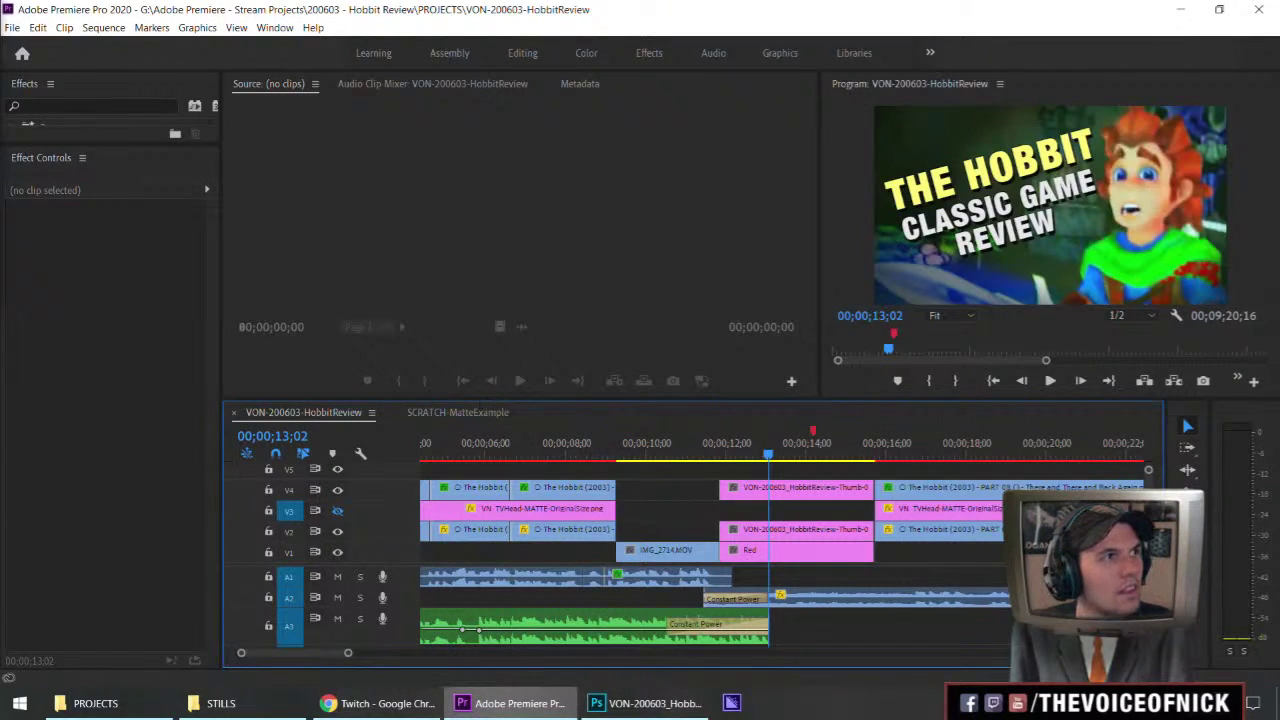
key(ctrl+i)
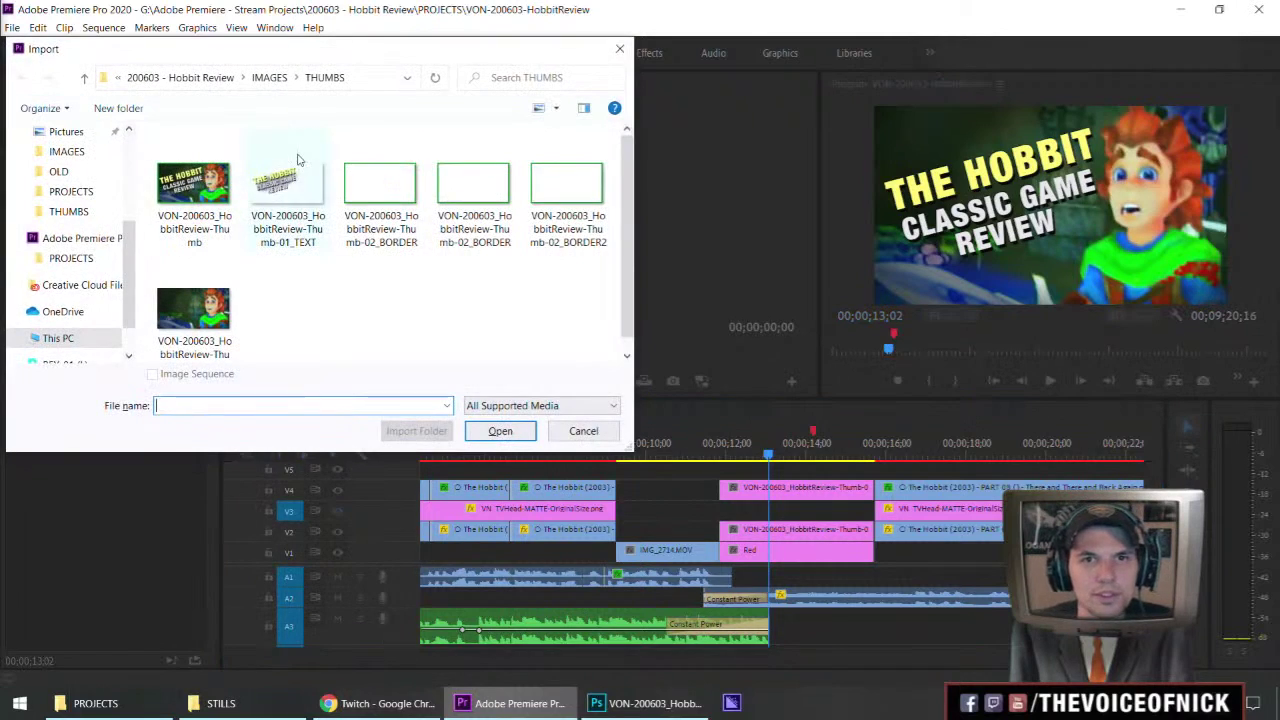
double_click(540, 205)
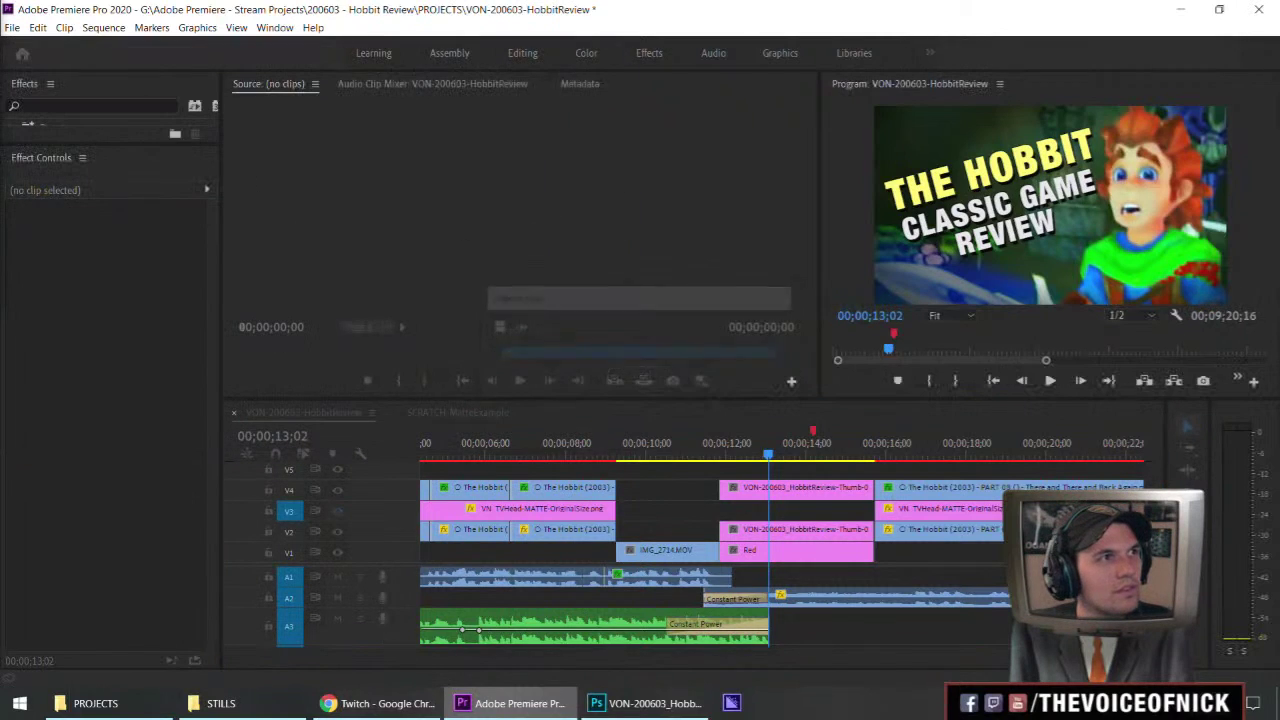
drag(1279, 491, 690, 482)
drag(778, 465, 795, 515)
drag(679, 510, 720, 510)
drag(768, 455, 813, 476)
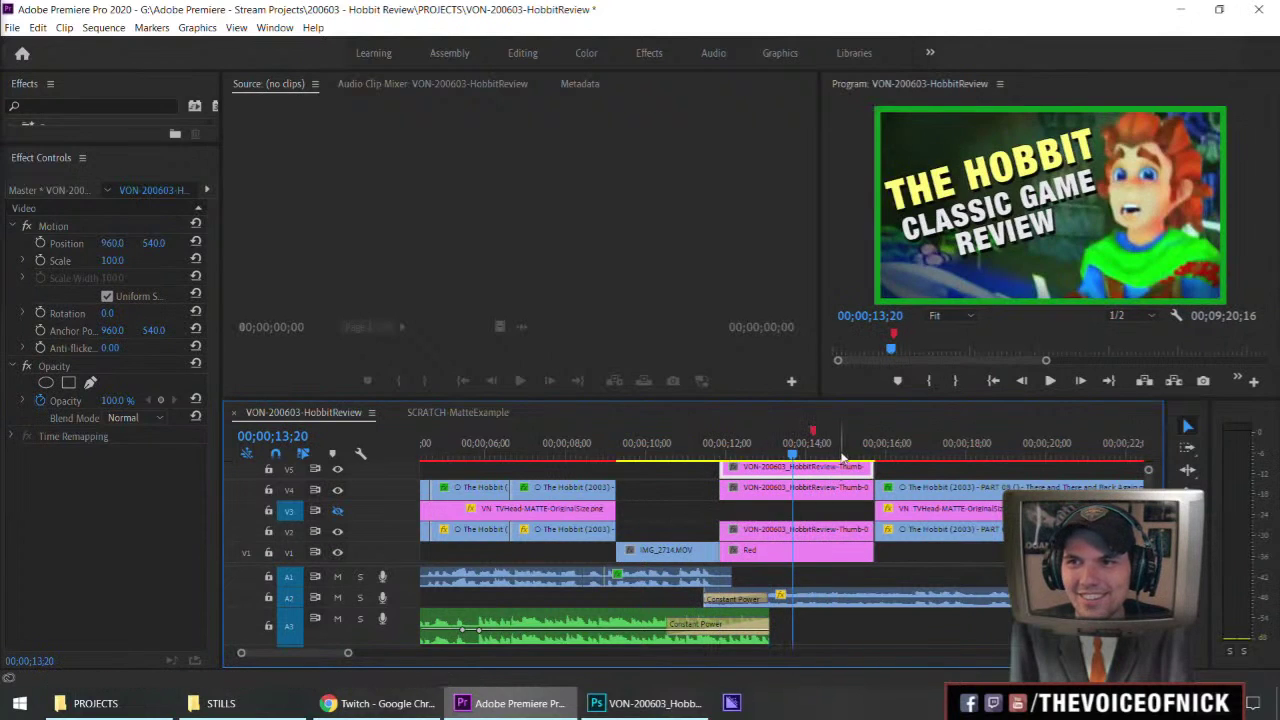
Preview the thumbnail enlarged at 00;00;13;20, and restack the BORDER2 clip on V4 above the TEXT clip on V3.
key(grave)
key(grave)
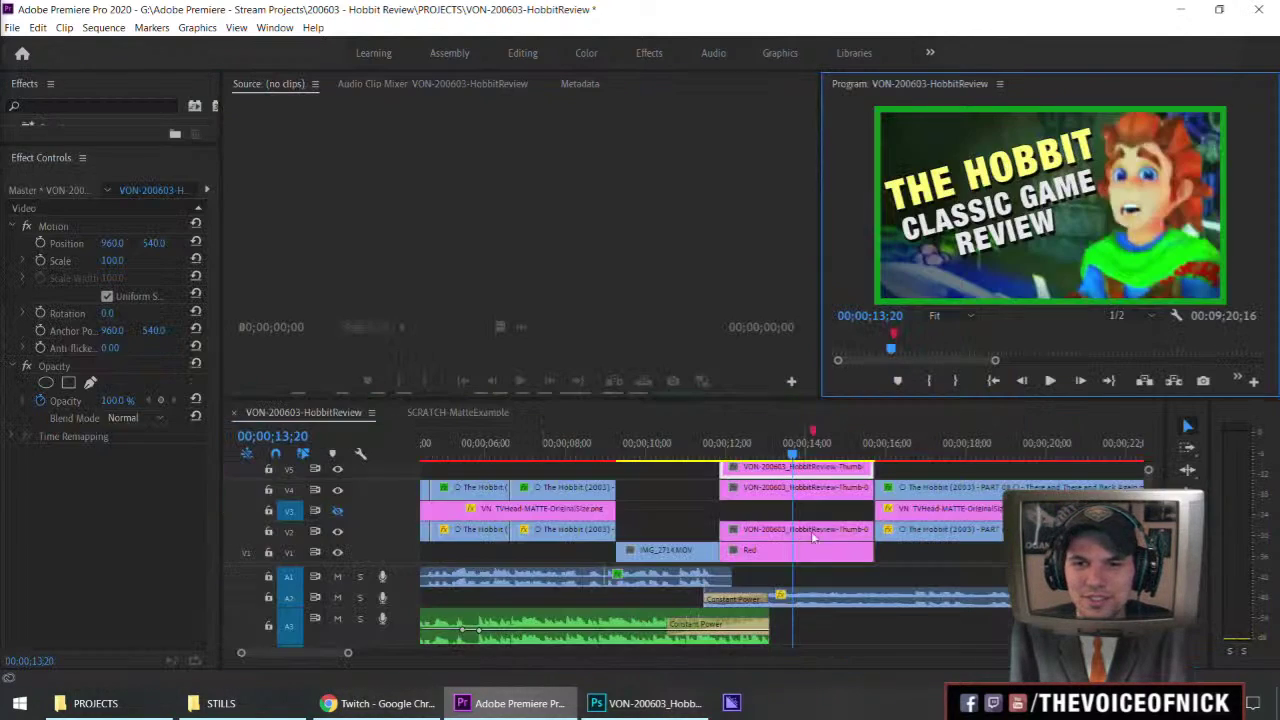
drag(812, 509, 829, 470)
drag(831, 486, 834, 507)
Trim the start of the TEXT clip on V3 so it begins about half a second after the other thumbnail layers.
drag(720, 453, 726, 471)
key(Left)
click(800, 472)
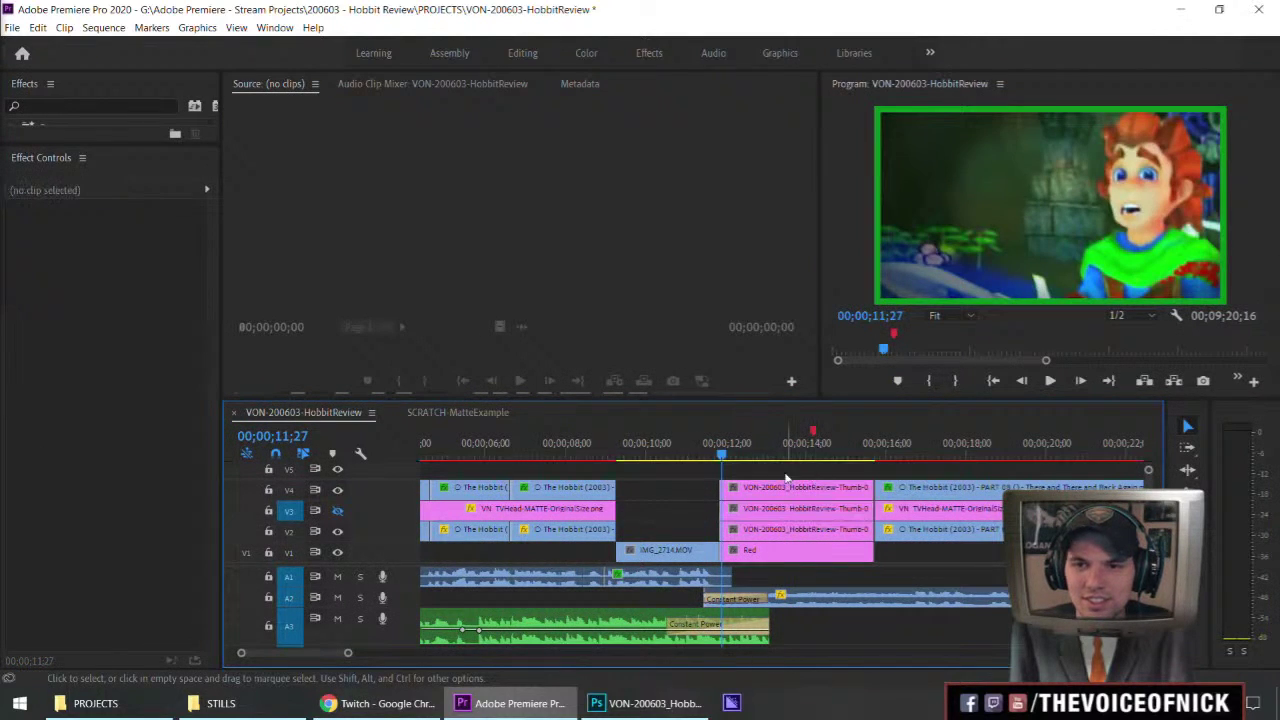
key(=)
drag(773, 510, 815, 510)
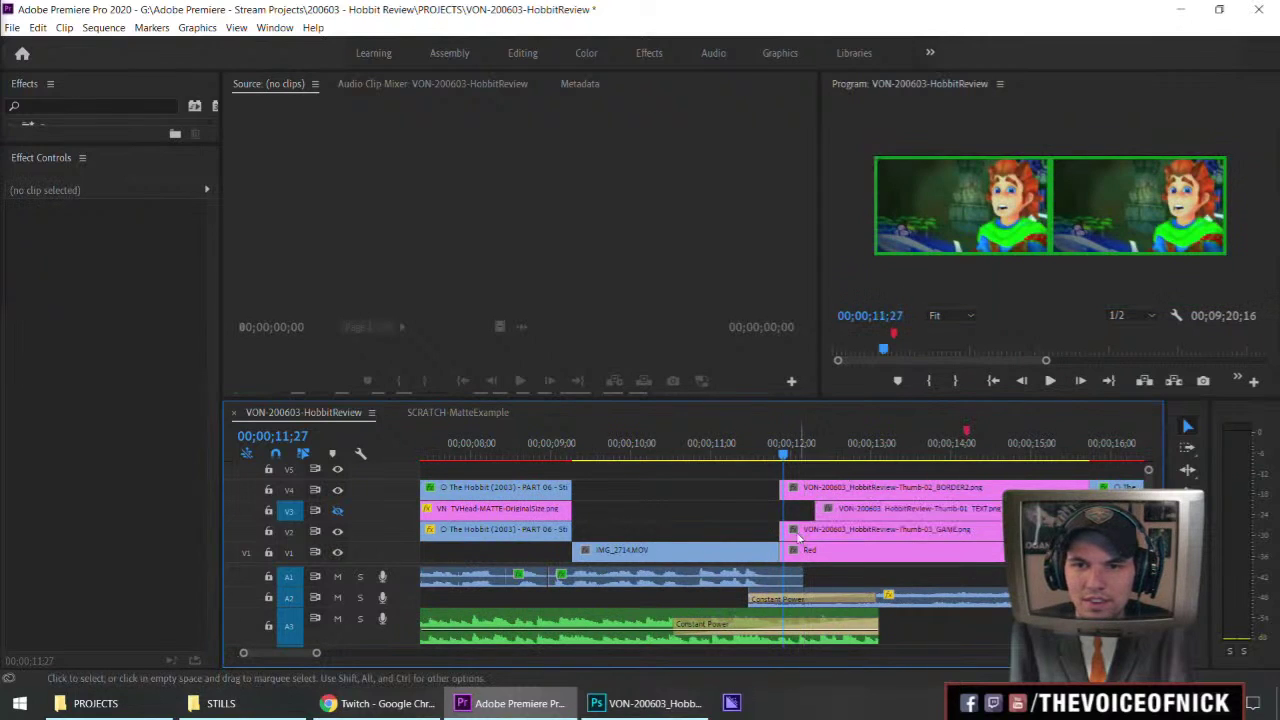
Compare the thumbnail at 00;00;13;13 with the V3 track output on and off.
drag(795, 456, 906, 465)
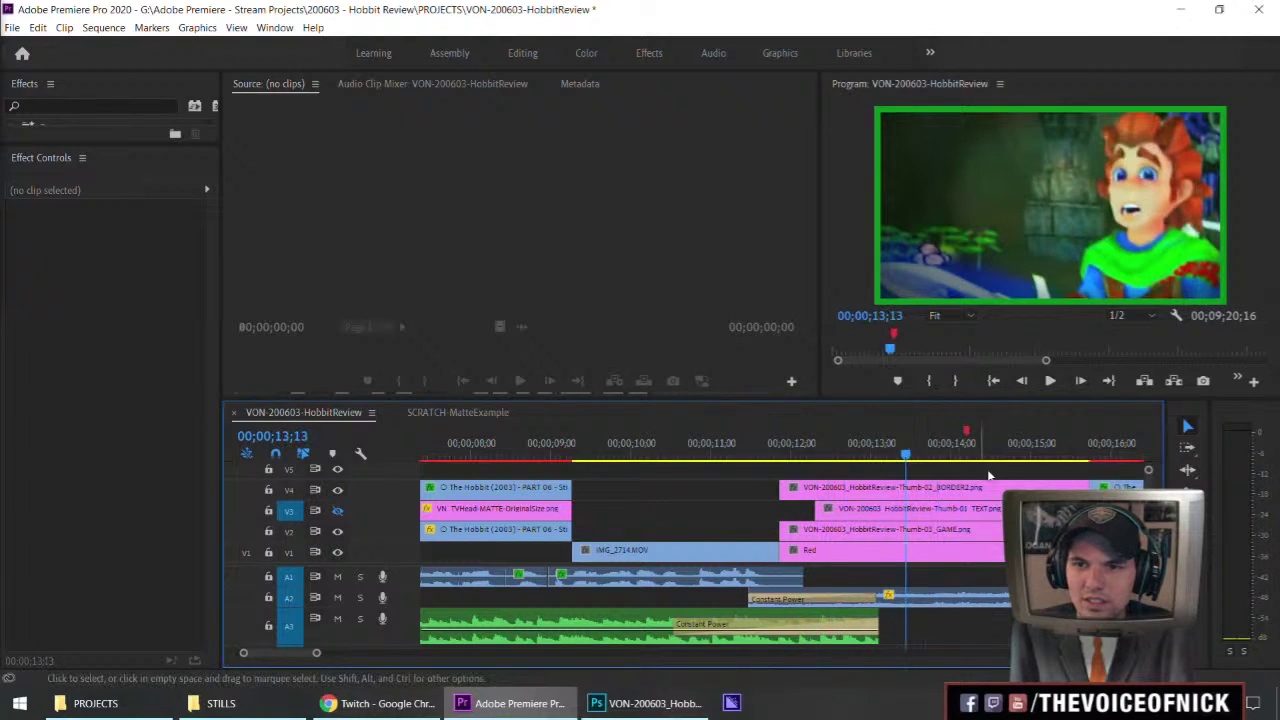
scroll(979, 495, down, 1)
scroll(978, 495, down, 3)
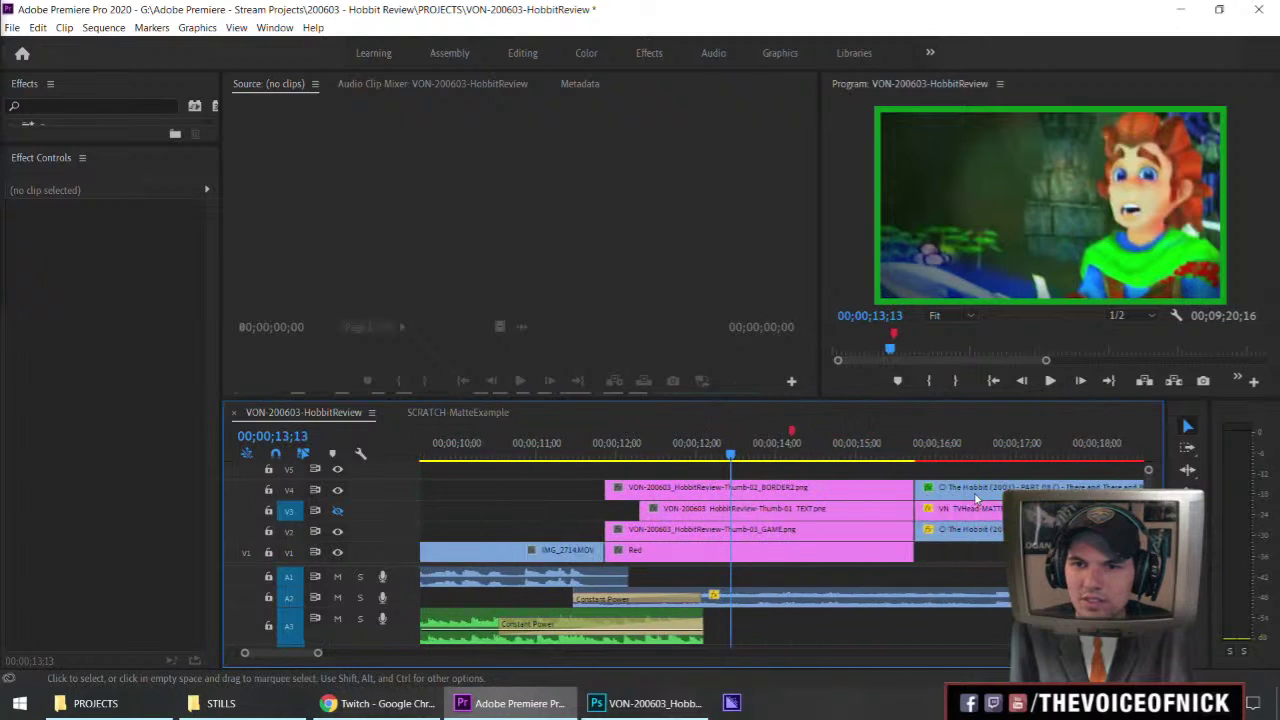
click(338, 513)
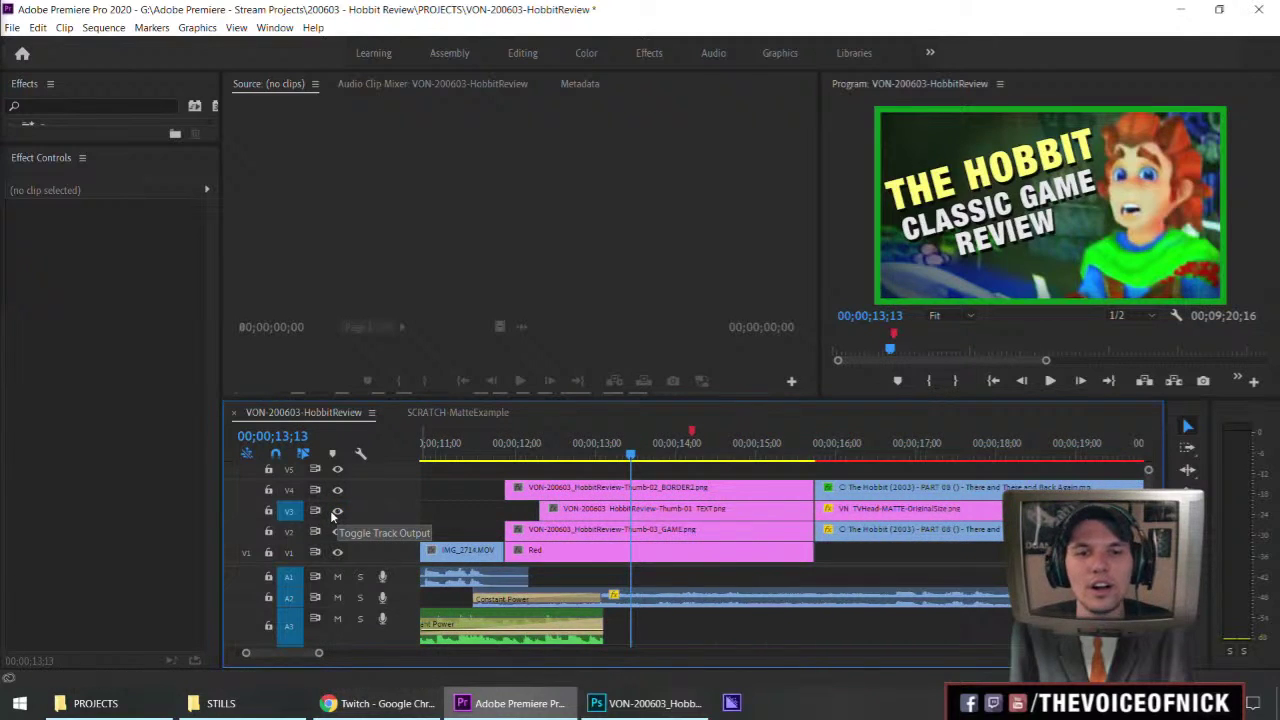
click(337, 512)
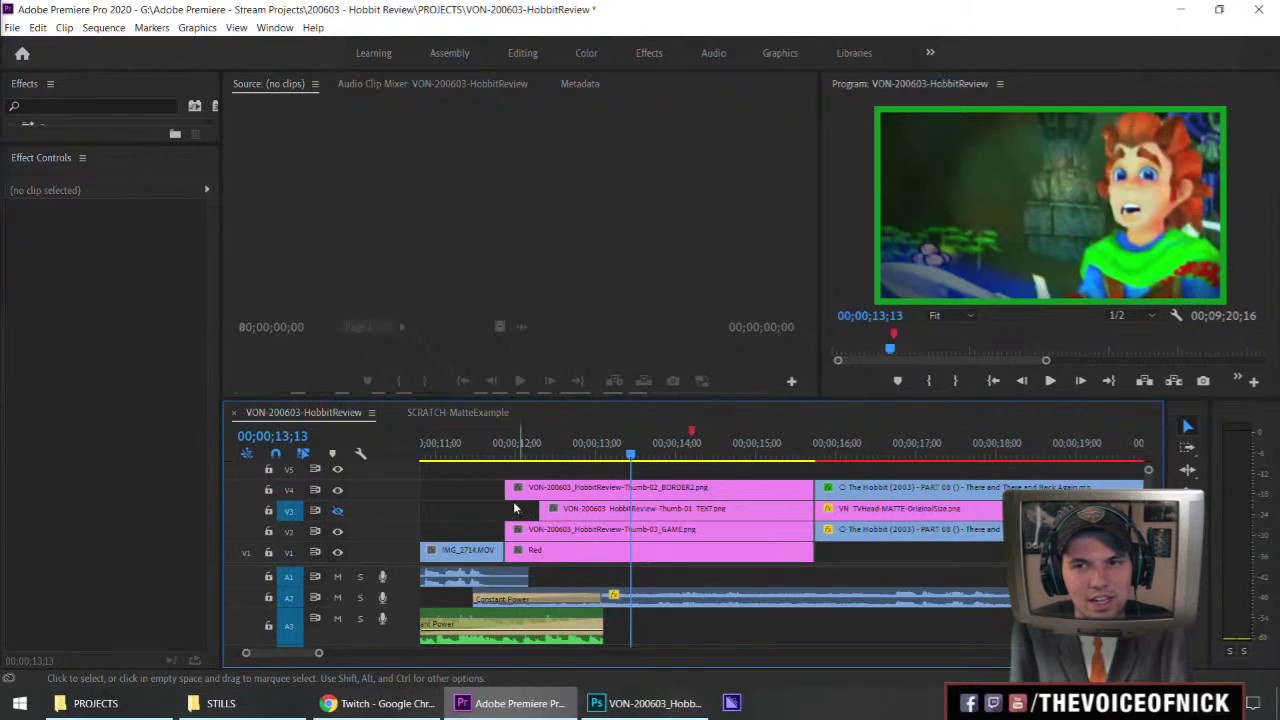
Restack the thumbnail clips with TEXT on V5 above BORDER2 on V4, leaving V3 empty, and return the playhead to 00;00;11;17.
drag(479, 497, 588, 510)
click(575, 489)
drag(486, 475, 578, 513)
key(alt+Up)
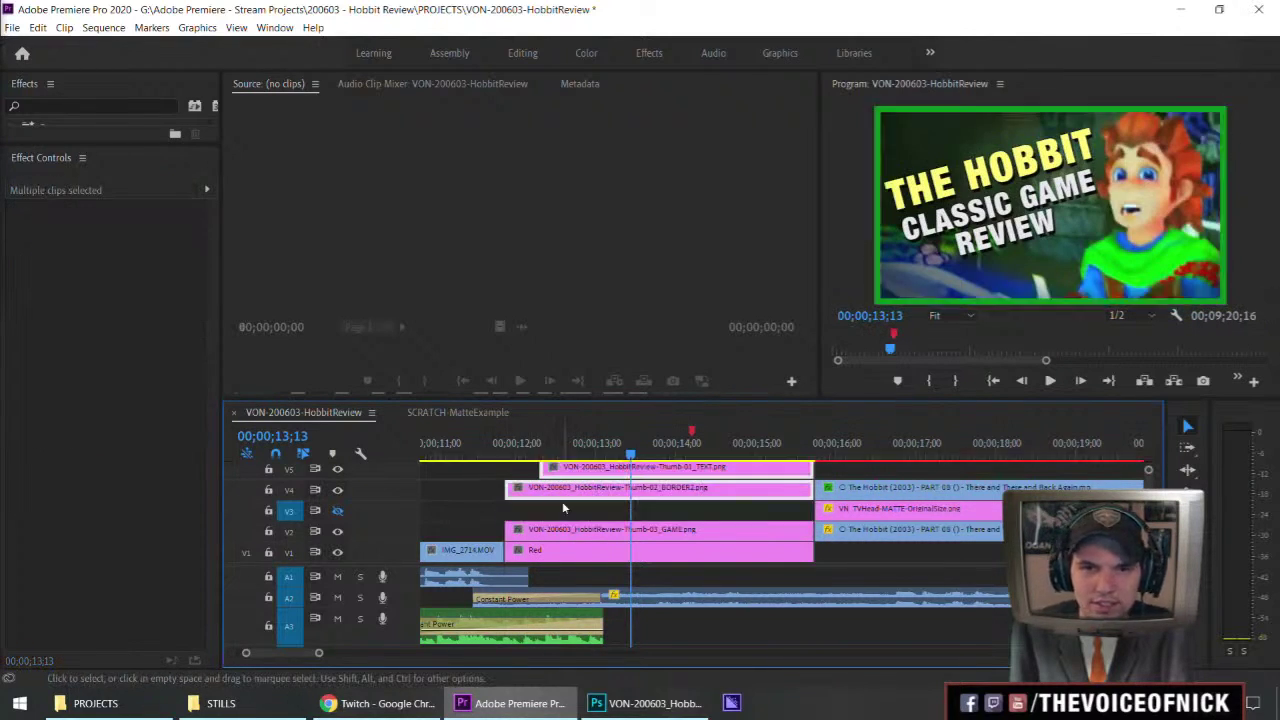
click(504, 462)
drag(504, 467, 481, 517)
click(451, 508)
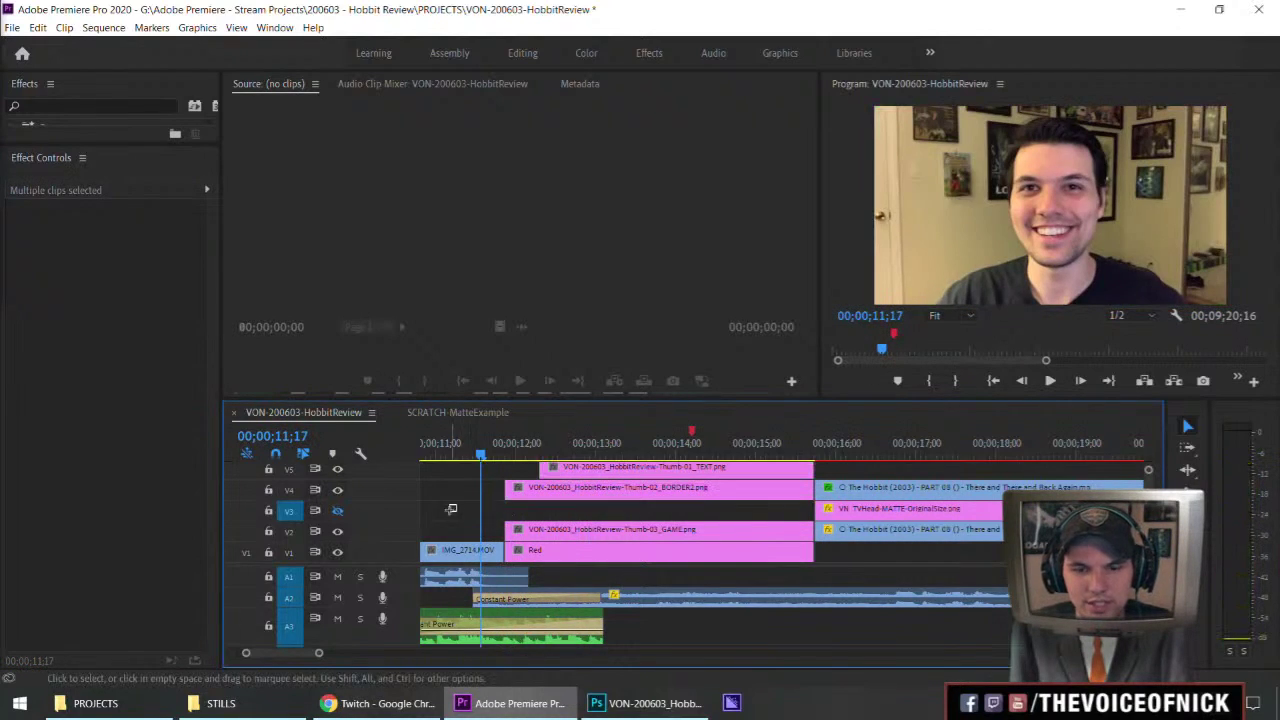
Add a comment marker over the thumbnail clips at 00;00;12;23 and save the project.
key(minus)
key(minus)
key(minus)
key(equal)
key(equal)
drag(838, 458, 833, 455)
key(m)
key(m)
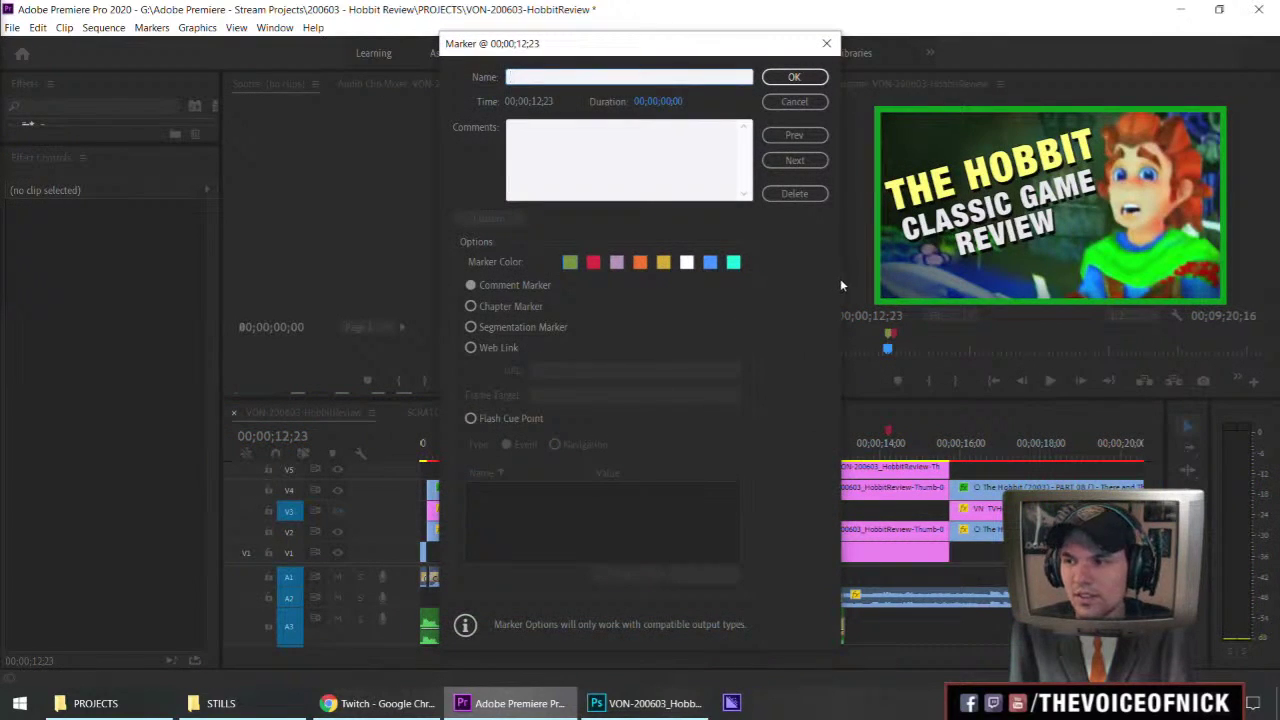
click(805, 78)
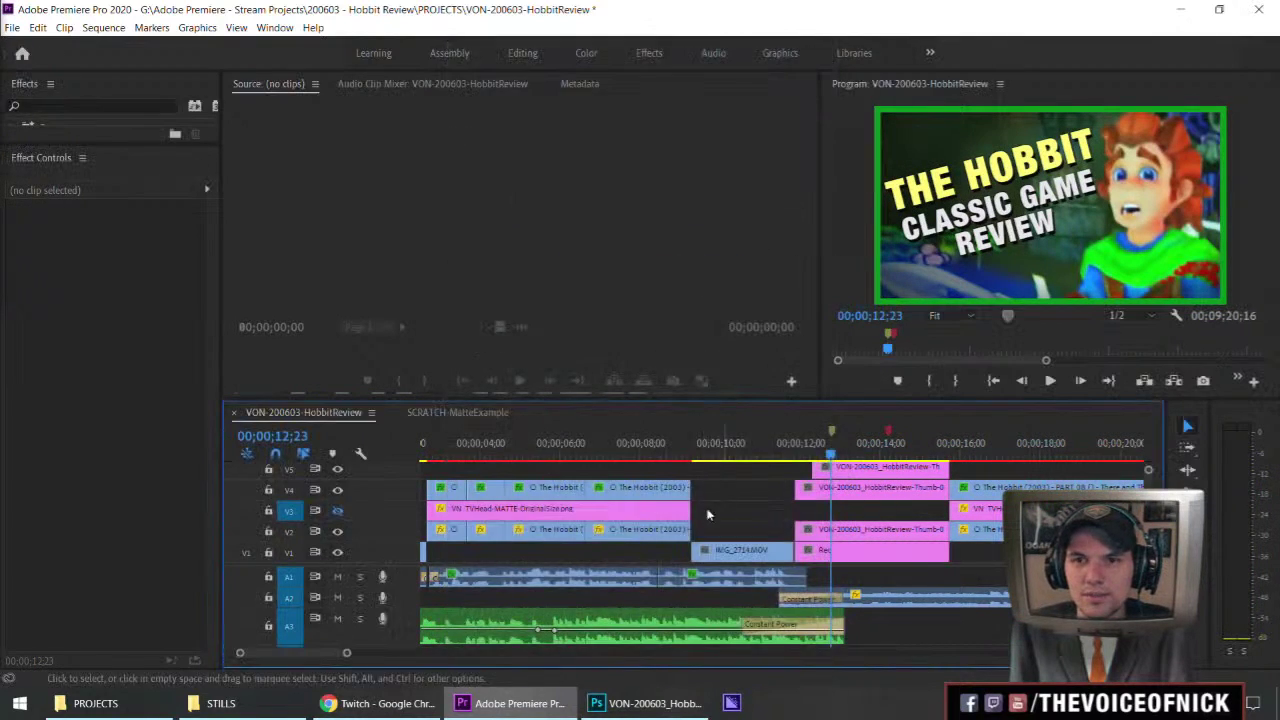
drag(780, 456, 826, 474)
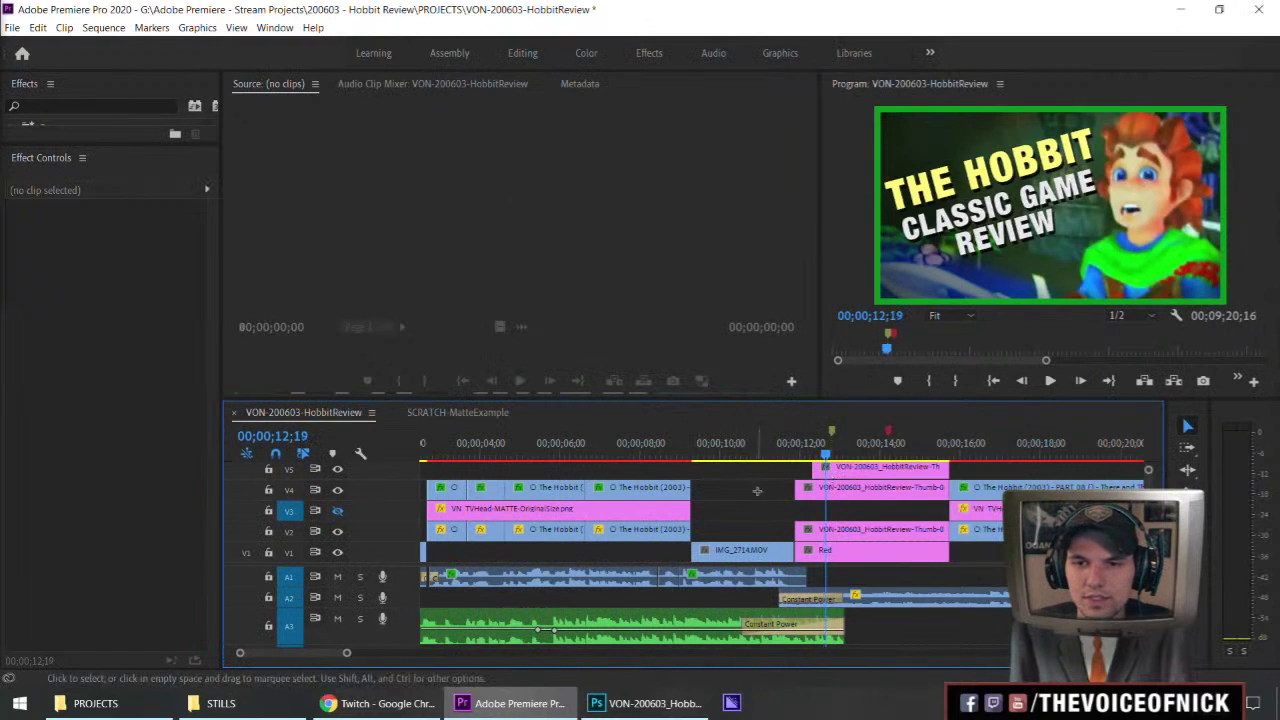
key(ctrl+s)
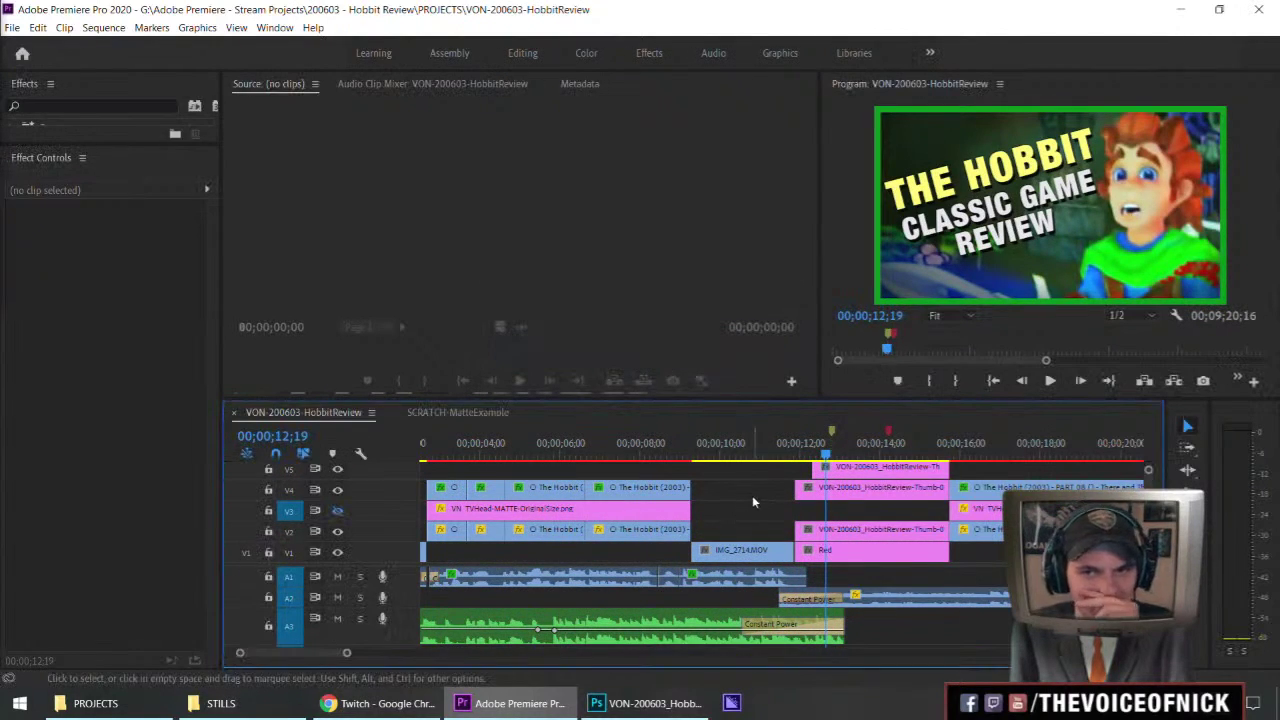
Examine the closing section of the sequence between about 00;08;55;11 and 00;09;08;09.
key(minus)
key(minus)
key(minus)
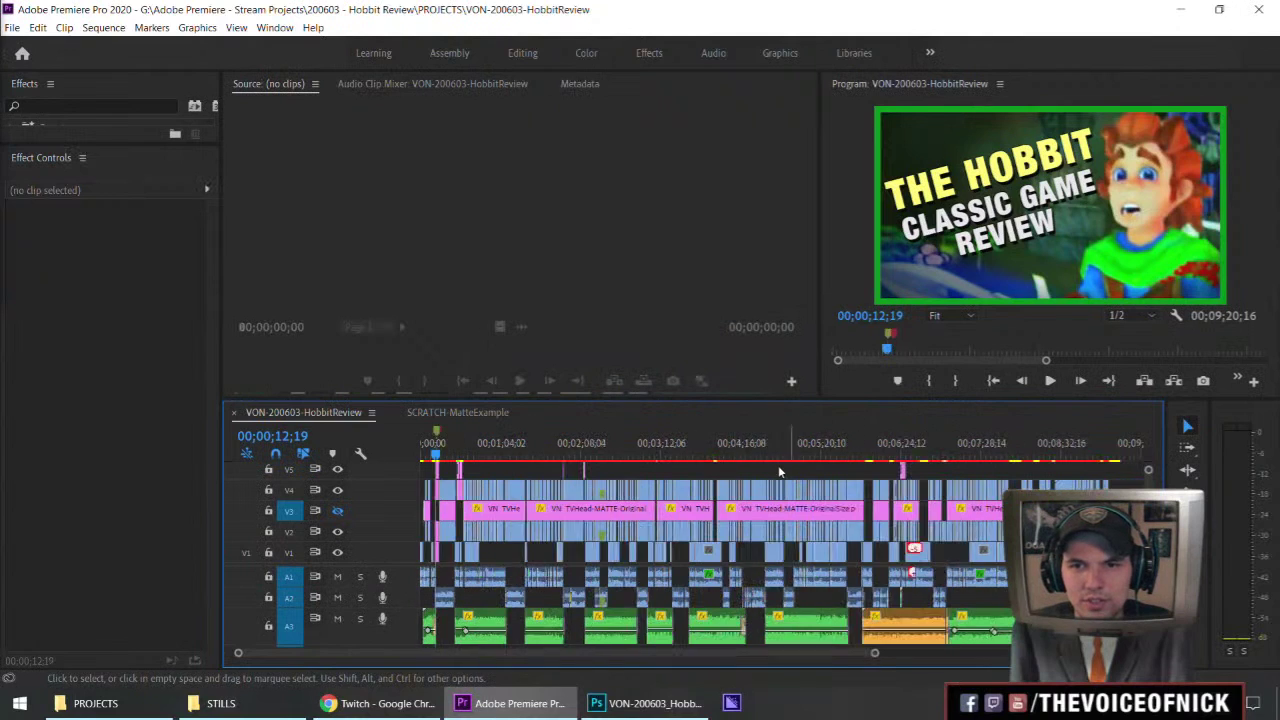
drag(719, 458, 1004, 459)
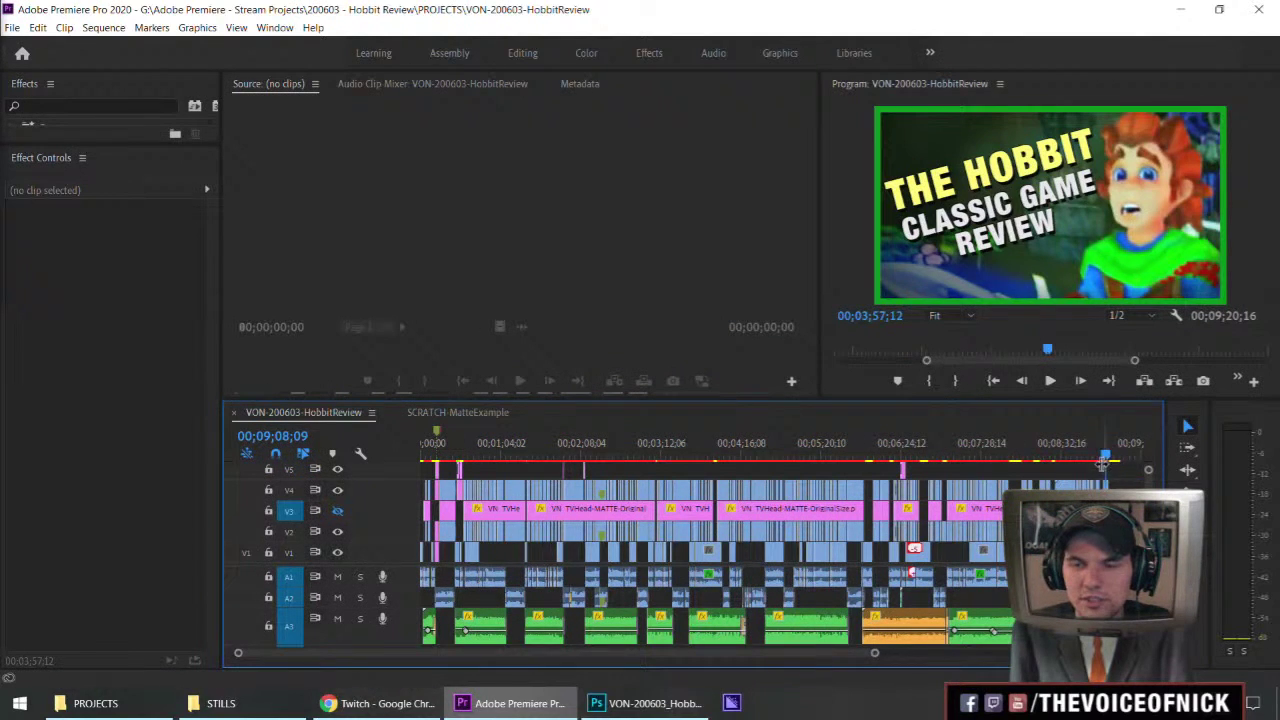
key(minus)
key(equal)
key(equal)
key(minus)
key(minus)
key(equal)
key(equal)
key(equal)
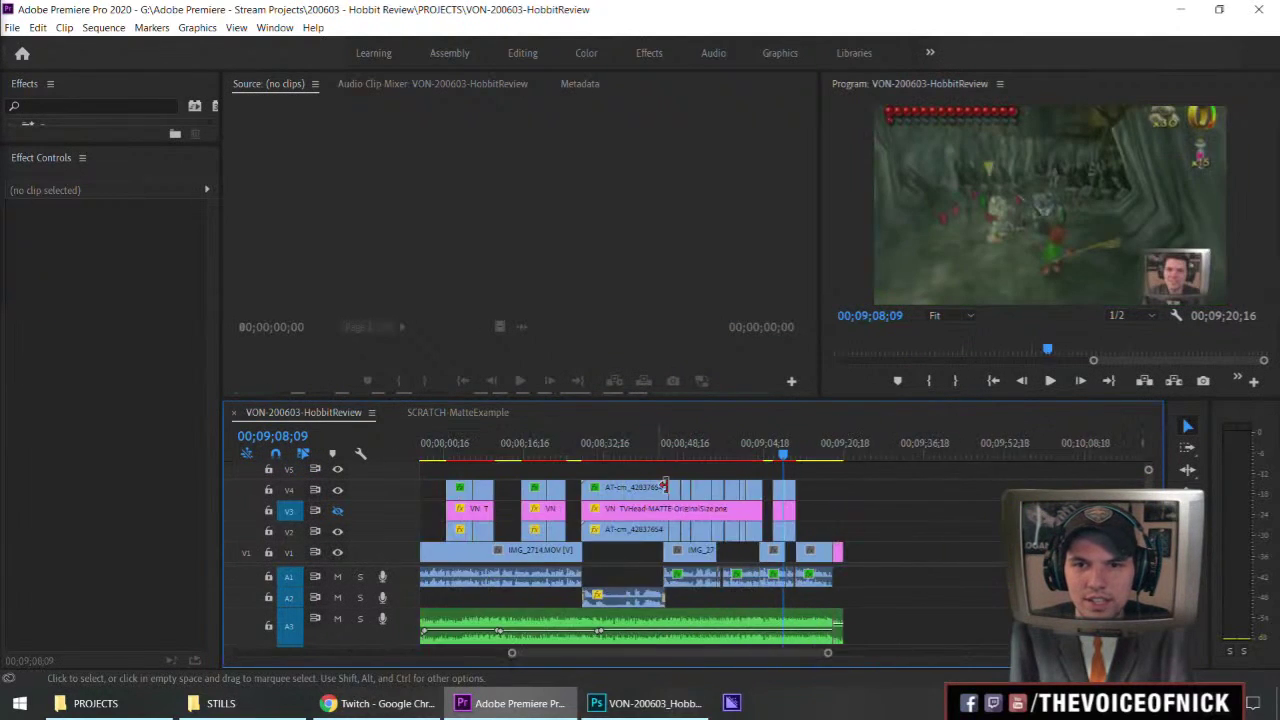
click(746, 459)
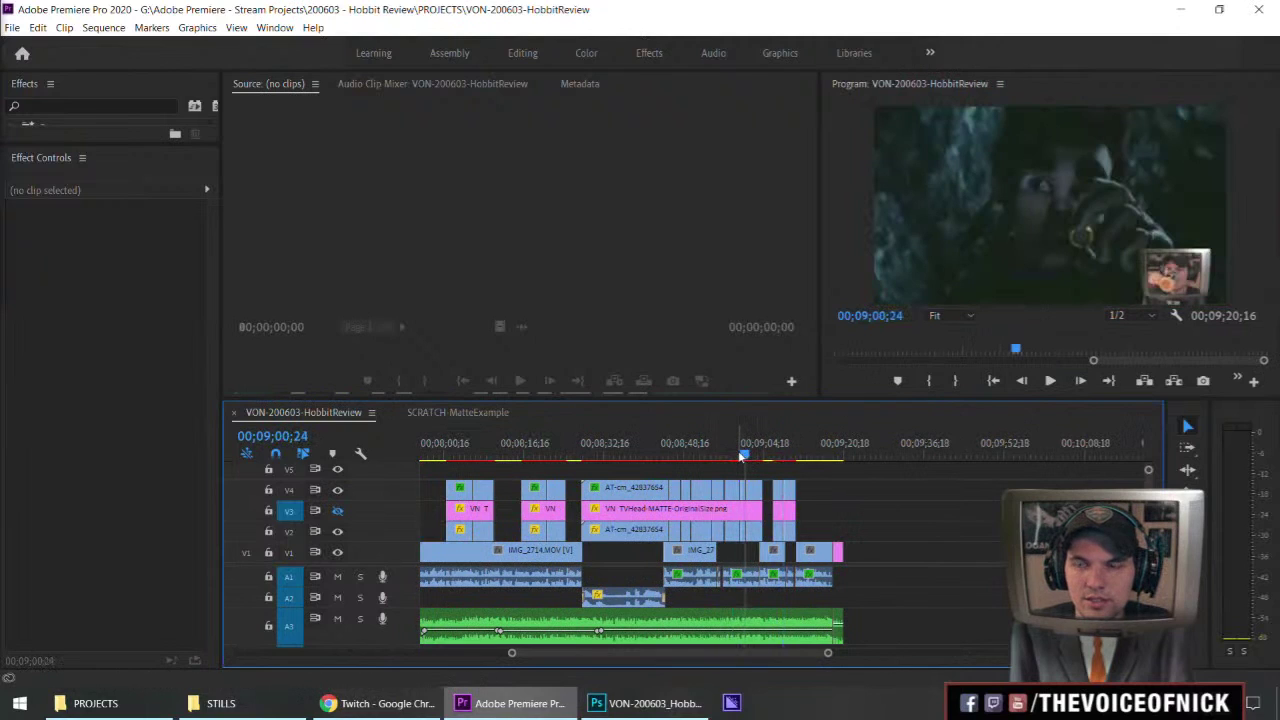
key(equal)
key(equal)
drag(784, 458, 675, 470)
key(minus)
key(minus)
key(minus)
key(minus)
key(minus)
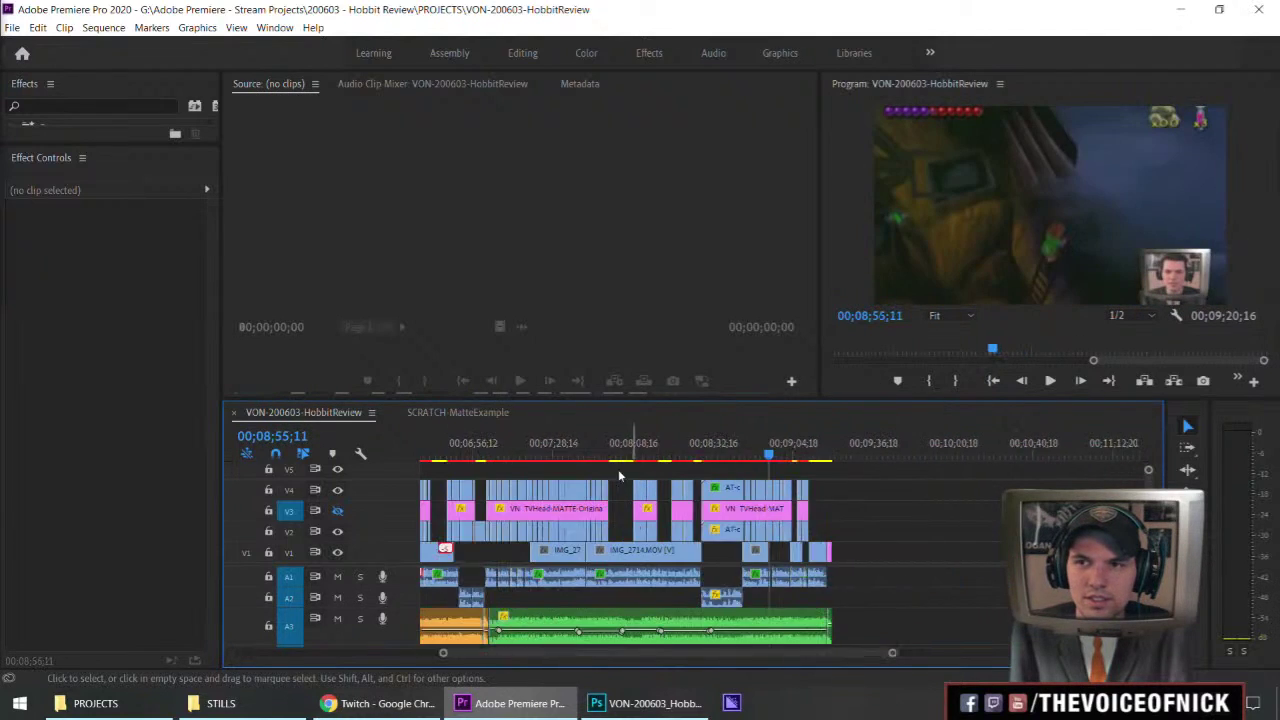
Return to the opening of the sequence and examine the gameplay frame at 00;00;20;20 enlarged.
drag(454, 463, 430, 463)
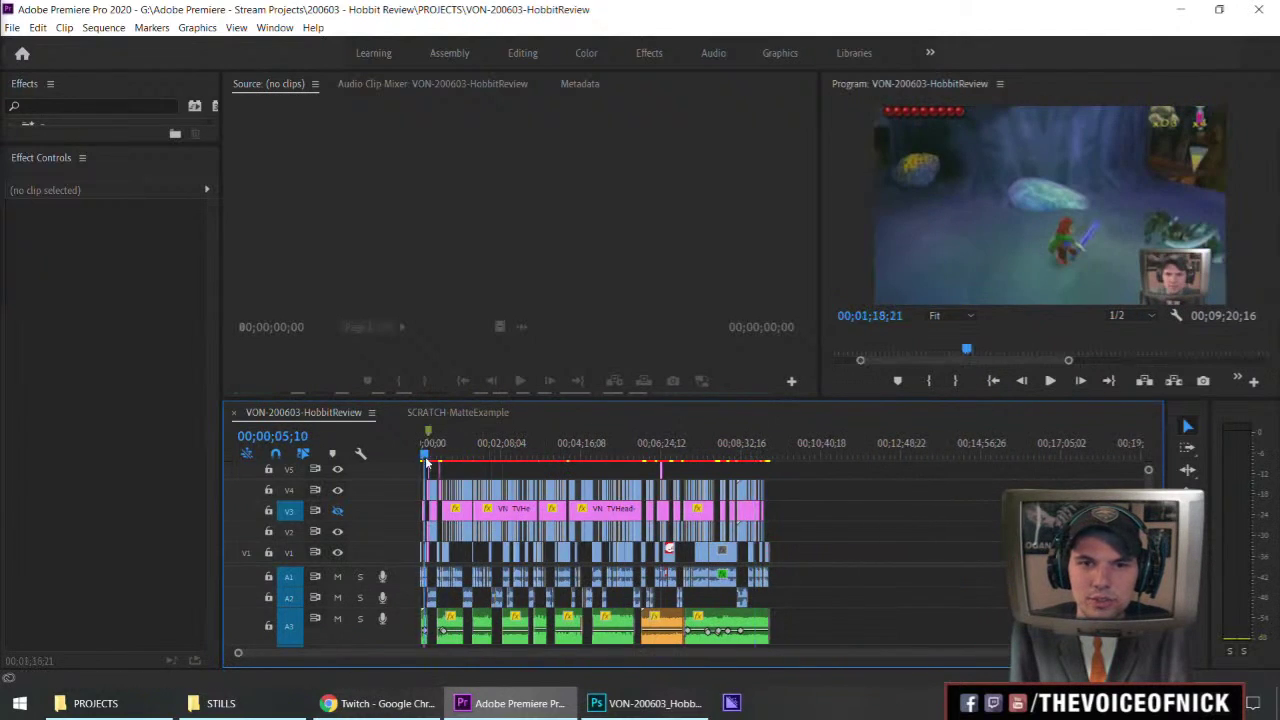
key(equal)
key(equal)
key(equal)
key(equal)
key(equal)
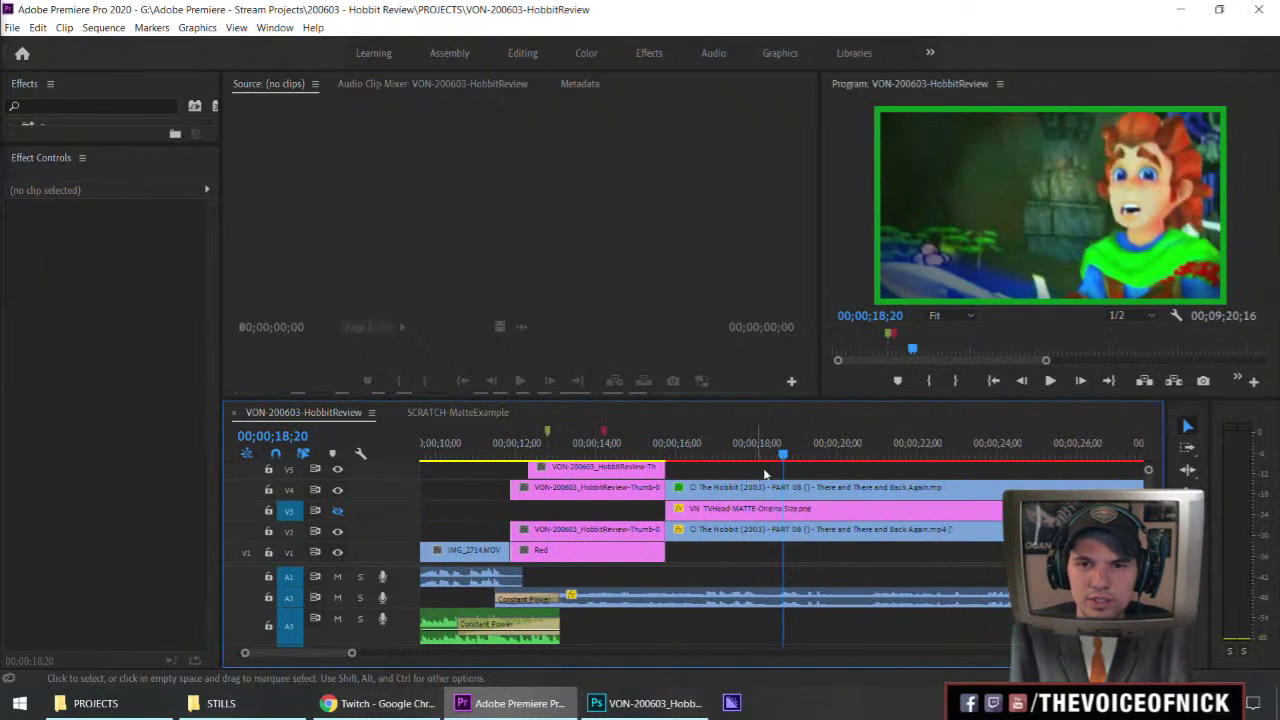
key(minus)
click(628, 458)
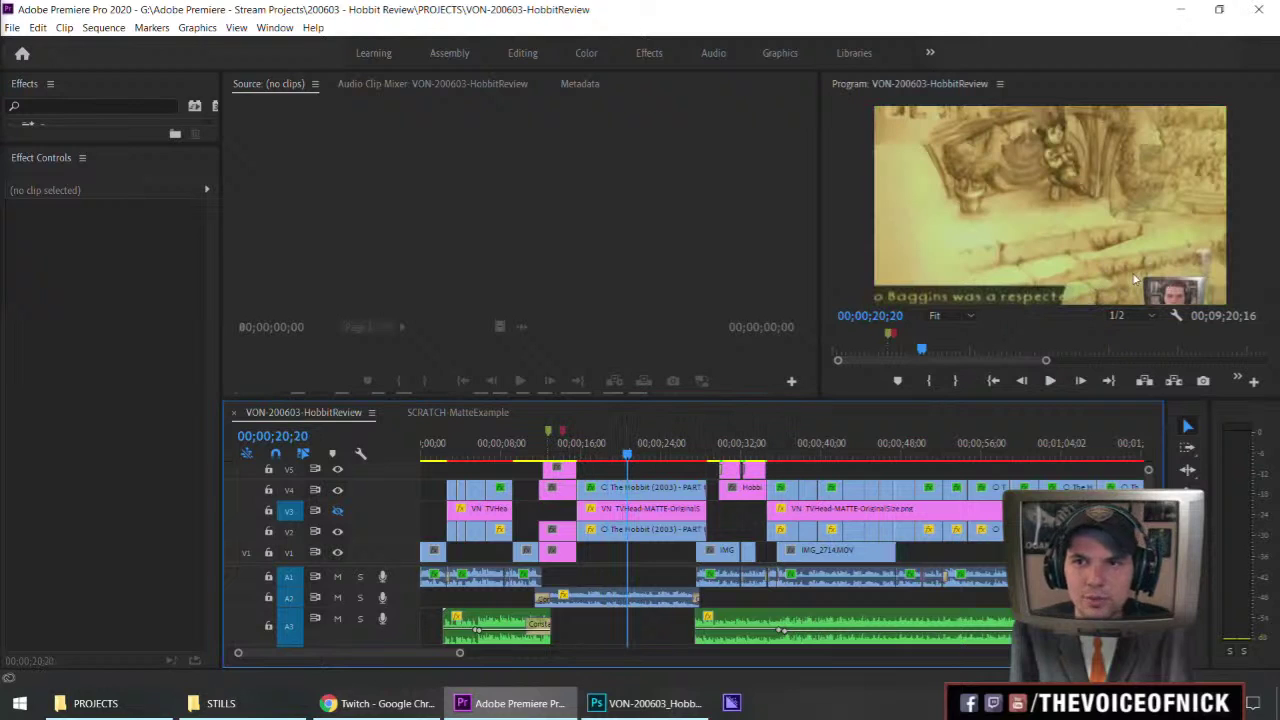
key(grave)
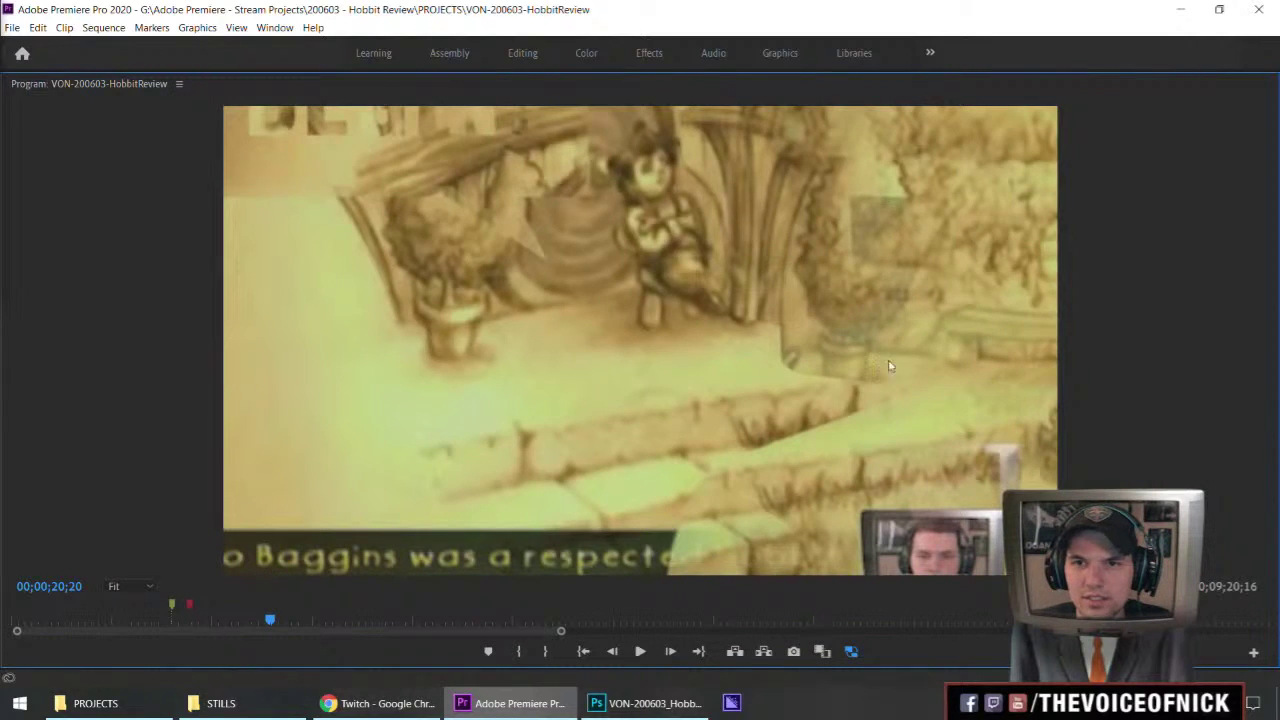
key(grave)
Change the color of the marker at 00;00;12;23 to cyan and save the project.
click(557, 457)
double_click(548, 432)
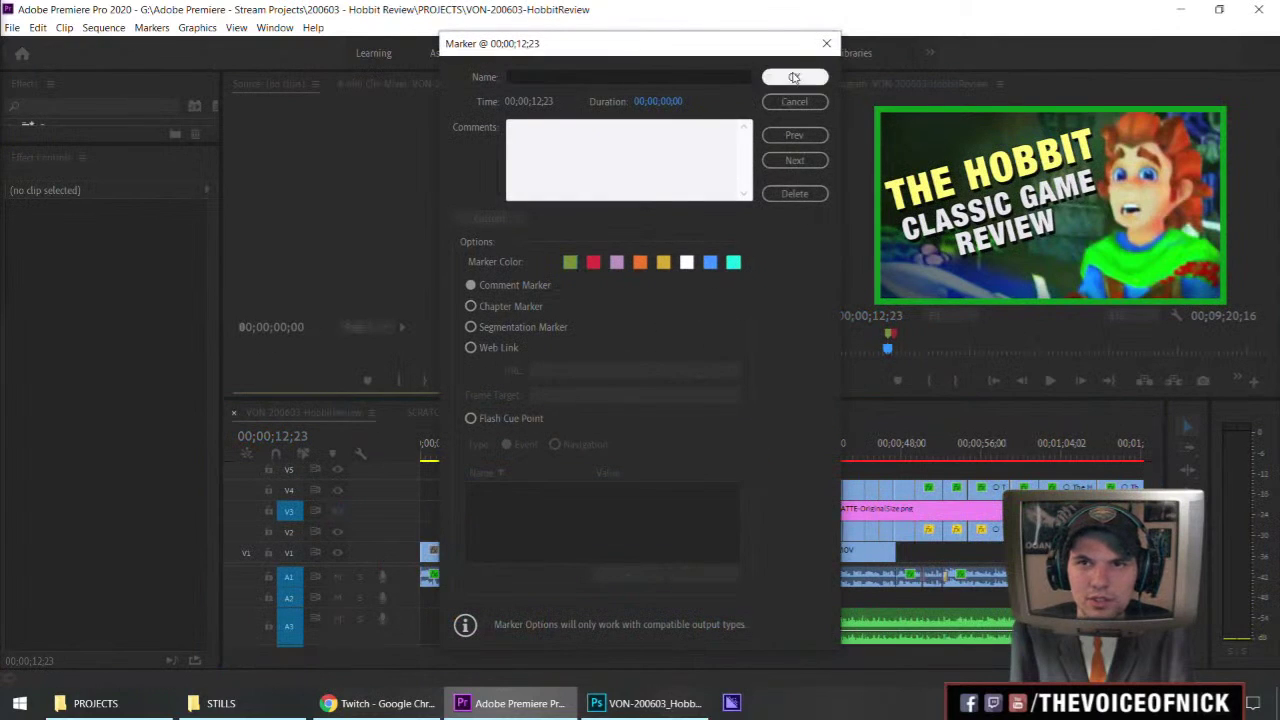
click(794, 77)
key(ctrl+s)
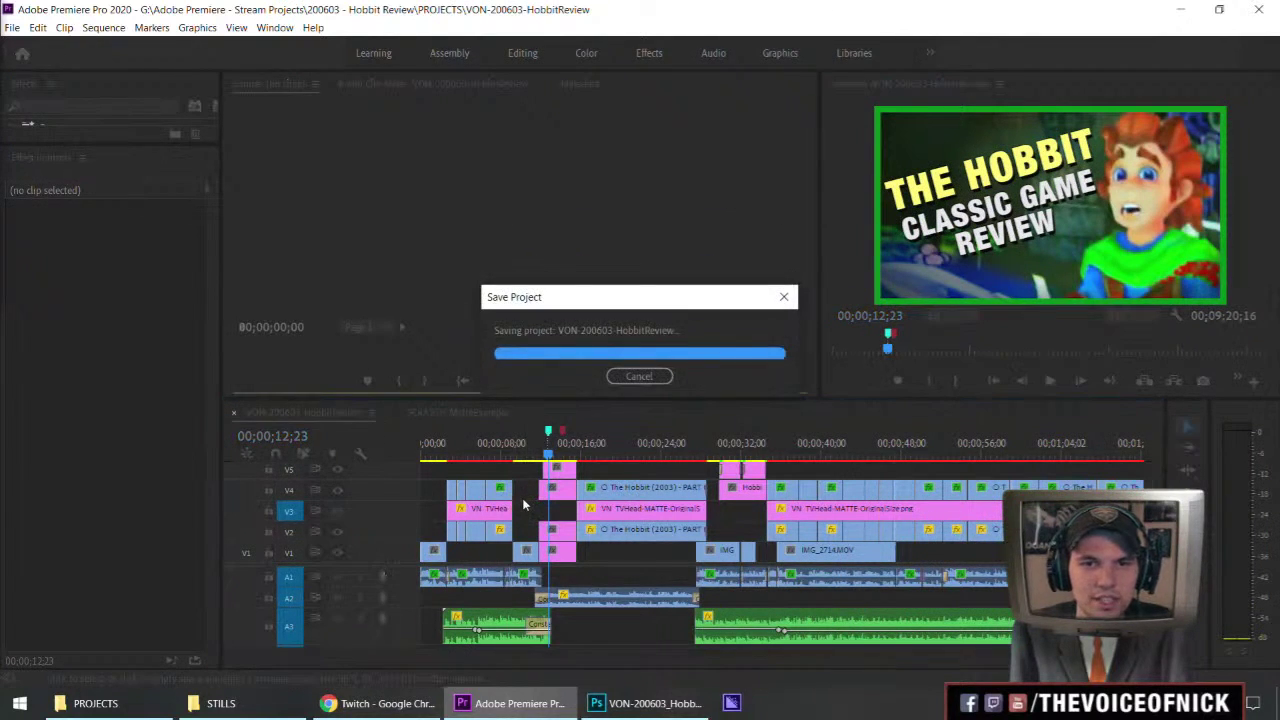